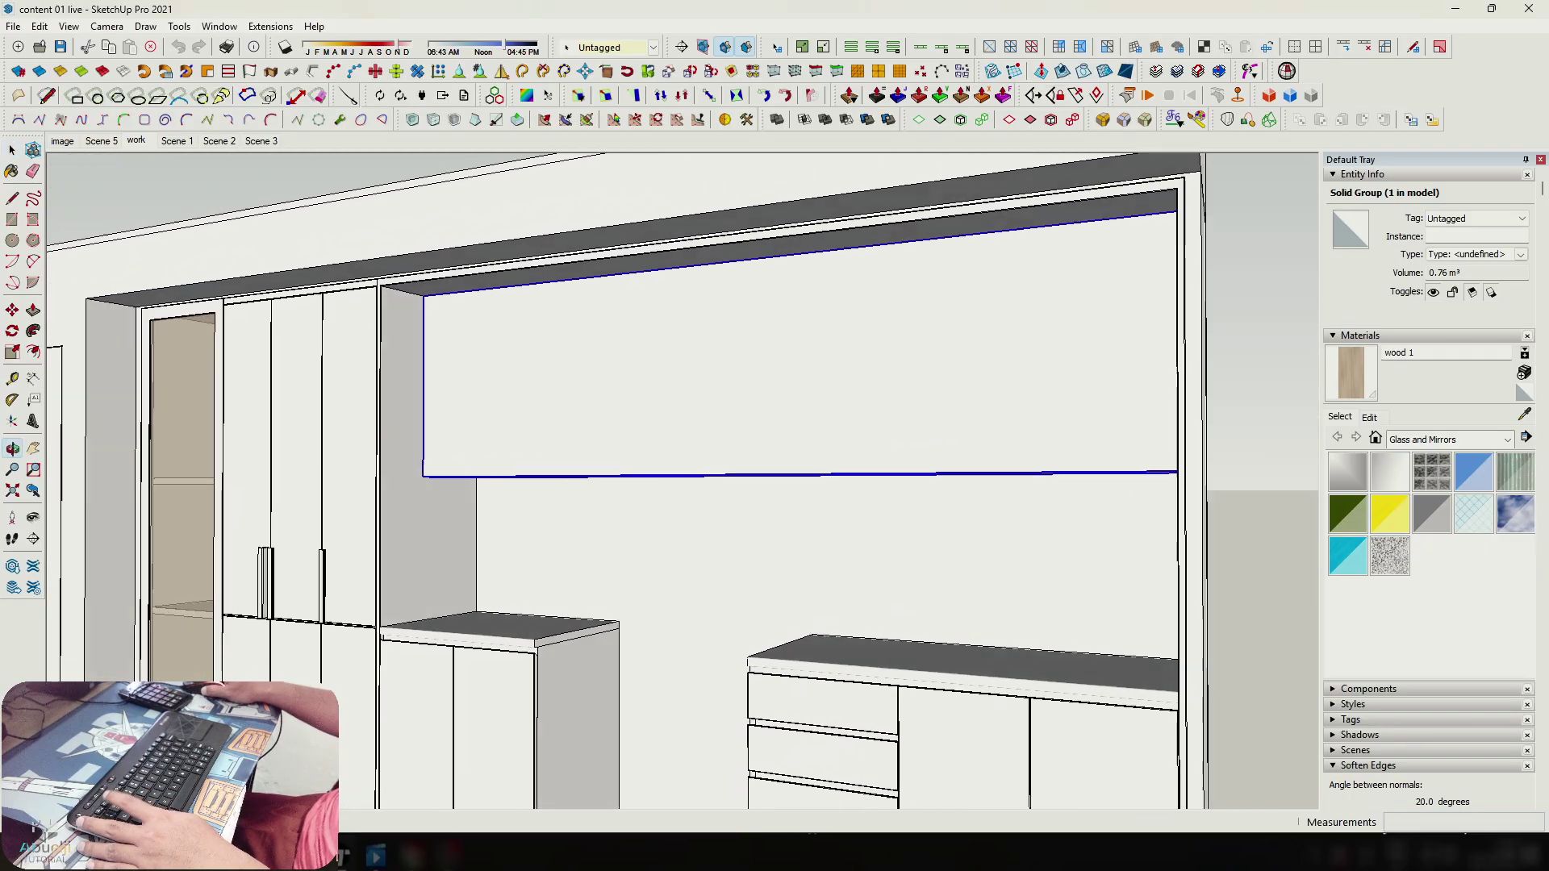
# Measure the depth of the upper wall cabinet along its underside.
pyautogui.moveTo(846, 323); pyautogui.dragTo(673, 331, button='middle')
pyautogui.tripleClick(786, 358)
pyautogui.scroll(3, 670, 408)
pyautogui.moveTo(701, 420); pyautogui.dragTo(661, 411, button='middle')
pyautogui.press('t')
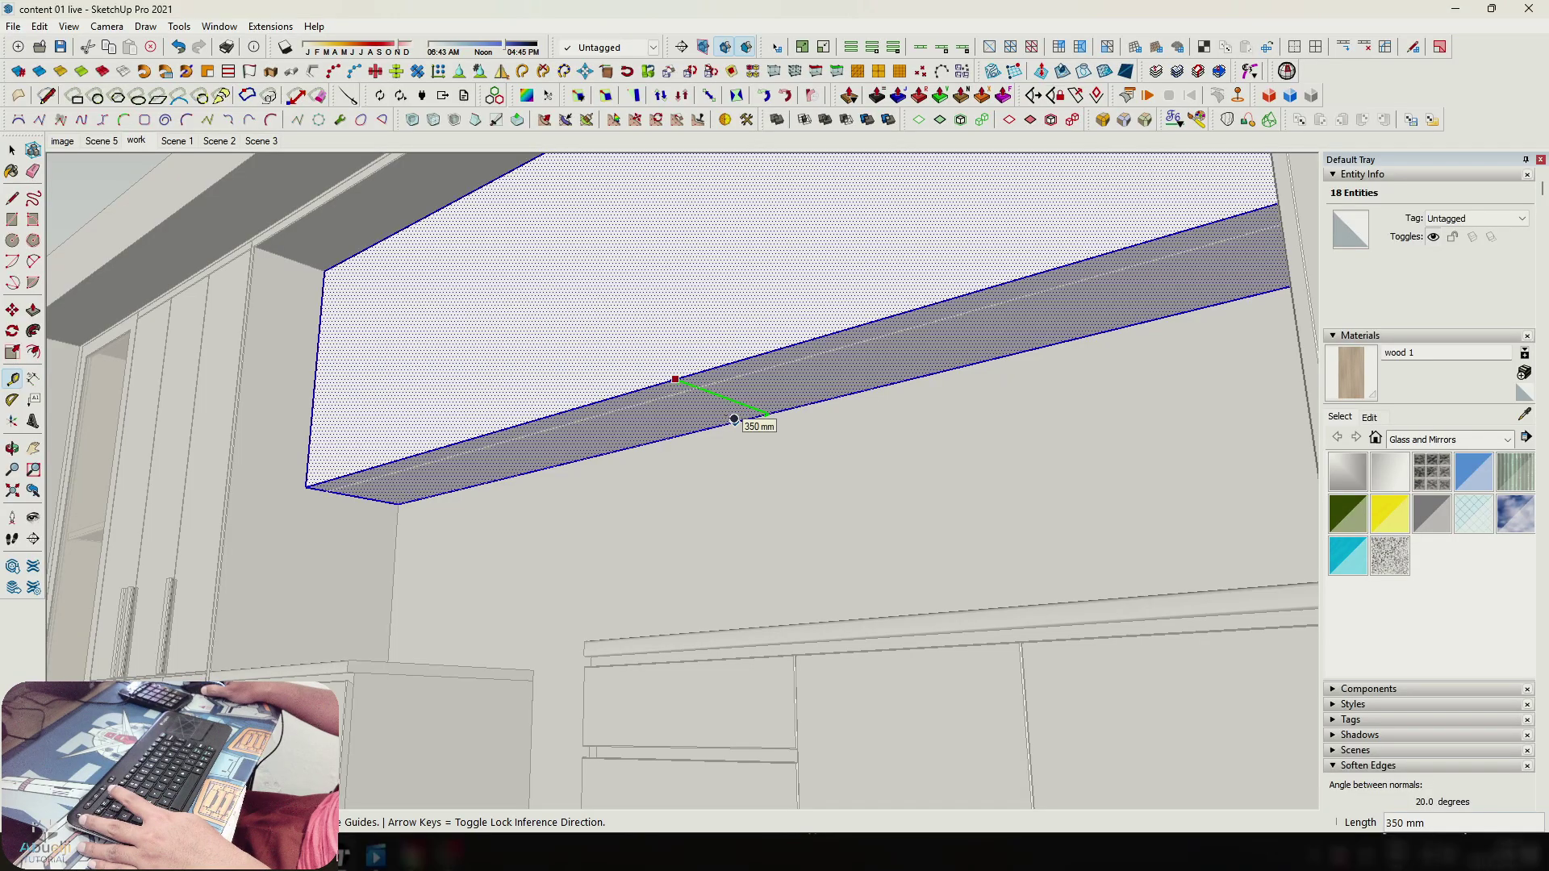
pyautogui.moveTo(734, 419); pyautogui.dragTo(673, 504, button='middle')
pyautogui.press('space')
pyautogui.click(726, 549)
pyautogui.scroll(-2, 726, 540)
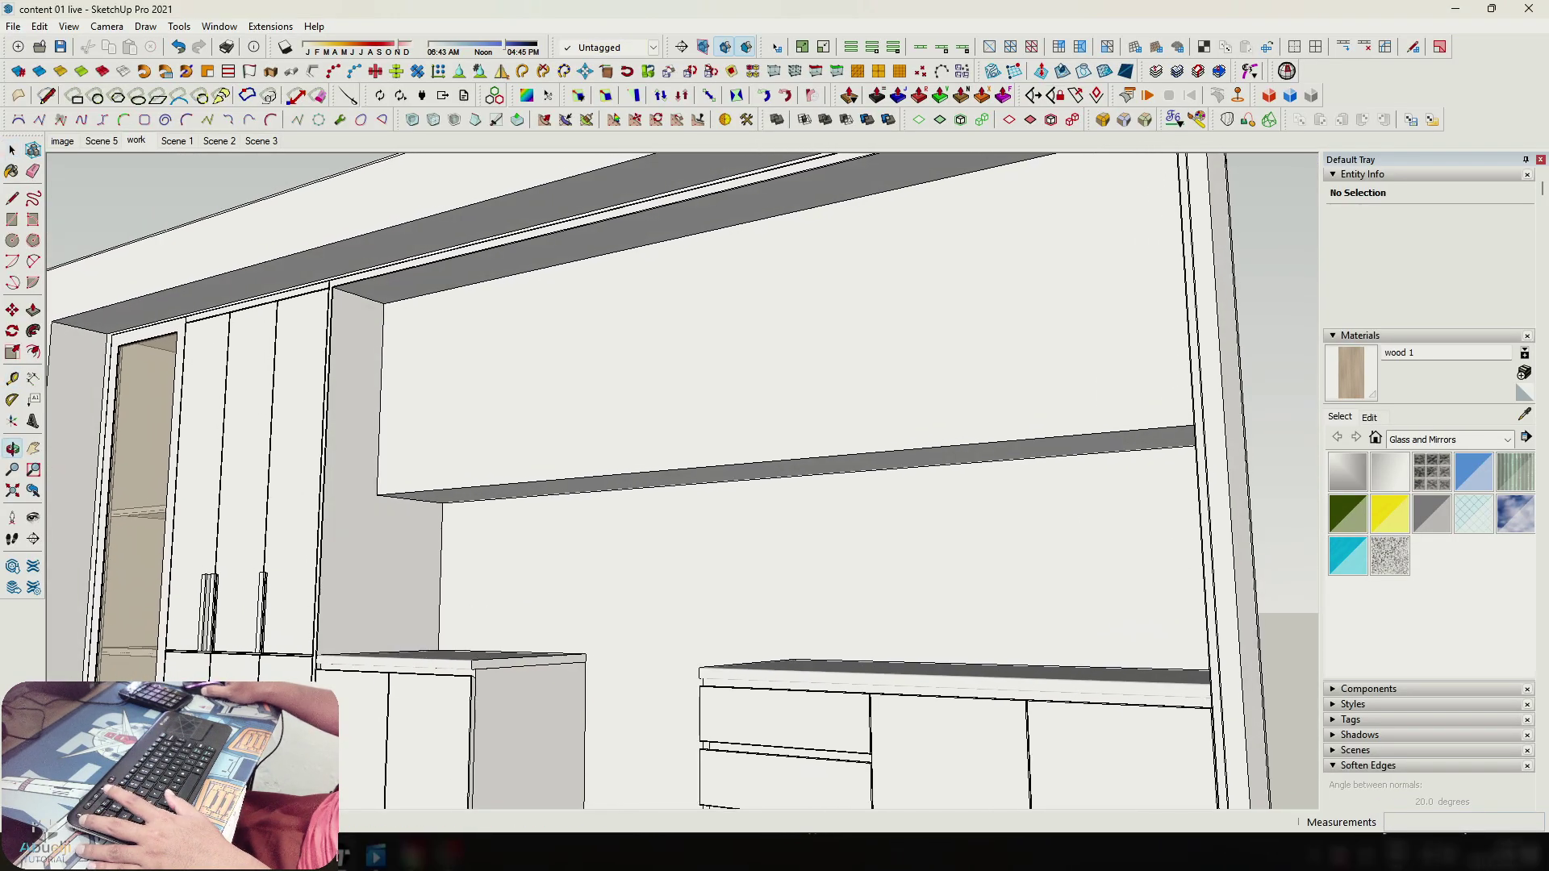
# Push the upper wall cabinet's front face back by 20 mm.
pyautogui.tripleClick(710, 395)
pyautogui.click(380, 404)
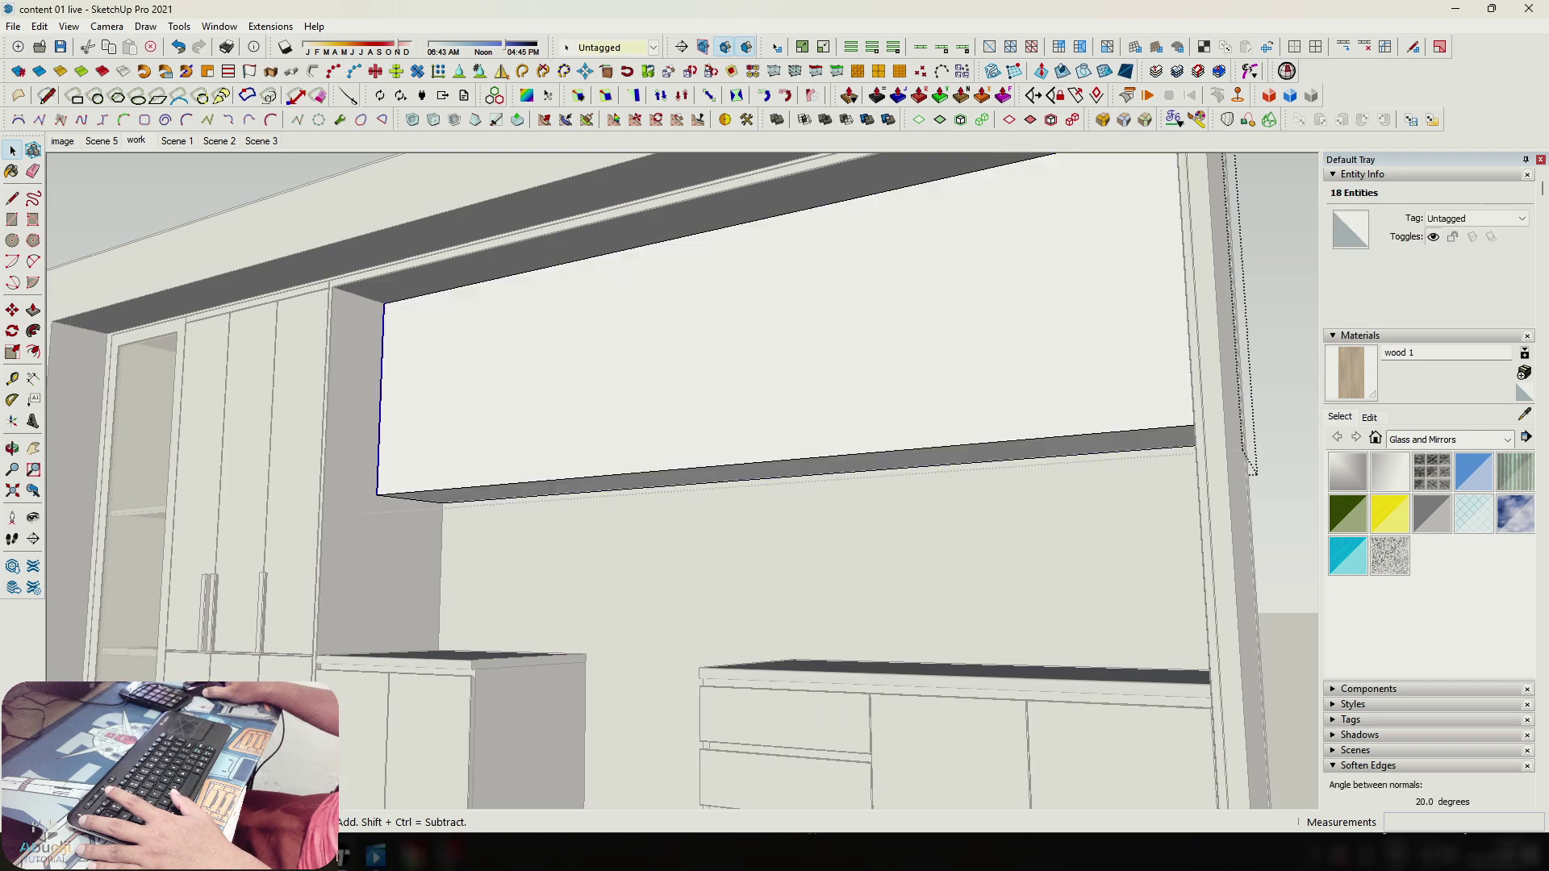
pyautogui.moveTo(387, 407); pyautogui.dragTo(393, 342, button='middle')
pyautogui.press('p')
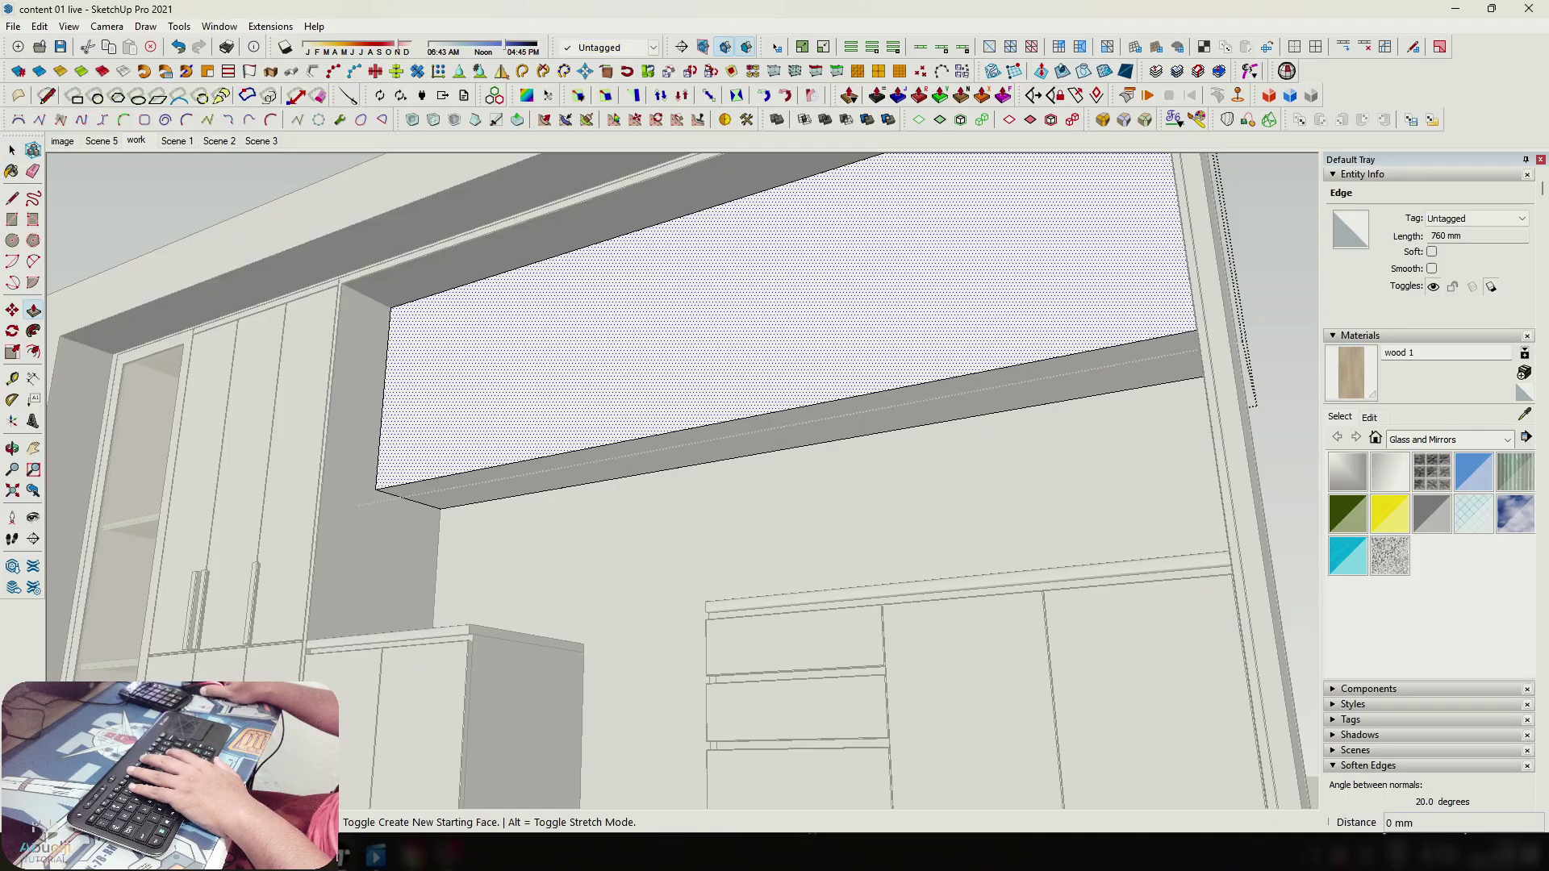
pyautogui.click(484, 387)
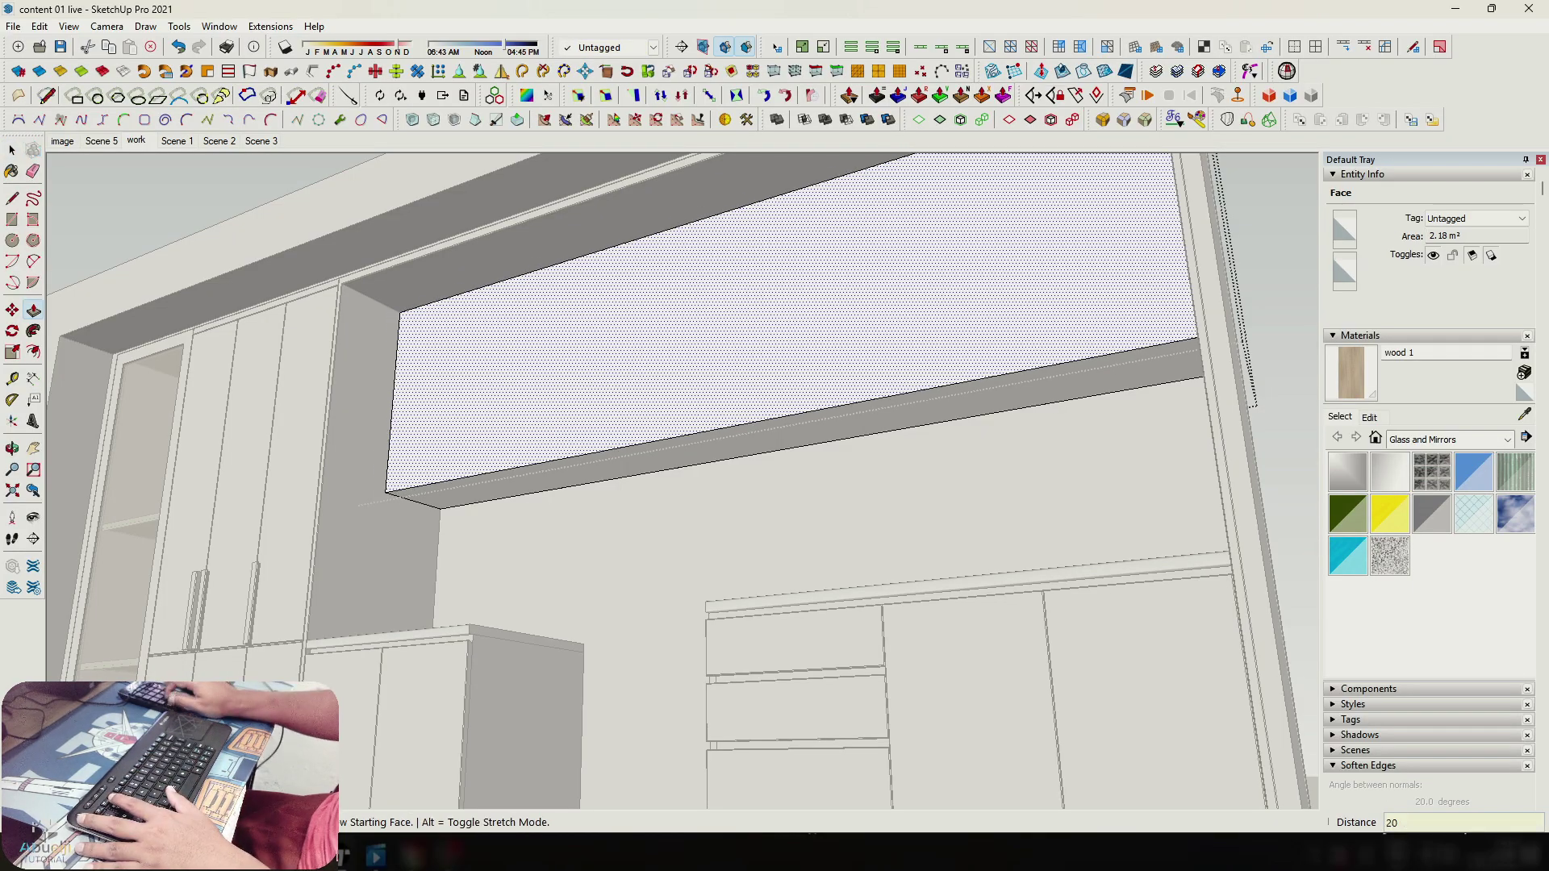
pyautogui.press('Return')
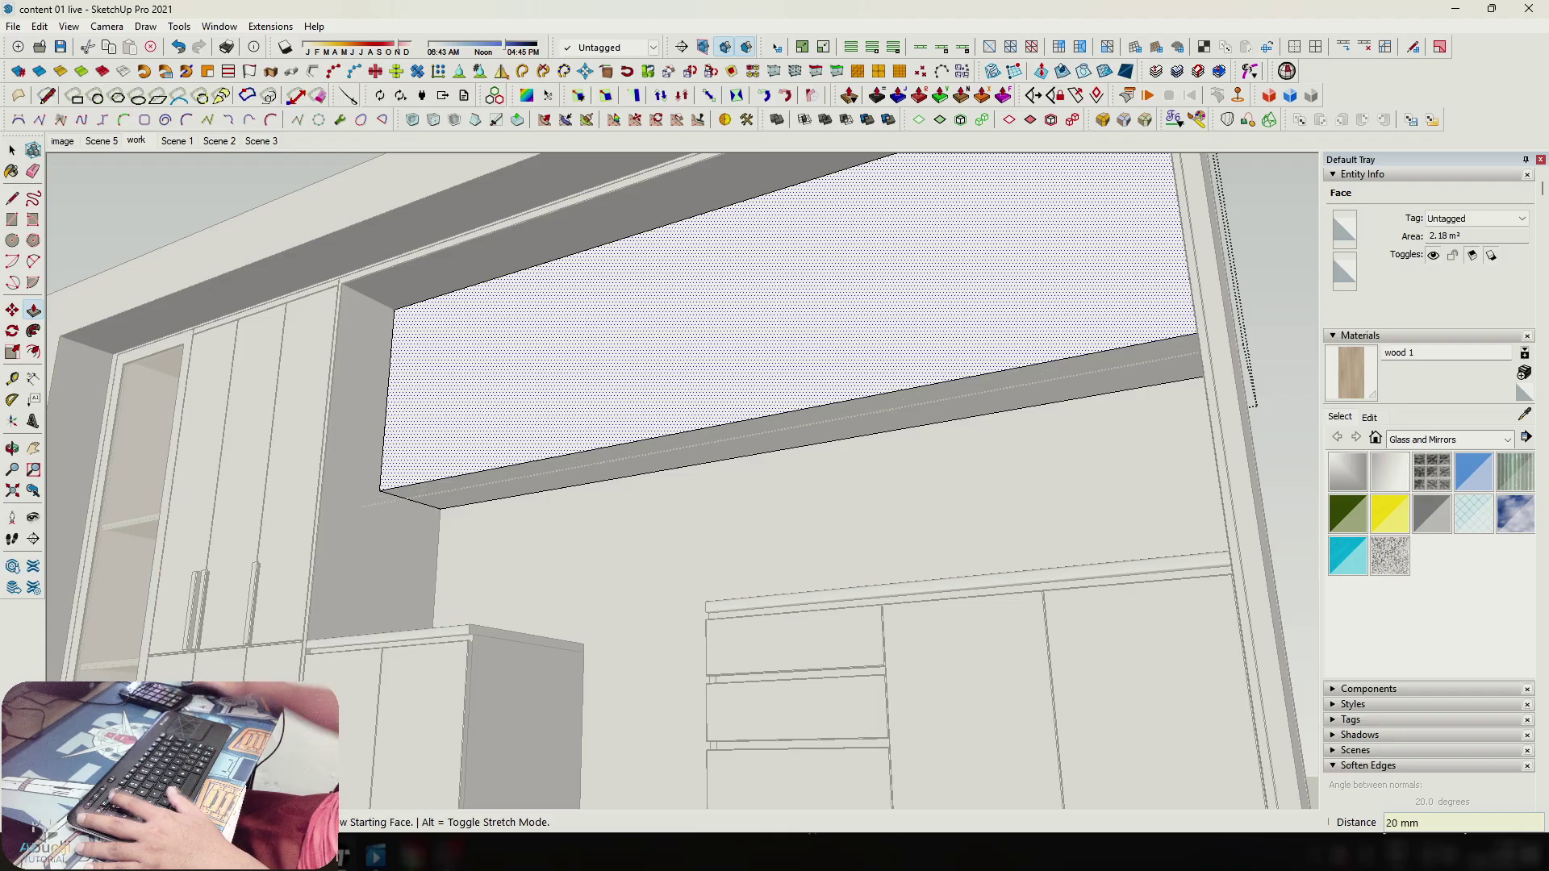
pyautogui.press('space')
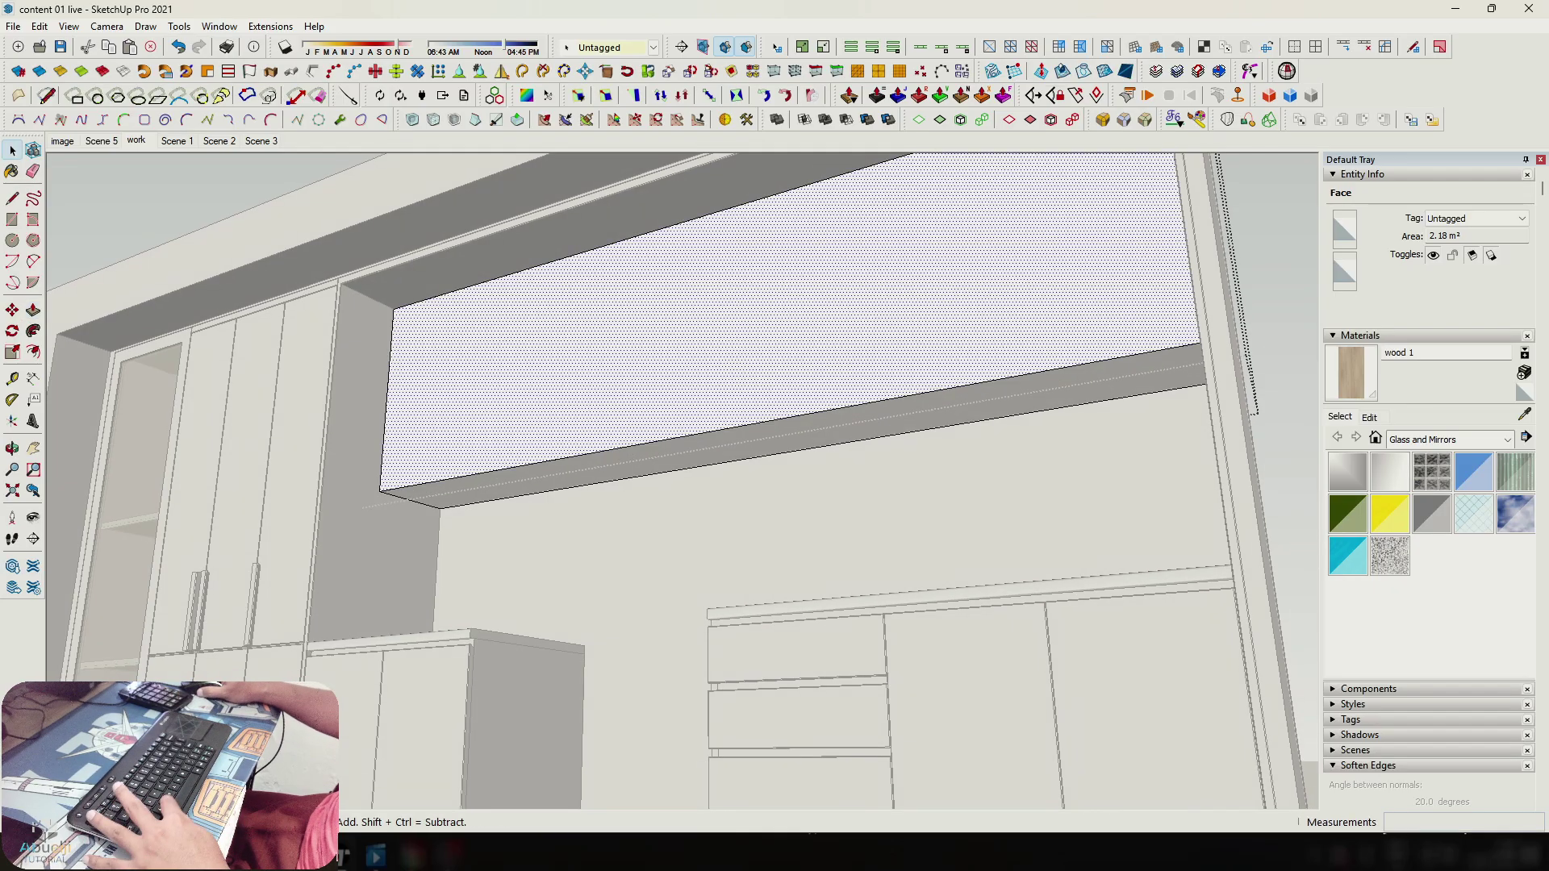
# Group the entire upper cabinet body and paste the front face in place in front of it.
pyautogui.tripleClick(484, 387)
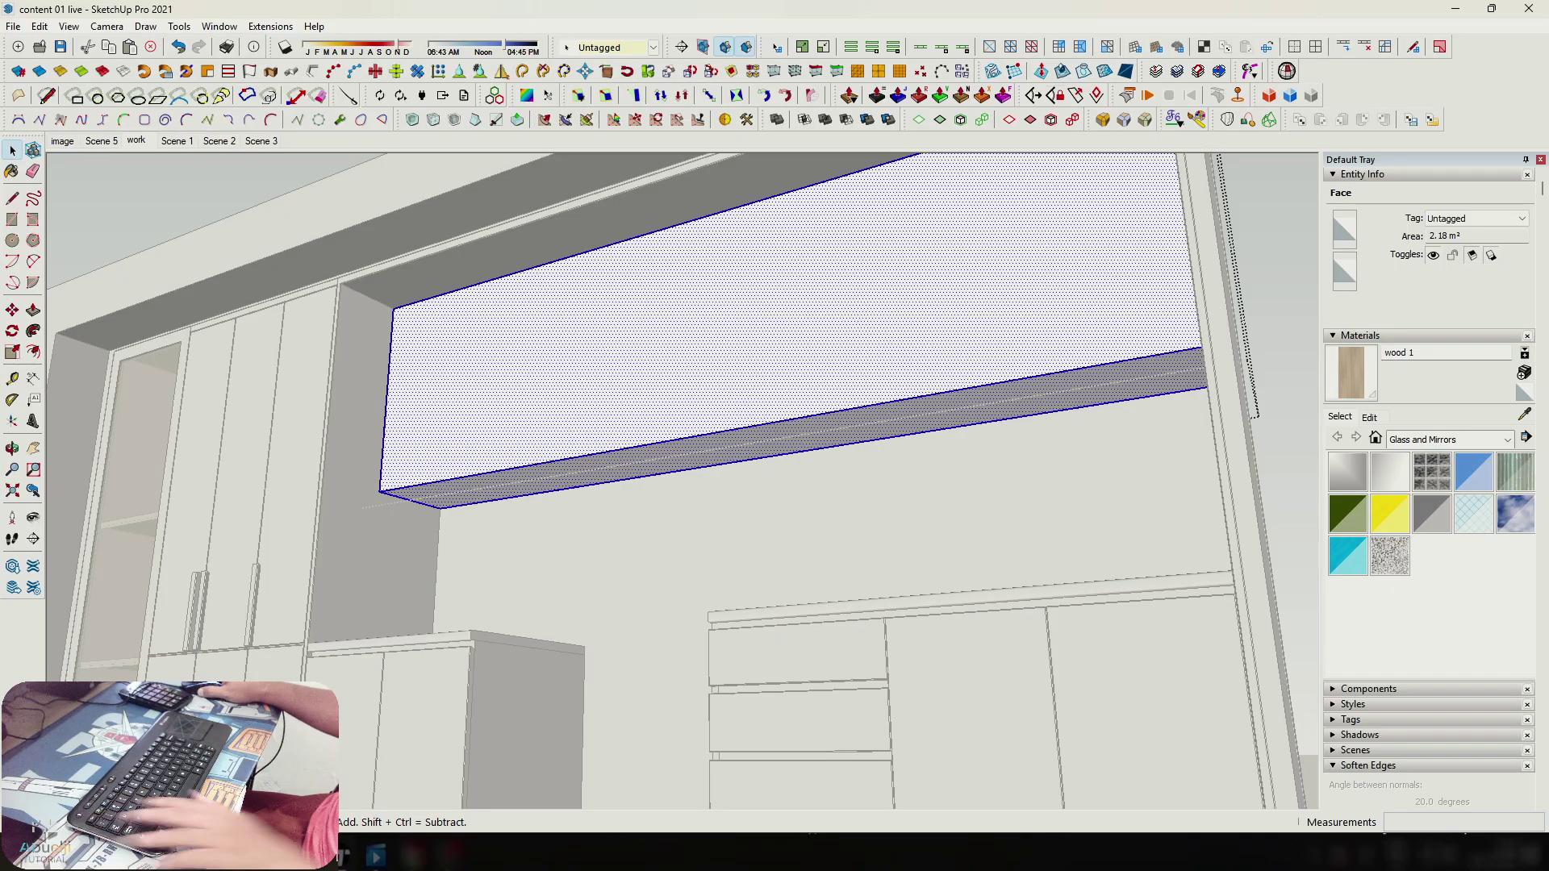
pyautogui.hotkey('ctrl', 'g')
pyautogui.hotkey('ctrl', 'shift', 'v')
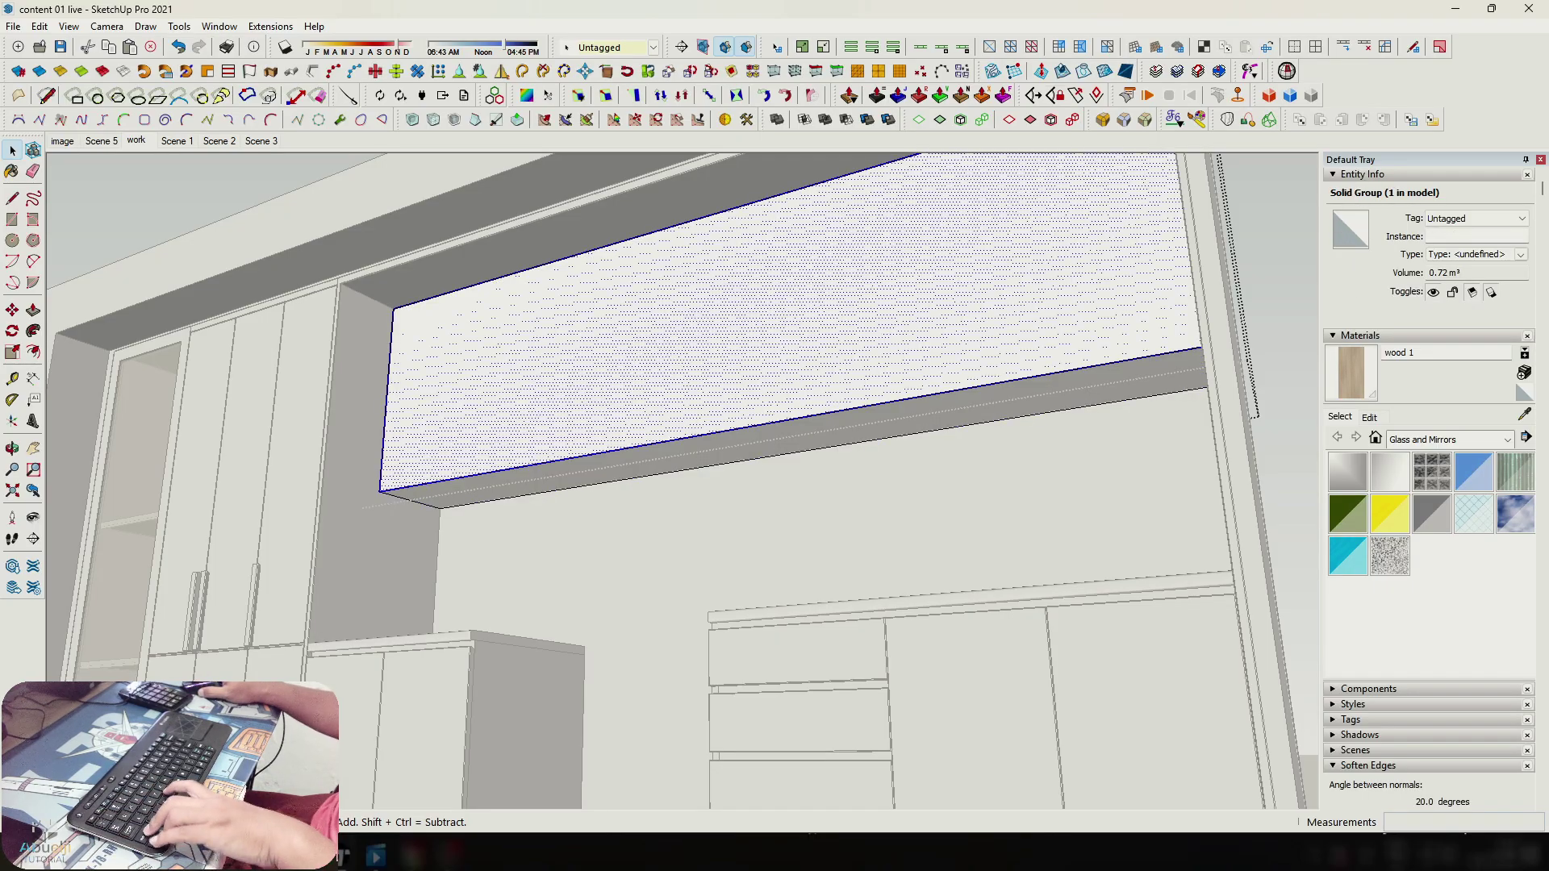
# Hide the upper cabinet body group and open the front face group for editing.
pyautogui.click(461, 491)
pyautogui.press('h')
pyautogui.doubleClick(483, 387)
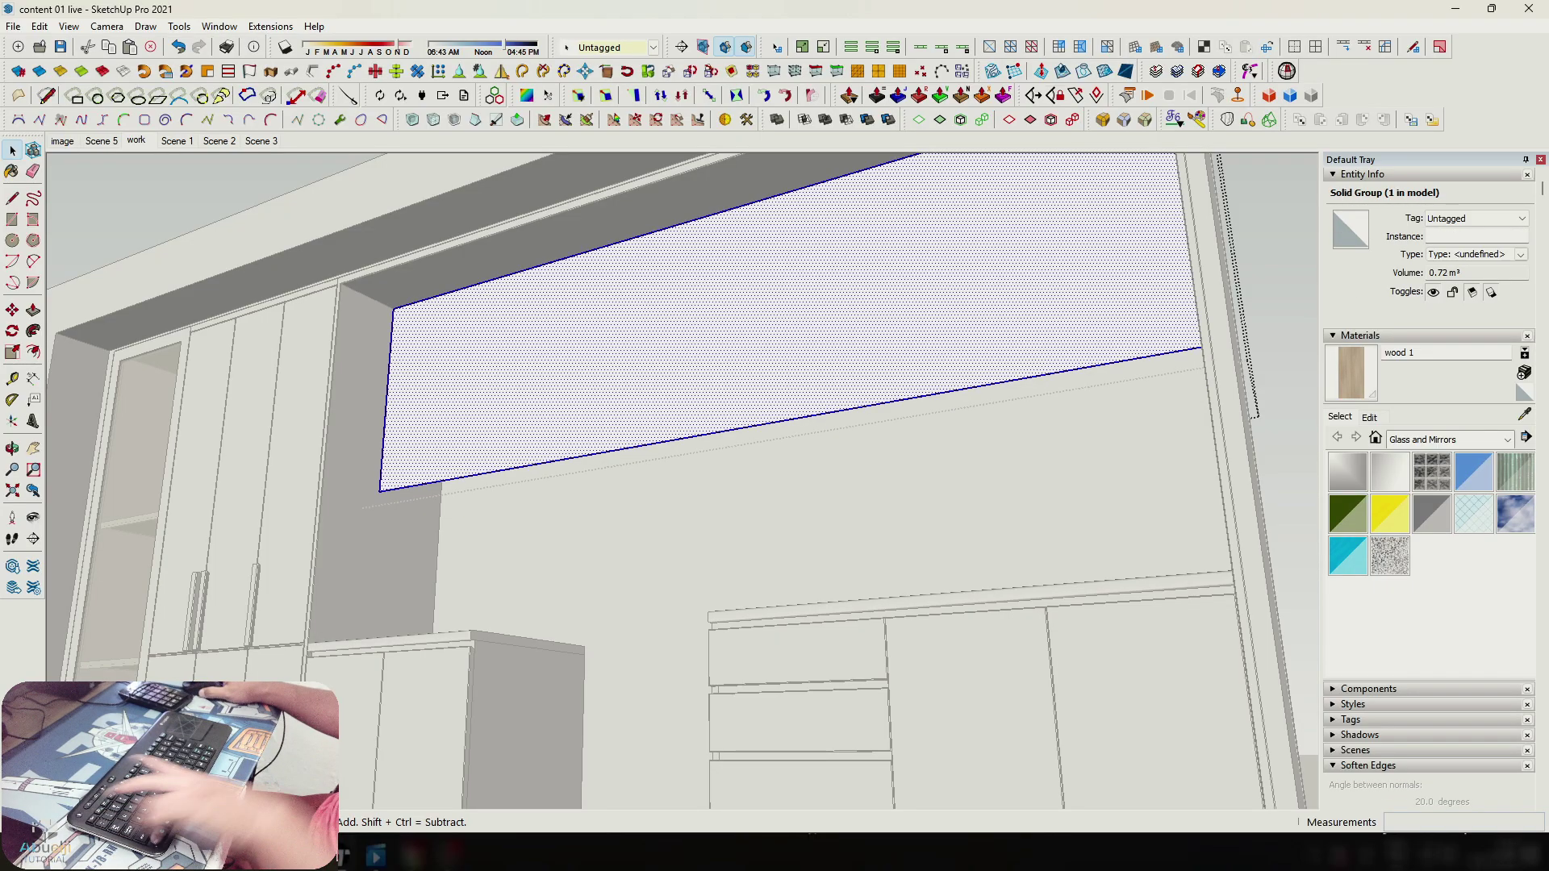
# Copy the front face's left vertical edge 750 mm to the right as the first door divider.
pyautogui.click(386, 400)
pyautogui.moveTo(387, 400); pyautogui.dragTo(401, 386, button='middle')
pyautogui.press('m')
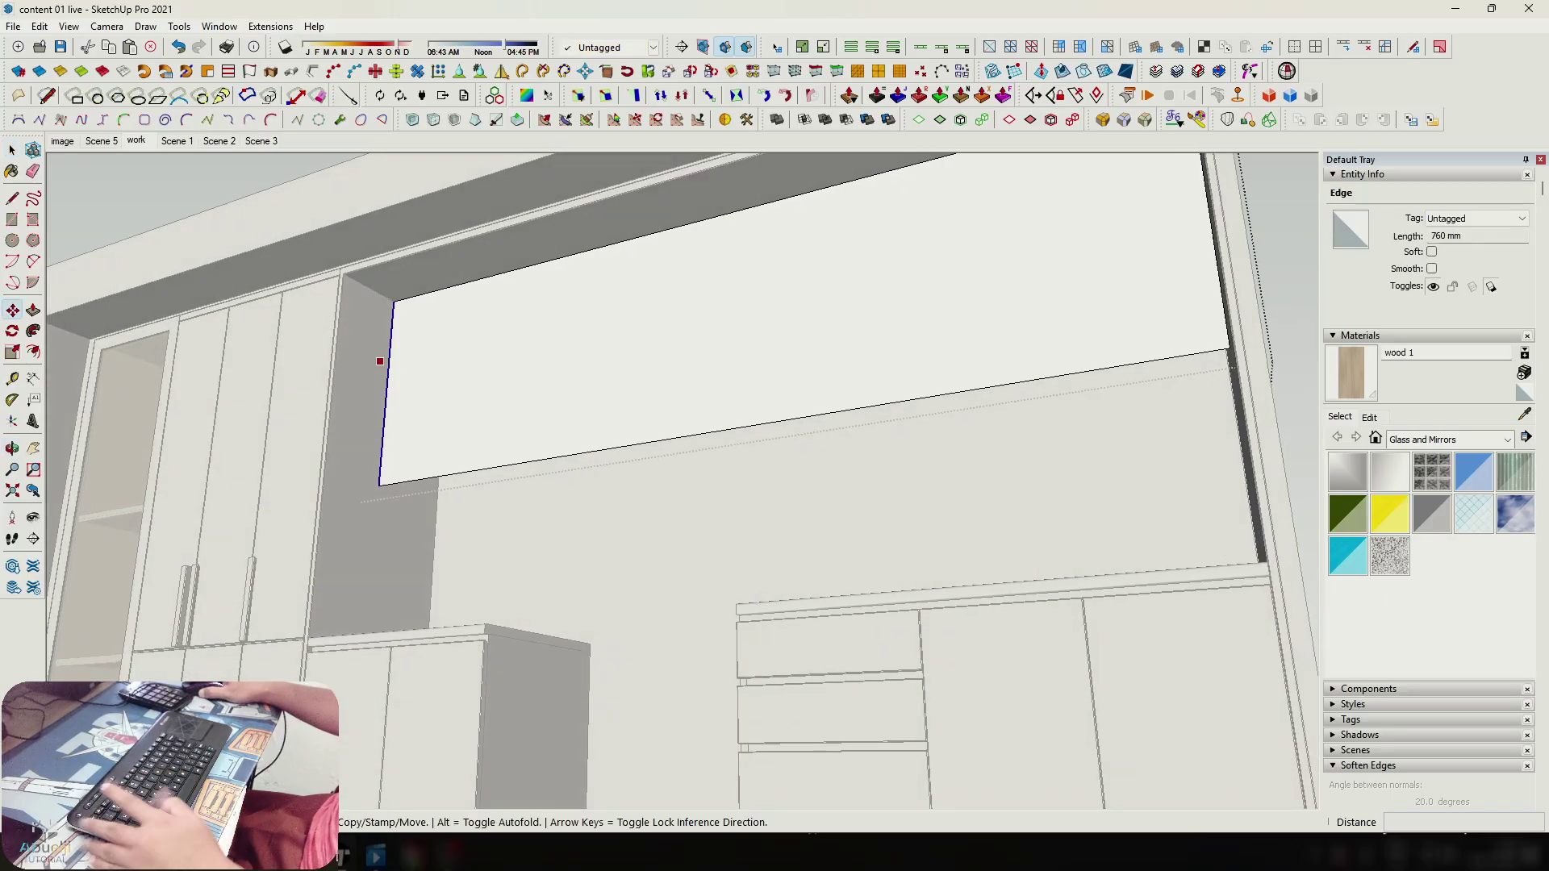
pyautogui.click(380, 361)
pyautogui.scroll(-3, 457, 343)
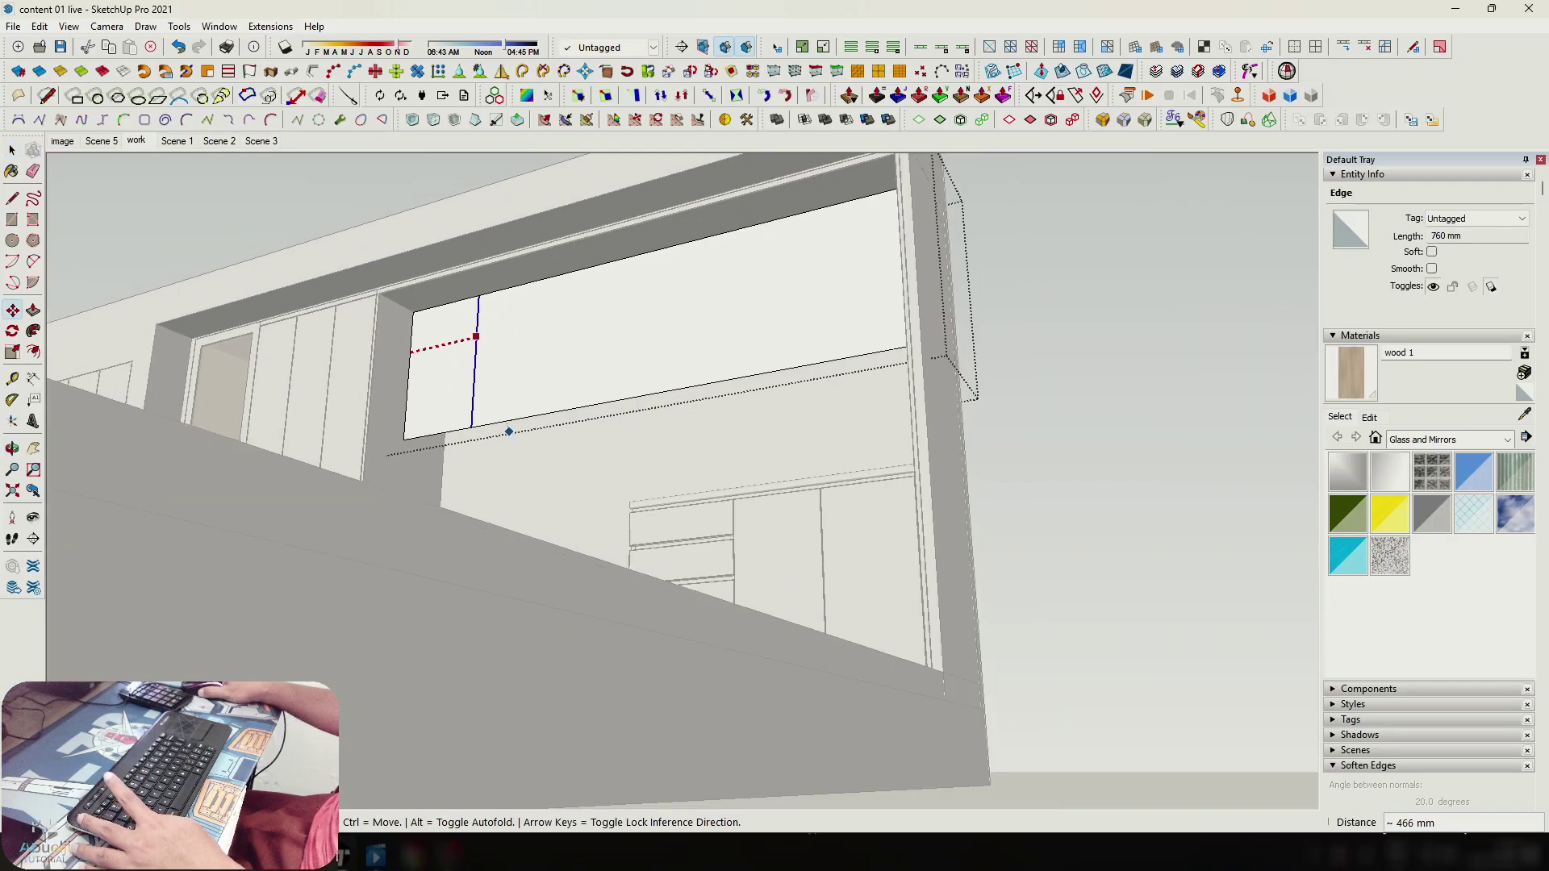
pyautogui.moveTo(473, 335); pyautogui.dragTo(567, 429, button='middle')
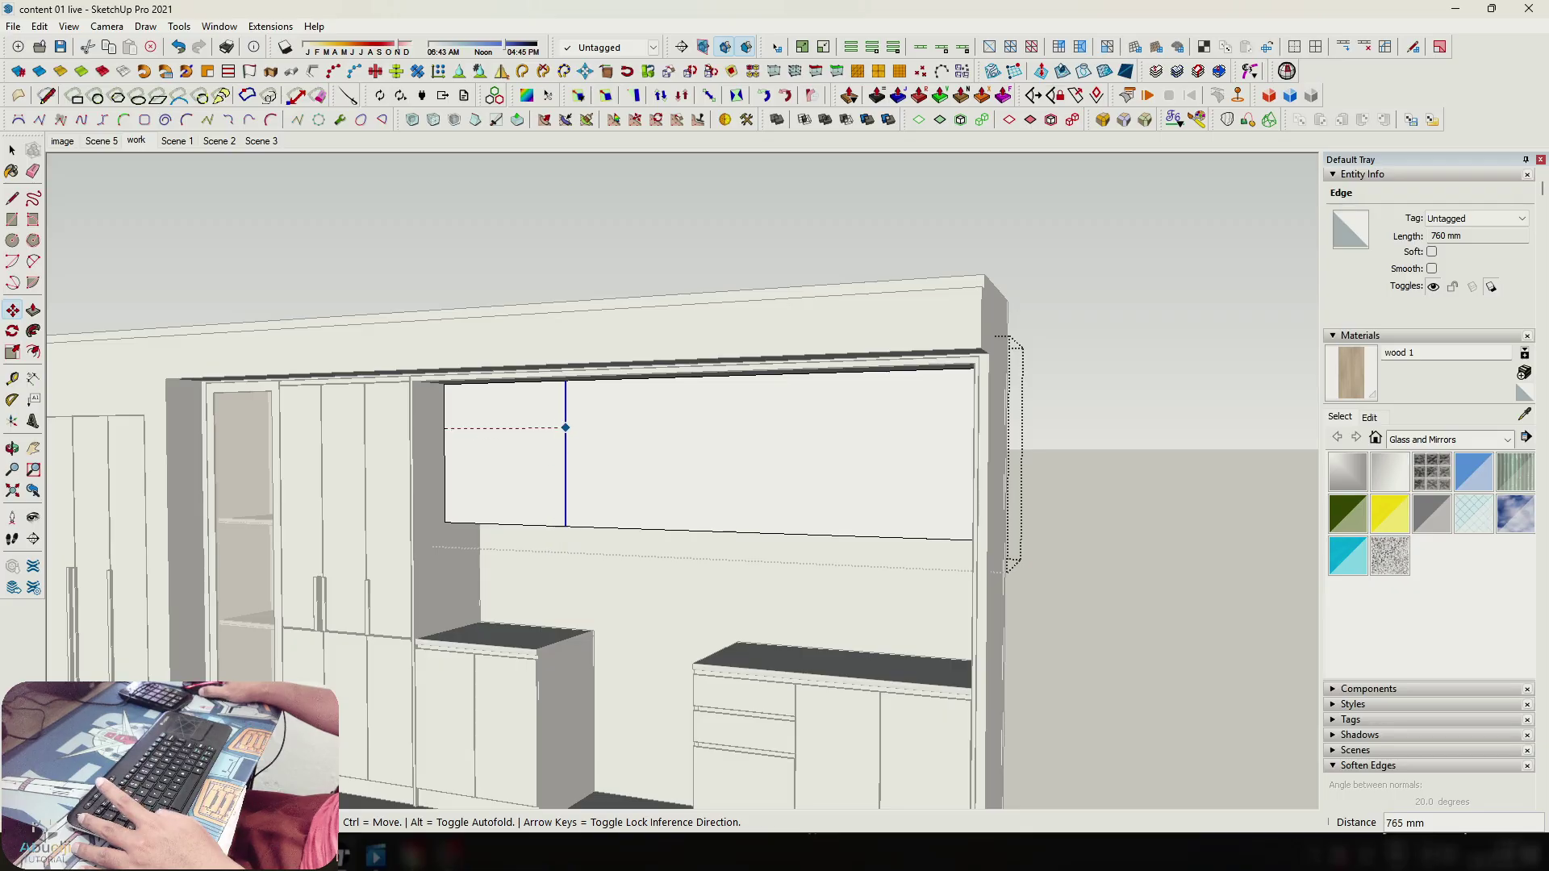
pyautogui.click(594, 630)
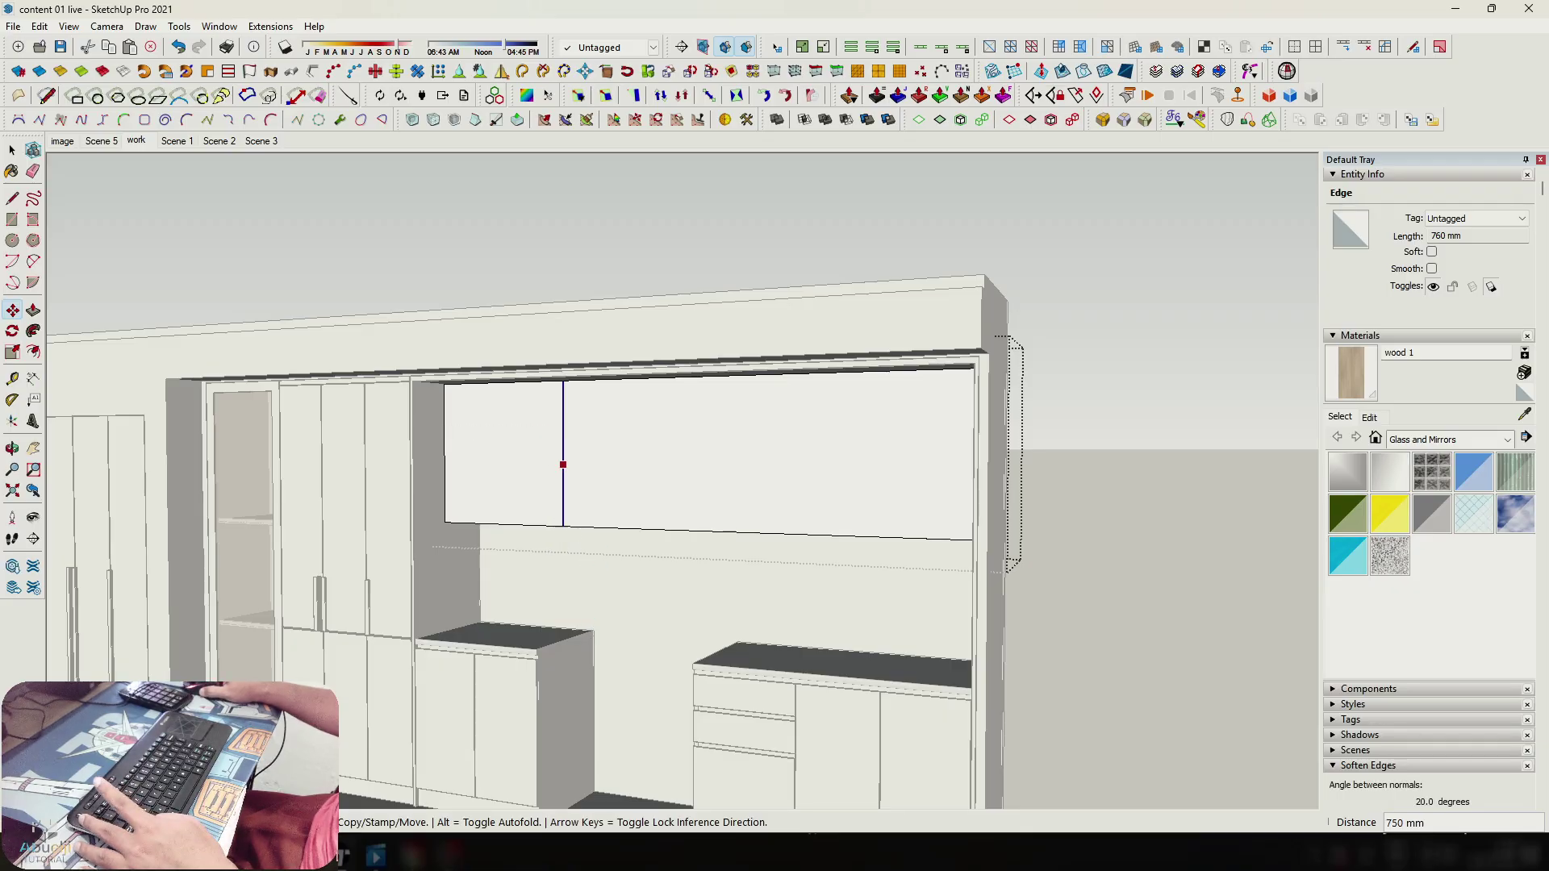
# Copy the divider to the right twice more, placing the last divider 635 mm beyond the second.
pyautogui.press('ctrl')
pyautogui.click(563, 465)
pyautogui.moveTo(634, 458); pyautogui.dragTo(718, 454, button='middle')
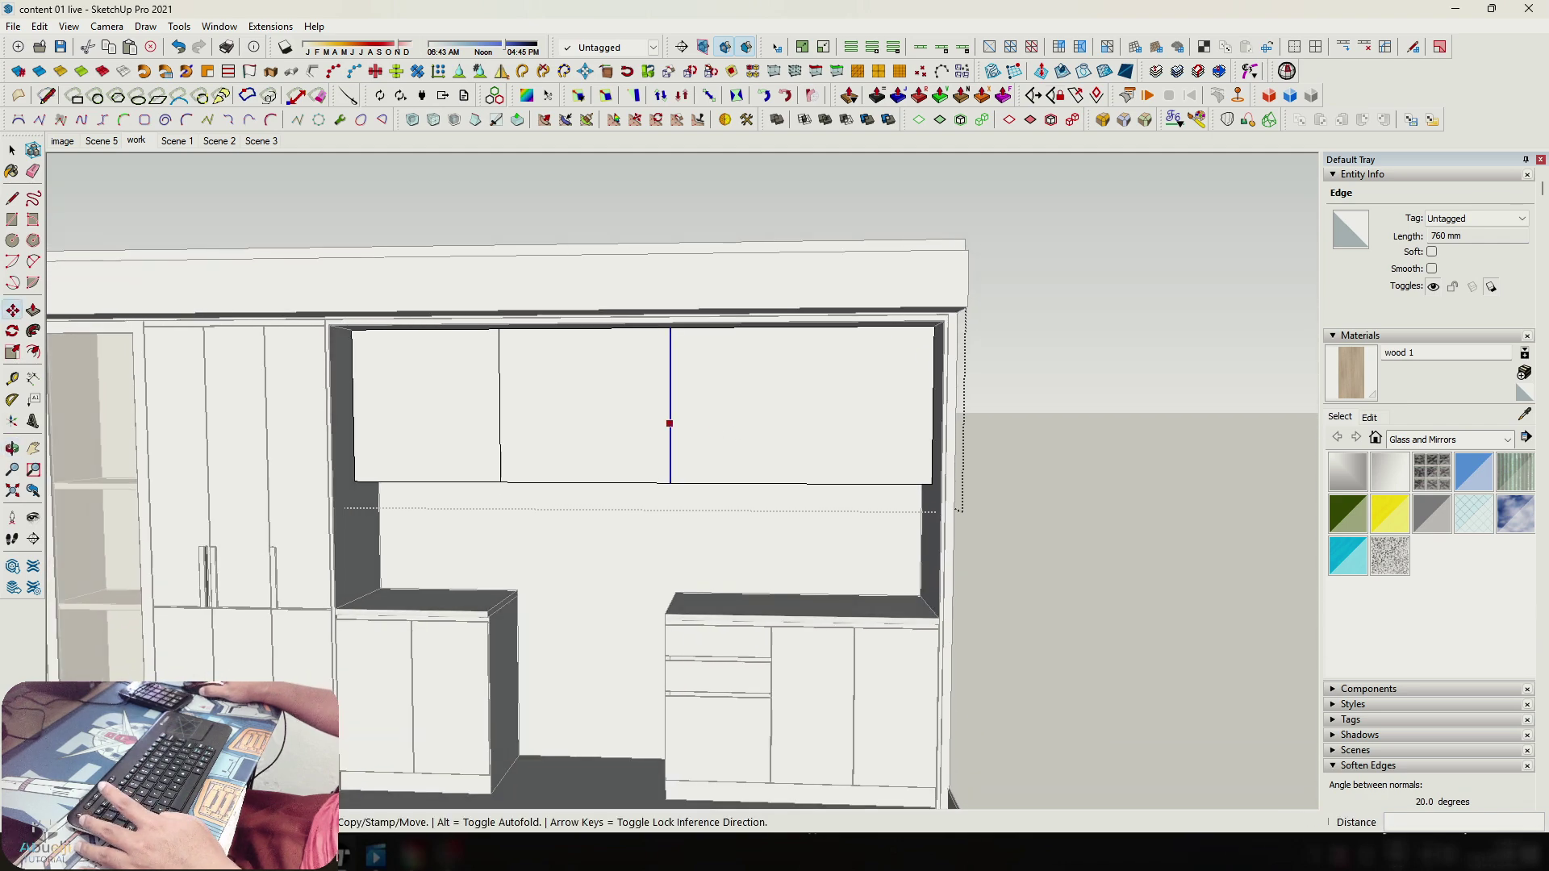
pyautogui.click(670, 423)
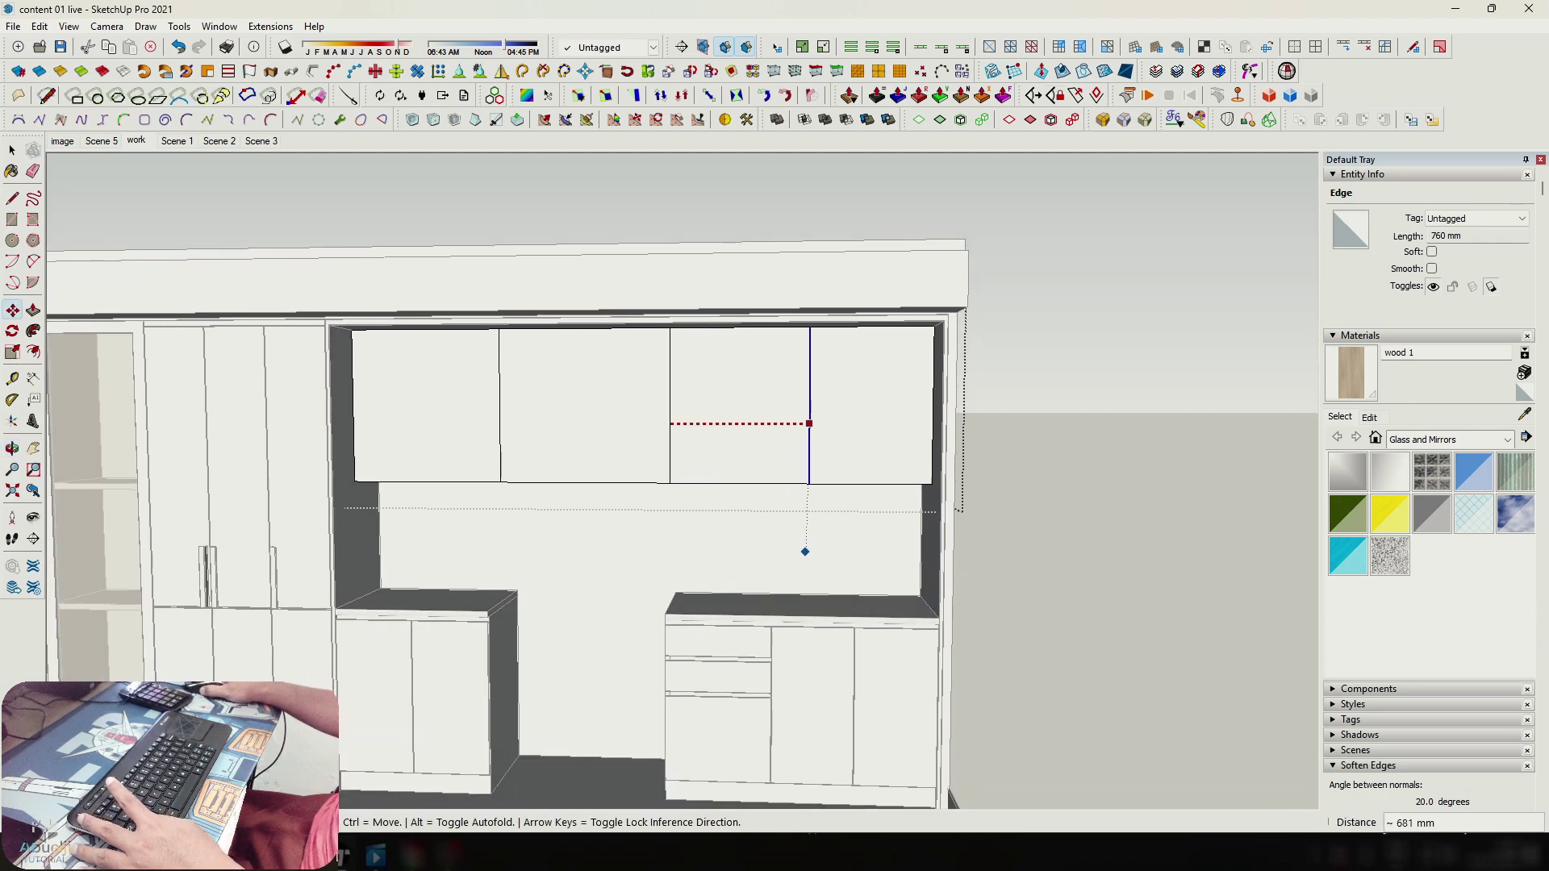
pyautogui.click(800, 483)
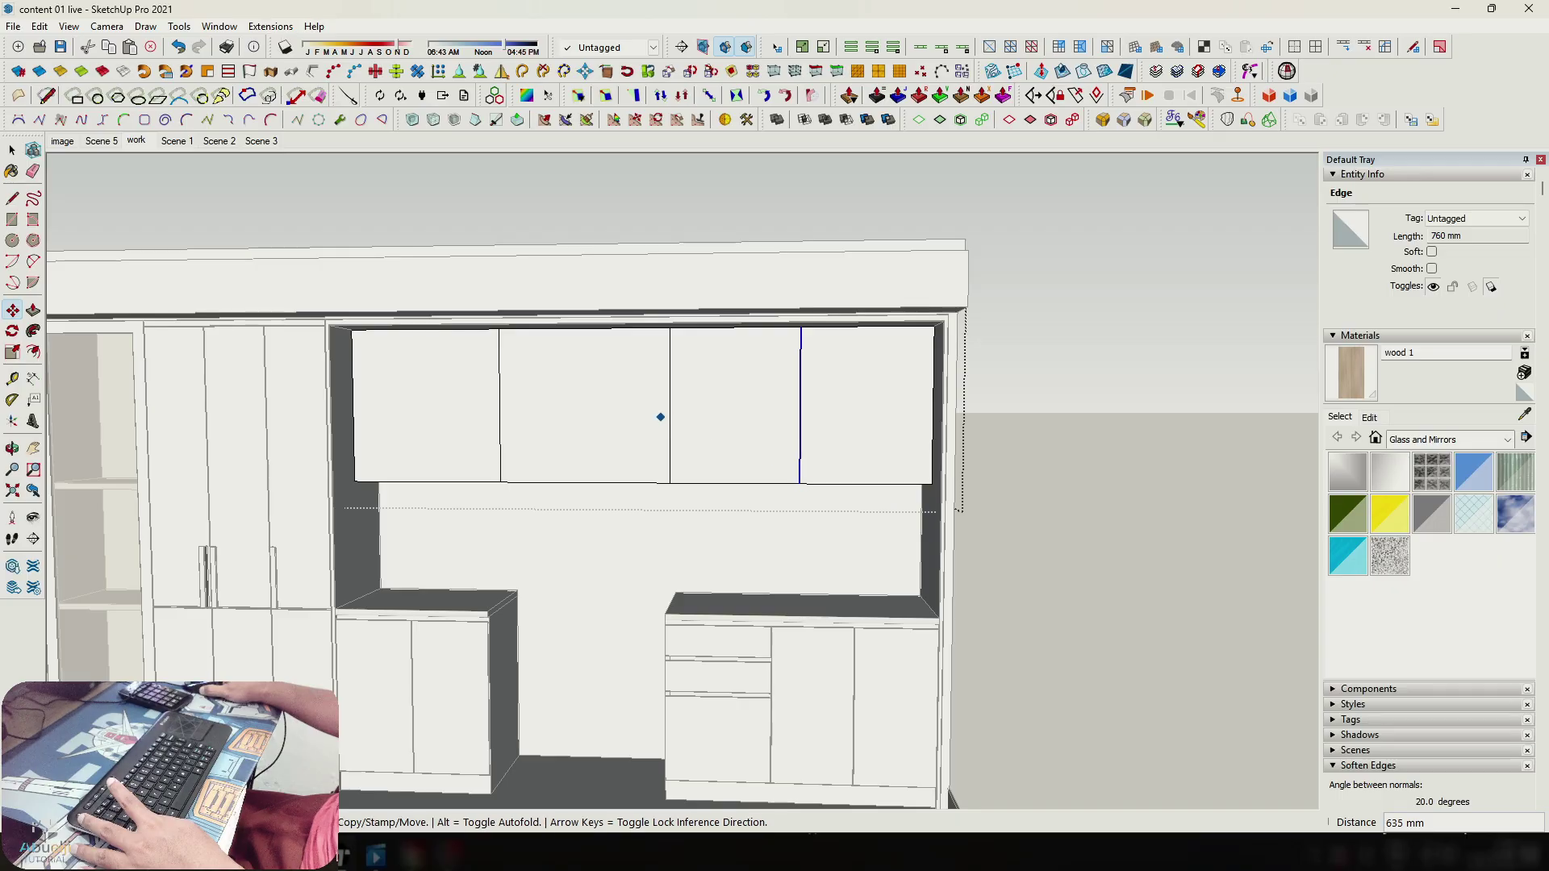
# Check the door widths by selecting the top edge segments of the divided front.
pyautogui.moveTo(661, 417); pyautogui.dragTo(626, 328, button='middle')
pyautogui.scroll(3, 615, 327)
pyautogui.press('space')
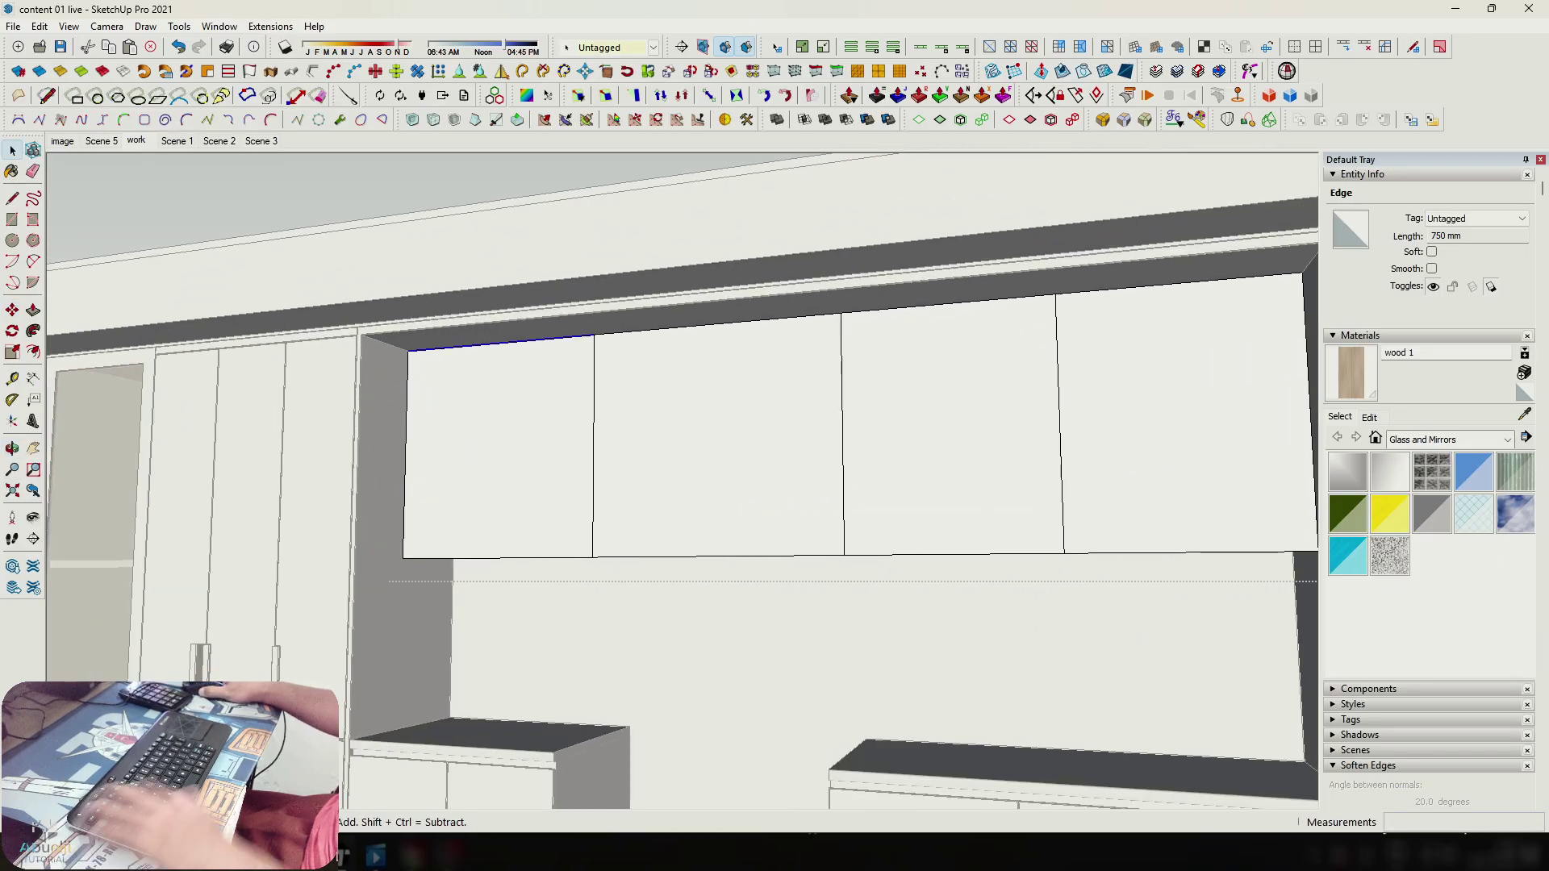
pyautogui.scroll(-2, 443, 348)
pyautogui.keyDown('shift'); pyautogui.click(670, 329); pyautogui.keyUp('shift')
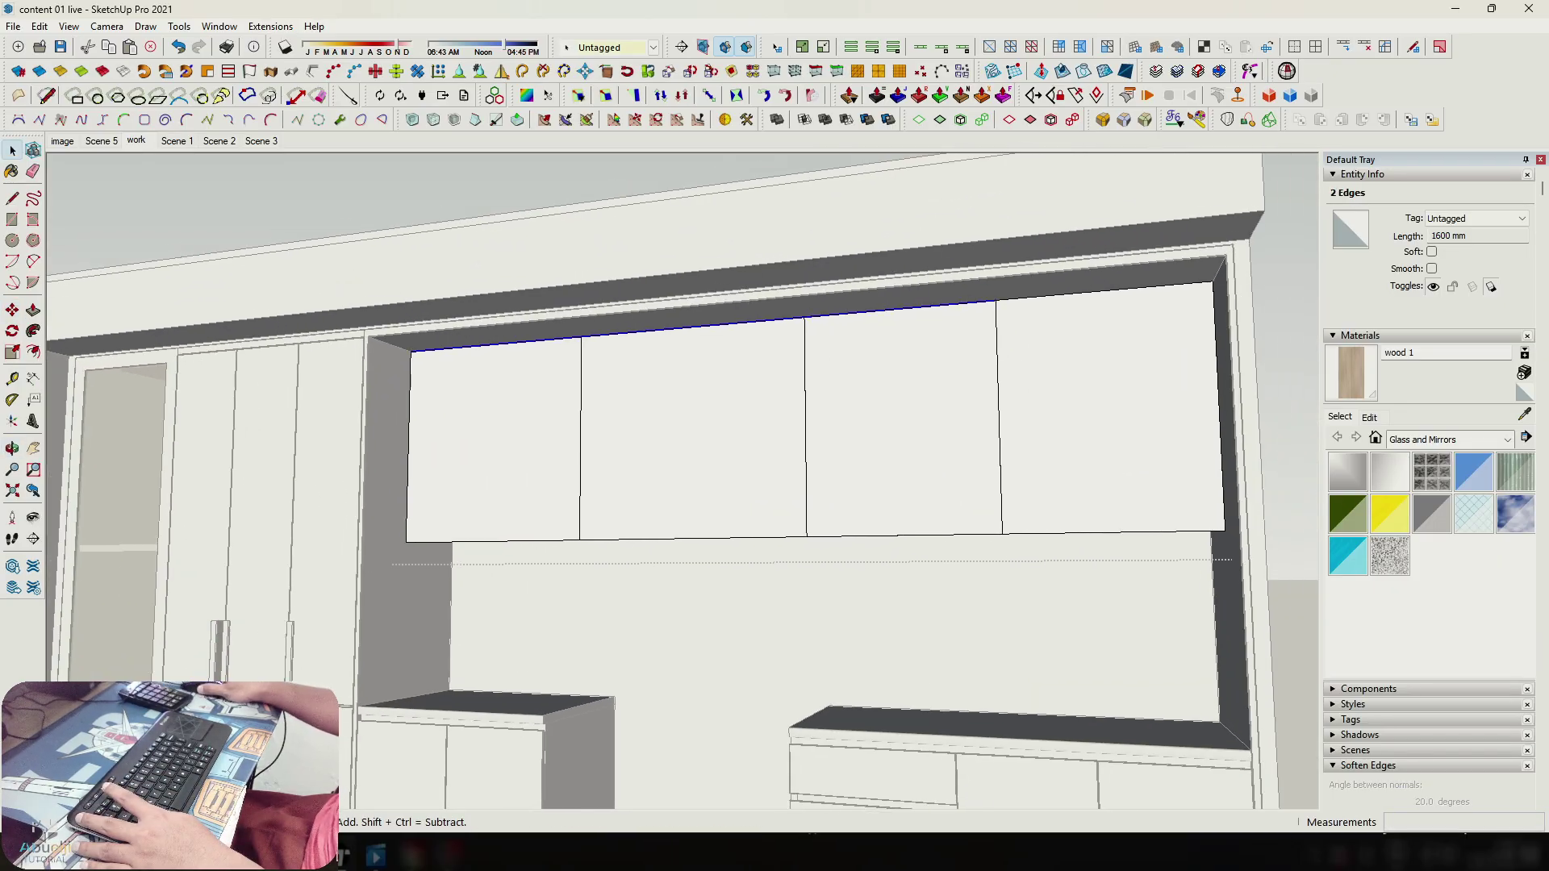
pyautogui.press('ctrl')
pyautogui.click(995, 299)
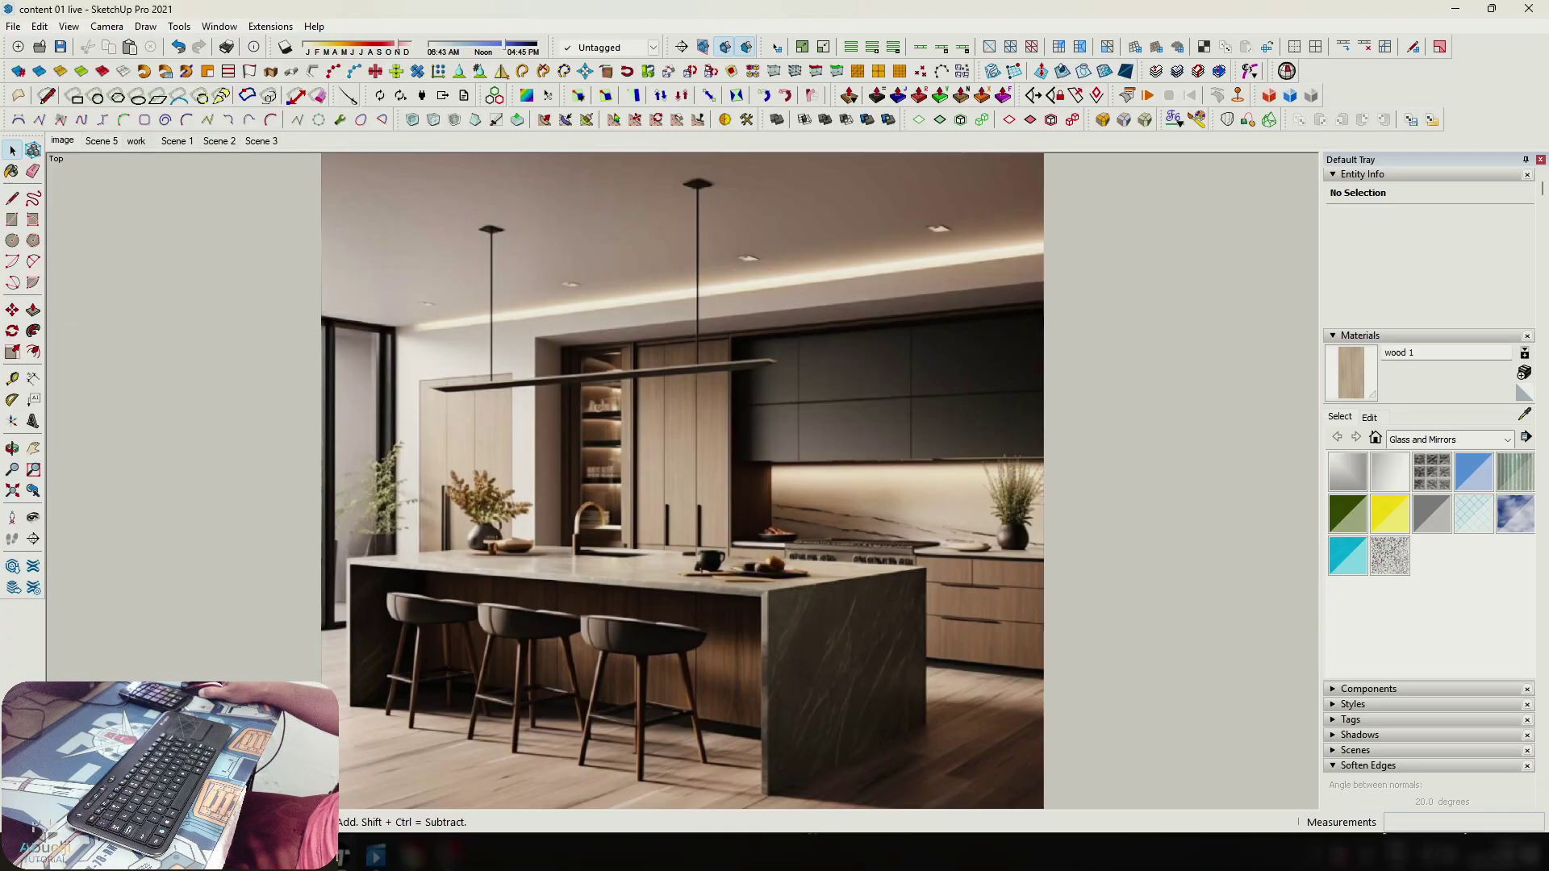
# Group each of the four upper-row door faces separately and delete the remaining lower-row faces.
pyautogui.click(135, 141)
pyautogui.scroll(3, 770, 359)
pyautogui.moveTo(771, 359); pyautogui.dragTo(676, 323, button='middle')
pyautogui.tripleClick(722, 334)
pyautogui.scroll(4, 665, 323)
pyautogui.click(665, 327)
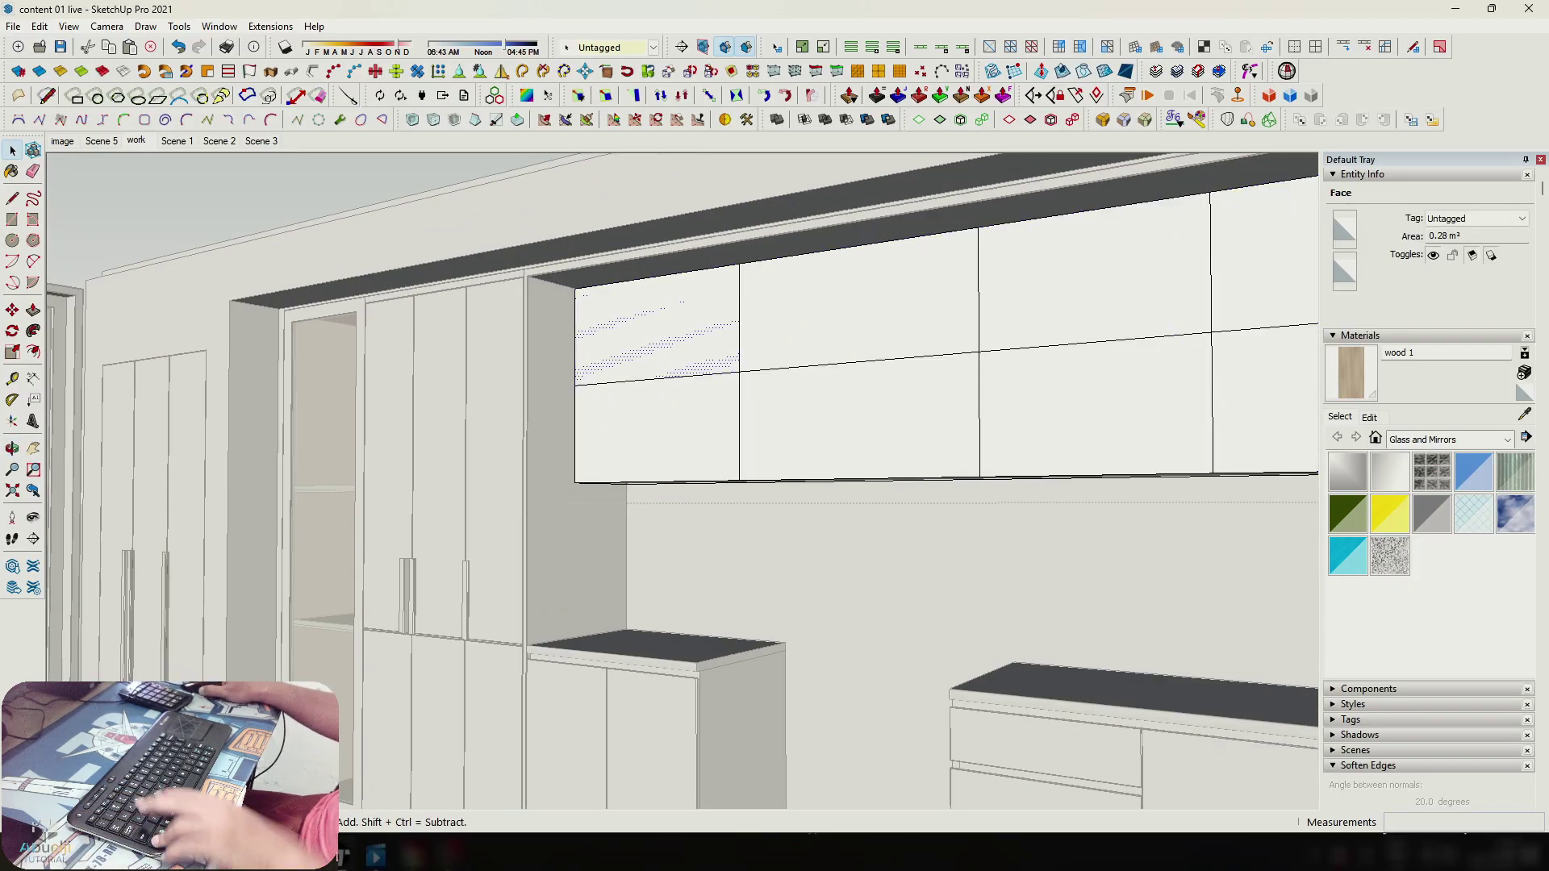
pyautogui.click(847, 311)
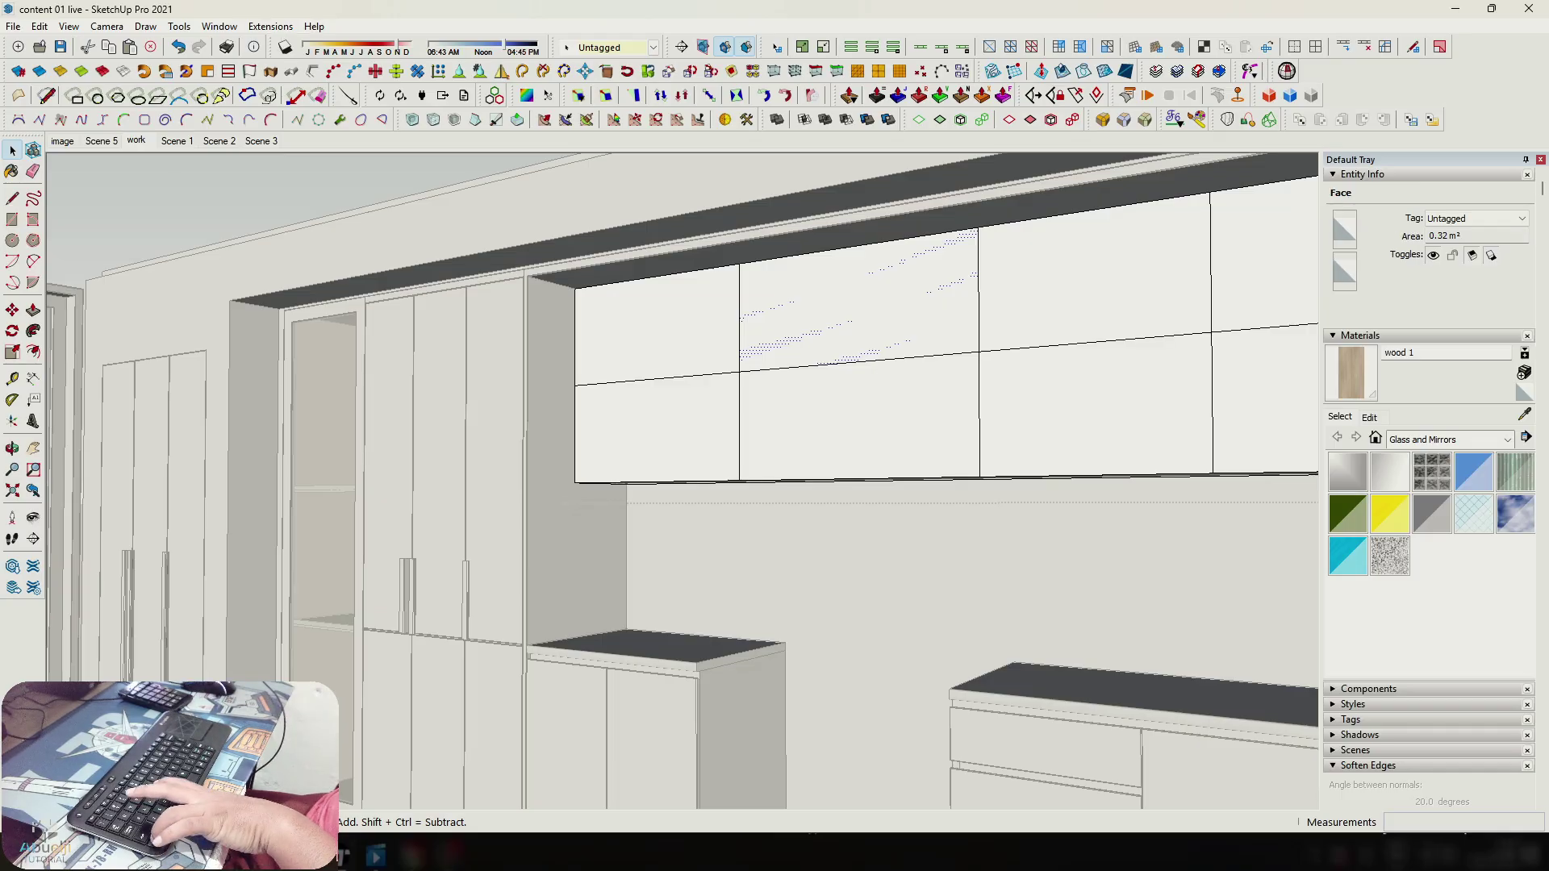
pyautogui.click(1089, 283)
pyautogui.scroll(-3, 1085, 282)
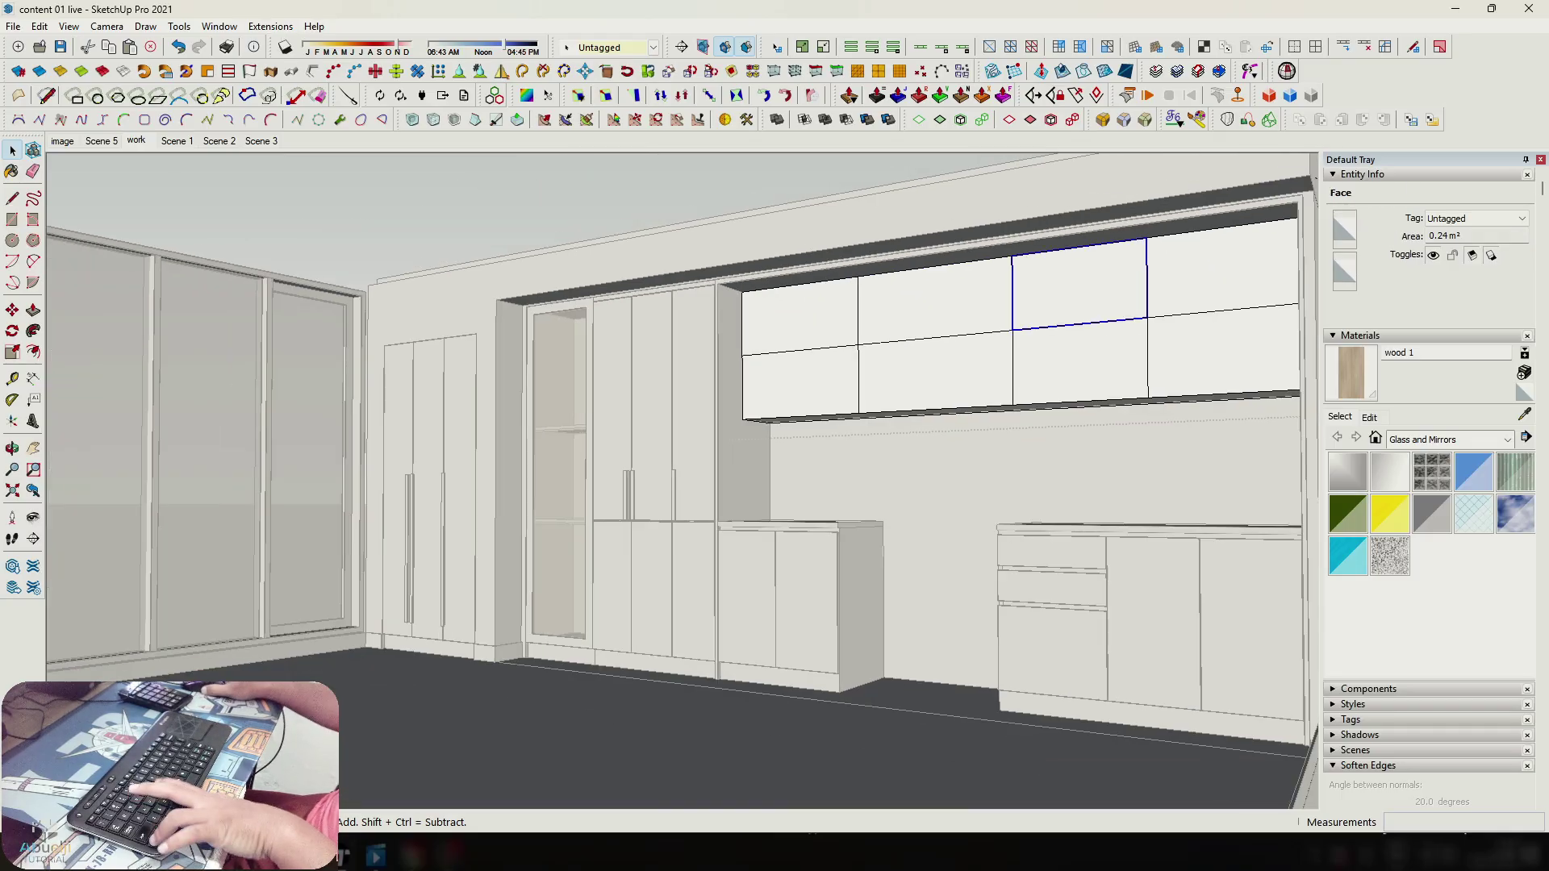
pyautogui.hotkey('ctrl', 'g')
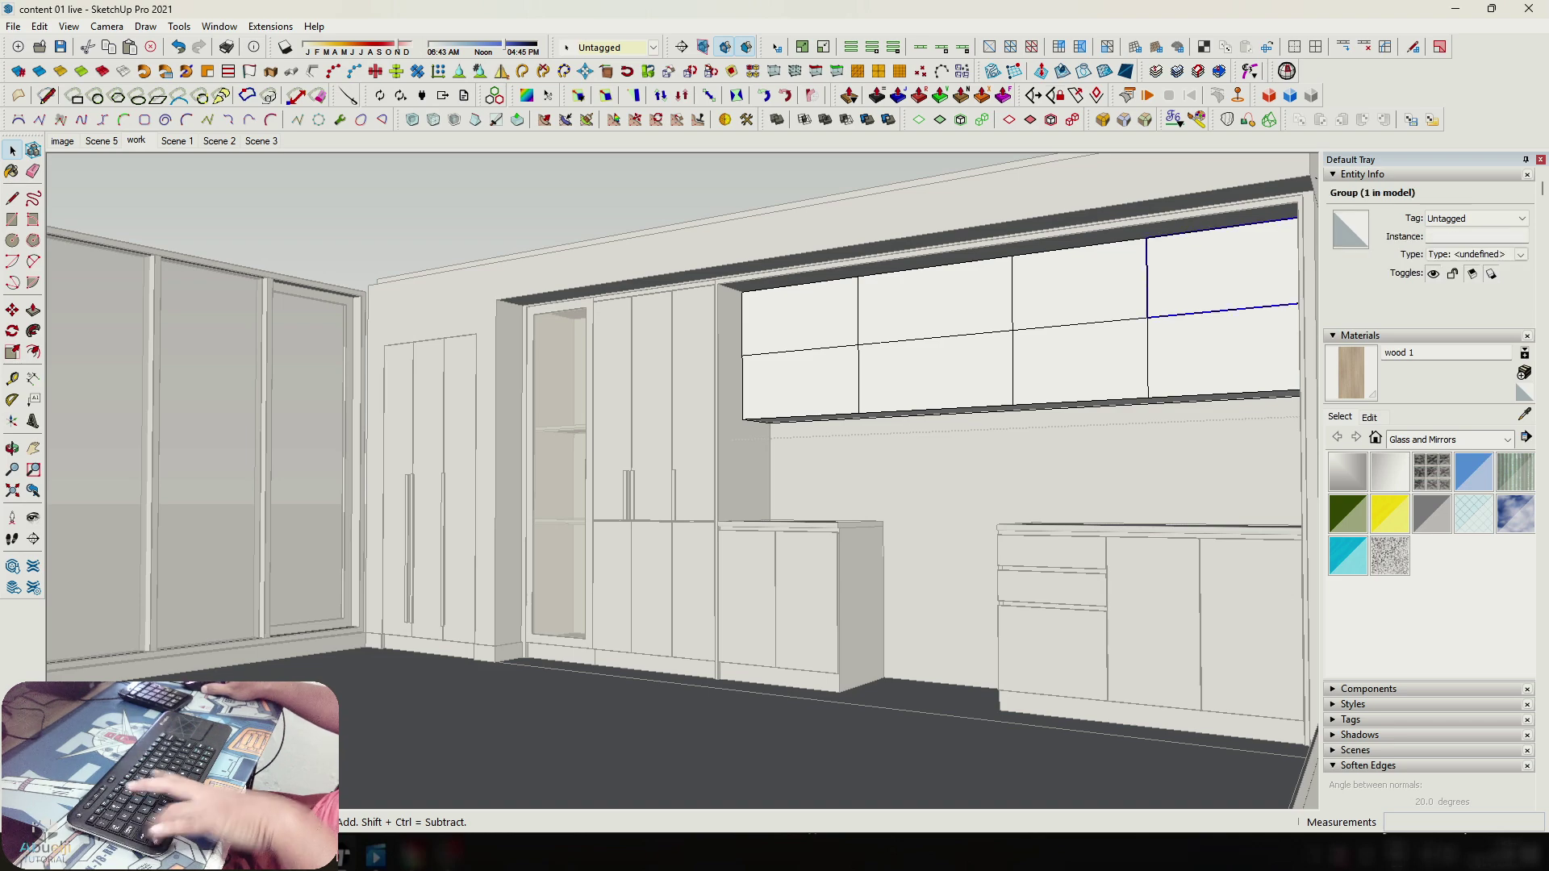
pyautogui.hotkey('ctrl', 'g')
pyautogui.press('Escape')
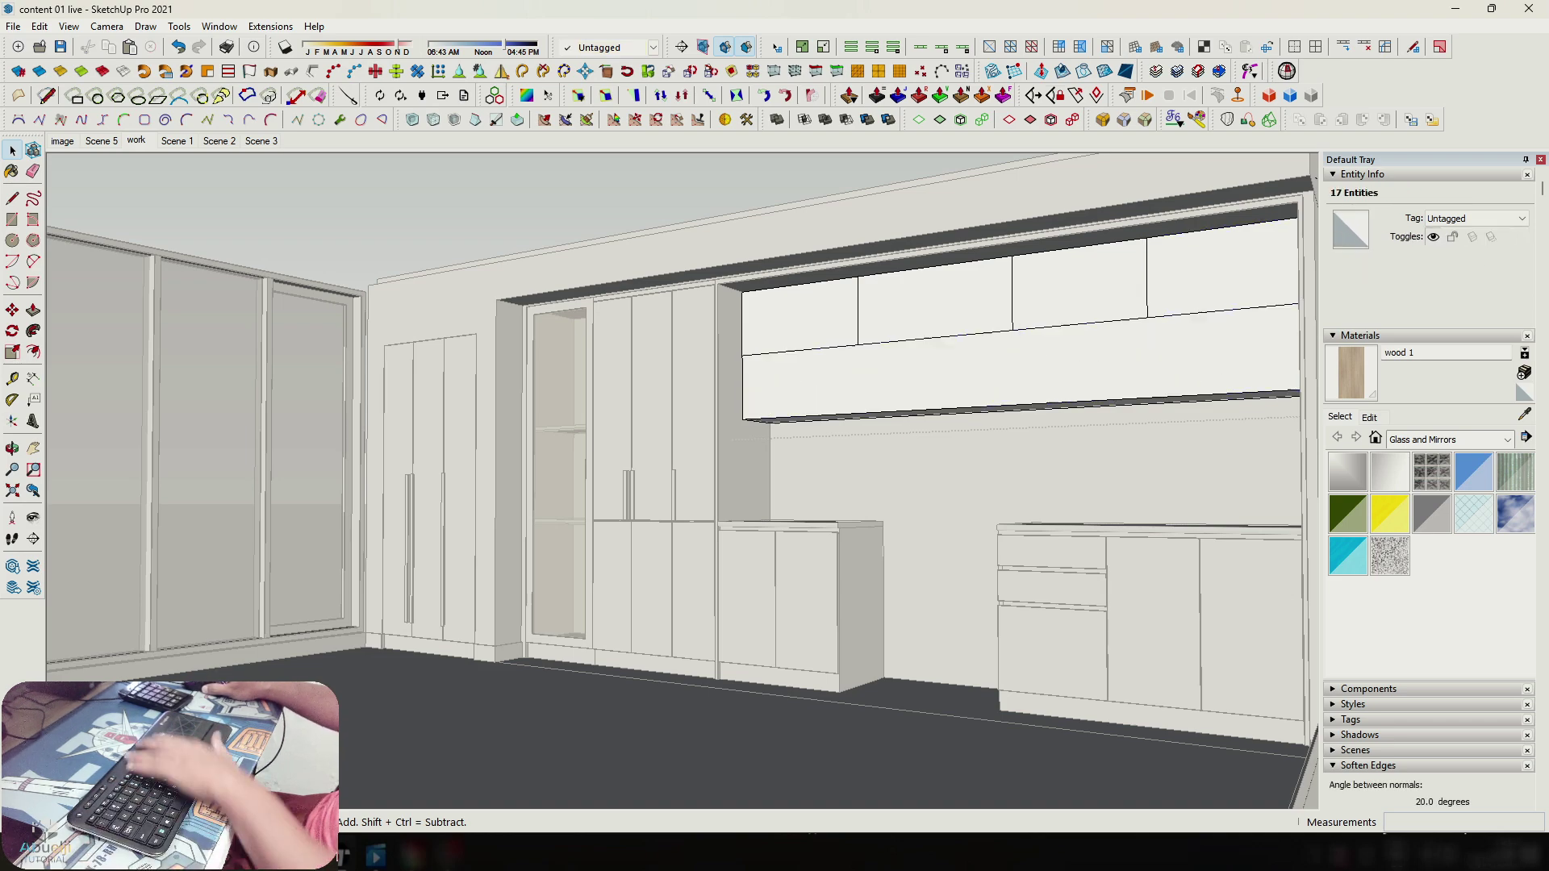
# Inspect the upper cabinet doors and compare them with the kitchen reference image.
pyautogui.scroll(3, 758, 363)
pyautogui.scroll(3, 758, 363)
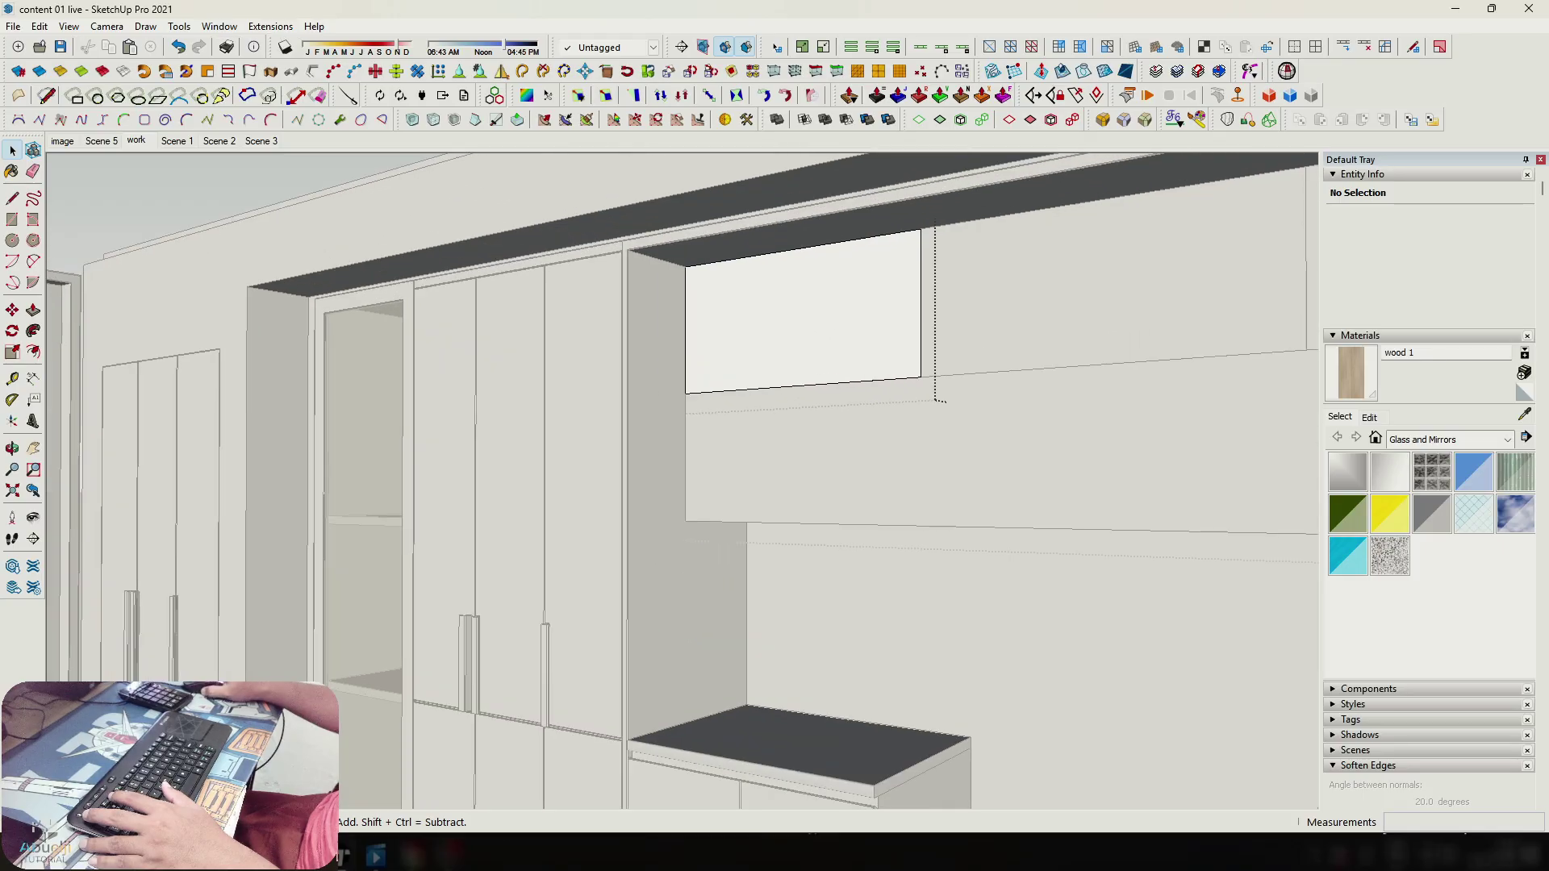
pyautogui.scroll(-5, 759, 363)
pyautogui.scroll(5, 758, 363)
pyautogui.scroll(-3, 758, 363)
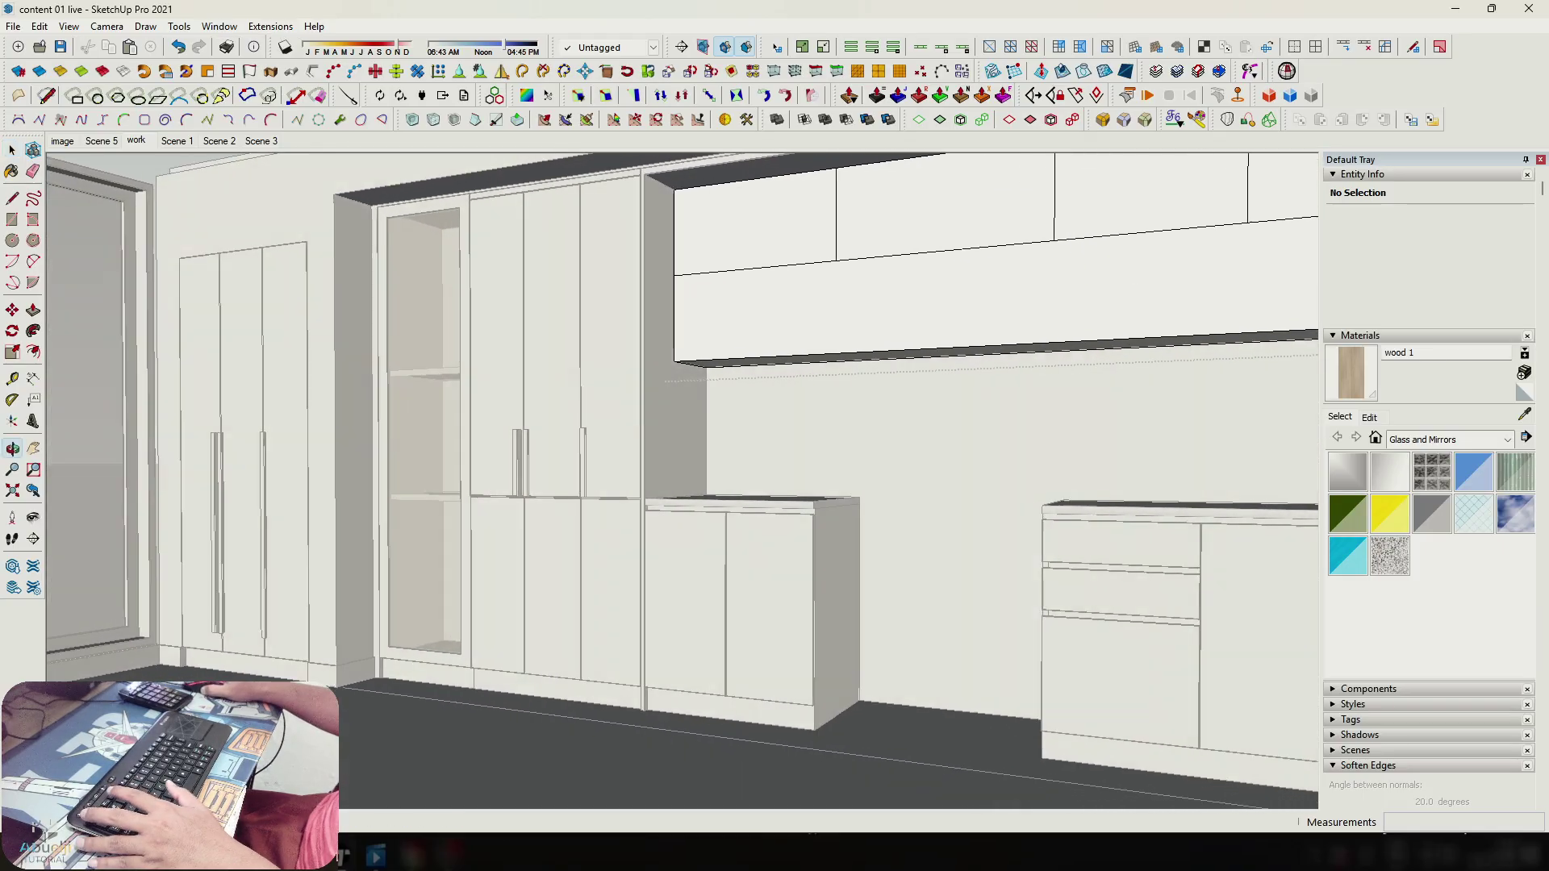
pyautogui.moveTo(759, 363); pyautogui.dragTo(693, 363, button='middle')
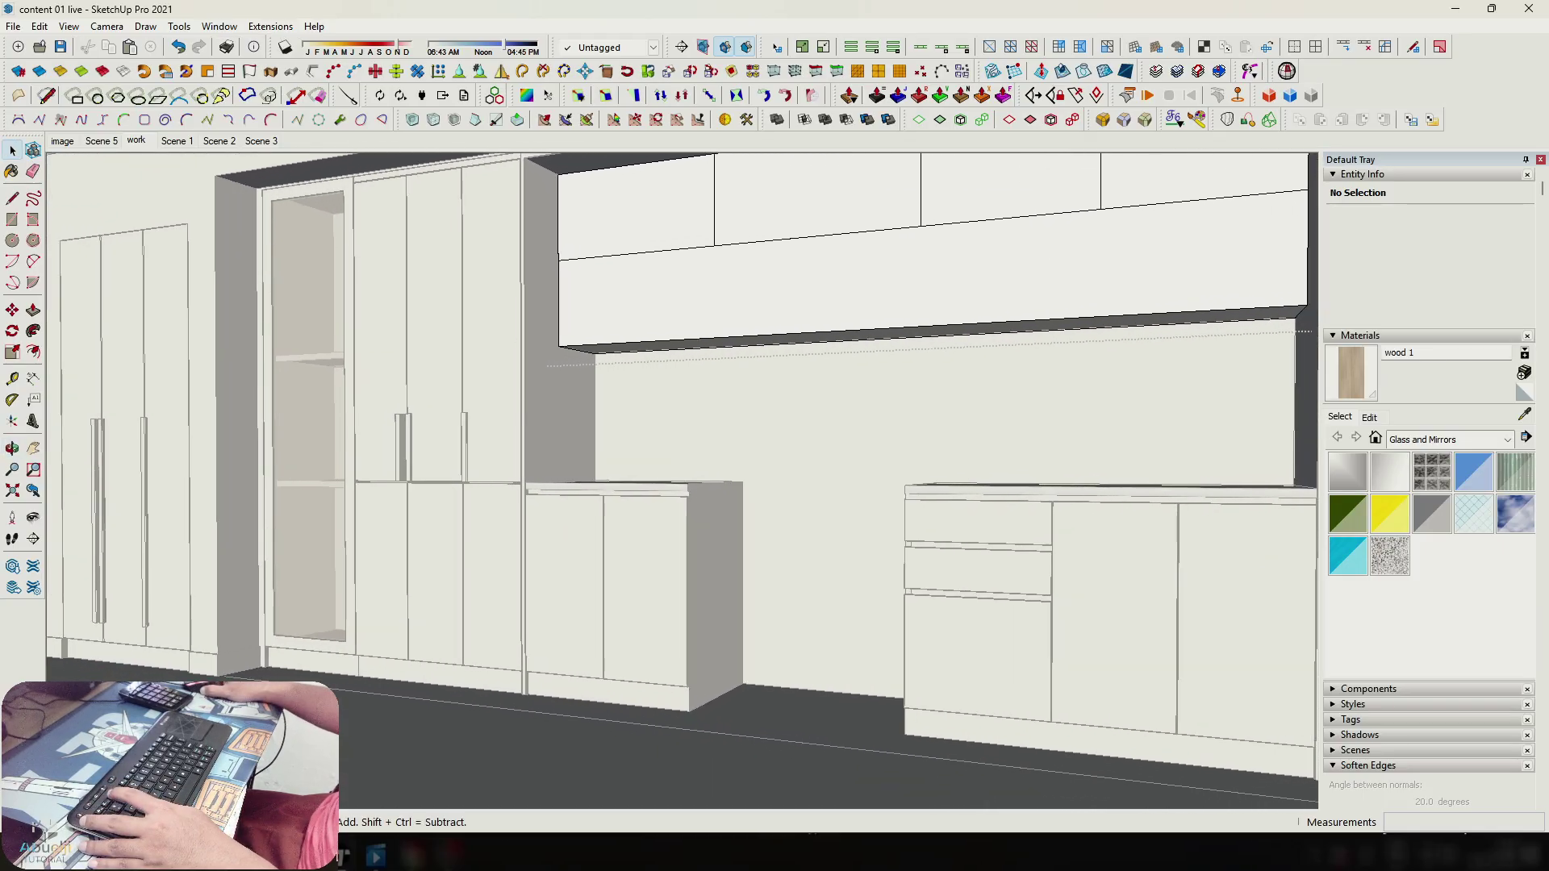
pyautogui.click(136, 140)
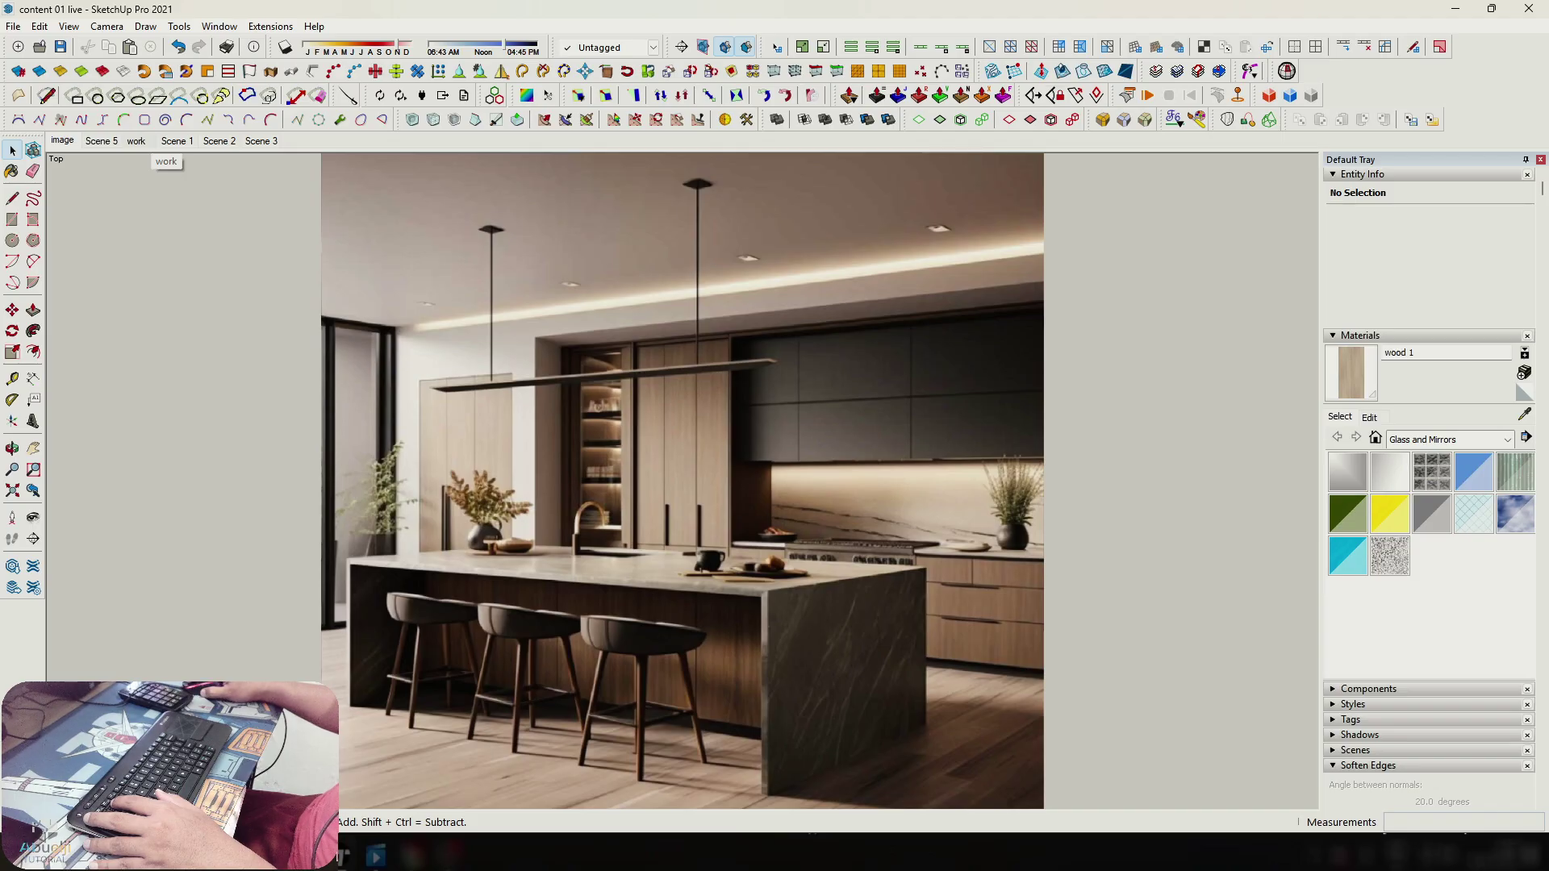
pyautogui.click(136, 140)
# Open the base cabinet group and copy its top drawer front component.
pyautogui.scroll(5, 726, 367)
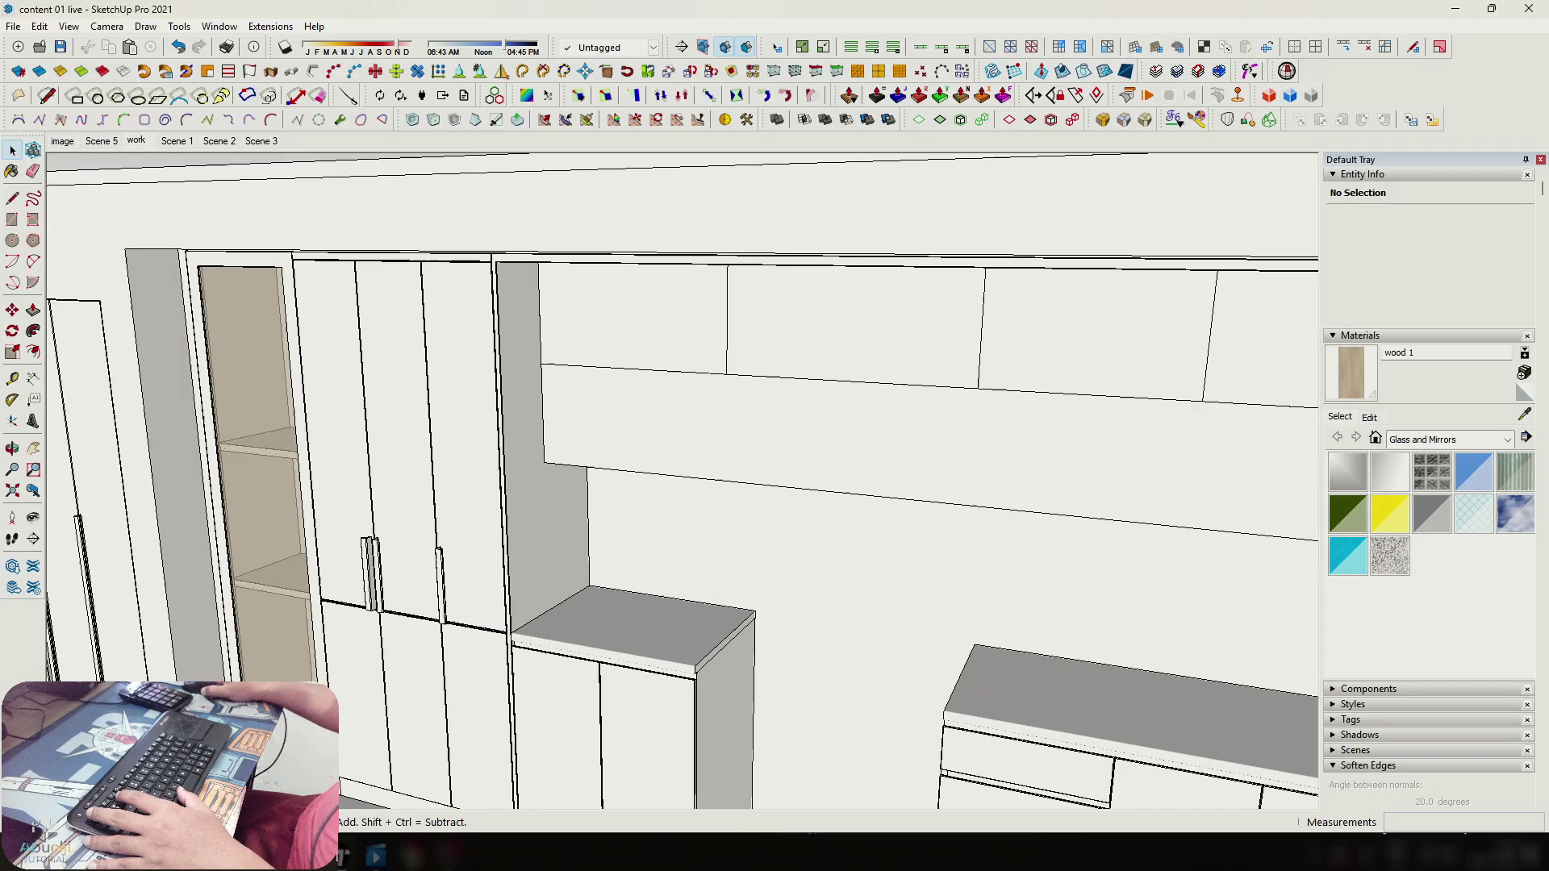
pyautogui.moveTo(726, 367); pyautogui.dragTo(730, 290, button='middle')
pyautogui.moveTo(589, 638); pyautogui.dragTo(565, 593, button='middle')
pyautogui.doubleClick(564, 593)
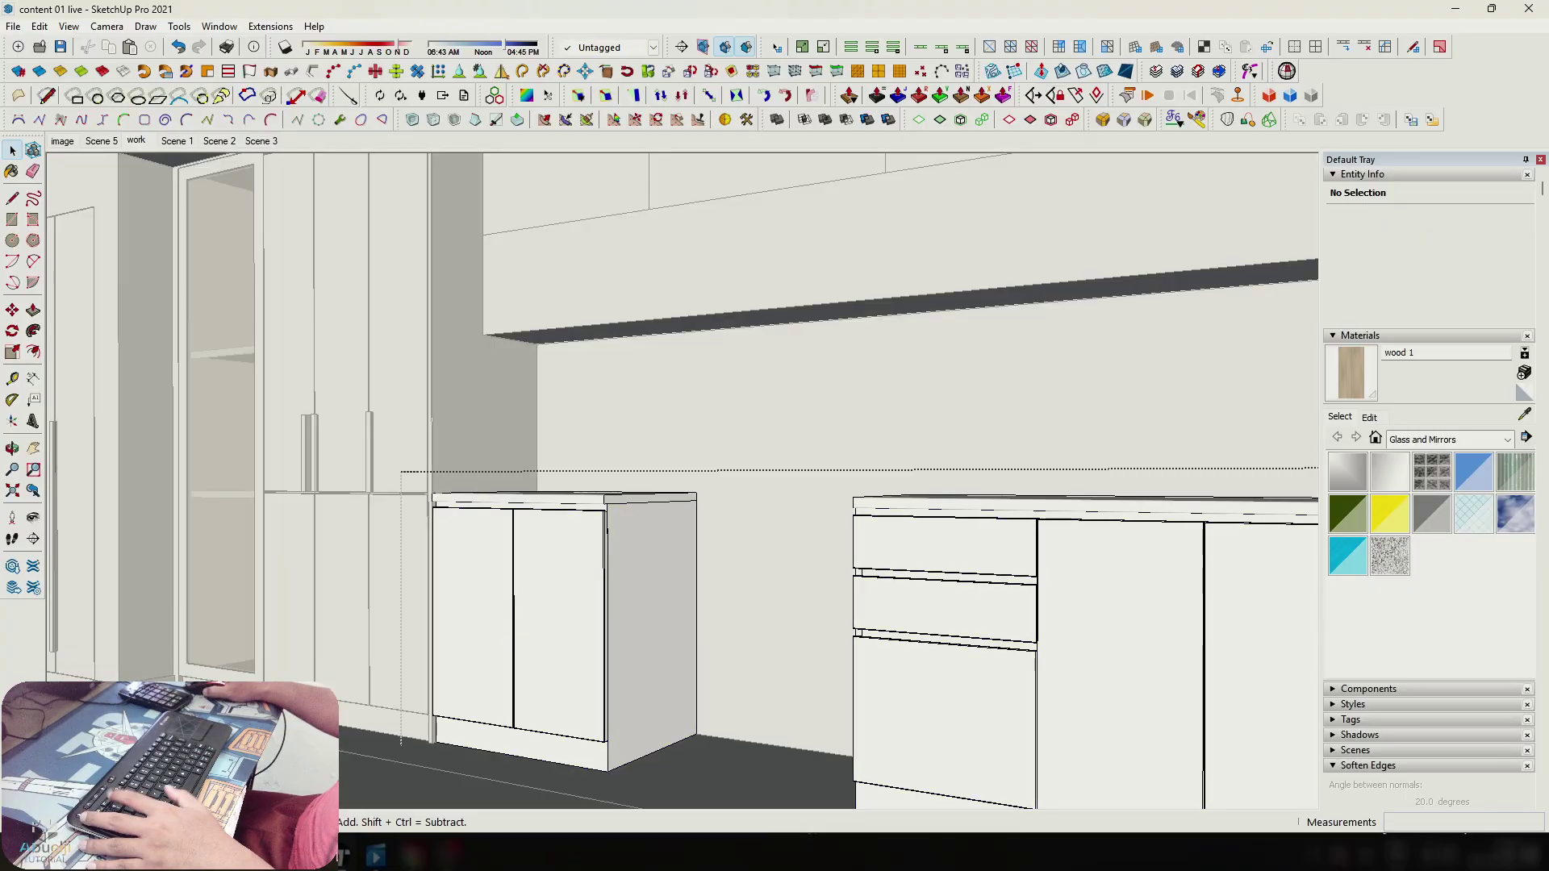
pyautogui.doubleClick(565, 593)
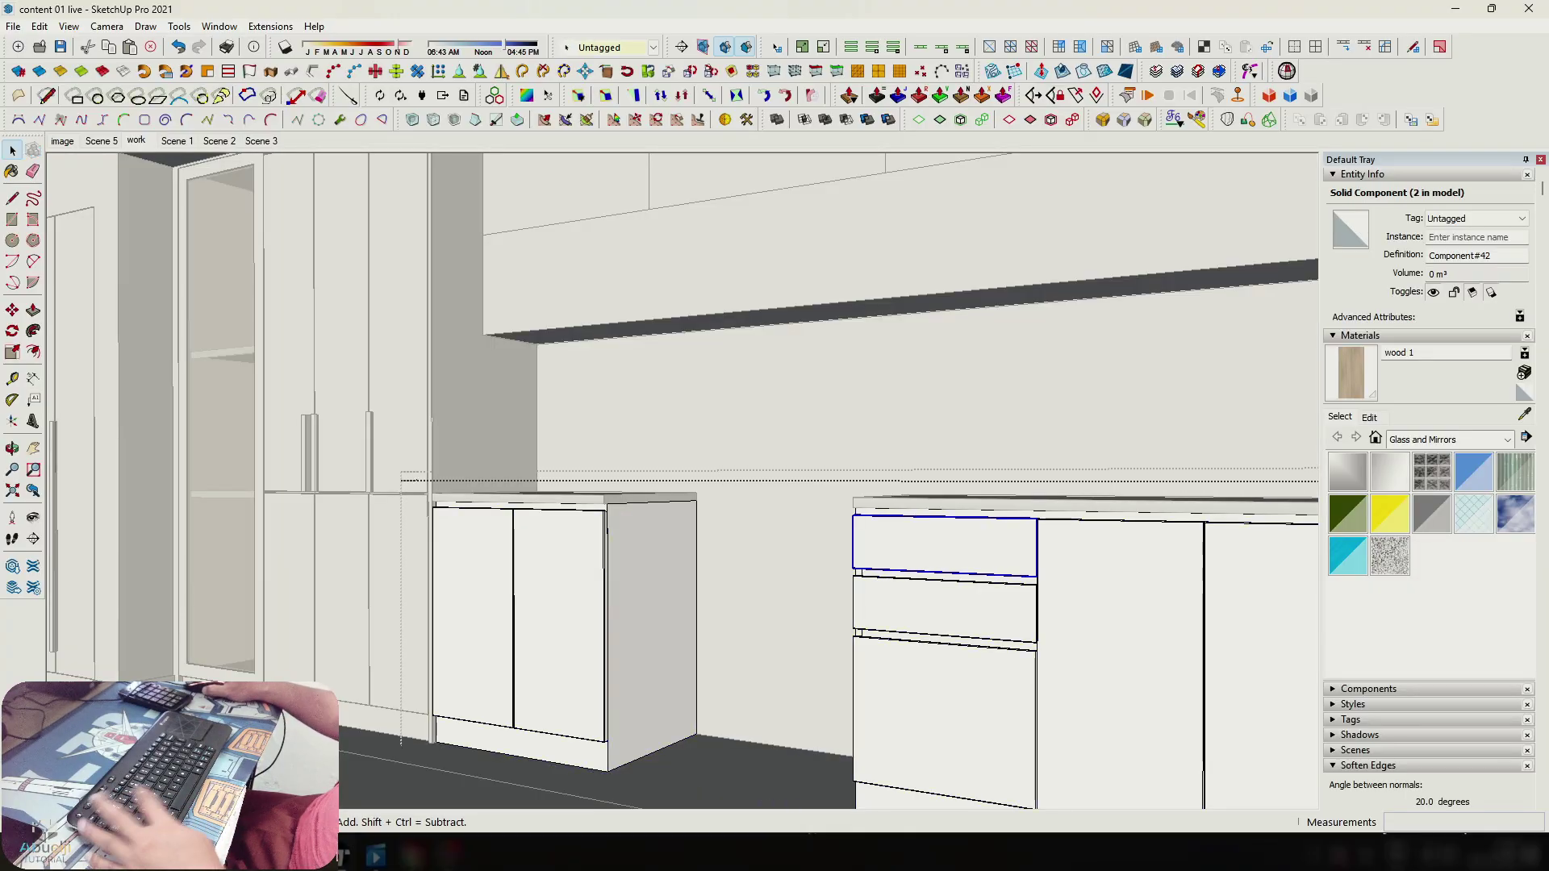
# Open the leftmost upper door group for editing and hide the rest of the model.
pyautogui.keyDown('shift'); pyautogui.moveTo(597, 210); pyautogui.dragTo(717, 488, button='middle'); pyautogui.keyUp('shift')
pyautogui.scroll(3, 718, 411)
pyautogui.keyDown('shift'); pyautogui.moveTo(717, 412); pyautogui.dragTo(689, 321, button='middle'); pyautogui.keyUp('shift')
pyautogui.press('Return')
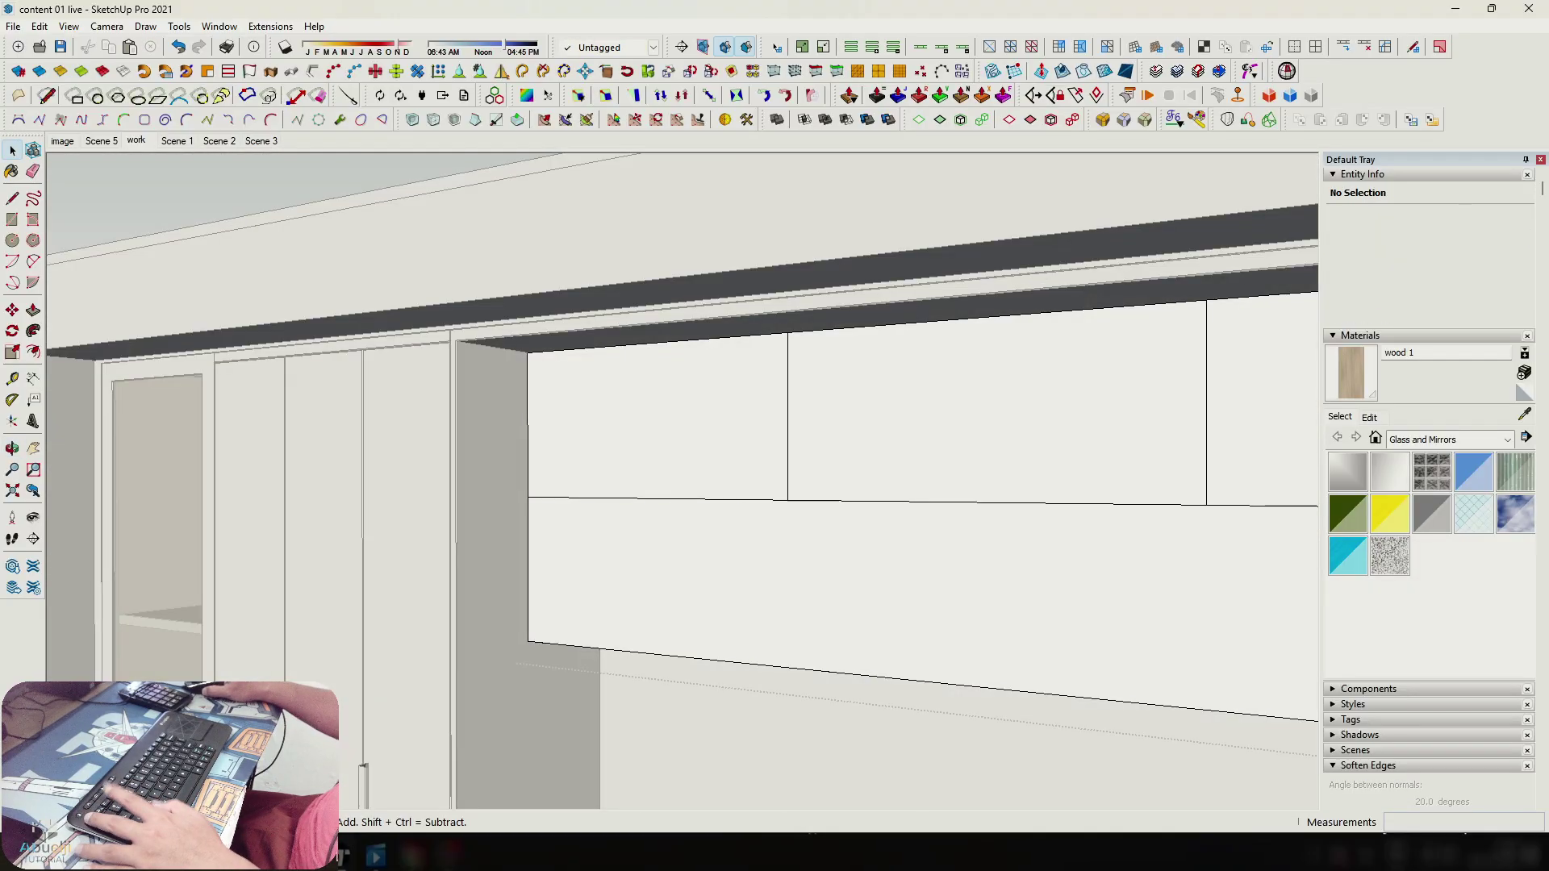
pyautogui.press('h')
pyautogui.moveTo(678, 428)
pyautogui.mouseDown(button='middle')
pyautogui.moveTo(634, 410)
pyautogui.moveTo(658, 444)
pyautogui.mouseUp(button='middle')
# Paste the copied drawer front onto the leftmost upper door's face and rotate it 180 degrees to face outward.
pyautogui.doubleClick(657, 439)
pyautogui.hotkey('ctrl', 'g')
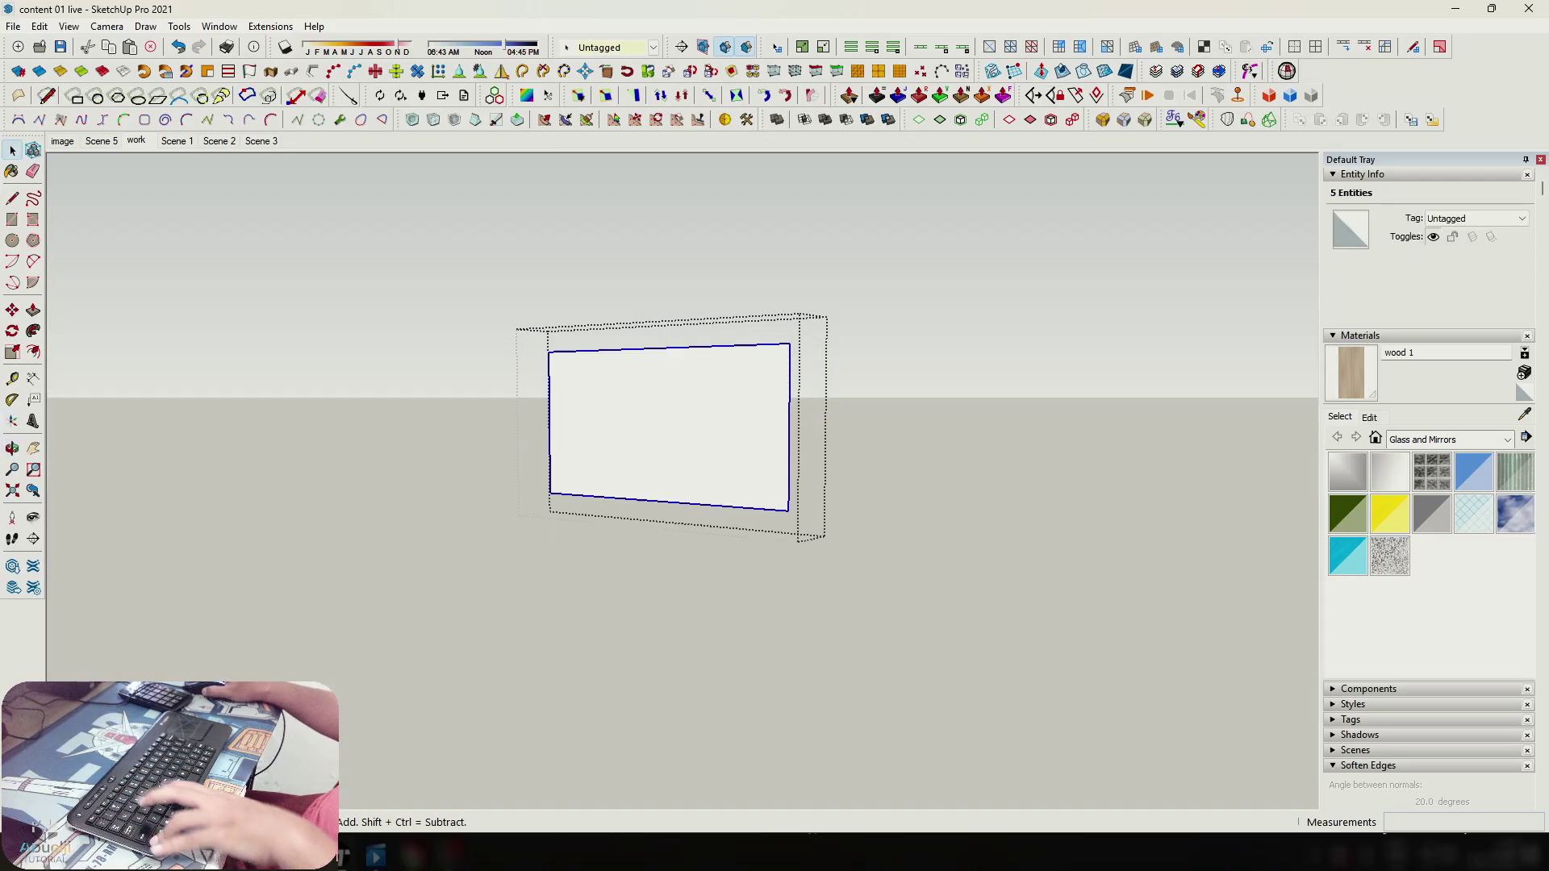
pyautogui.hotkey('ctrl', 'v')
pyautogui.click(567, 458)
pyautogui.press('q')
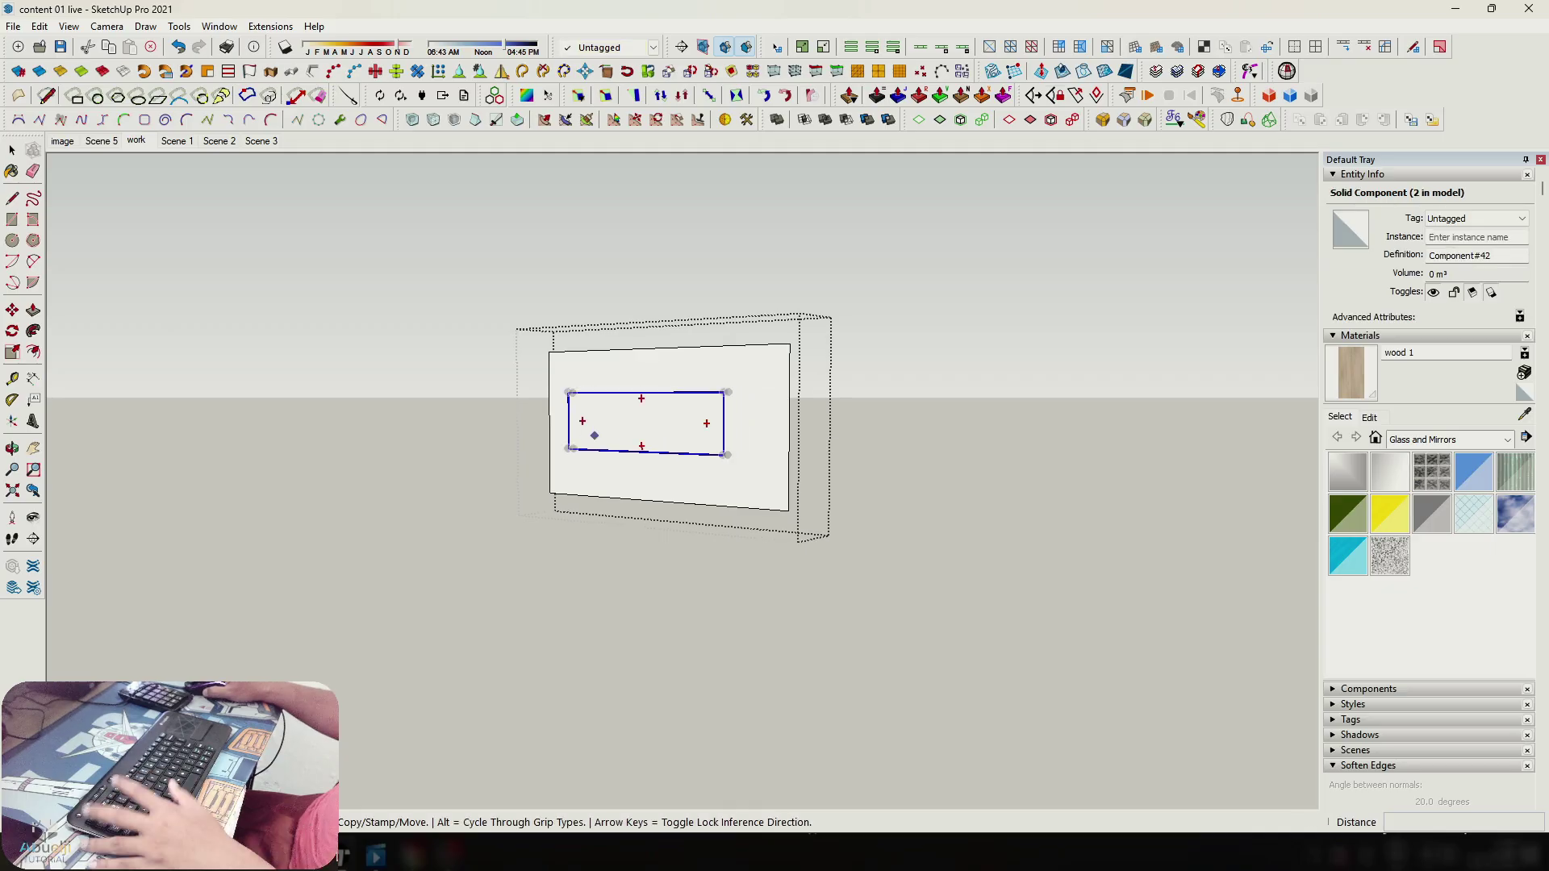
pyautogui.scroll(6, 645, 435)
pyautogui.click(651, 417)
pyautogui.click(708, 418)
pyautogui.scroll(-6, 682, 418)
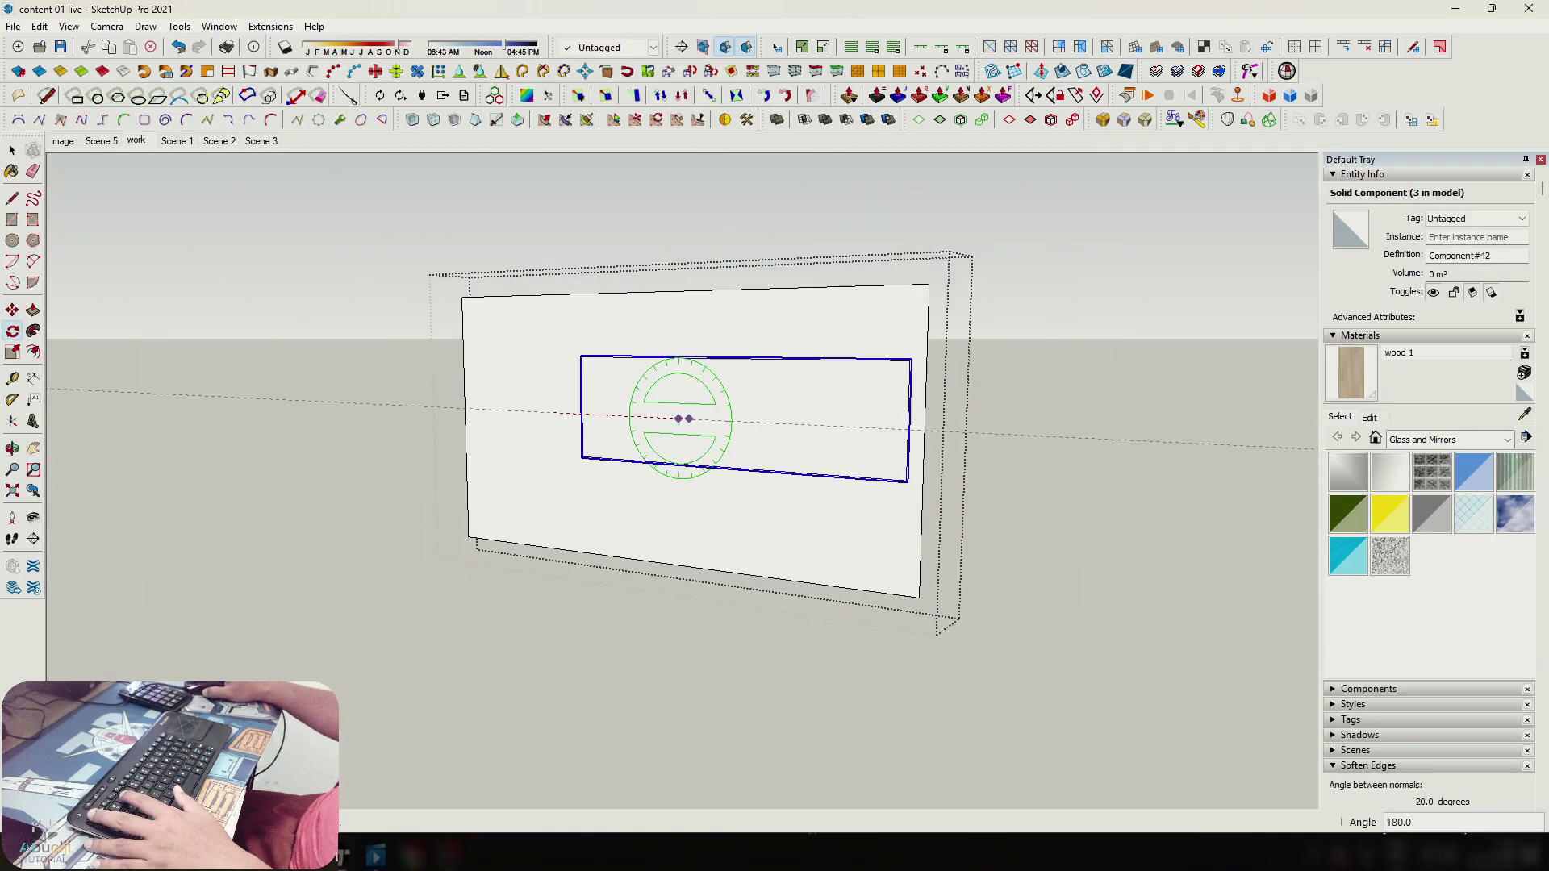
pyautogui.click(811, 420)
# Move the pasted front so its upper corner aligns with the upper corner of the door outline.
pyautogui.moveTo(816, 439); pyautogui.dragTo(716, 488, button='middle')
pyautogui.press('m')
pyautogui.click(637, 381)
pyautogui.click(719, 355)
pyautogui.moveTo(719, 355); pyautogui.dragTo(795, 379, button='middle')
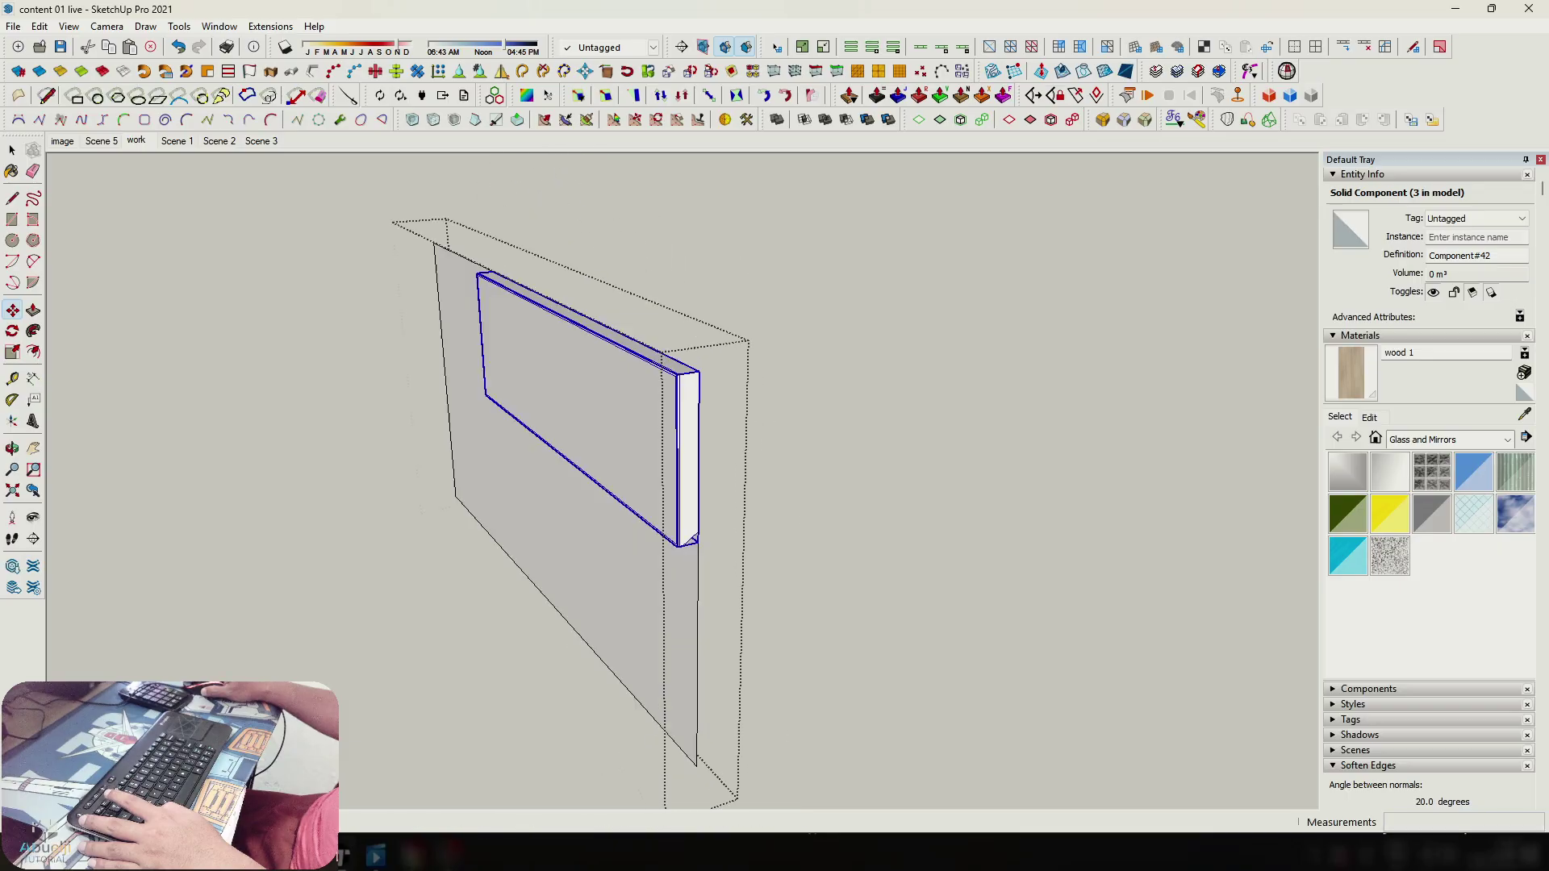
pyautogui.moveTo(758, 427); pyautogui.dragTo(927, 408, button='middle')
pyautogui.press('space')
pyautogui.moveTo(717, 452); pyautogui.dragTo(790, 397, button='middle')
pyautogui.scroll(3, 786, 397)
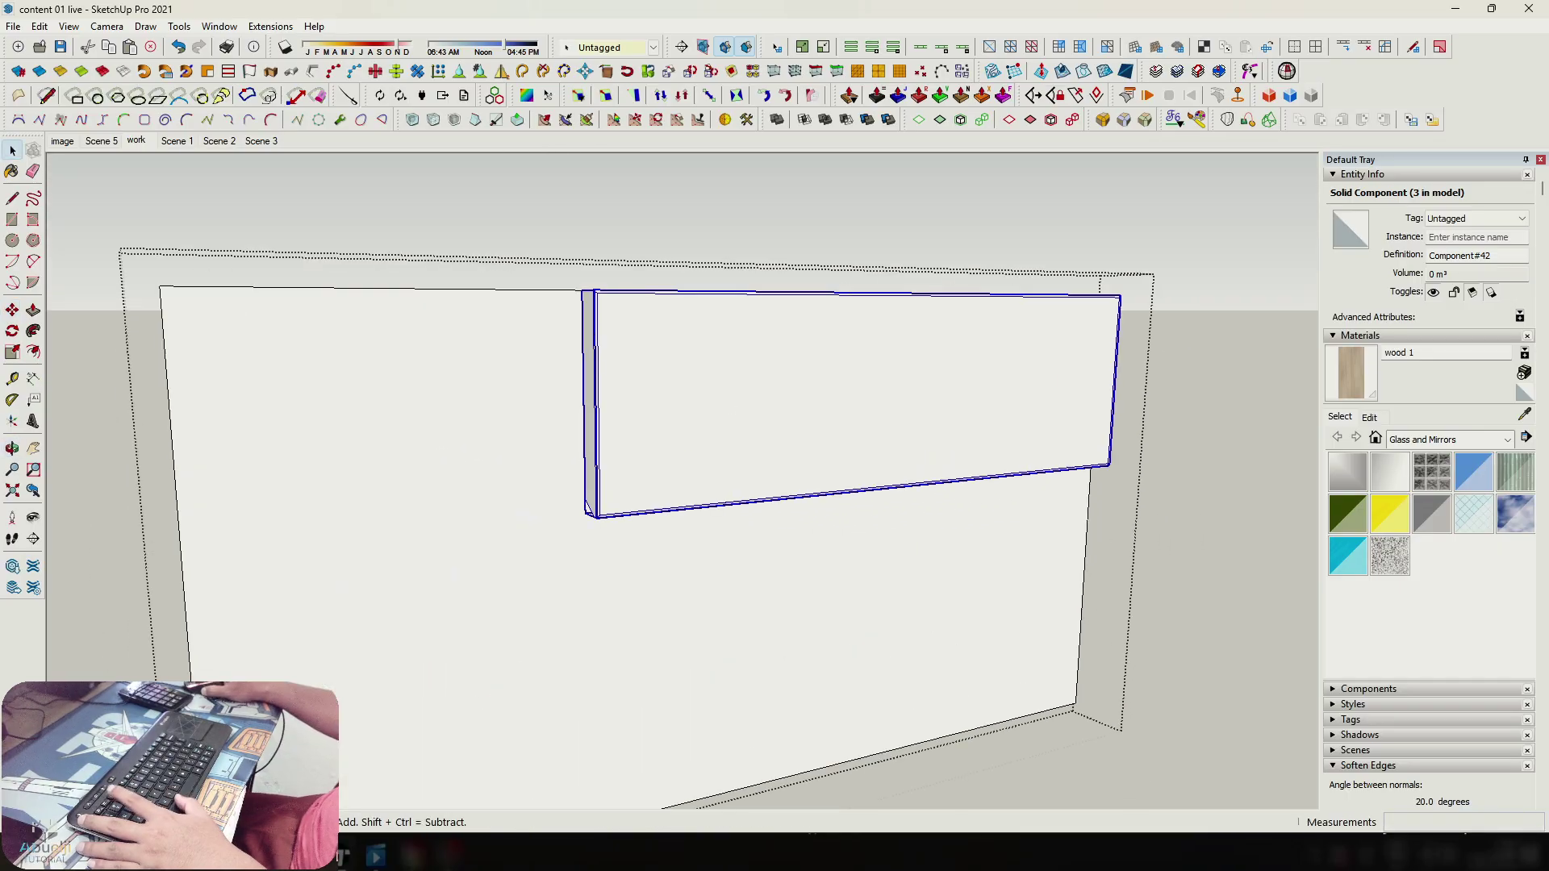
pyautogui.scroll(-5, 936, 339)
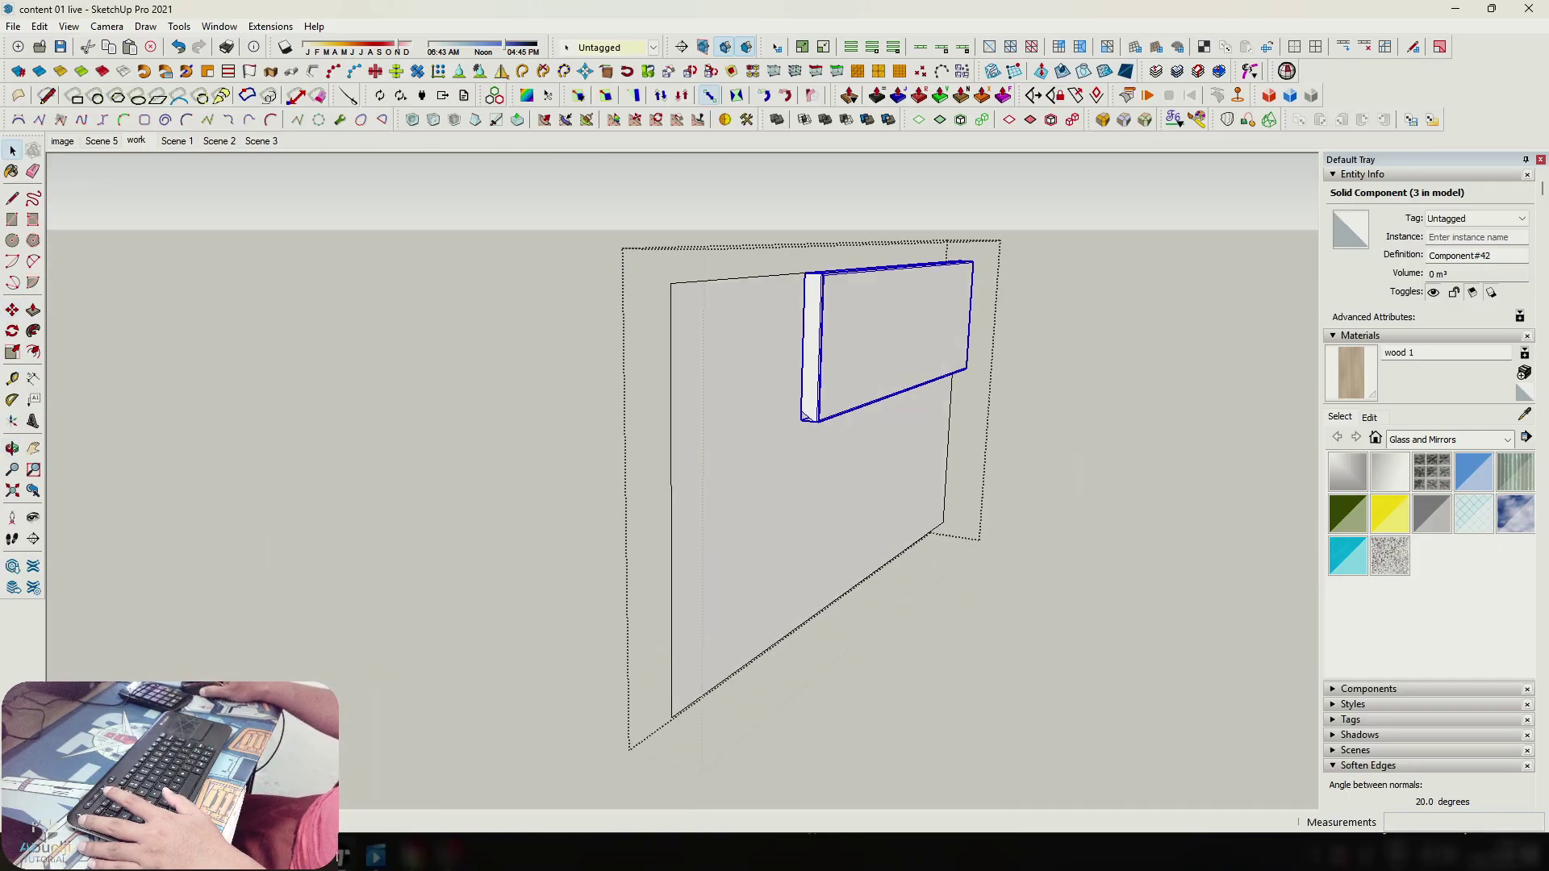
# Scale the front by 1.50 in width and 2.53 in height to fill the door outline.
pyautogui.press('m')
pyautogui.moveTo(809, 348); pyautogui.dragTo(704, 372)
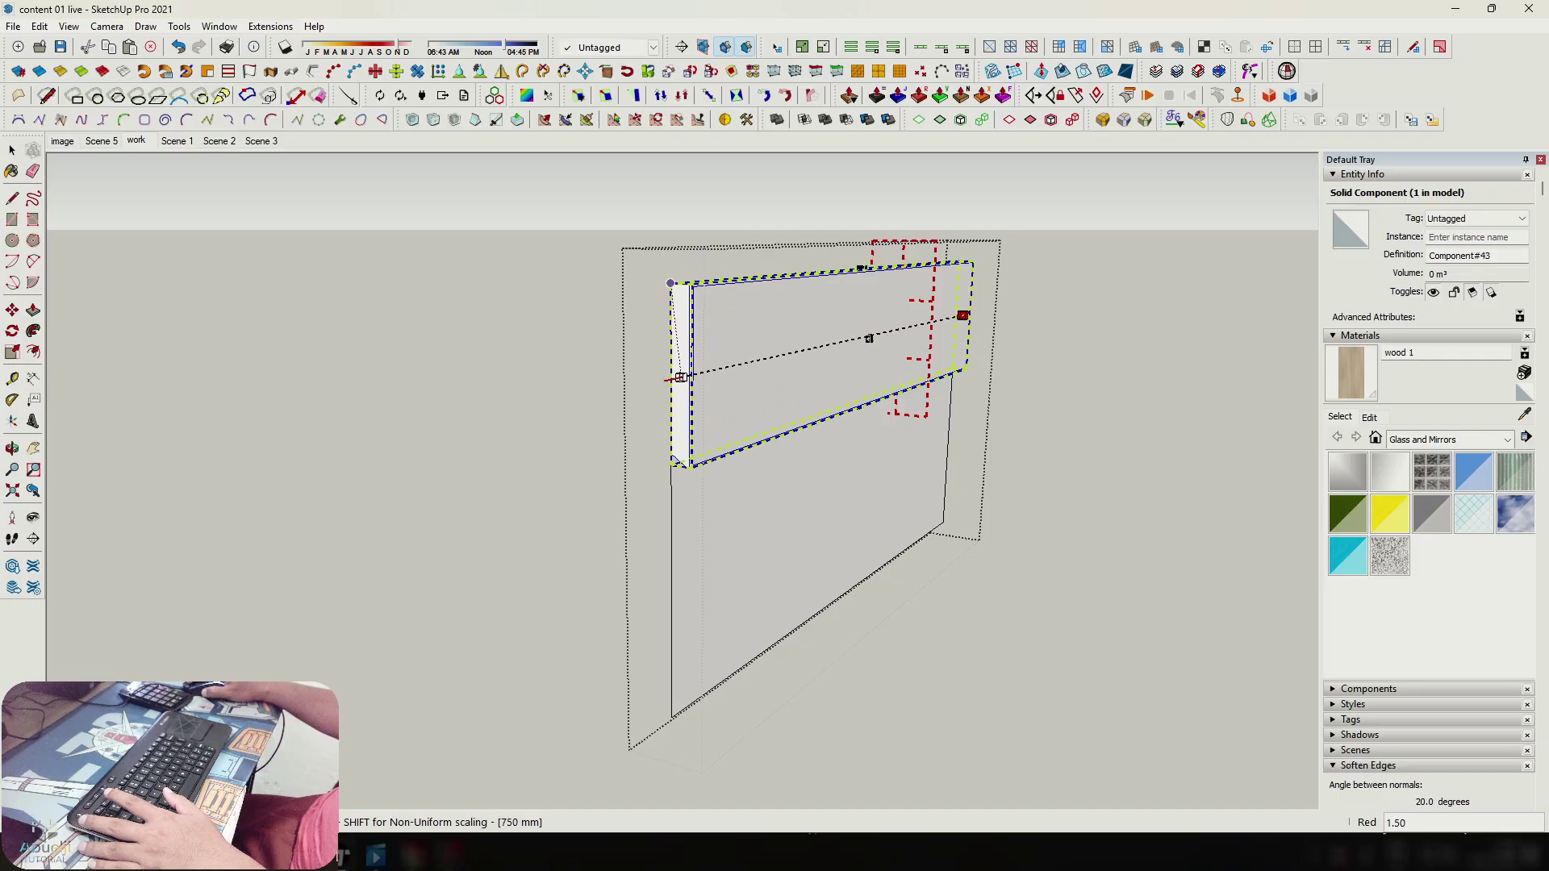
pyautogui.moveTo(869, 337); pyautogui.dragTo(855, 454, button='middle')
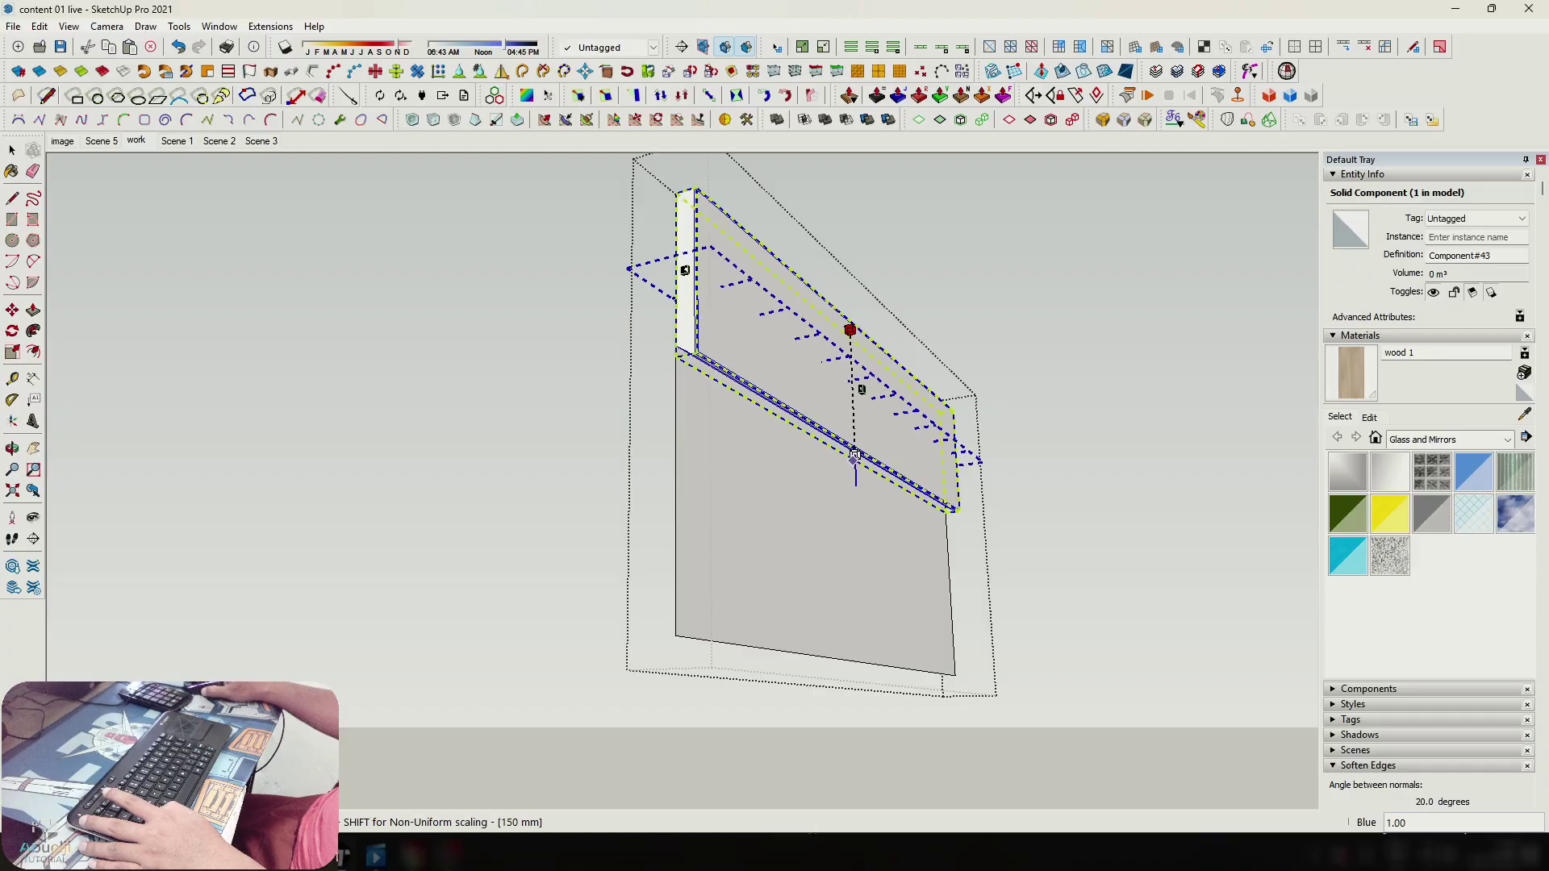
pyautogui.moveTo(854, 455); pyautogui.dragTo(863, 661)
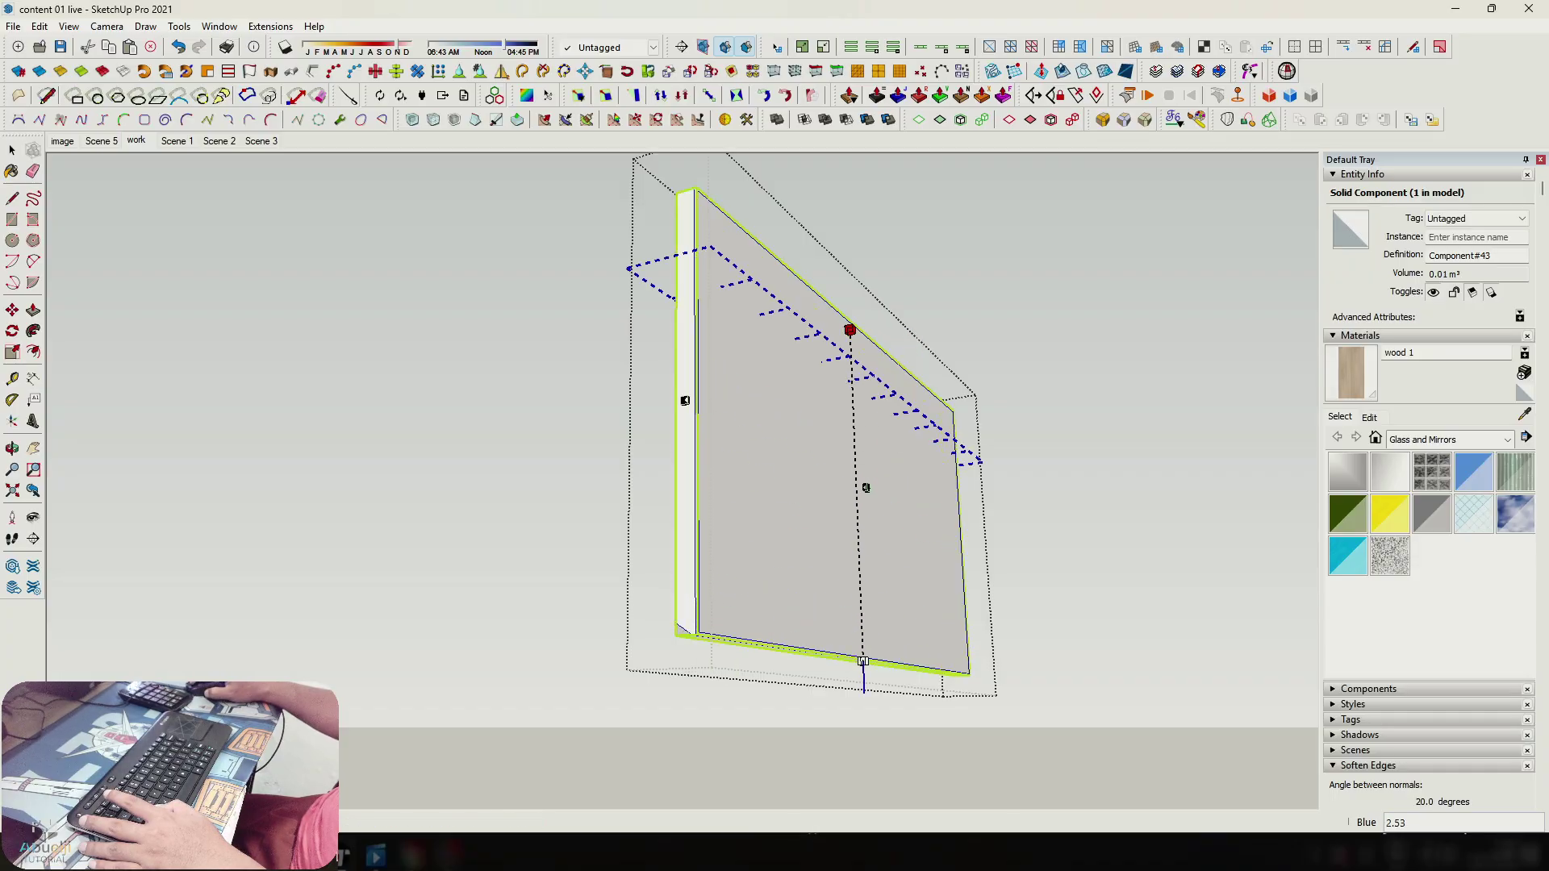
pyautogui.moveTo(862, 661); pyautogui.dragTo(834, 628, button='middle')
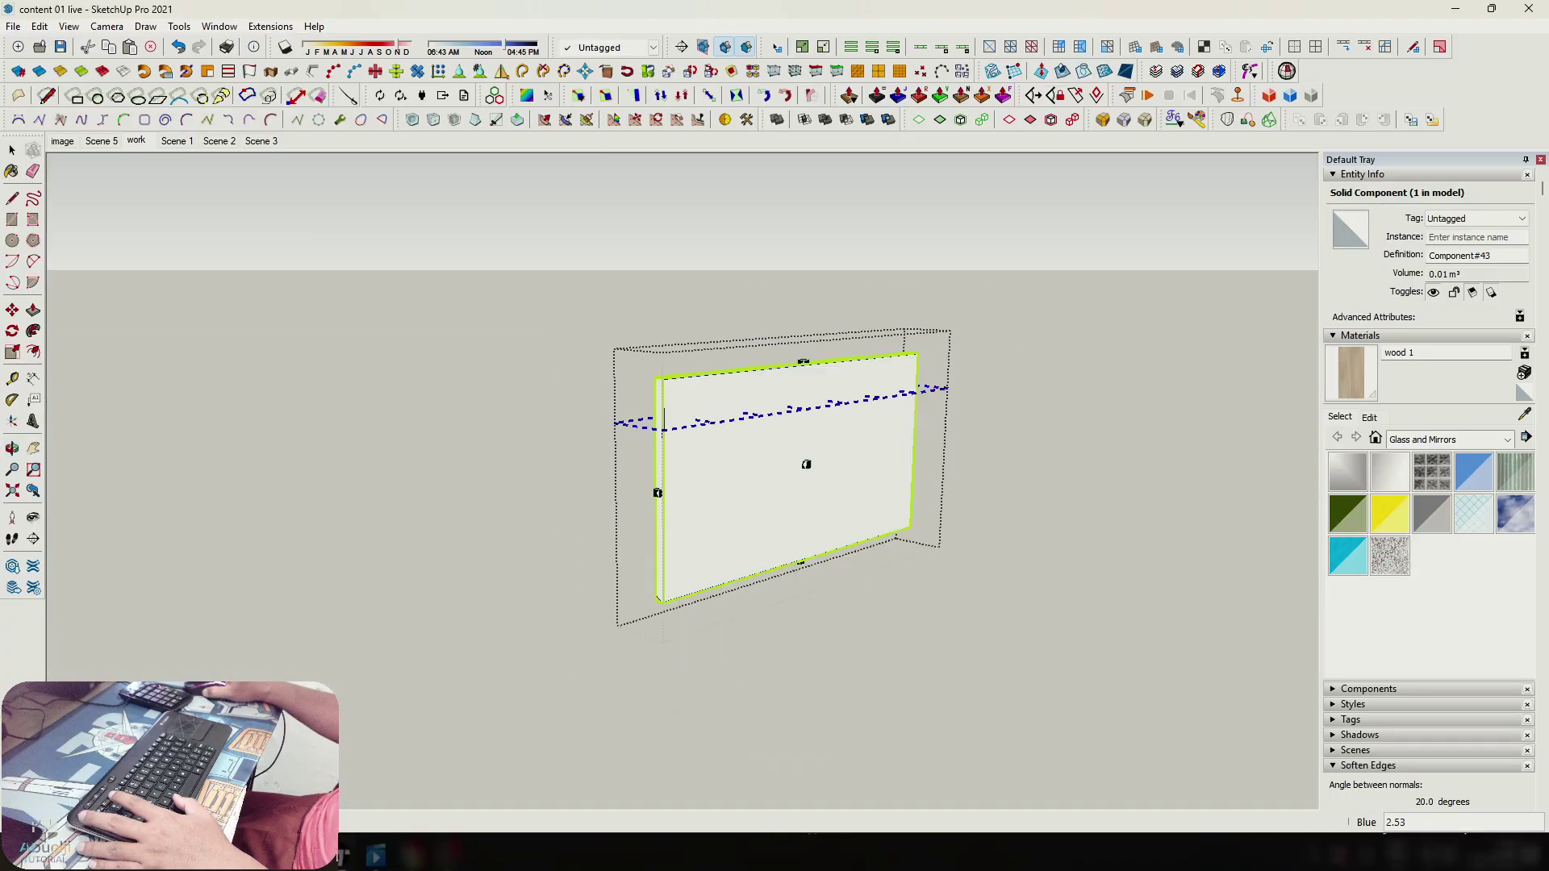
pyautogui.moveTo(952, 557); pyautogui.dragTo(725, 500, button='middle')
# Copy the fitted front's geometry out of its component, paste it in place and group it.
pyautogui.press('space')
pyautogui.doubleClick(633, 504)
pyautogui.doubleClick(634, 504)
pyautogui.hotkey('ctrl', 'c')
pyautogui.press('Escape')
pyautogui.hotkey('ctrl', 'shift', 'v')
pyautogui.hotkey('ctrl', 'g')
# Return to the upper cabinet group and select its finished leftmost door.
pyautogui.click(722, 493)
pyautogui.scroll(-4, 722, 490)
pyautogui.scroll(-3, 726, 476)
pyautogui.press('Escape')
pyautogui.press('Escape')
pyautogui.scroll(-2, 726, 476)
pyautogui.scroll(2, 732, 484)
pyautogui.scroll(3, 685, 484)
pyautogui.doubleClick(684, 484)
pyautogui.click(685, 484)
pyautogui.scroll(2, 703, 496)
pyautogui.scroll(2, 703, 492)
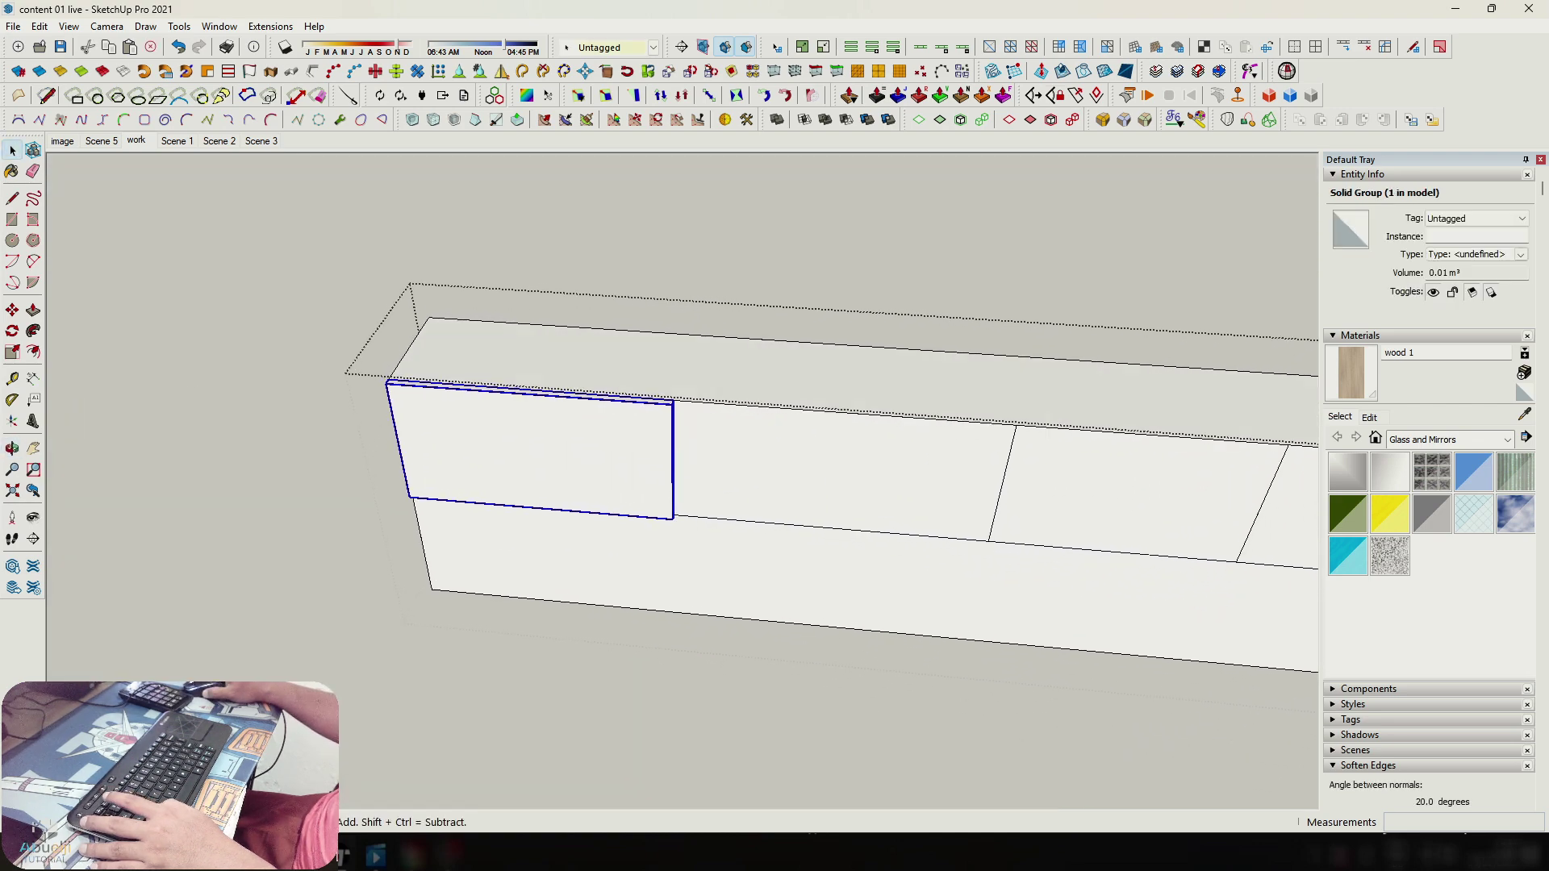
# Move the three remaining flat door groups about 222 mm forward, away from the cabinet front.
pyautogui.click(806, 464)
pyautogui.scroll(-2, 806, 465)
pyautogui.moveTo(810, 460); pyautogui.dragTo(813, 492, button='middle')
pyautogui.keyDown('shift'); pyautogui.click(1219, 500); pyautogui.keyUp('shift')
pyautogui.keyDown('shift'); pyautogui.moveTo(1220, 500); pyautogui.dragTo(1018, 551, button='middle'); pyautogui.keyUp('shift')
pyautogui.press('m')
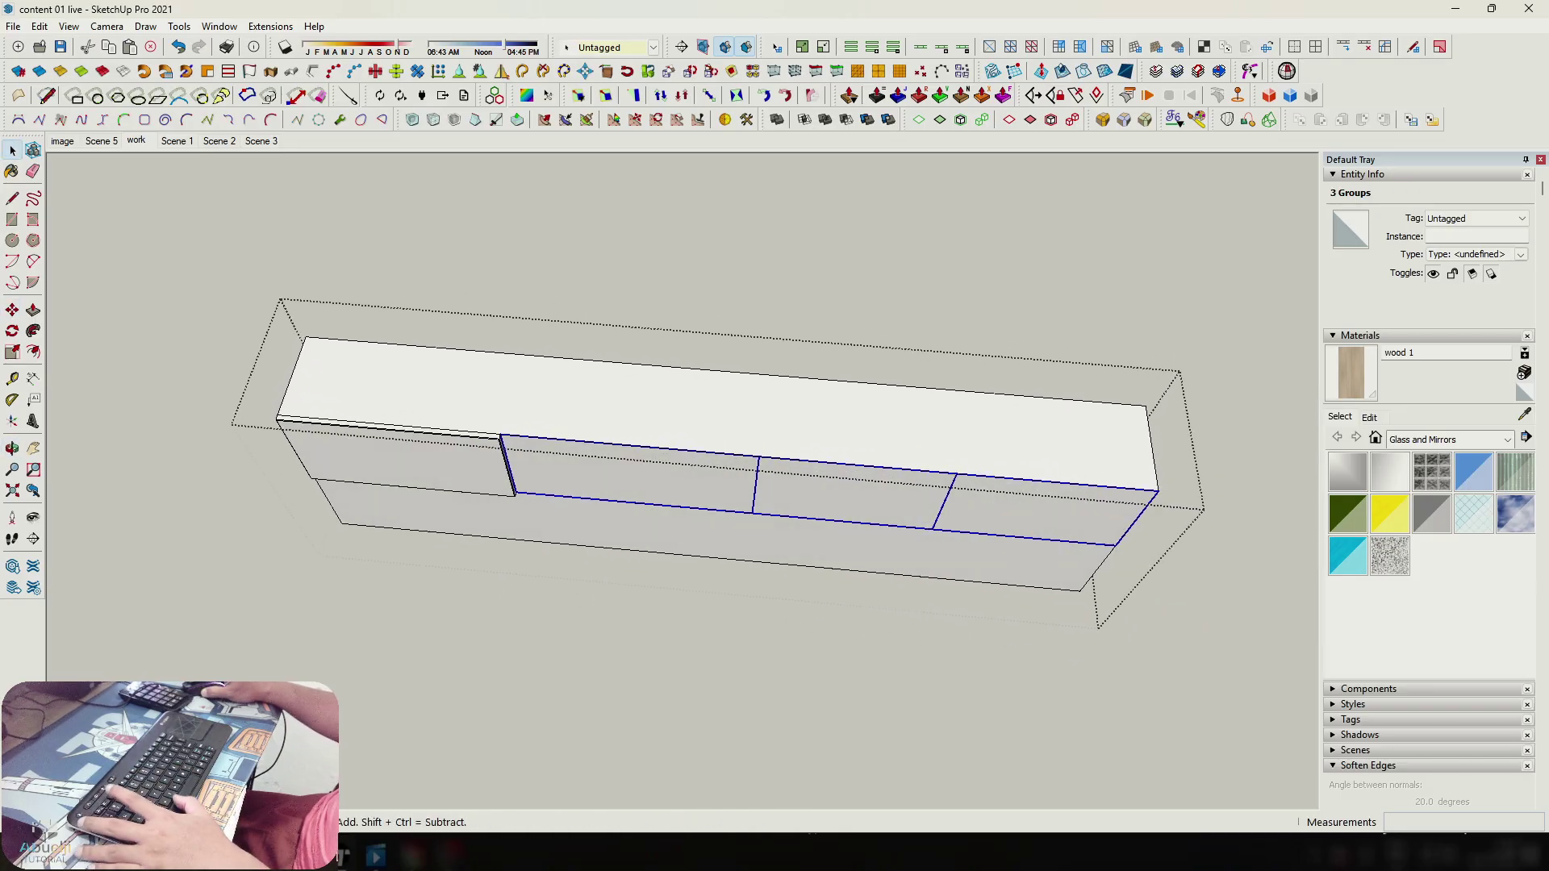
pyautogui.moveTo(943, 449); pyautogui.dragTo(965, 463, button='middle')
pyautogui.press('m')
pyautogui.click(964, 458)
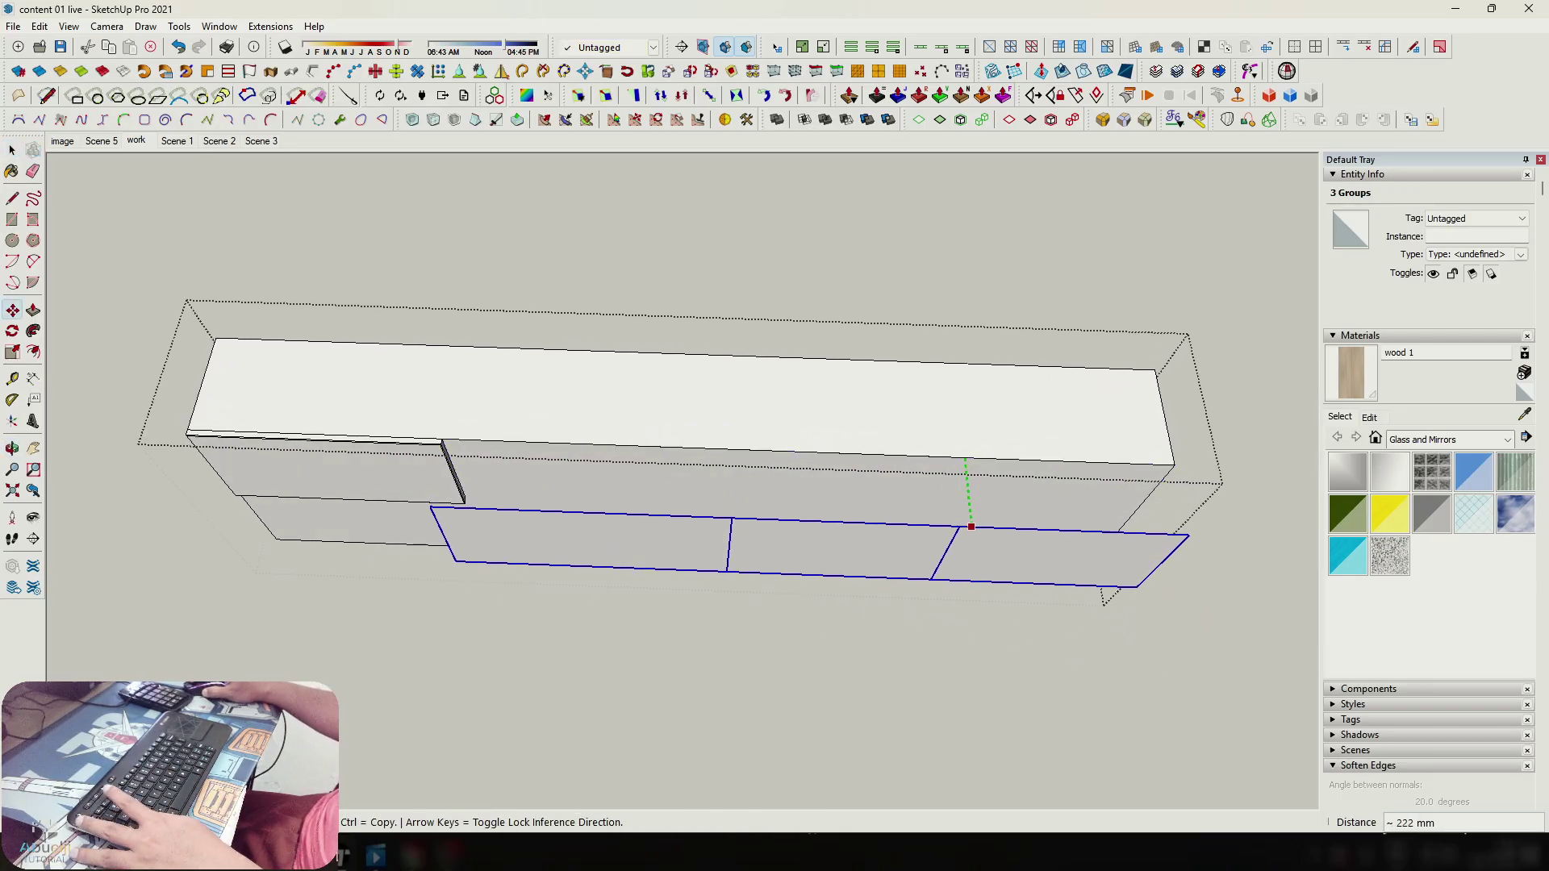
pyautogui.click(971, 526)
# Copy the finished leftmost door along the cabinet front into the second door position.
pyautogui.scroll(5, 576, 501)
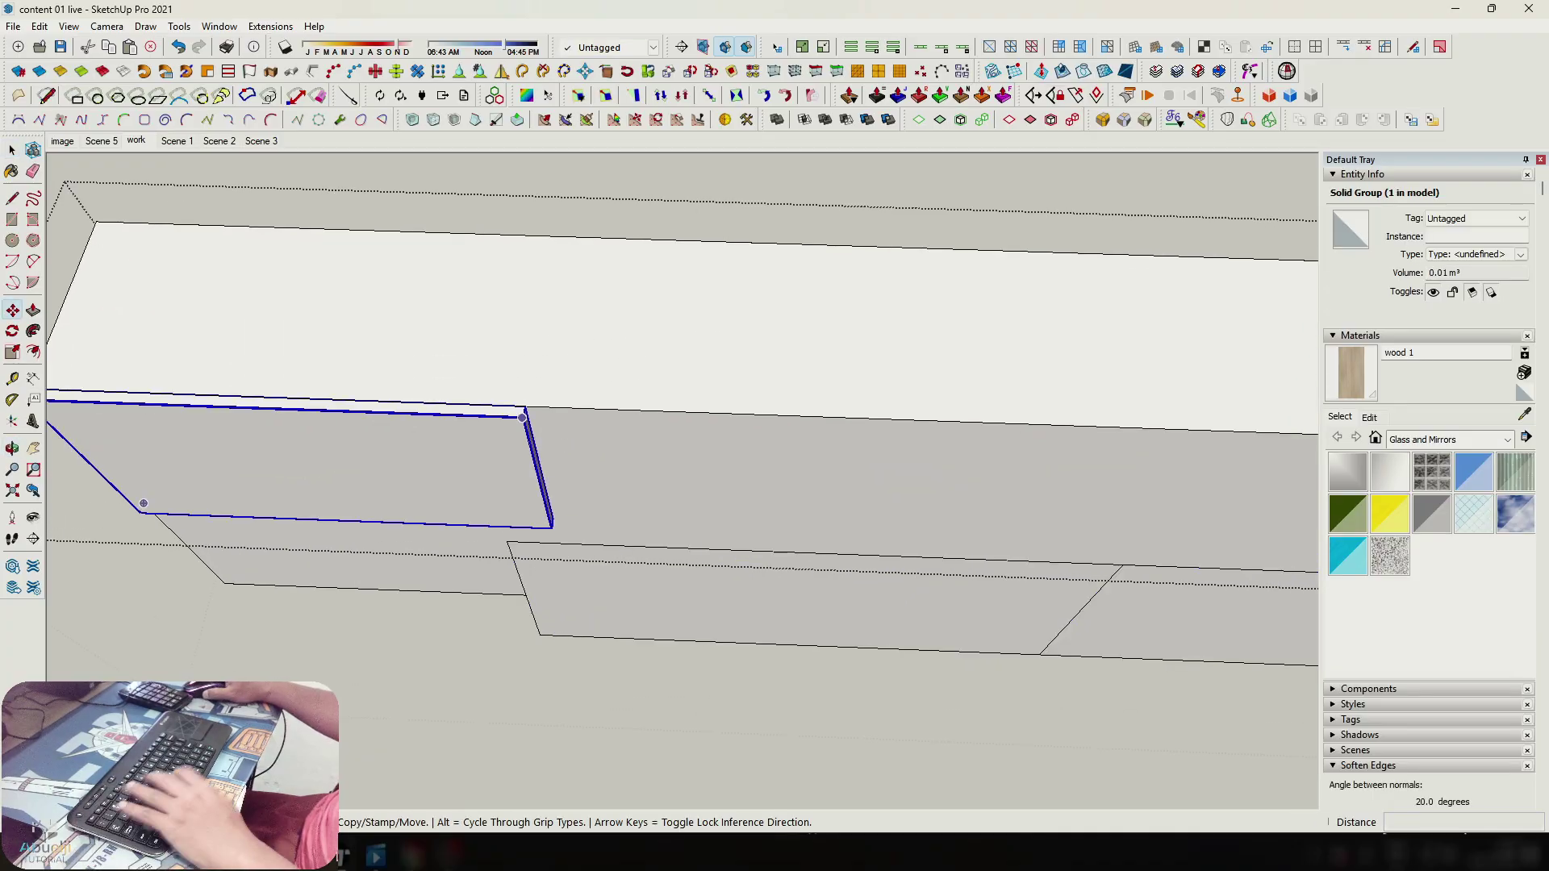
pyautogui.keyDown('shift'); pyautogui.moveTo(371, 393); pyautogui.dragTo(287, 411, button='middle'); pyautogui.keyUp('shift')
pyautogui.click(308, 381)
pyautogui.press('ctrl')
pyautogui.click(531, 419)
pyautogui.press('space')
pyautogui.scroll(-2, 531, 419)
# Scale the second door's width by 1.13 to match its flat reference outline.
pyautogui.keyDown('shift'); pyautogui.moveTo(531, 420); pyautogui.dragTo(198, 302, button='middle'); pyautogui.keyUp('shift')
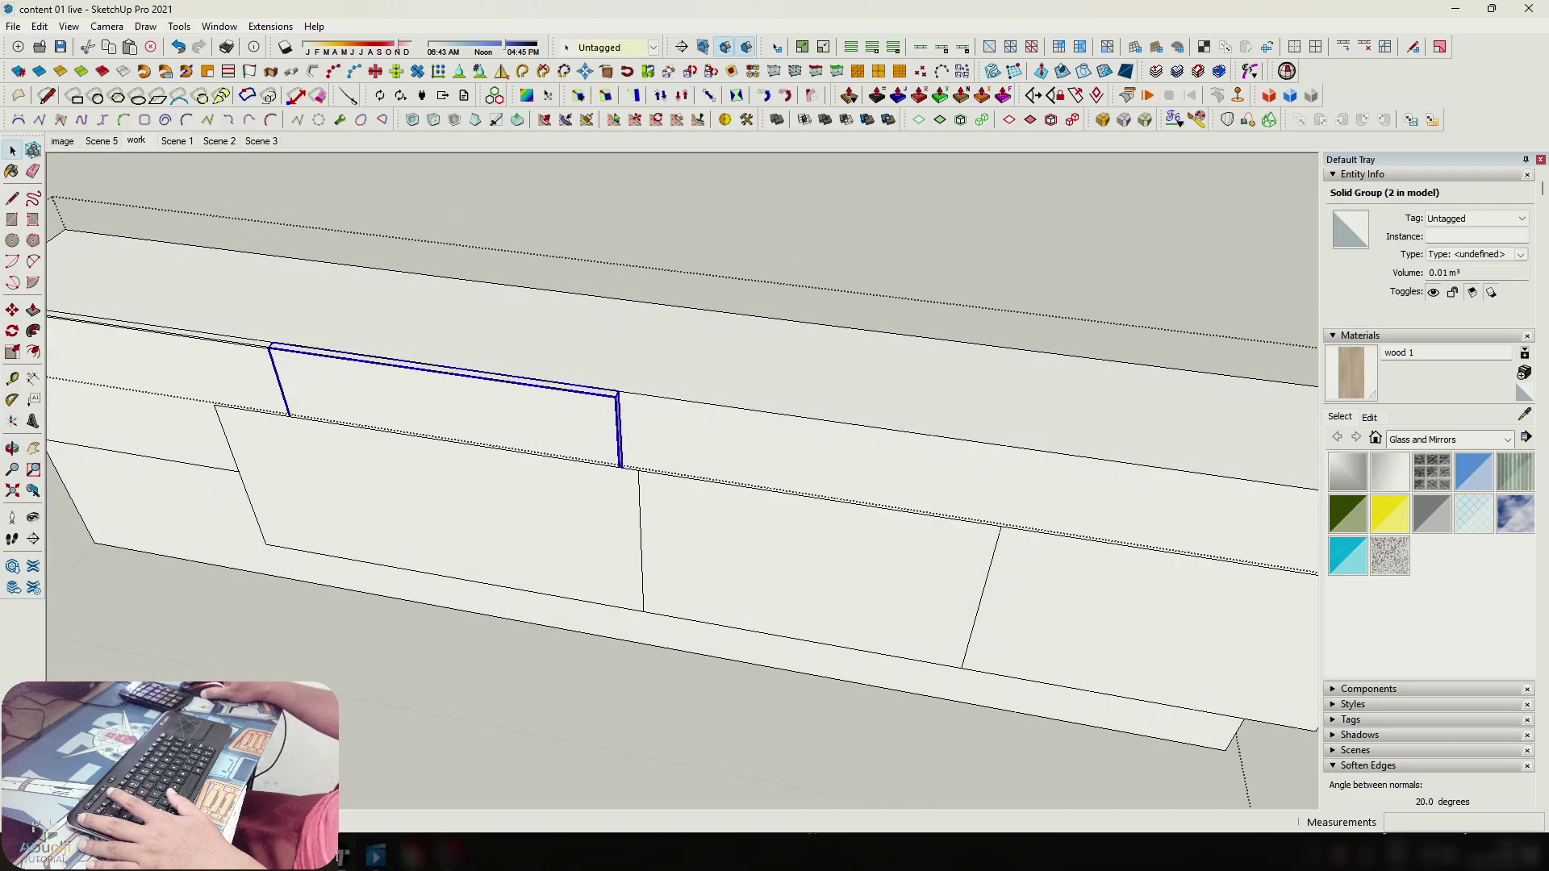
pyautogui.press('m')
pyautogui.click(621, 468)
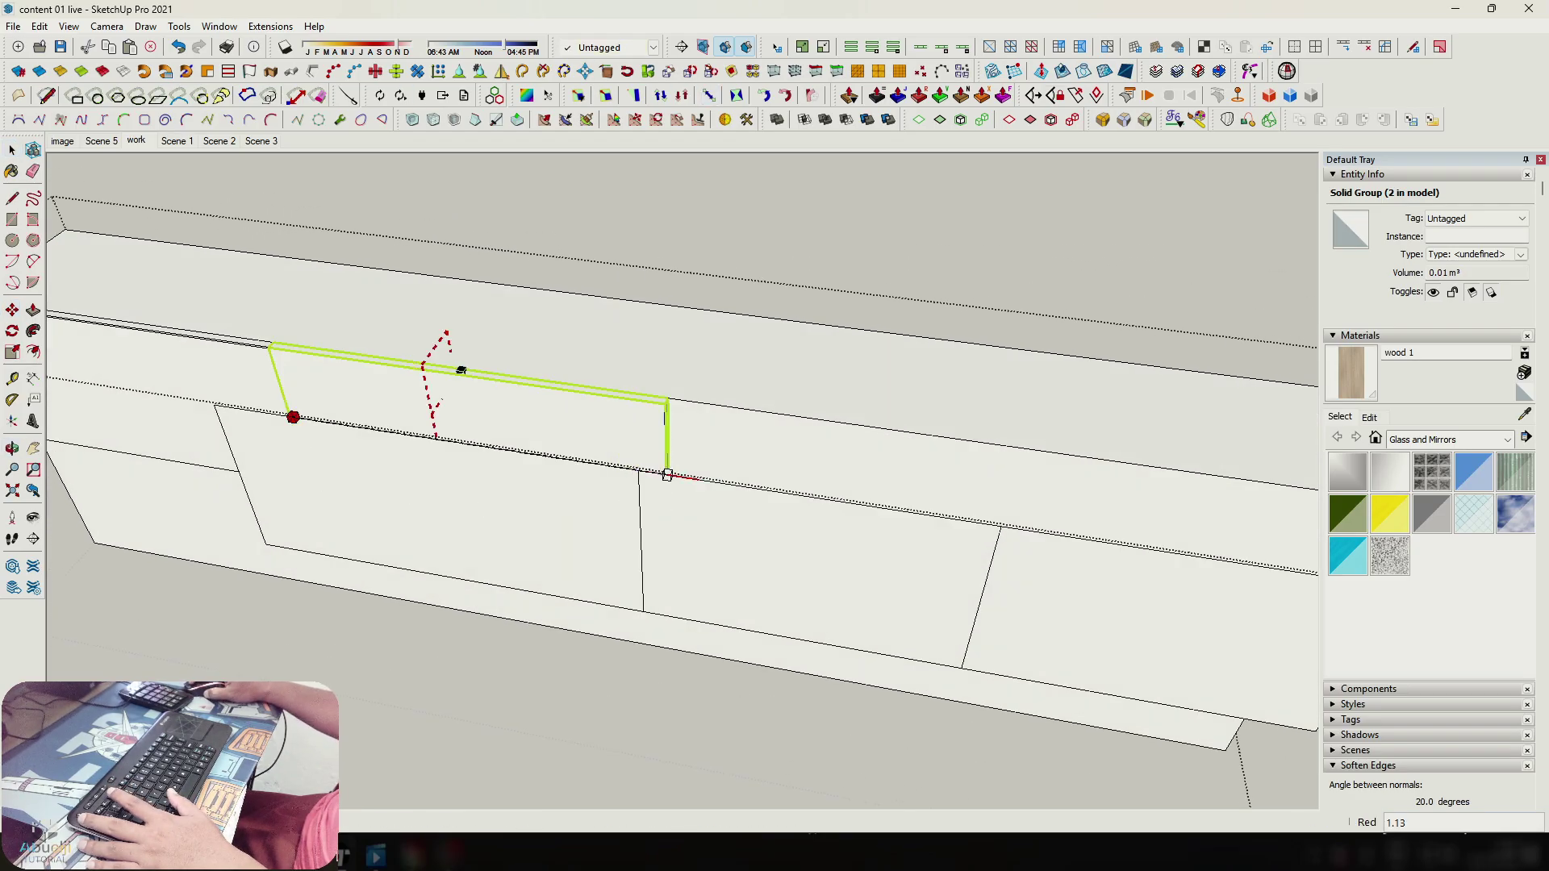
pyautogui.click(667, 474)
pyautogui.scroll(-3, 667, 474)
# Copy the second door into the third position and scale its width by 0.75 to match the reference outline.
pyautogui.press('m')
pyautogui.press('ctrl')
pyautogui.click(342, 391)
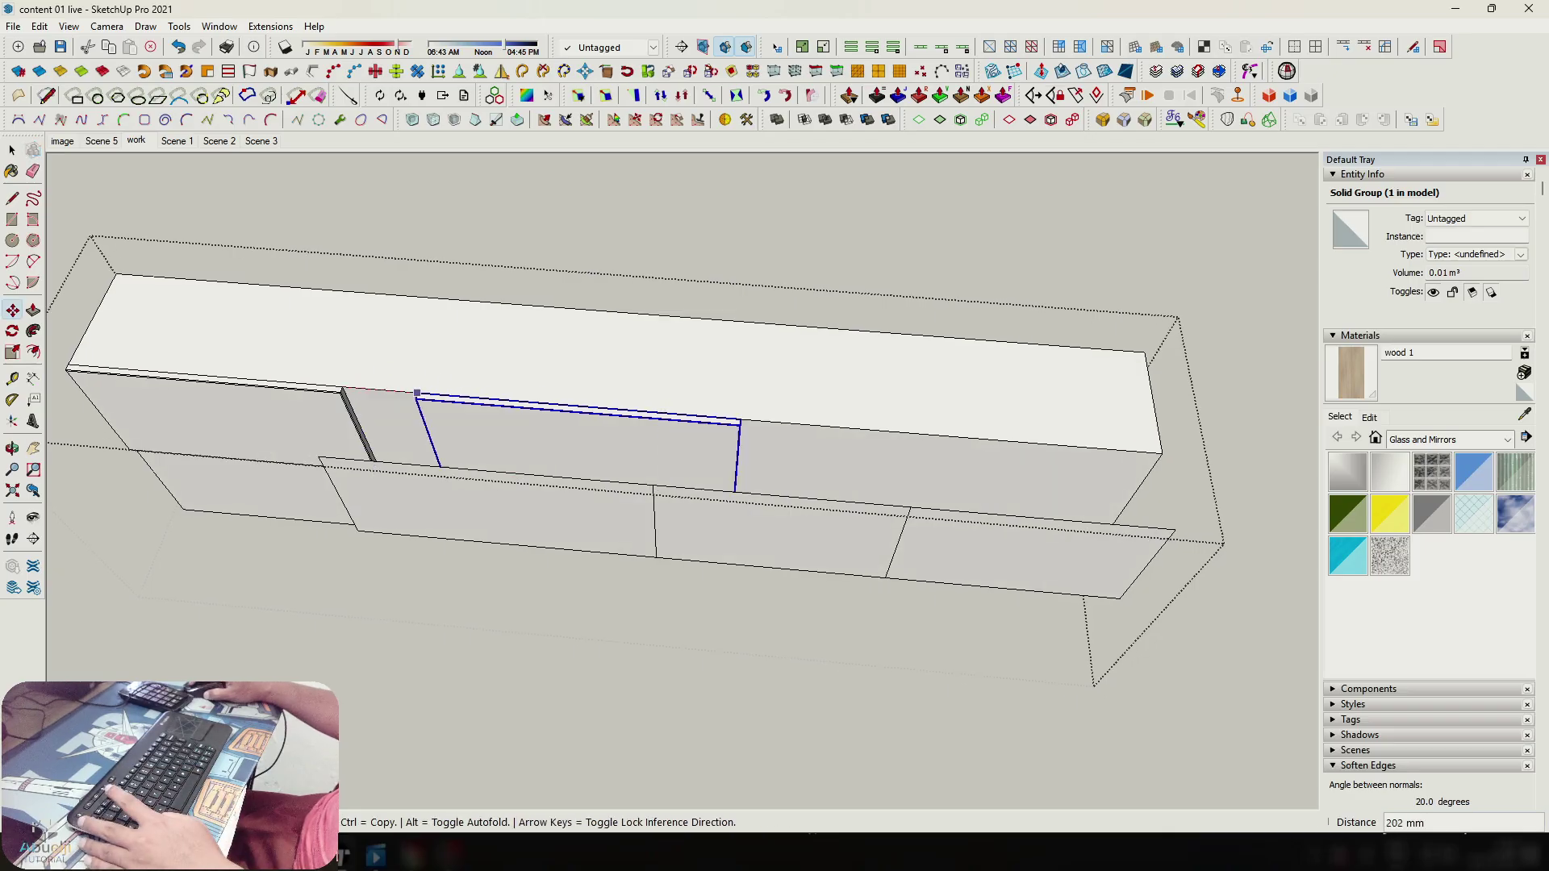
pyautogui.keyDown('shift'); pyautogui.moveTo(810, 369); pyautogui.dragTo(536, 341, button='middle'); pyautogui.keyUp('shift')
pyautogui.press('space')
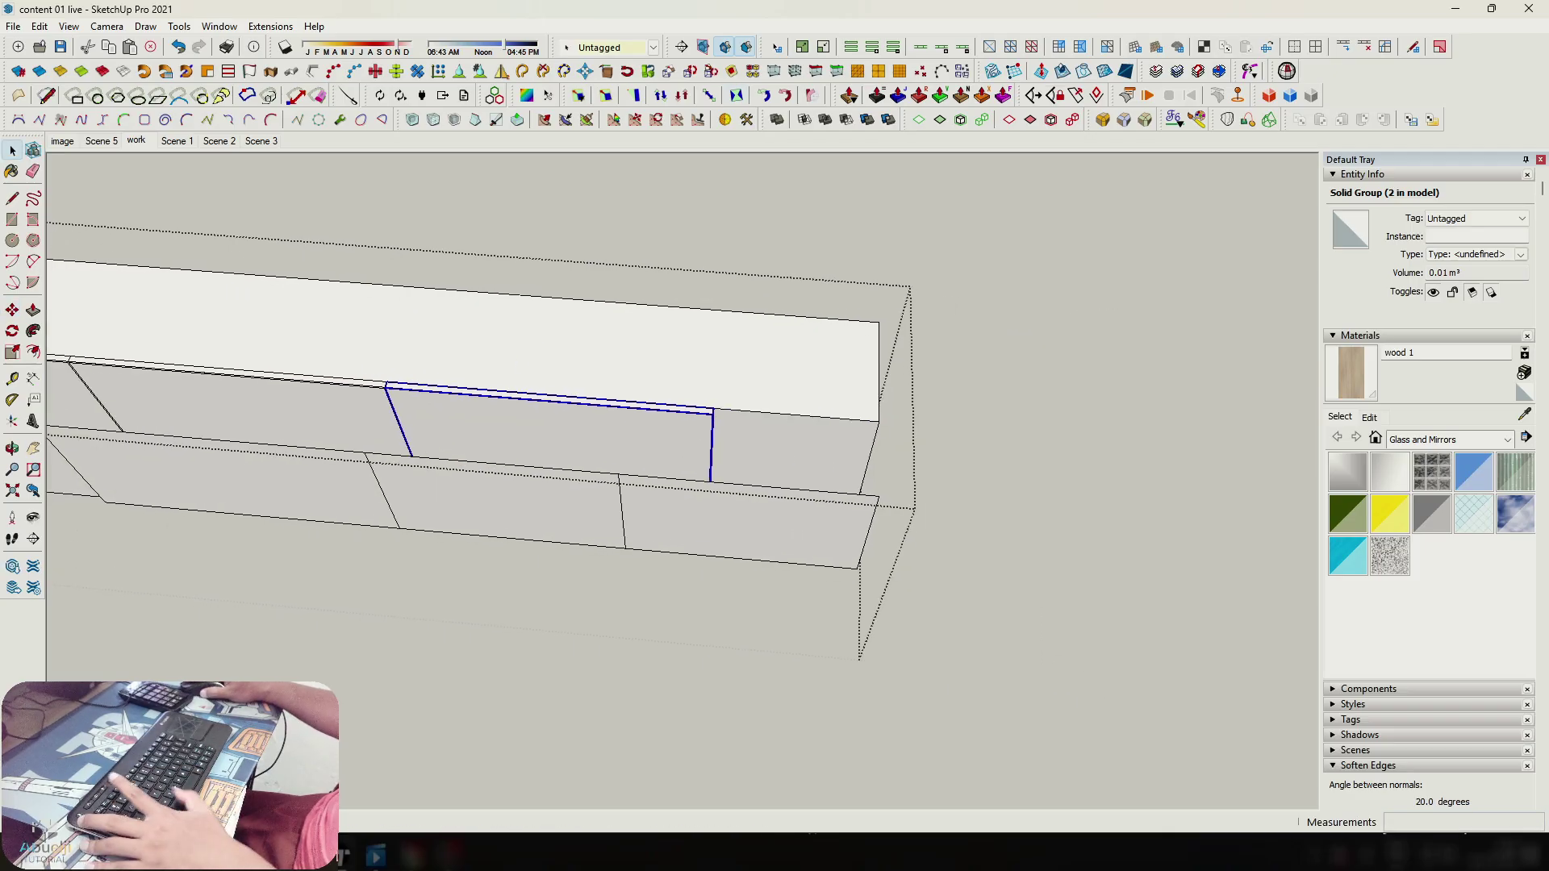
pyautogui.press('s')
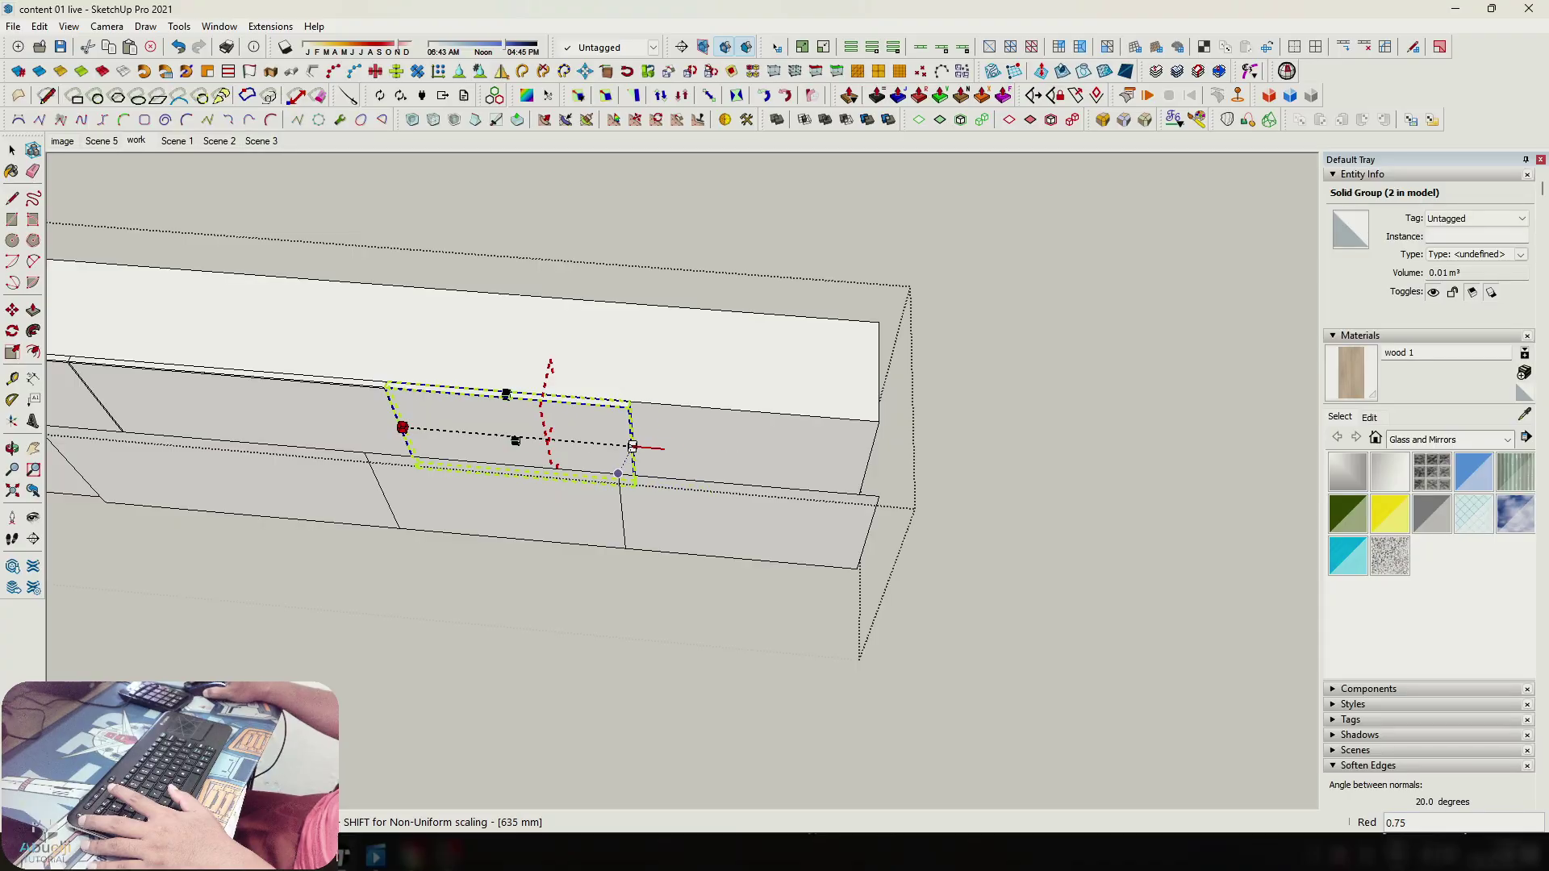
pyautogui.press('space')
# Copy the third door into the fourth position and fit it to the remaining width at the cabinet's end.
pyautogui.press('m')
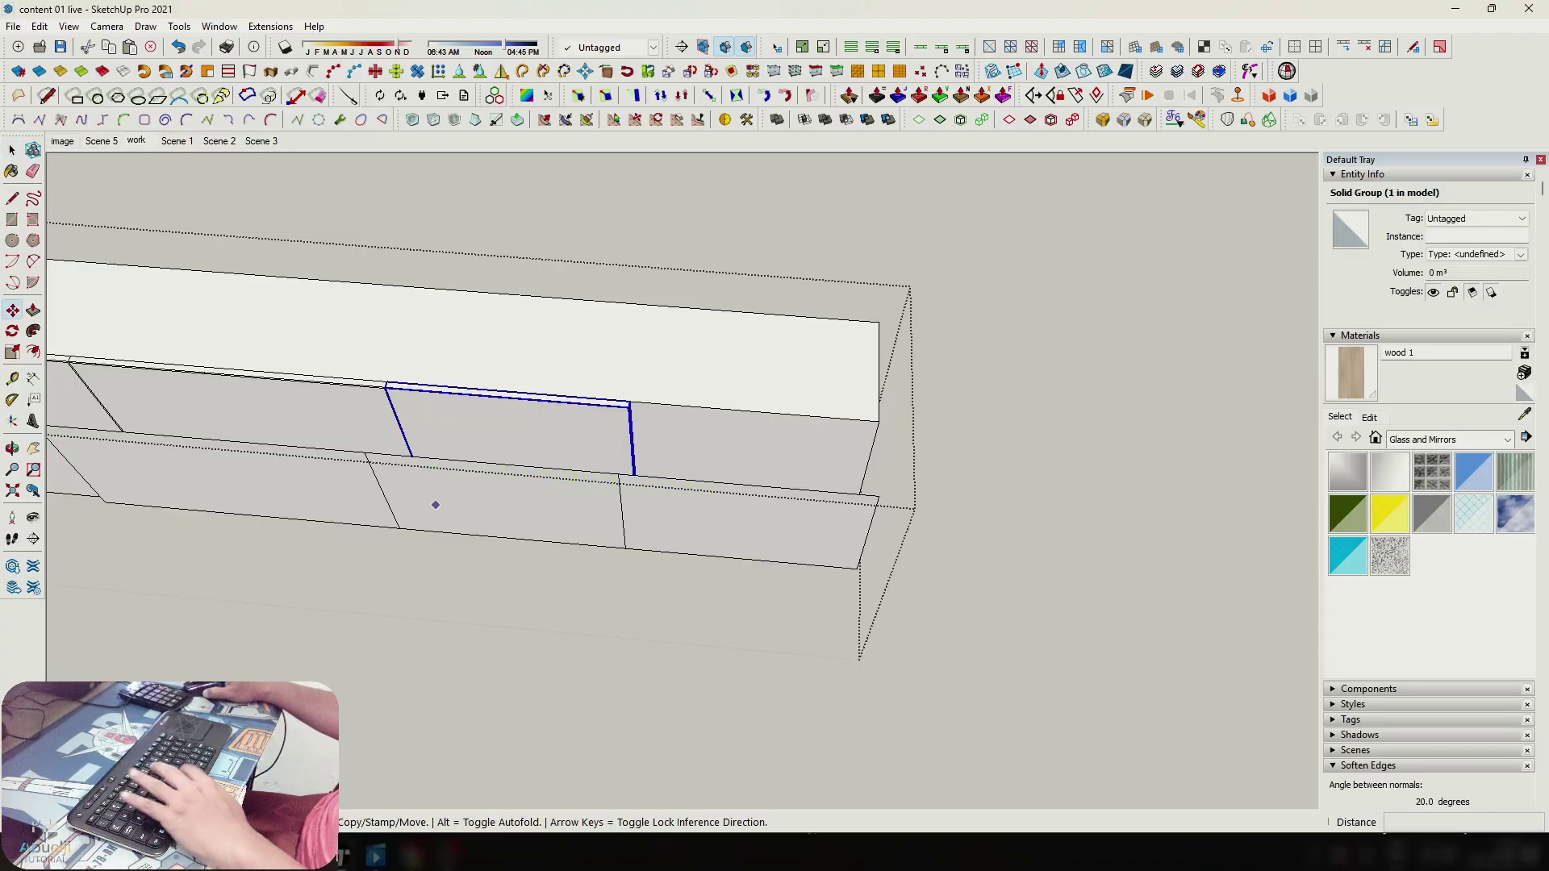
pyautogui.click(399, 528)
pyautogui.click(625, 548)
pyautogui.moveTo(625, 549); pyautogui.dragTo(556, 509, button='middle')
pyautogui.press('space')
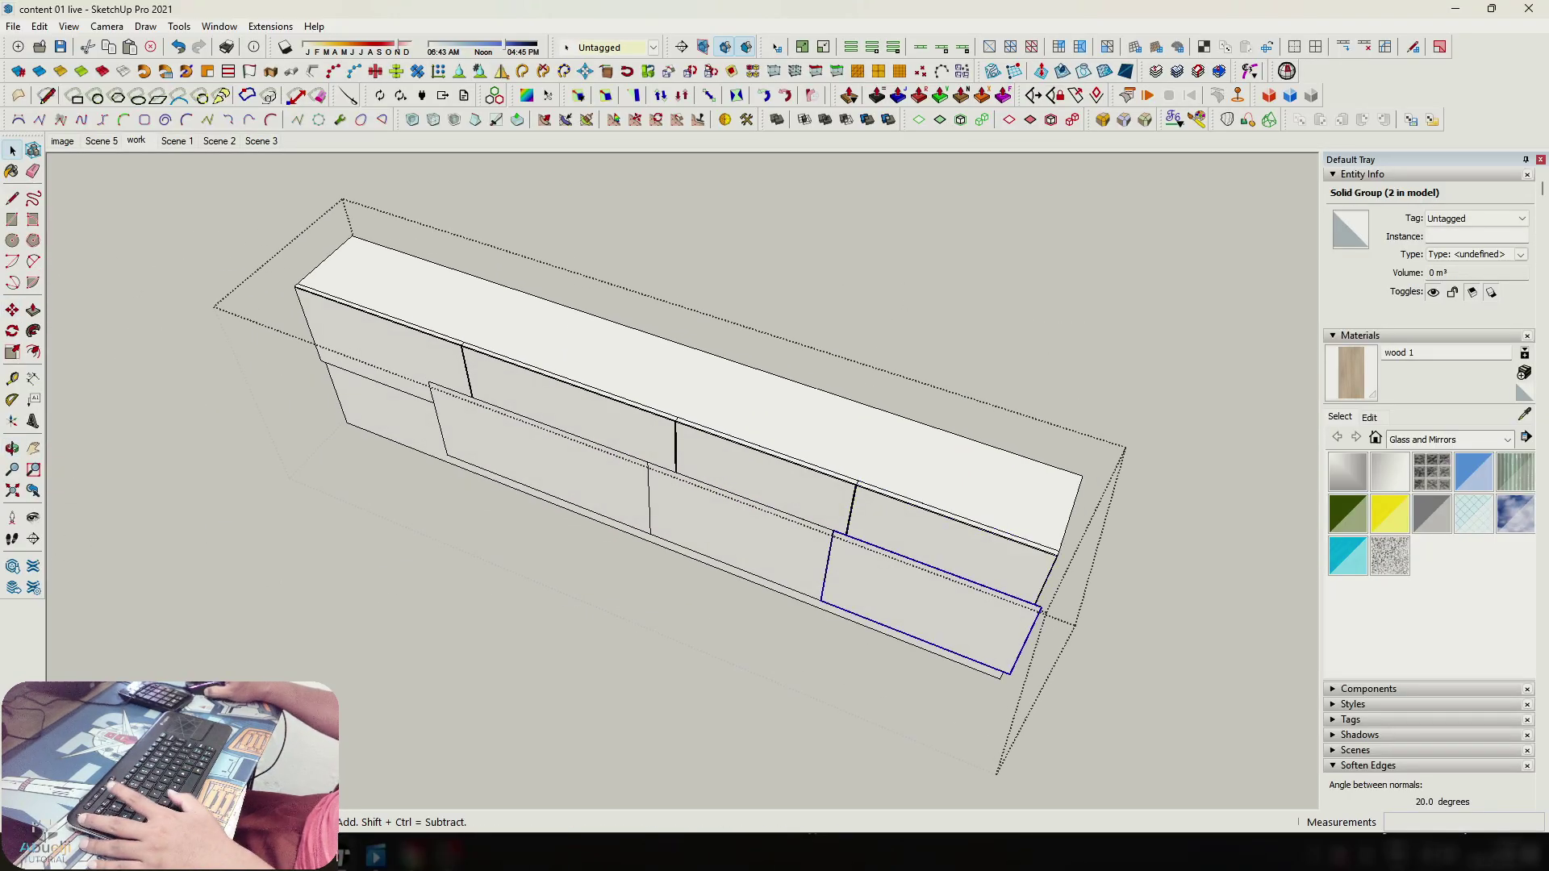
# Delete the three flat reference door groups in front of the cabinet.
pyautogui.keyDown('shift'); pyautogui.click(739, 533); pyautogui.keyUp('shift')
pyautogui.hotkey('ctrl', 'g')
pyautogui.keyDown('shift'); pyautogui.click(815, 508); pyautogui.keyUp('shift')
pyautogui.scroll(-1, 815, 510)
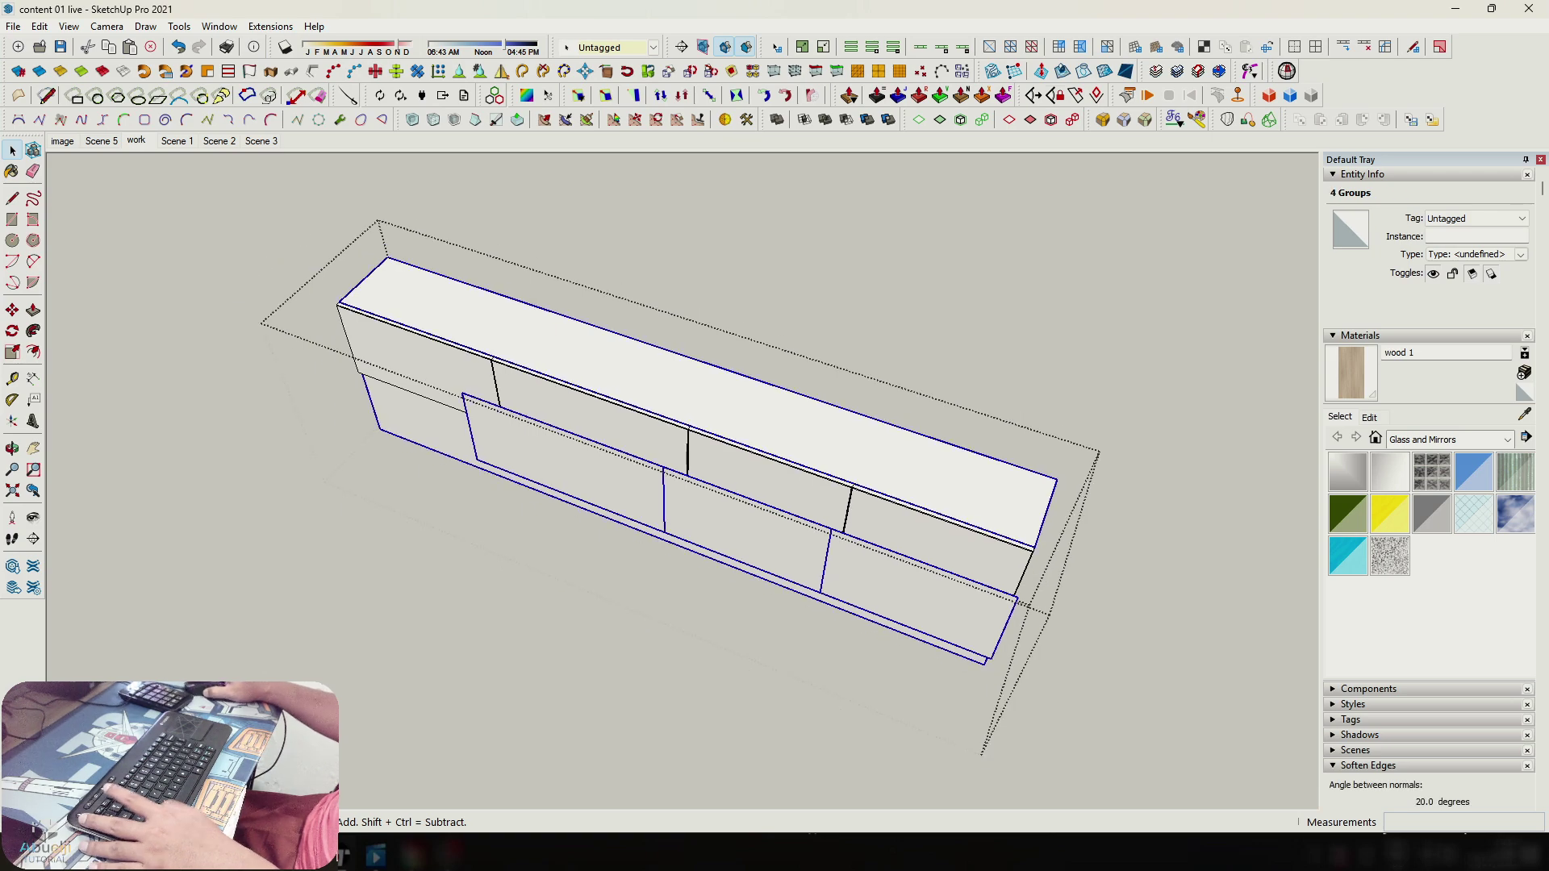
pyautogui.click(576, 467)
pyautogui.keyDown('shift'); pyautogui.click(903, 589); pyautogui.keyUp('shift')
pyautogui.moveTo(904, 588); pyautogui.dragTo(770, 270, button='middle')
pyautogui.press('Delete')
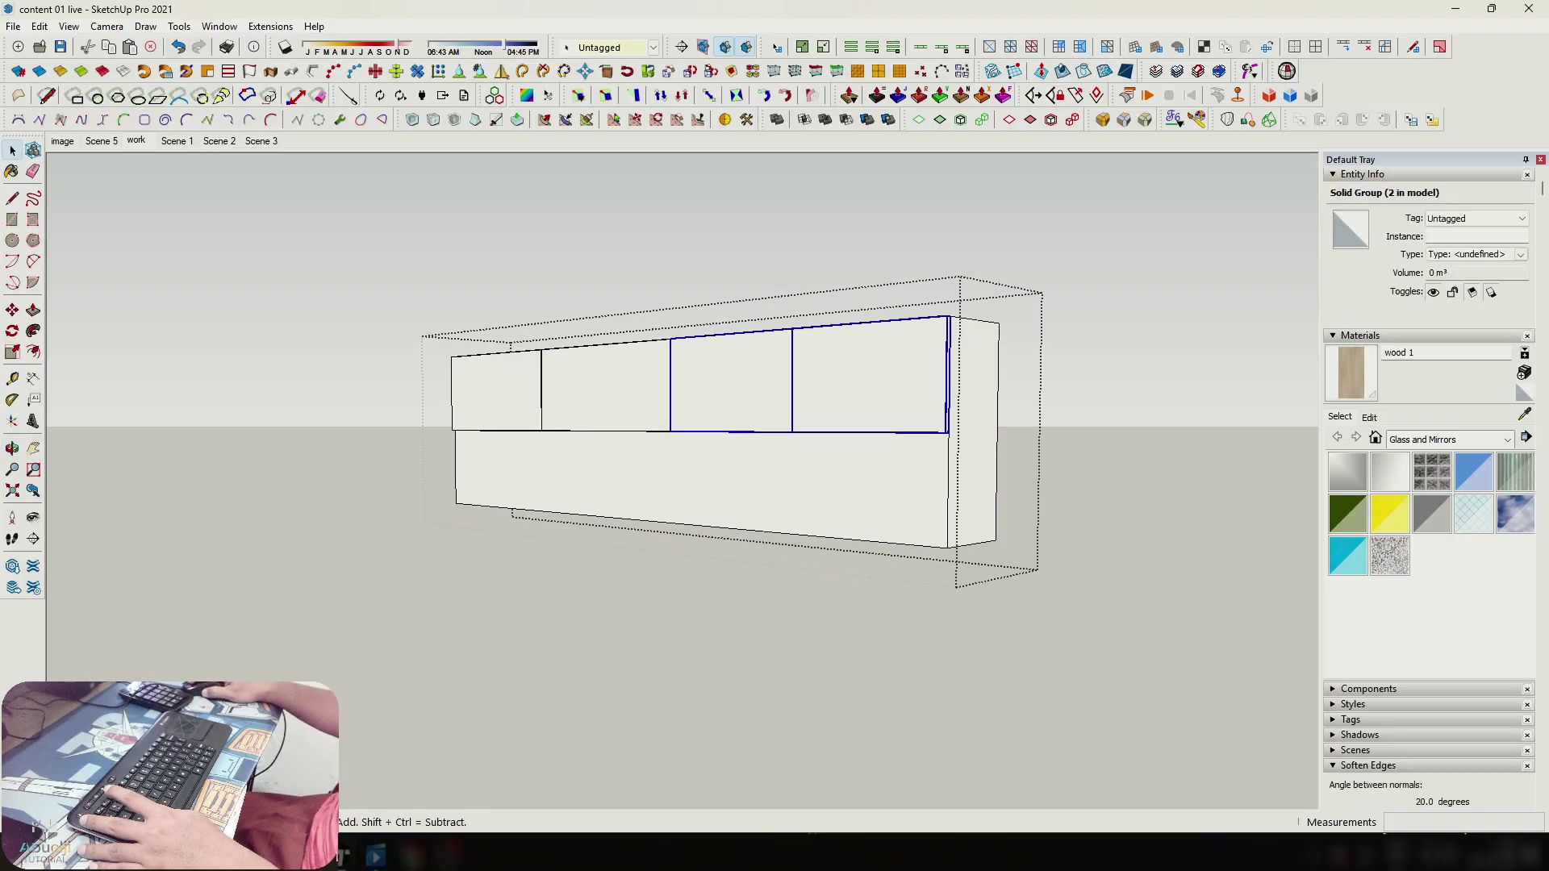
# Copy all four upper doors 380 mm straight down to form the lower row of doors.
pyautogui.keyDown('shift'); pyautogui.click(496, 395); pyautogui.keyUp('shift')
pyautogui.keyDown('shift'); pyautogui.moveTo(951, 388); pyautogui.dragTo(839, 361, button='middle'); pyautogui.keyUp('shift')
pyautogui.scroll(3, 851, 360)
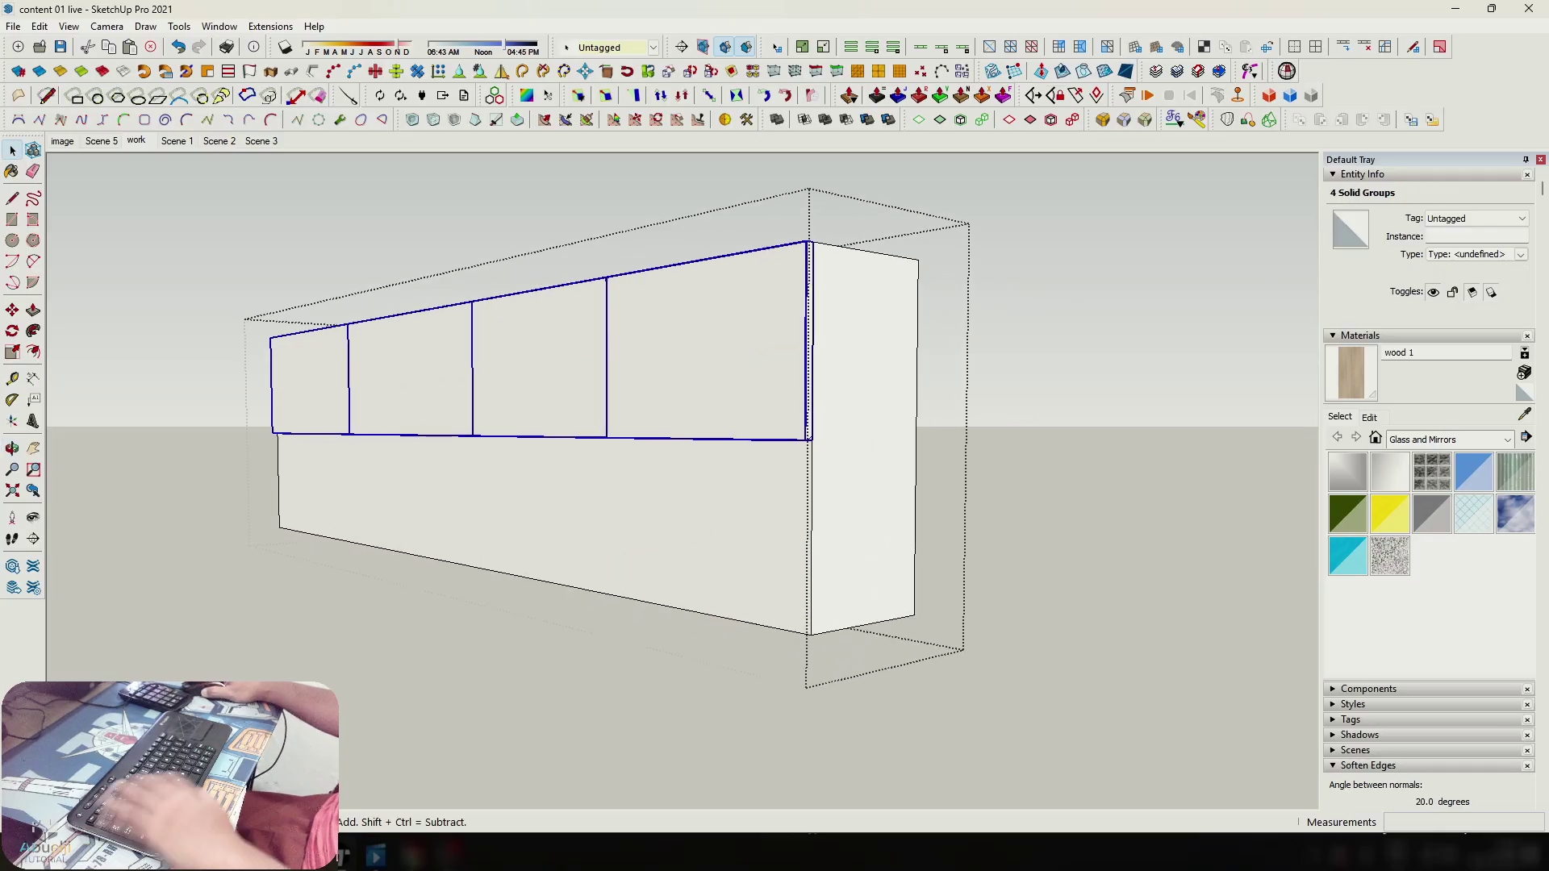
pyautogui.scroll(2, 837, 304)
pyautogui.press('m')
pyautogui.click(529, 487)
pyautogui.press('ctrl')
pyautogui.scroll(5, 819, 334)
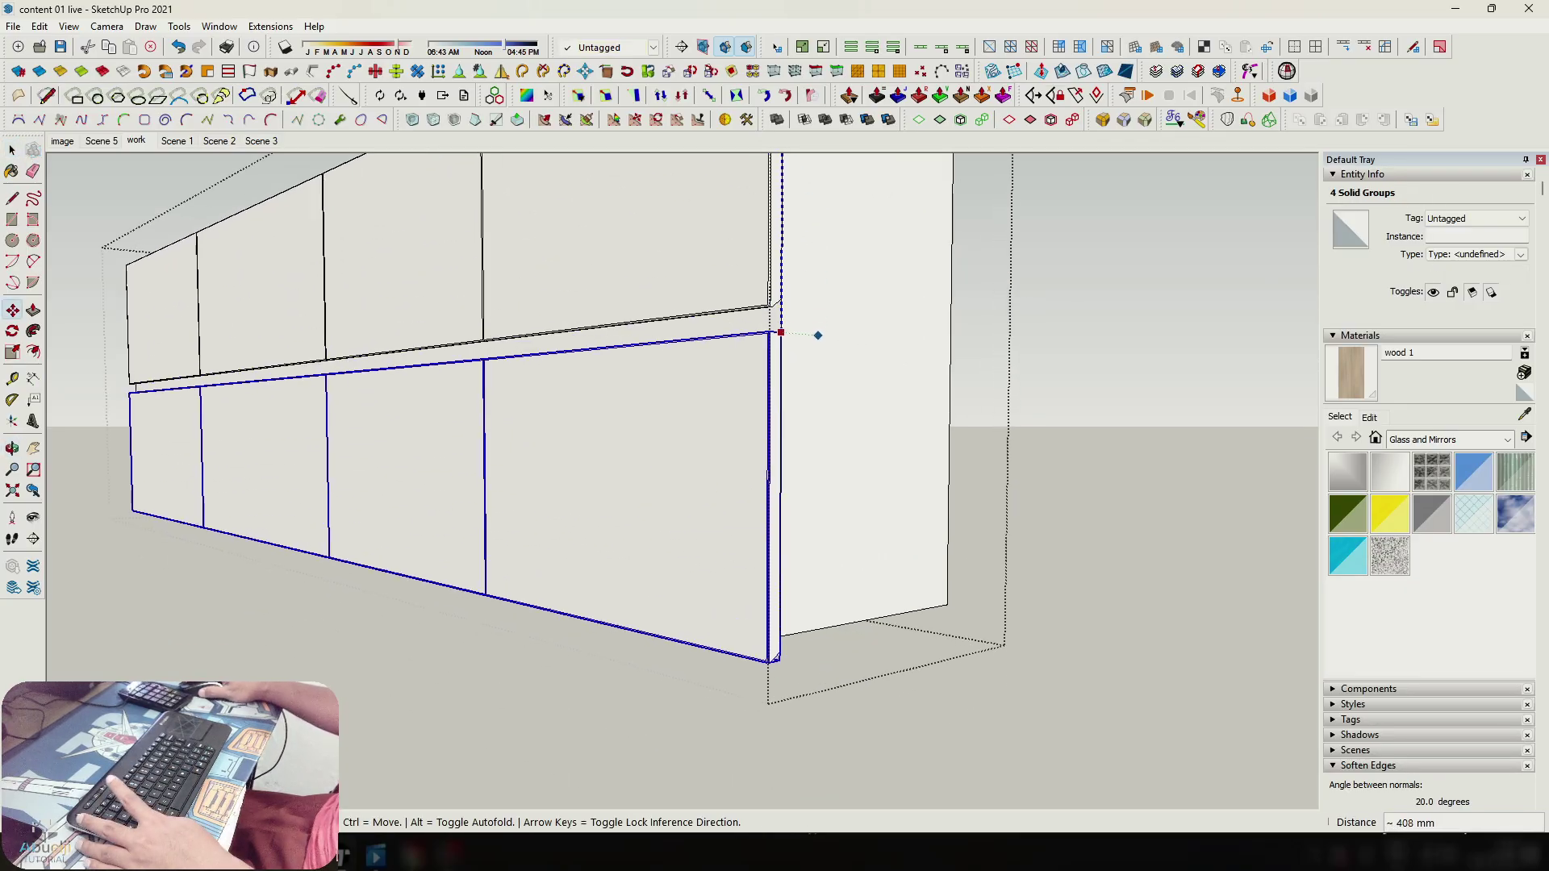
pyautogui.scroll(2, 772, 304)
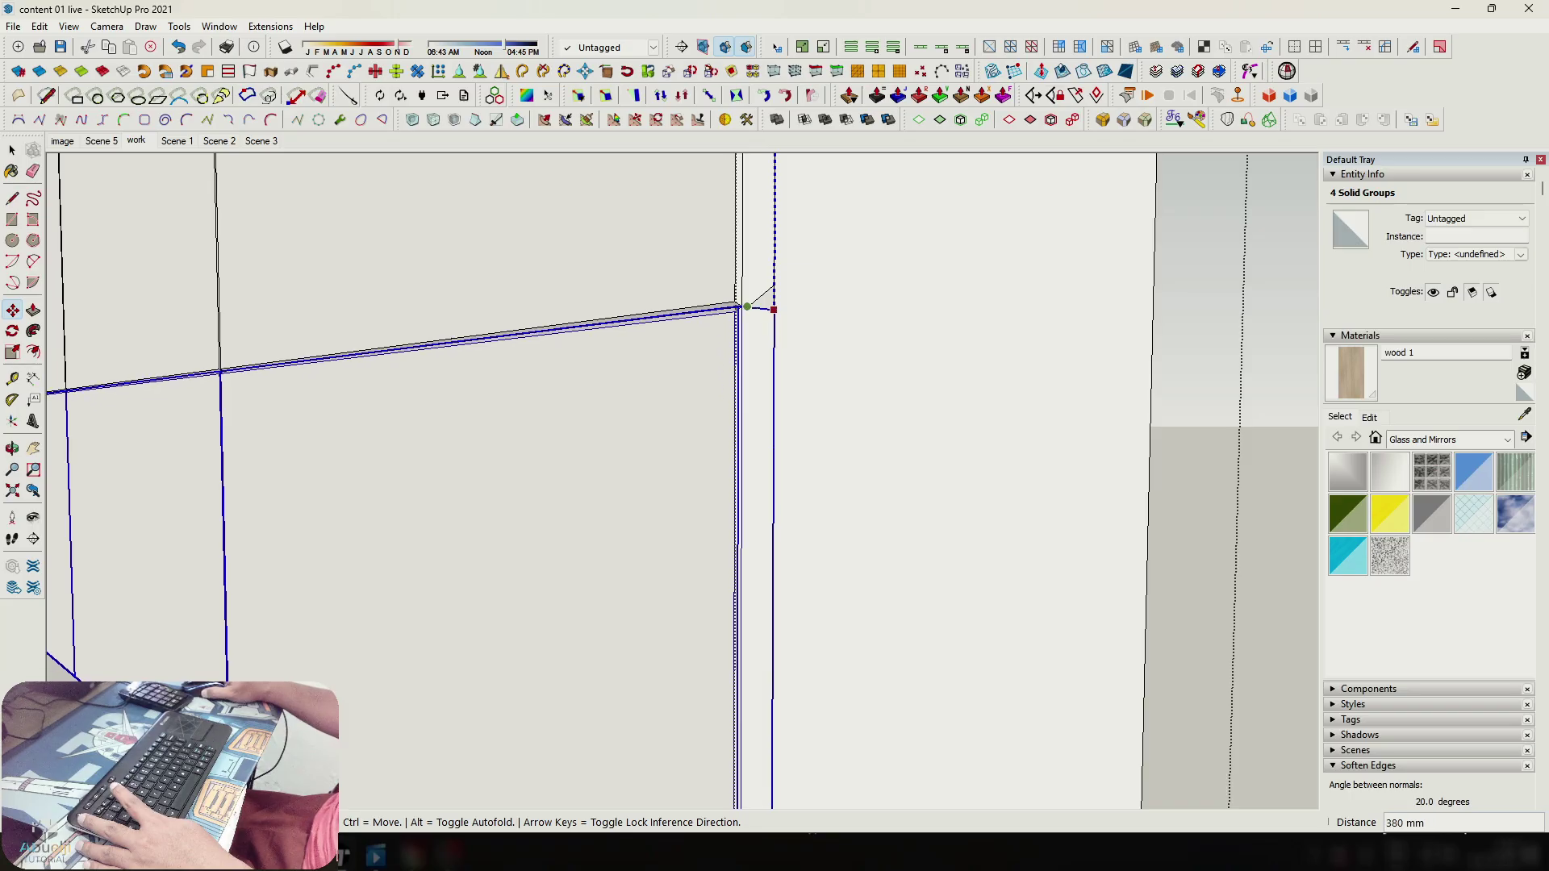
pyautogui.click(772, 311)
# Move the lower row of doors down 10 mm so its bevelled edge aligns with the cabinet's bottom corner.
pyautogui.scroll(-4, 772, 311)
pyautogui.keyDown('shift'); pyautogui.moveTo(772, 311); pyautogui.dragTo(722, 251, button='middle'); pyautogui.keyUp('shift')
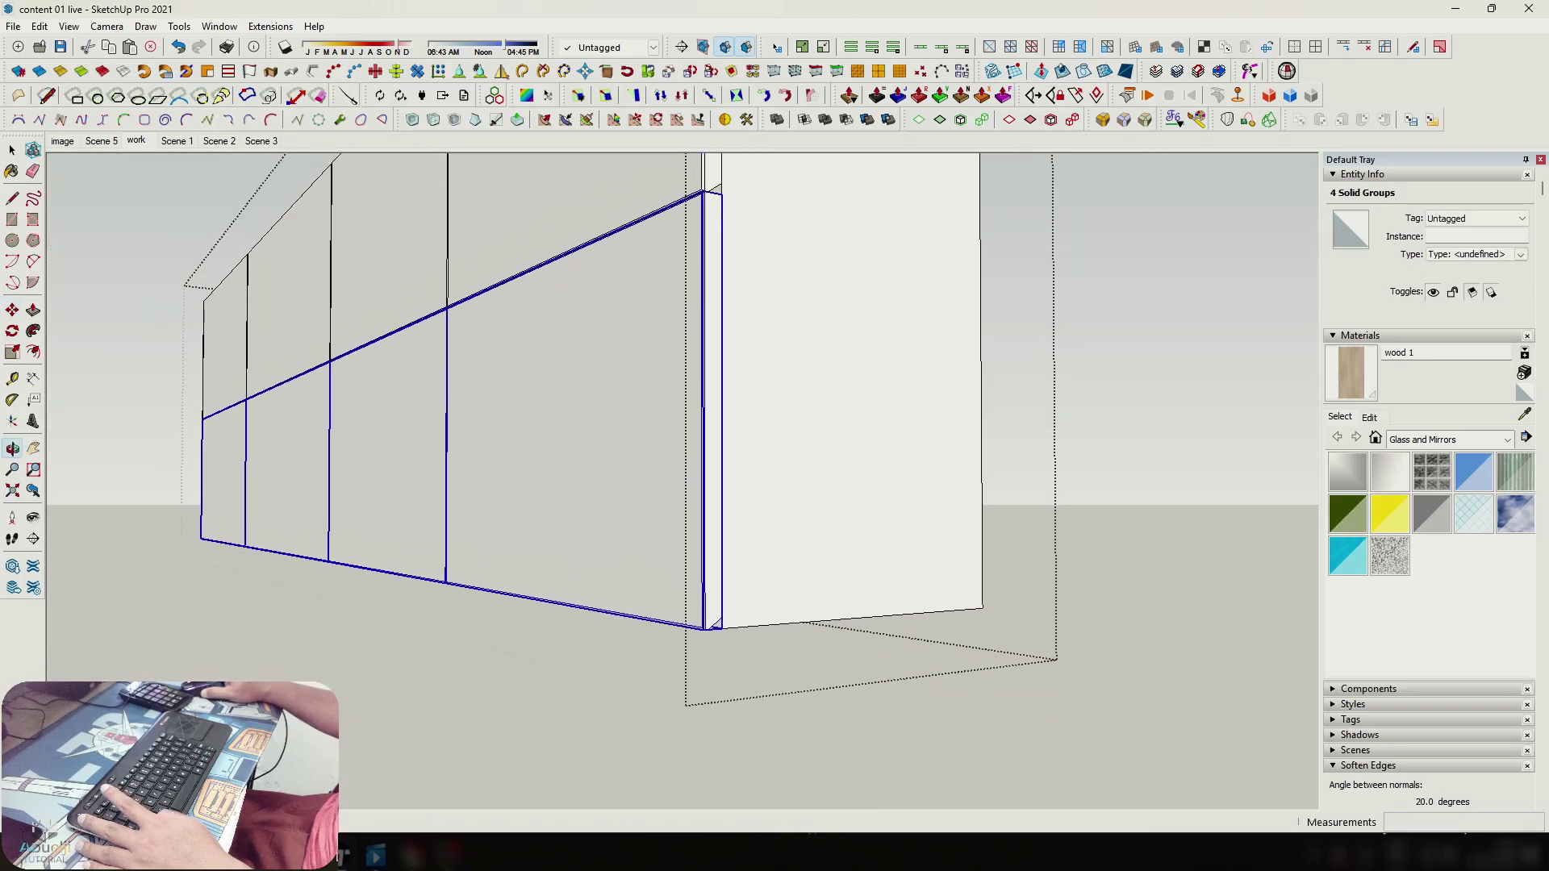
pyautogui.scroll(6, 729, 630)
pyautogui.moveTo(702, 593); pyautogui.dragTo(638, 362, button='middle')
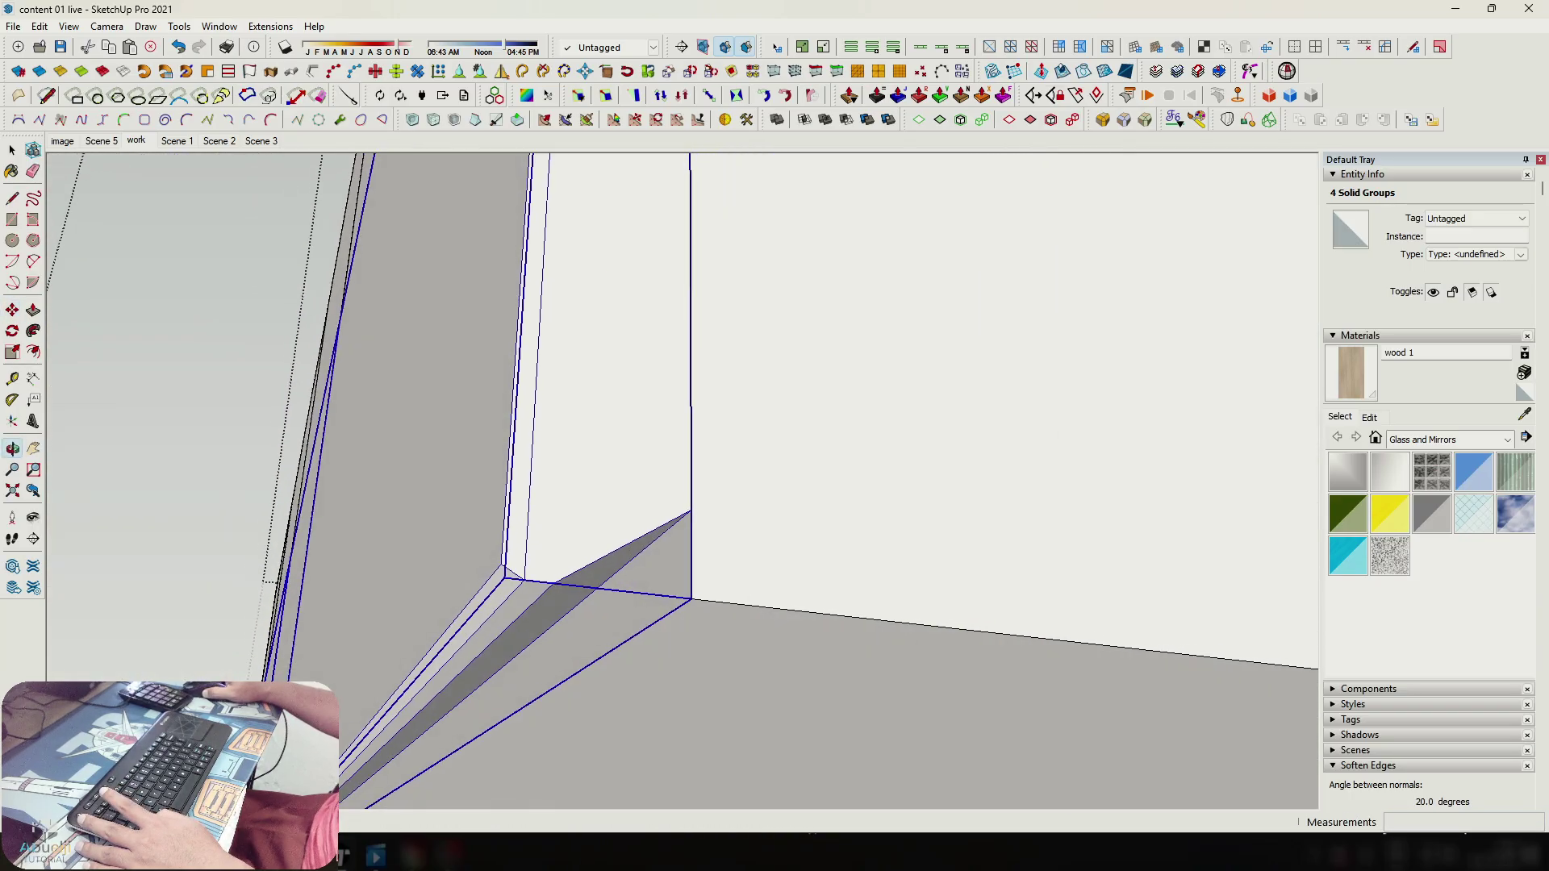
pyautogui.click(692, 510)
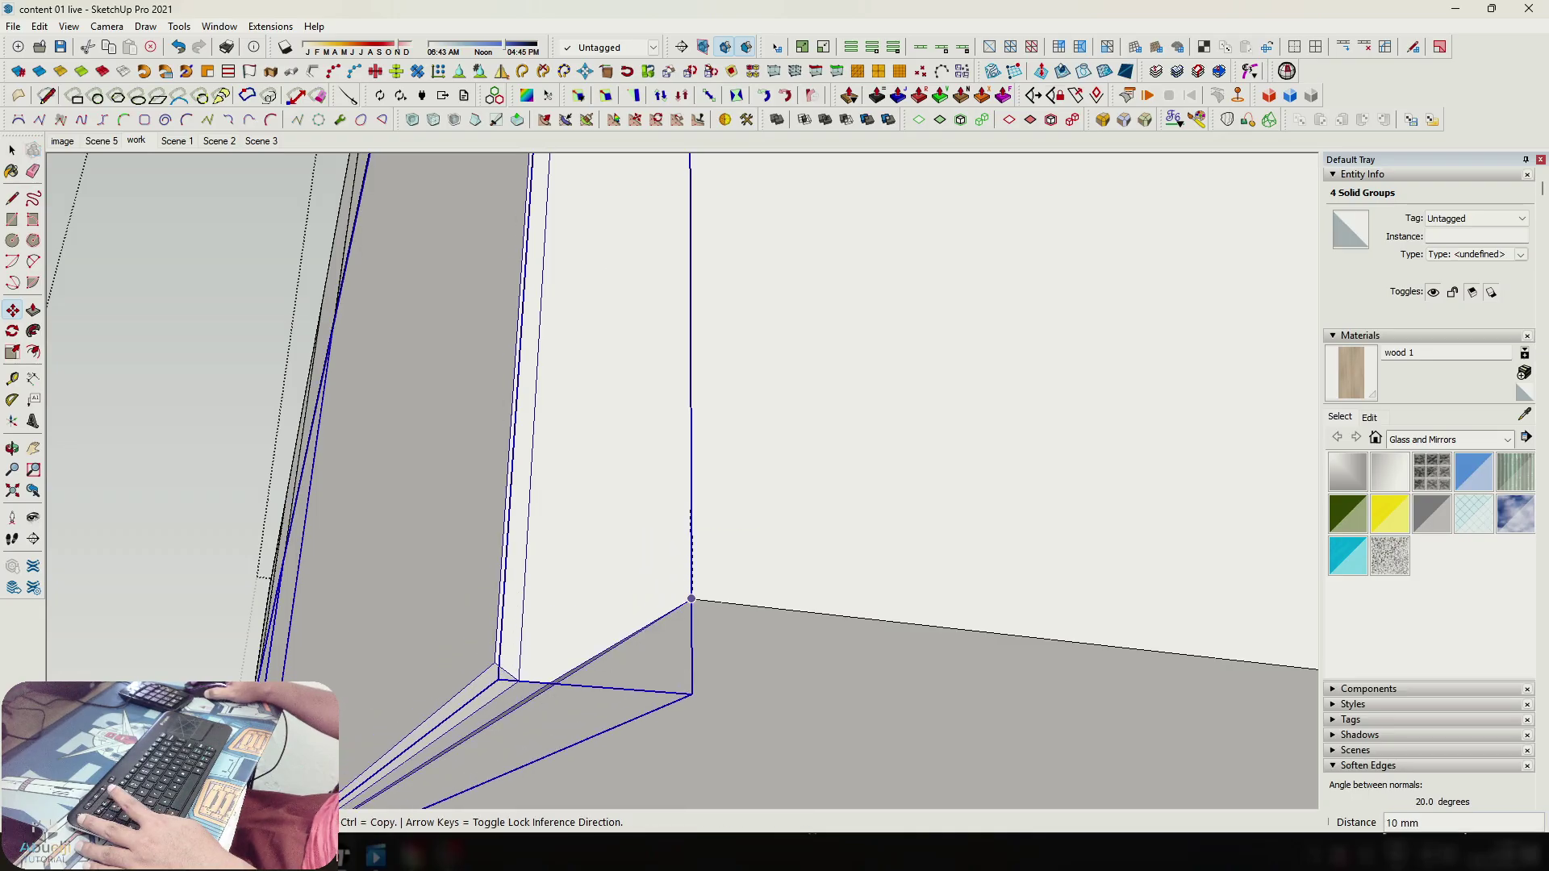
pyautogui.scroll(-4, 751, 506)
pyautogui.scroll(-8, 751, 506)
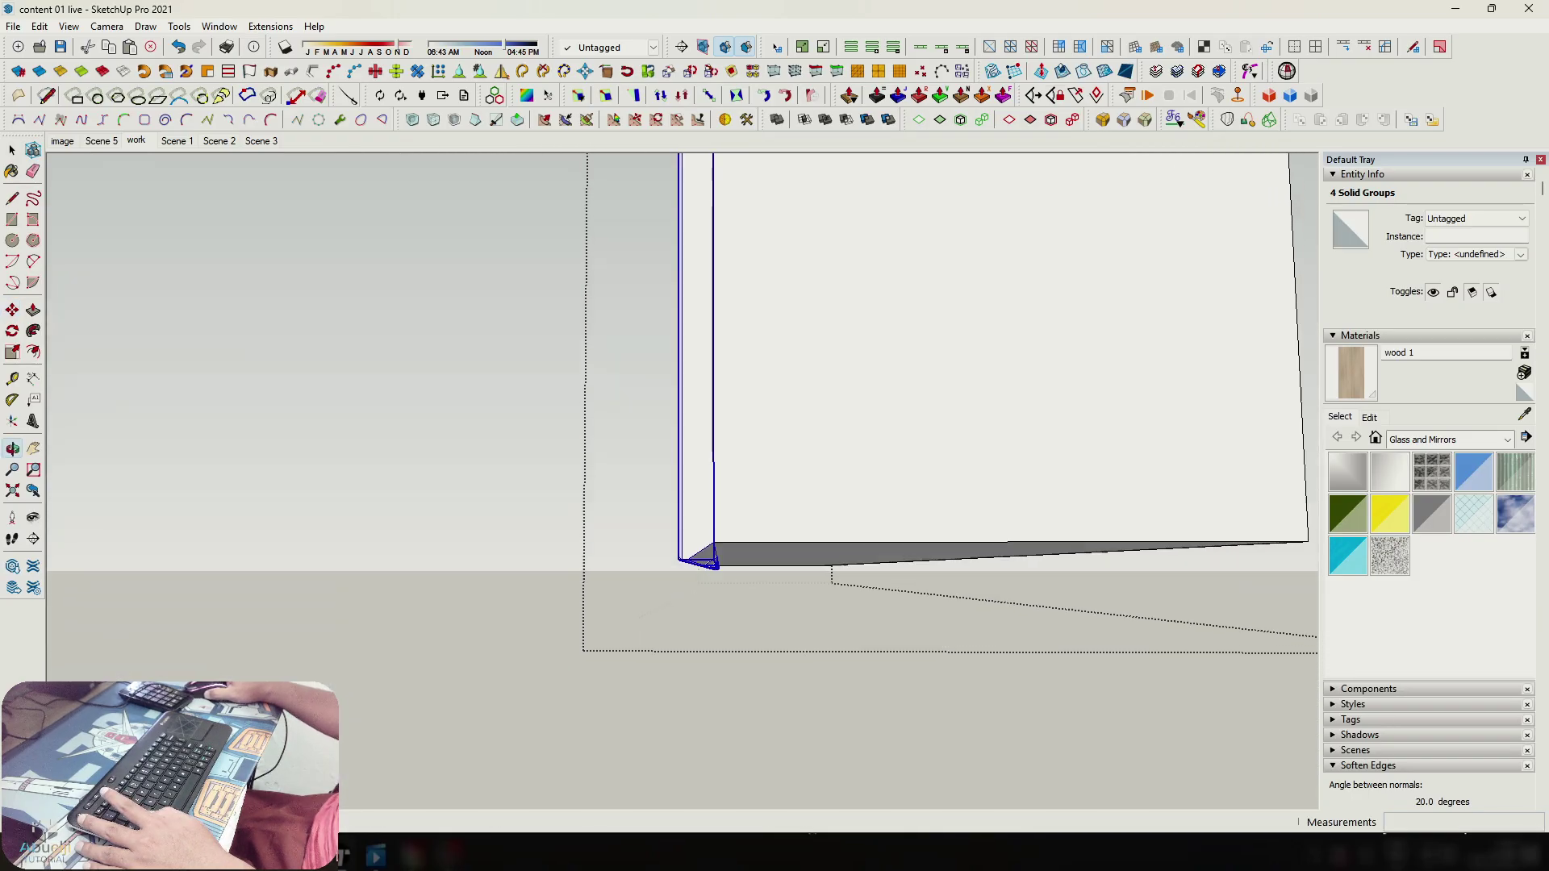
# Inspect both rows of upper doors, then leave the cabinet group and check its underside above the base cabinets.
pyautogui.press('space')
pyautogui.click(746, 524)
pyautogui.moveTo(746, 524); pyautogui.dragTo(1040, 601, button='middle')
pyautogui.moveTo(903, 564); pyautogui.dragTo(1129, 516, button='middle')
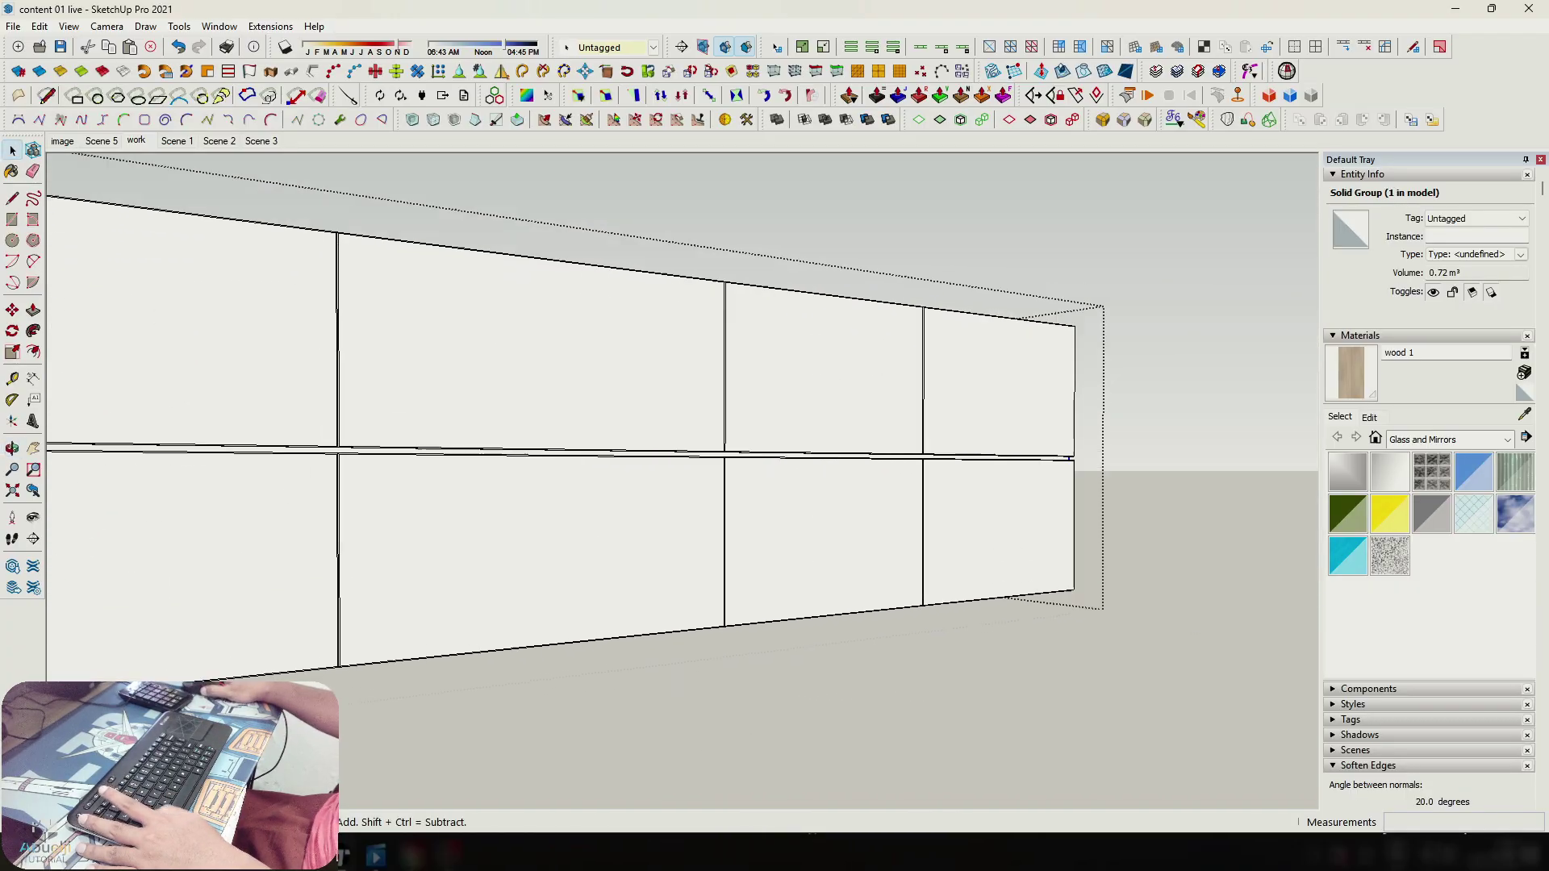
pyautogui.keyDown('shift'); pyautogui.moveTo(565, 468); pyautogui.dragTo(823, 475, button='middle'); pyautogui.keyUp('shift')
pyautogui.moveTo(823, 476); pyautogui.dragTo(662, 492, button='middle')
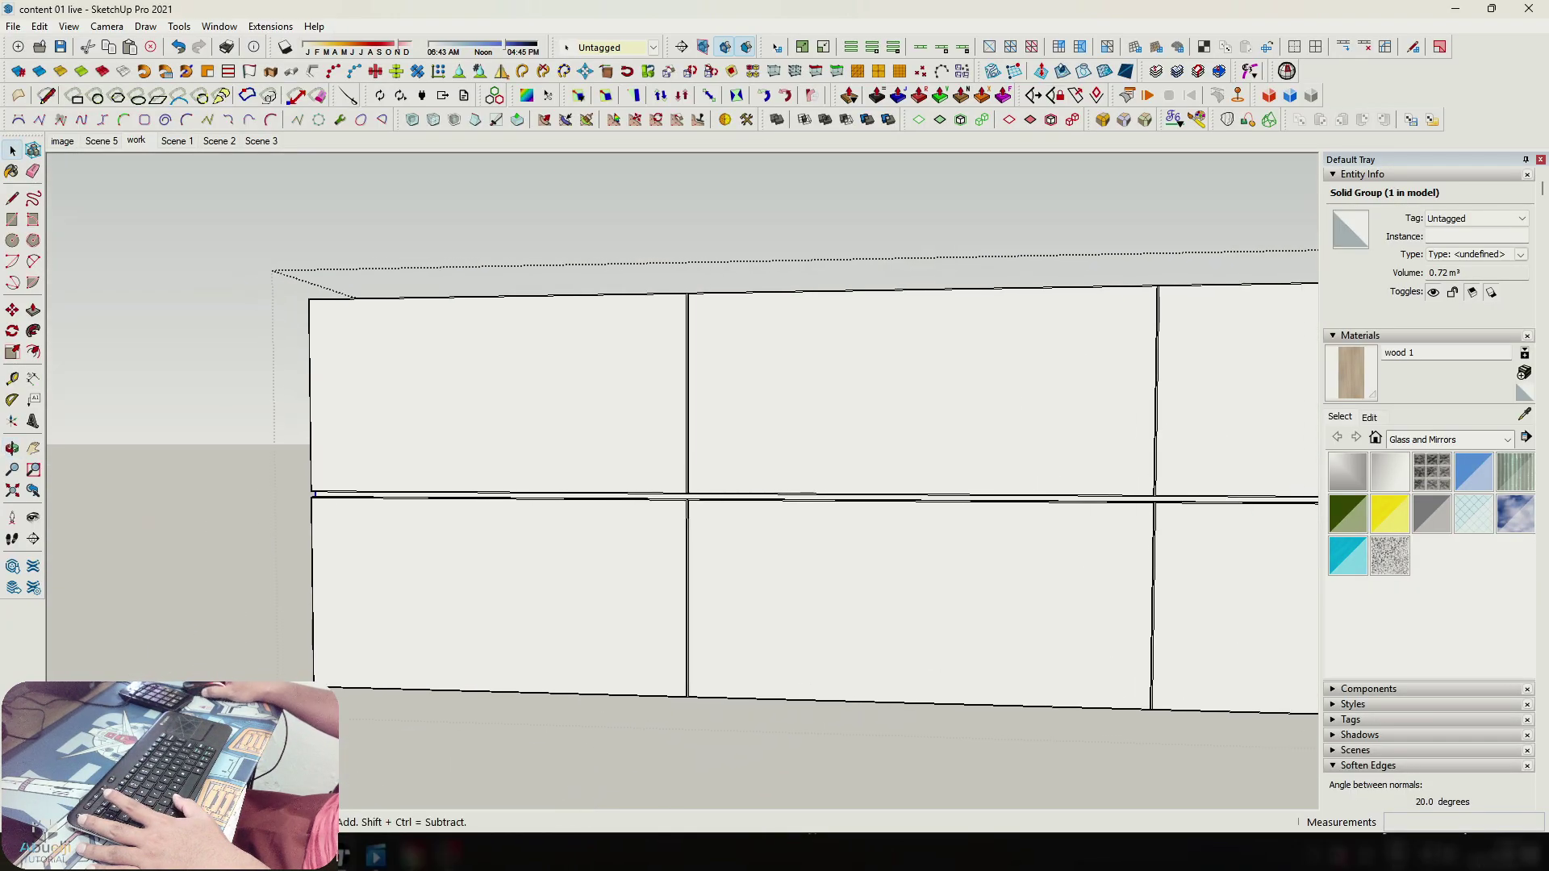
pyautogui.press('Escape')
pyautogui.moveTo(726, 629); pyautogui.dragTo(790, 387, button='middle')
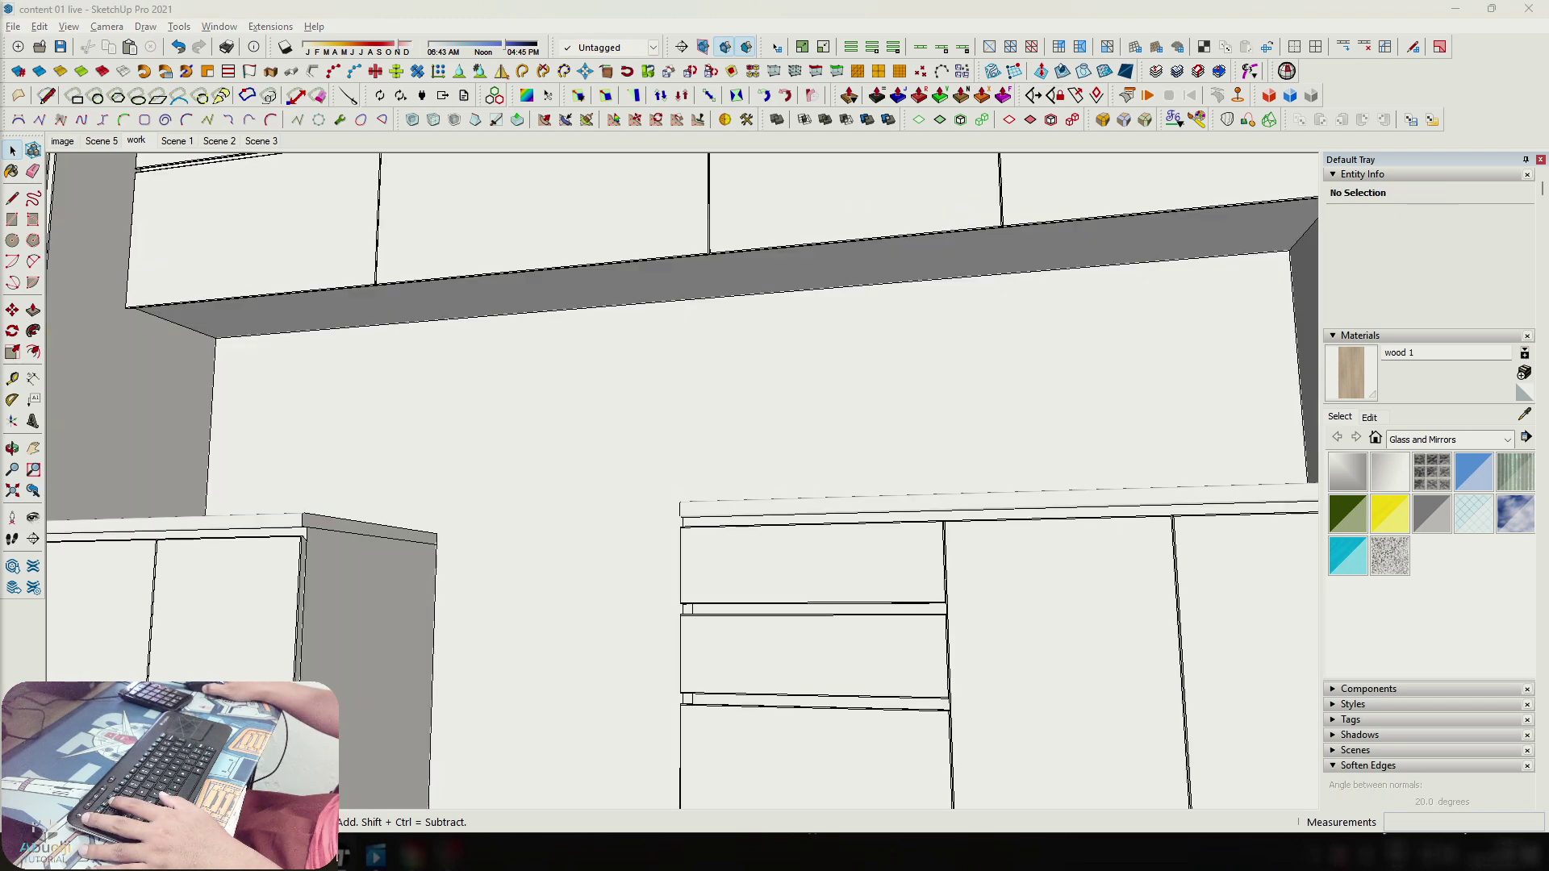
pyautogui.moveTo(709, 452); pyautogui.dragTo(726, 589, button='middle')
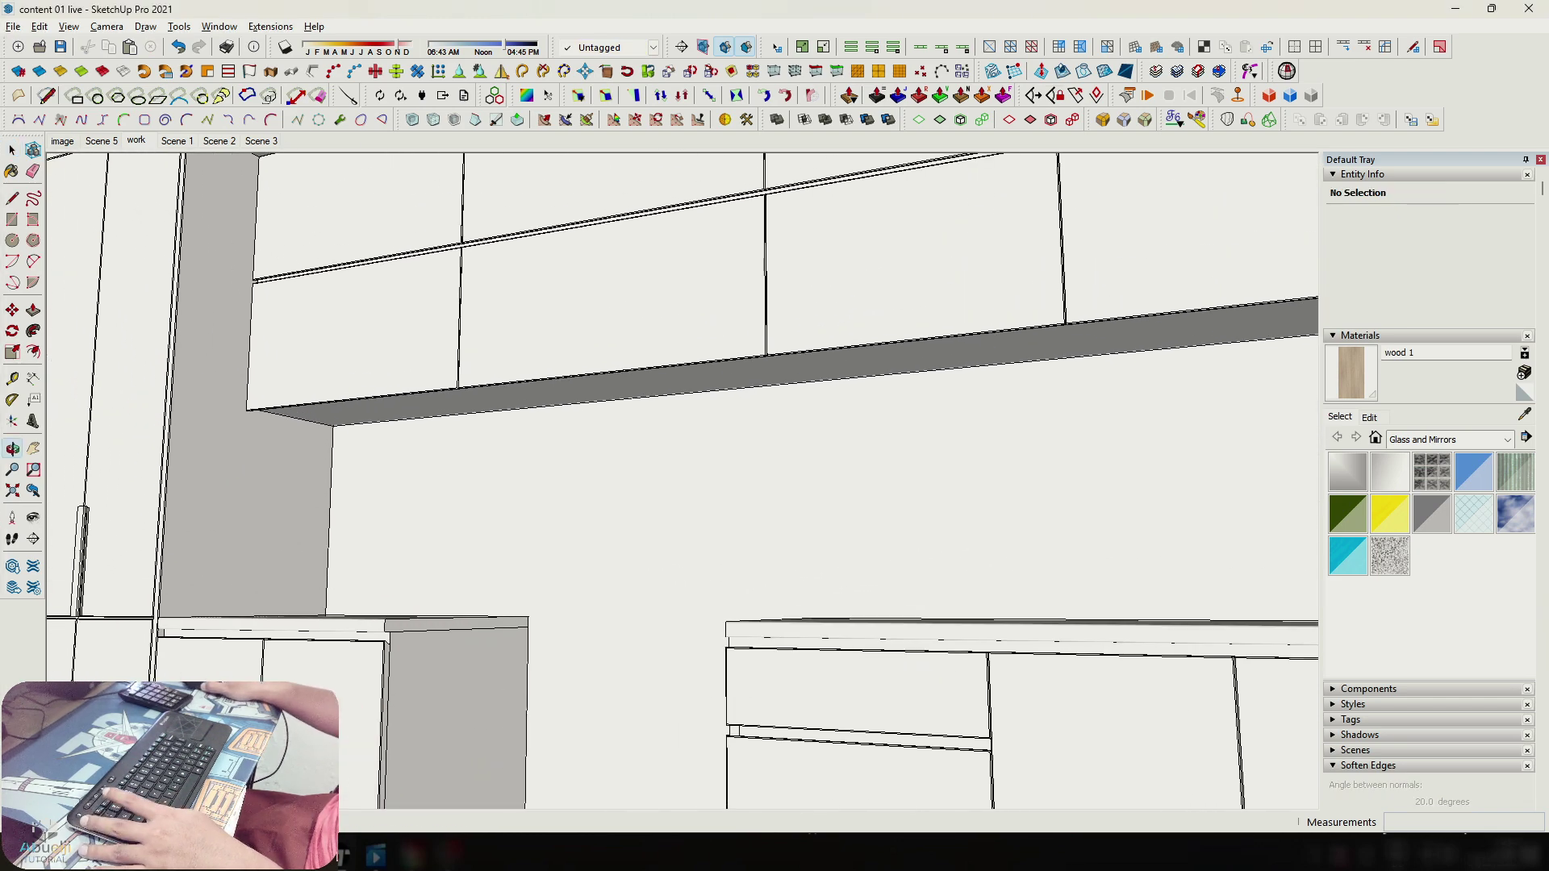
pyautogui.scroll(3, 564, 517)
pyautogui.moveTo(581, 525); pyautogui.dragTo(605, 452, button='middle')
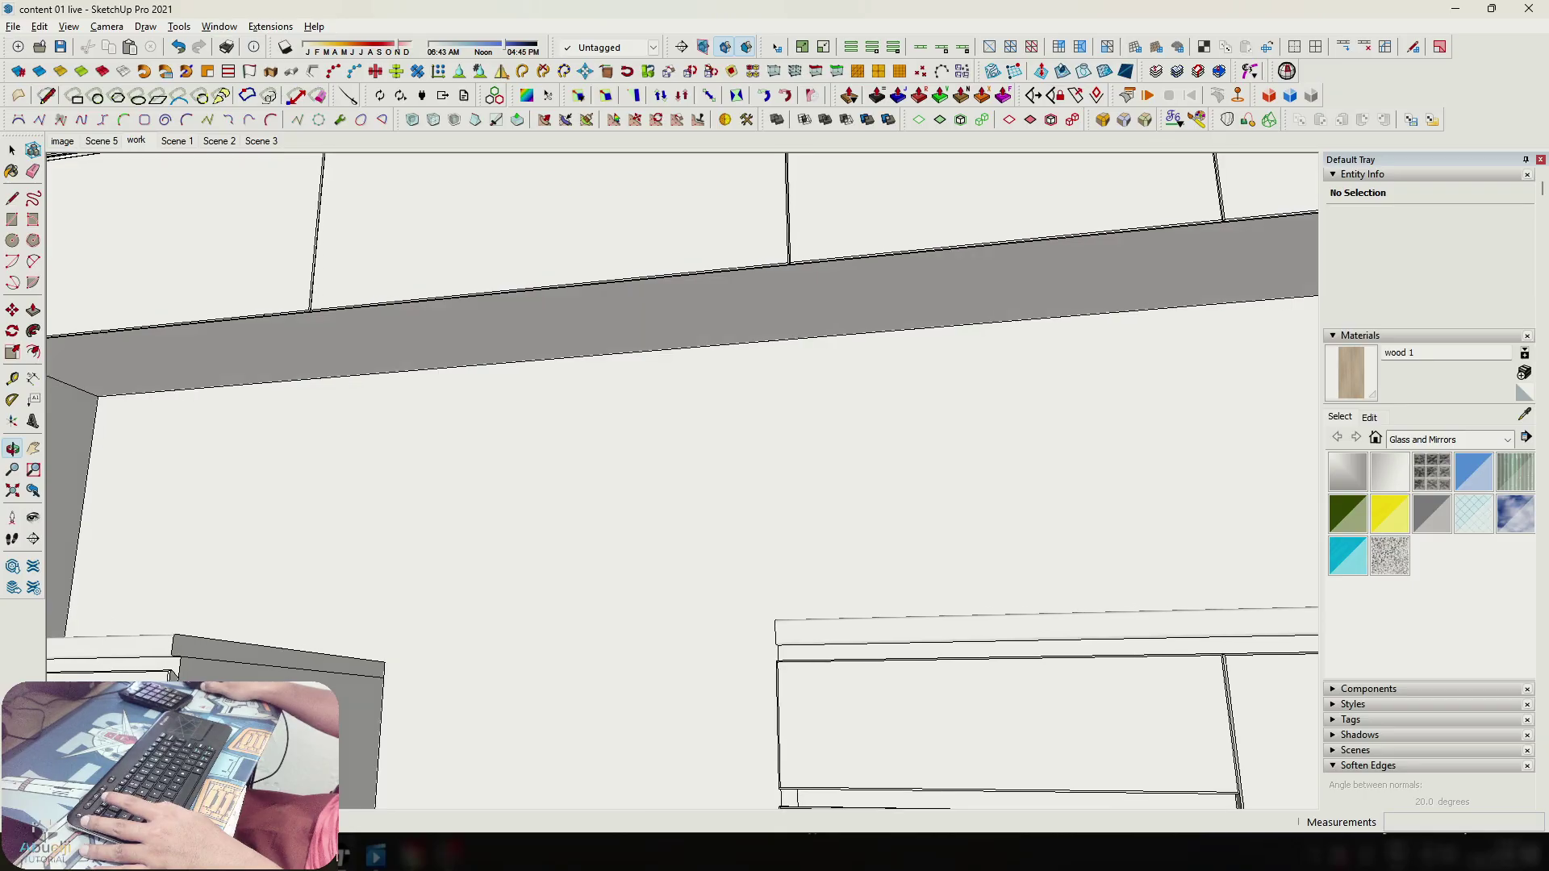
# Check the kitchen reference image, then open the upper cabinet group for editing at its underside.
pyautogui.click(62, 141)
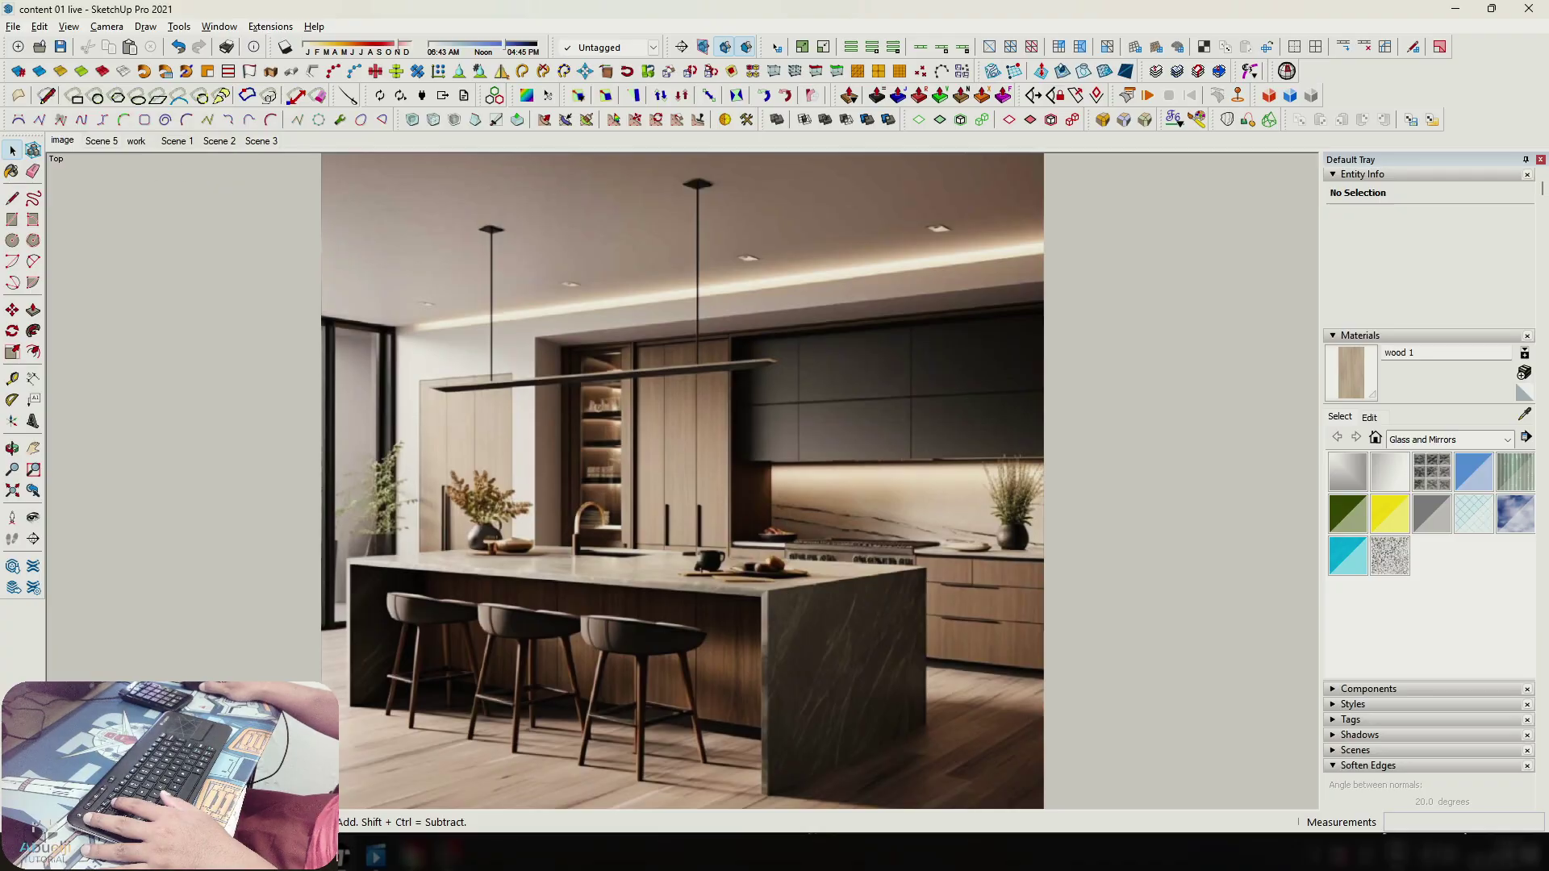
pyautogui.click(136, 141)
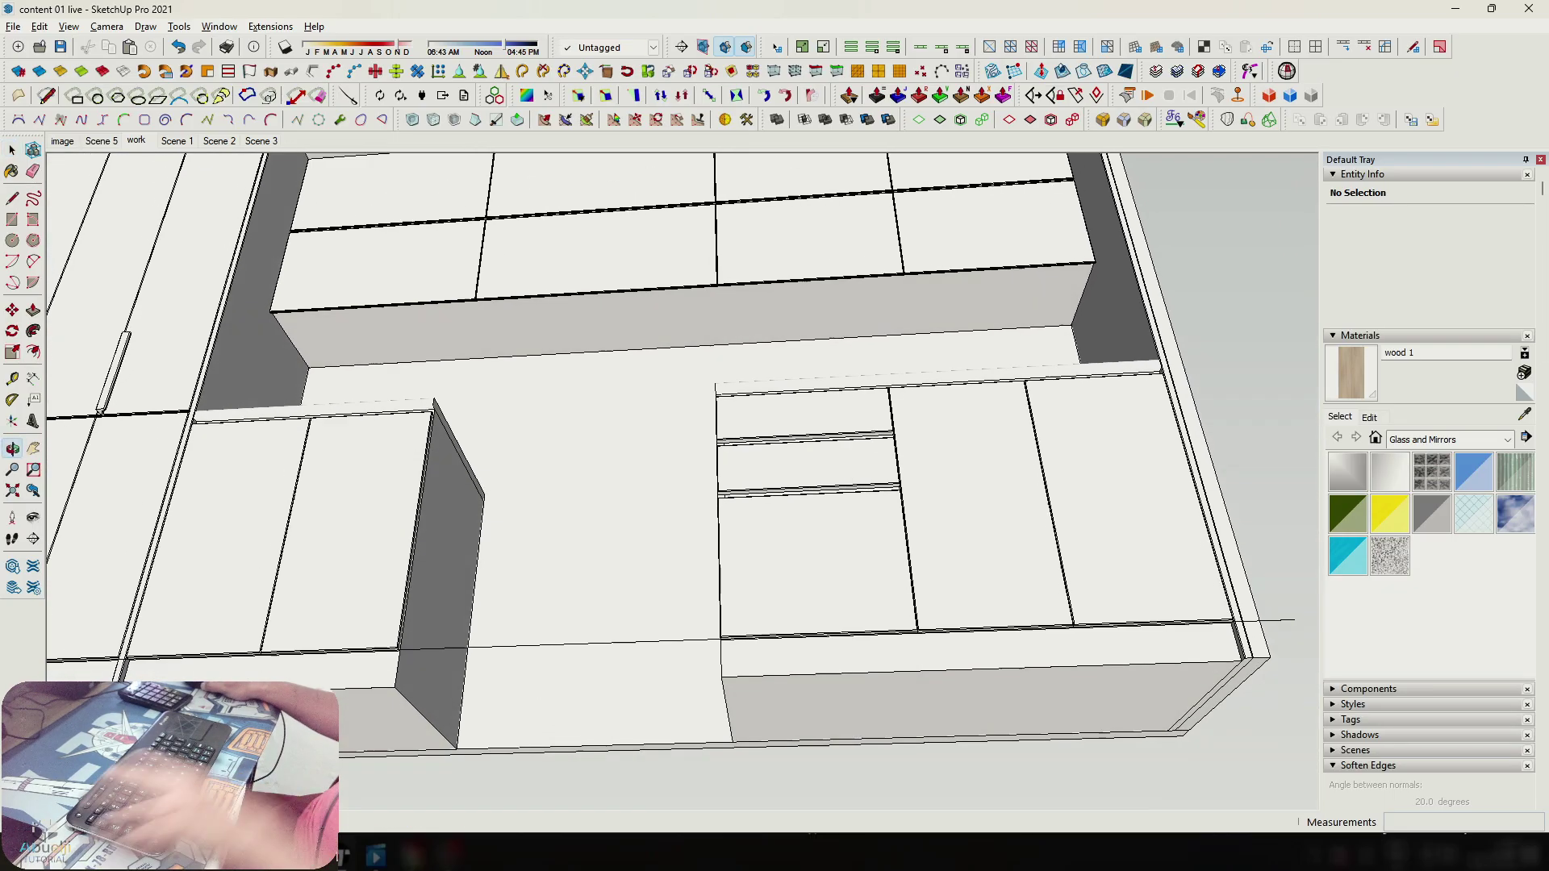
pyautogui.scroll(3, 645, 427)
pyautogui.moveTo(637, 388); pyautogui.dragTo(647, 448, button='middle')
pyautogui.doubleClick(645, 452)
pyautogui.tripleClick(645, 452)
pyautogui.keyDown('shift'); pyautogui.moveTo(82, 475); pyautogui.dragTo(151, 452, button='middle'); pyautogui.keyUp('shift')
# Place guides across the cabinet's underside 750 mm from its left end and 850 mm further along, aligned with the gap between the base cabinets.
pyautogui.press('t')
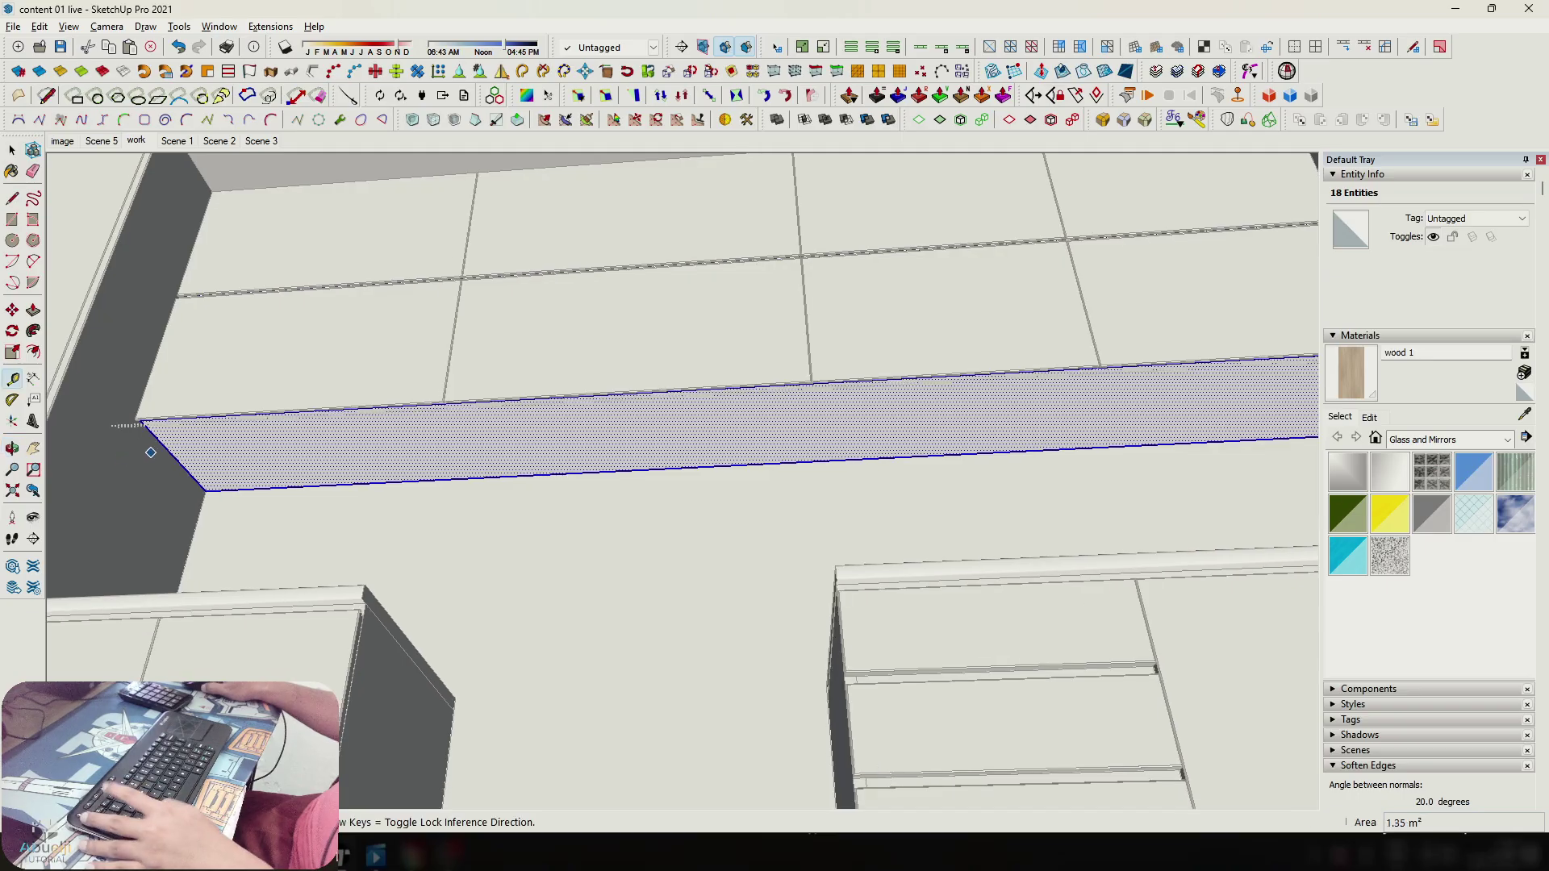
pyautogui.click(164, 446)
pyautogui.scroll(4, 420, 427)
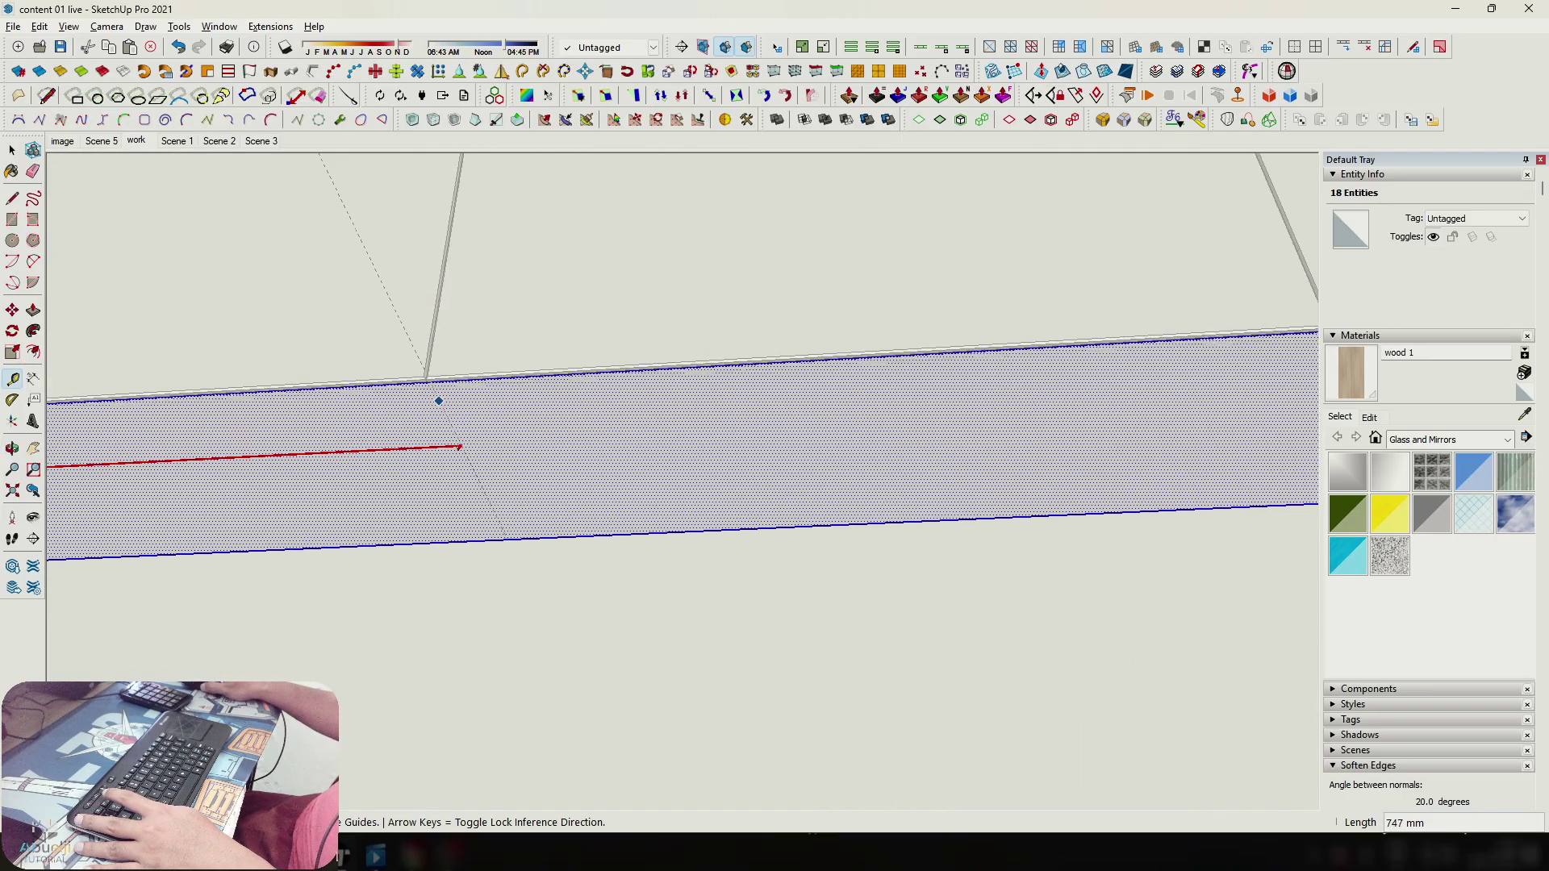
pyautogui.scroll(-4, 429, 385)
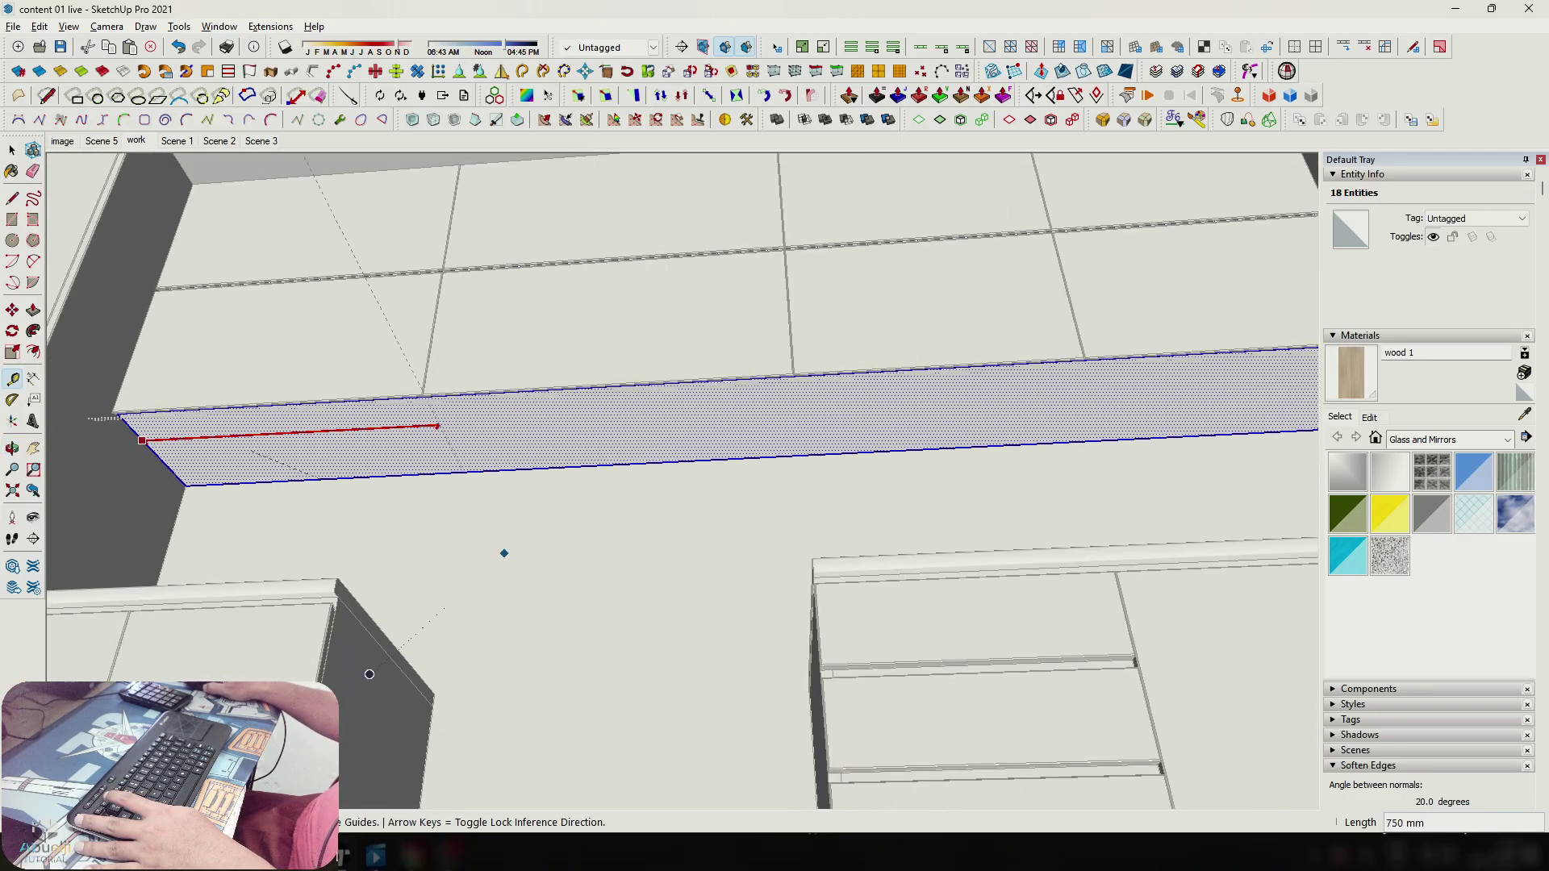
pyautogui.click(371, 673)
pyautogui.click(442, 434)
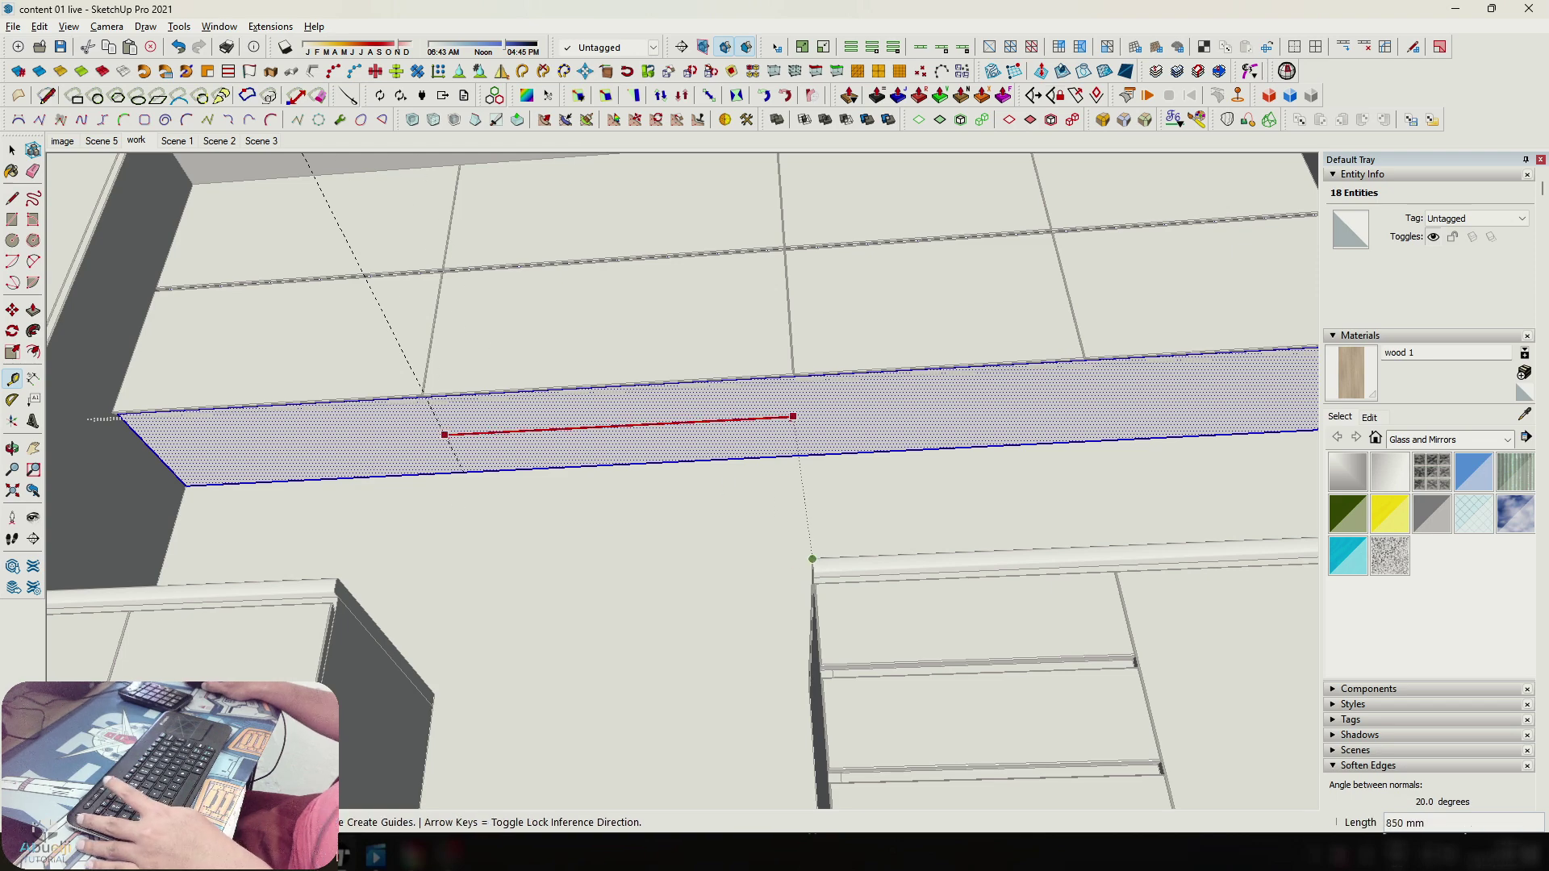
pyautogui.click(446, 438)
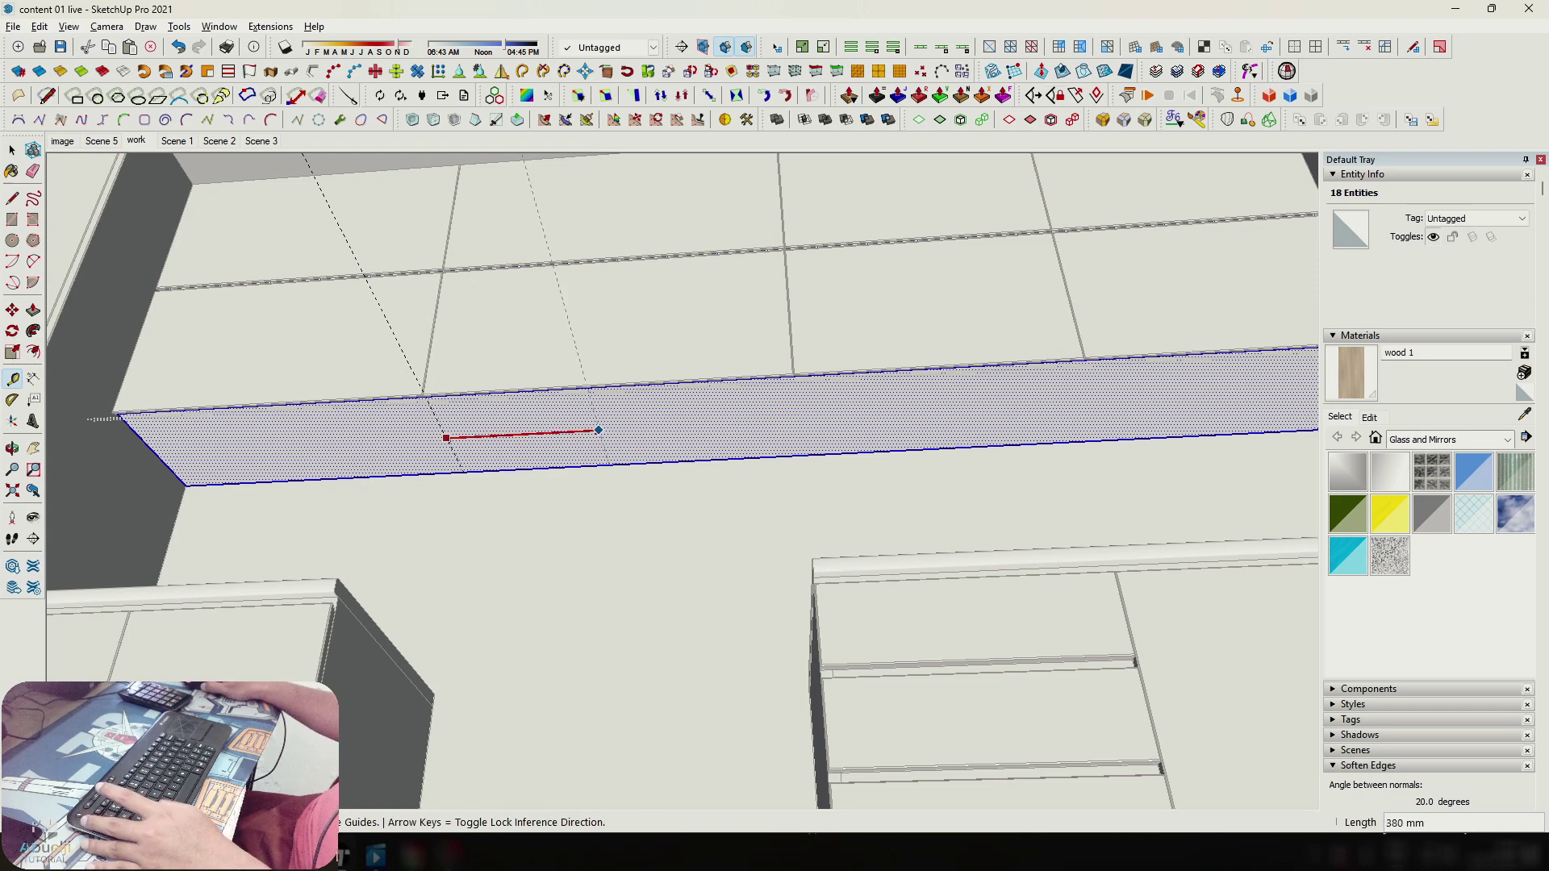
pyautogui.click(811, 643)
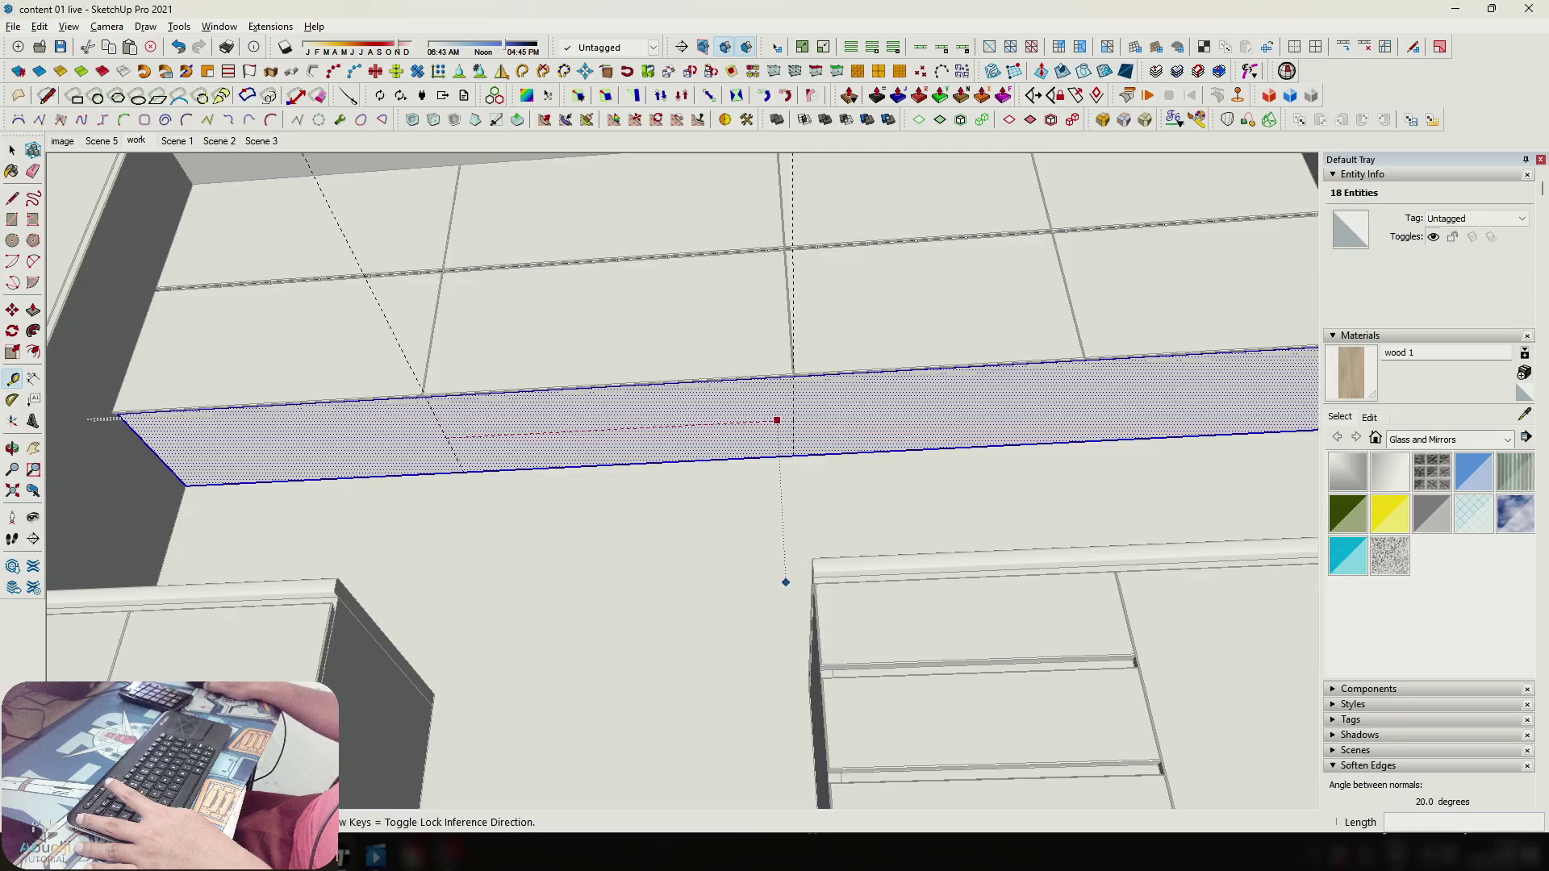
# Draw an 800 x 200 mm rectangle on the cabinet's underside, starting from the left guide.
pyautogui.moveTo(785, 581); pyautogui.dragTo(763, 555, button='middle')
pyautogui.press('space')
pyautogui.click(594, 458)
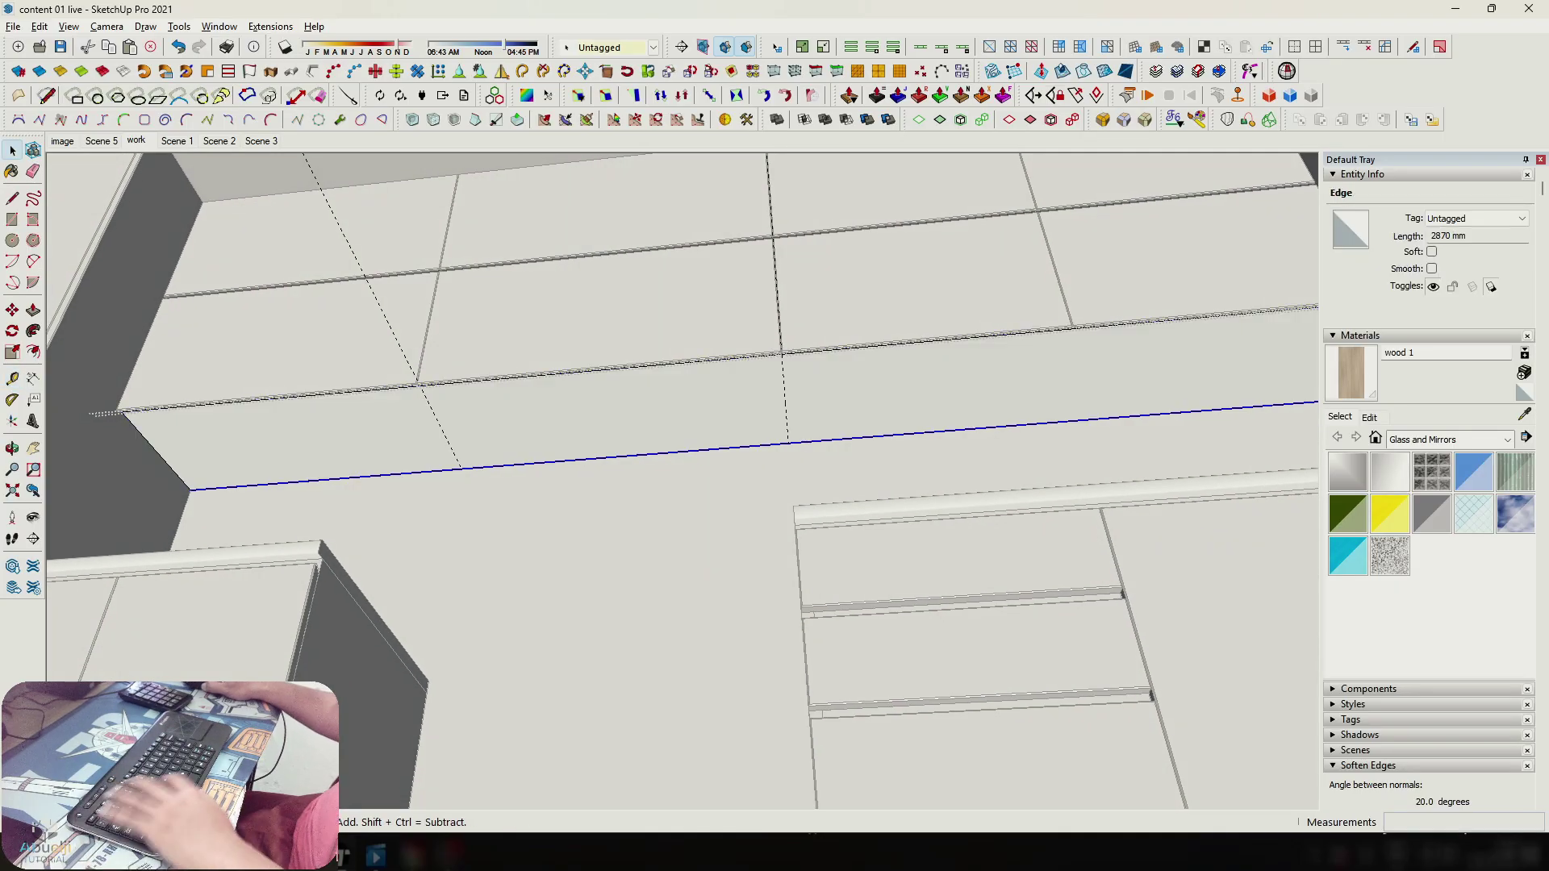
pyautogui.press('m')
pyautogui.press('r')
pyautogui.click(434, 413)
pyautogui.click(536, 463)
pyautogui.write('8')
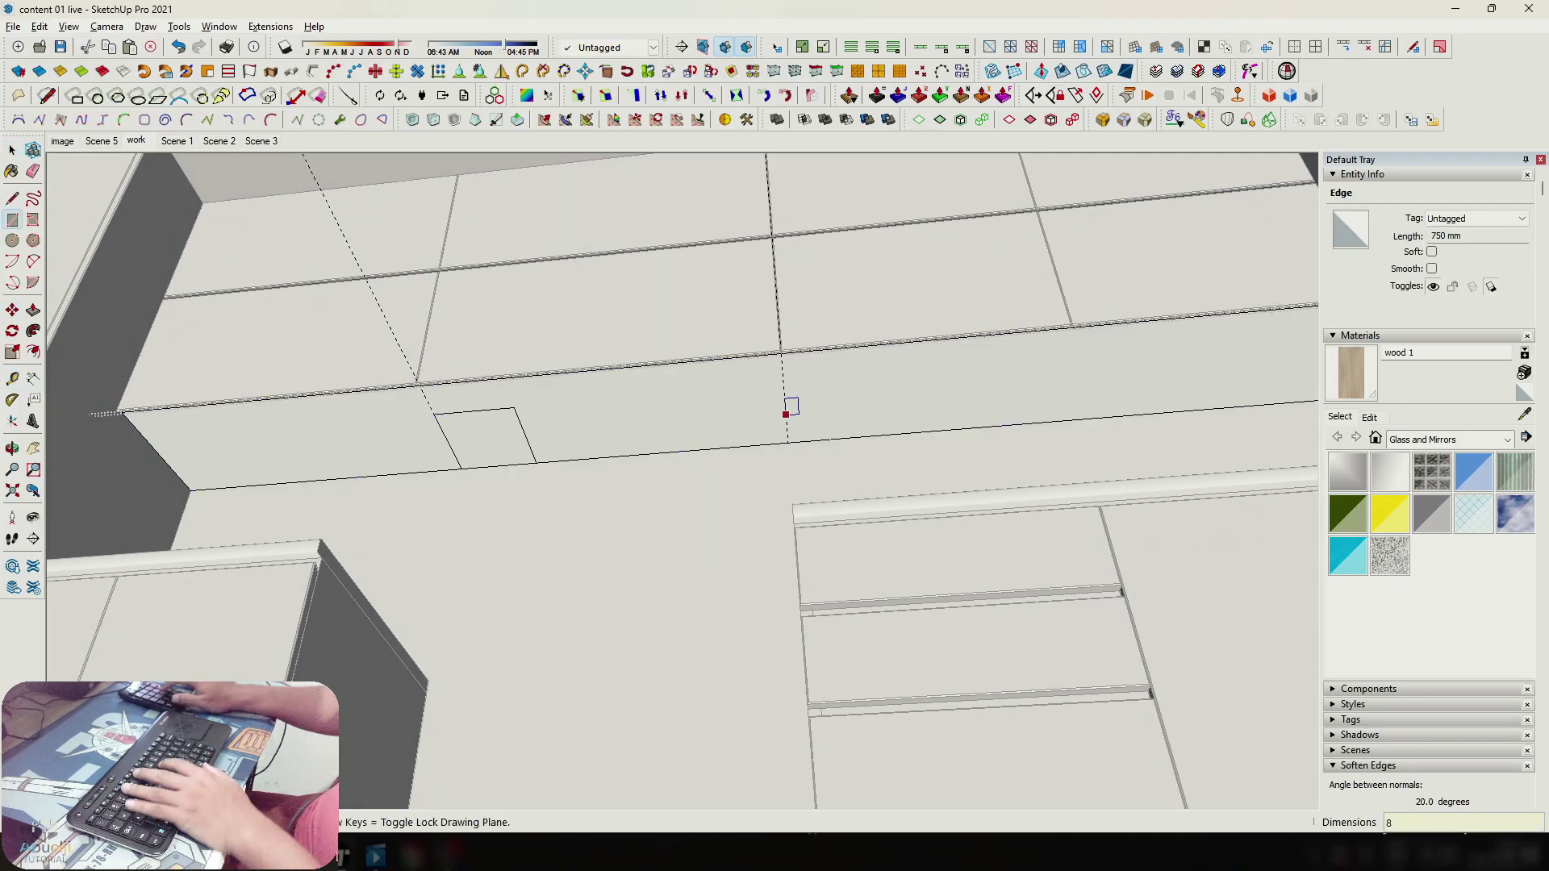
pyautogui.write('00;200')
pyautogui.press('Return')
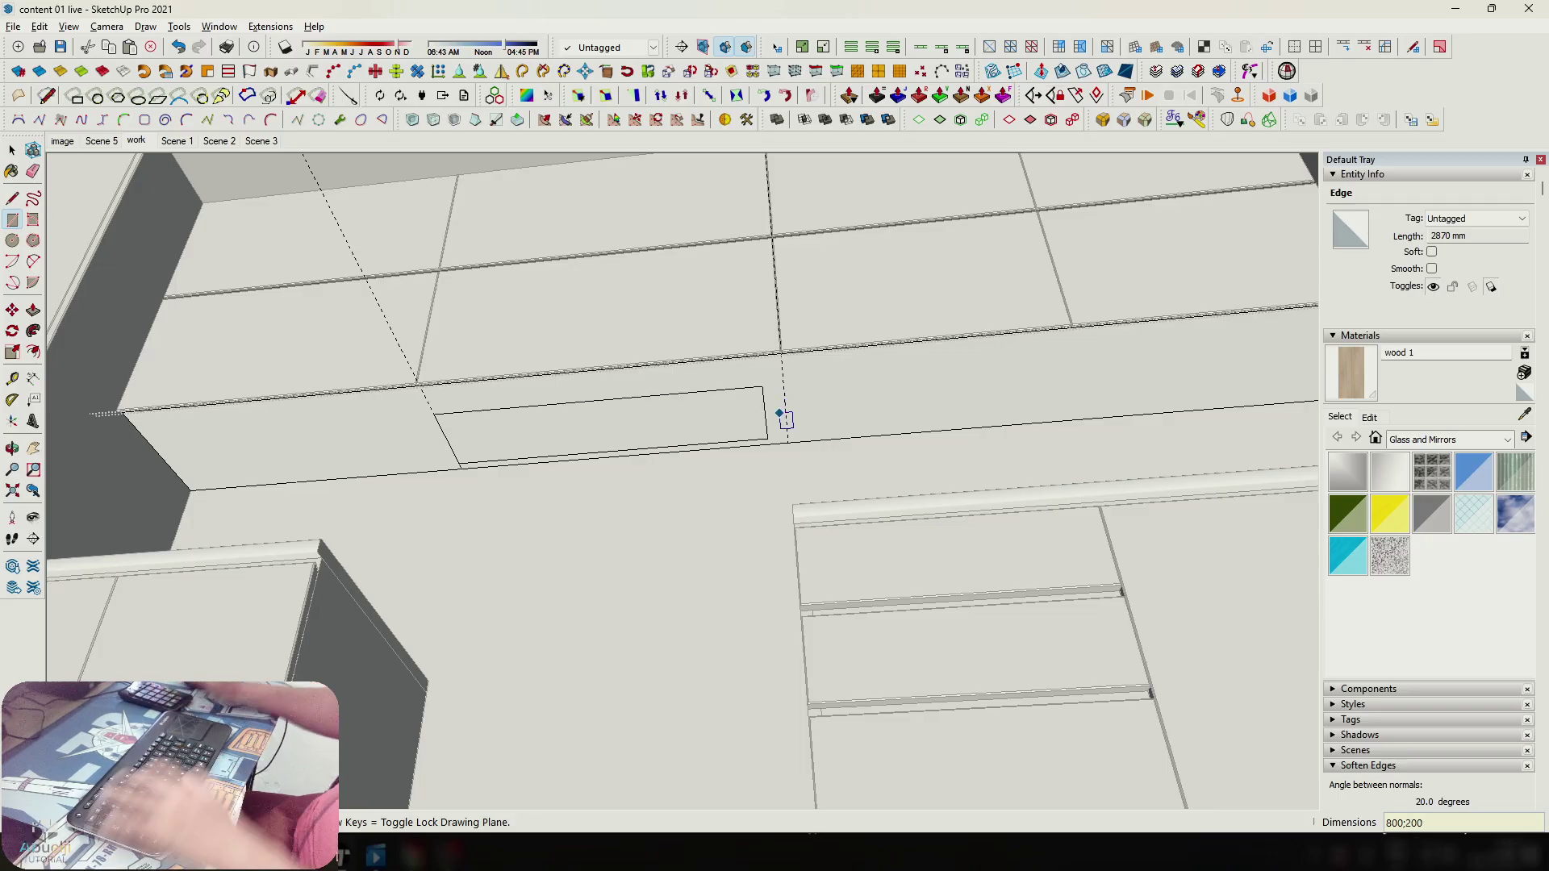
# Move the rectangle 25 mm toward the right guide to centre it between the two guides.
pyautogui.press('space')
pyautogui.doubleClick(710, 415)
pyautogui.scroll(3, 709, 399)
pyautogui.press('m')
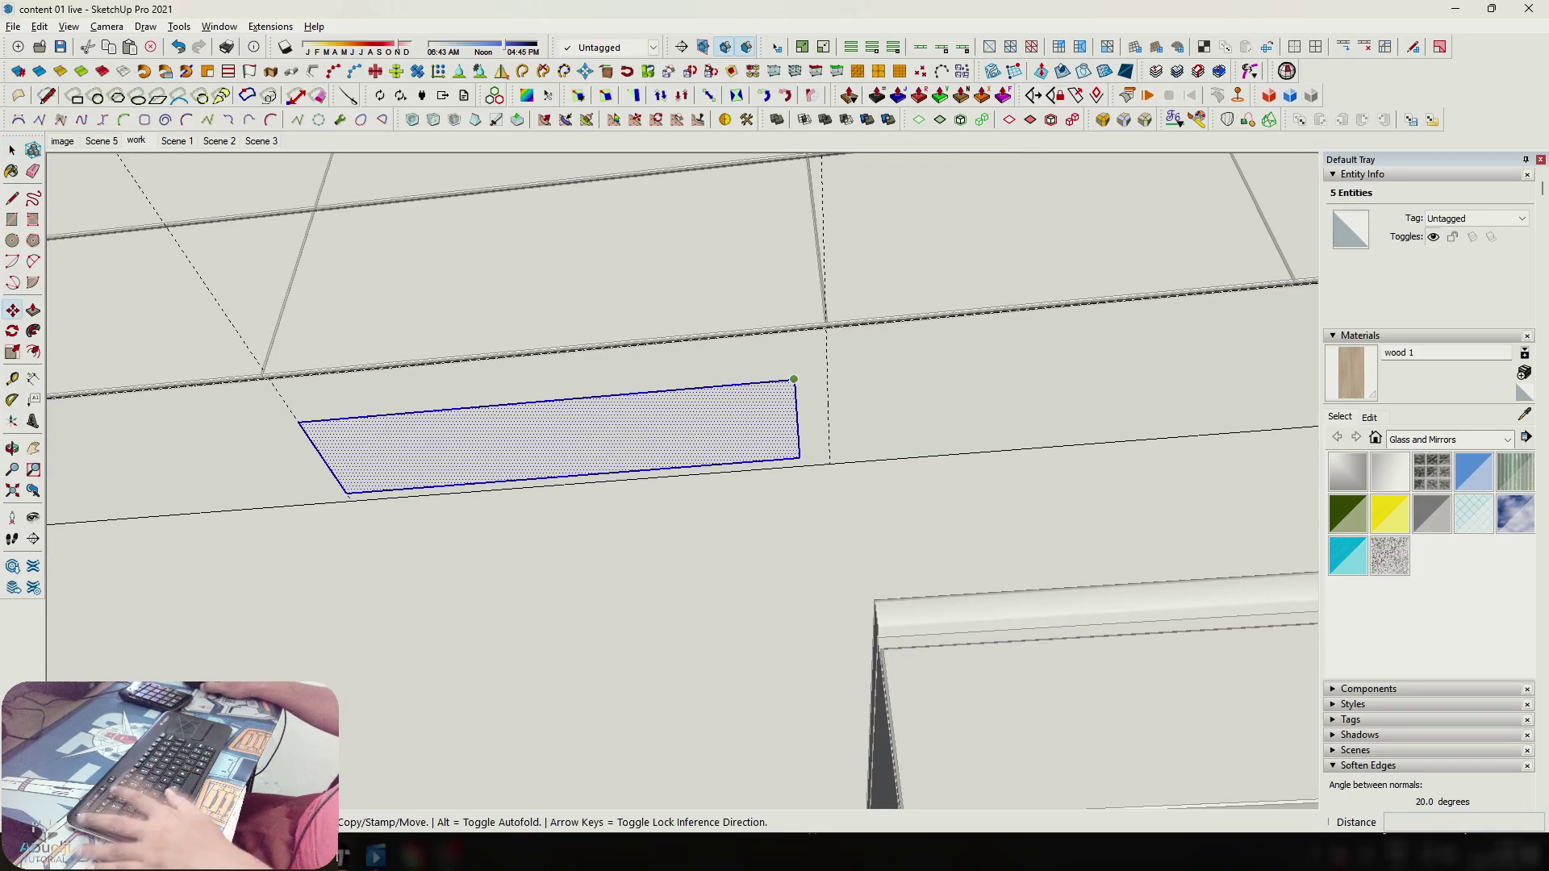
pyautogui.click(794, 379)
pyautogui.click(826, 376)
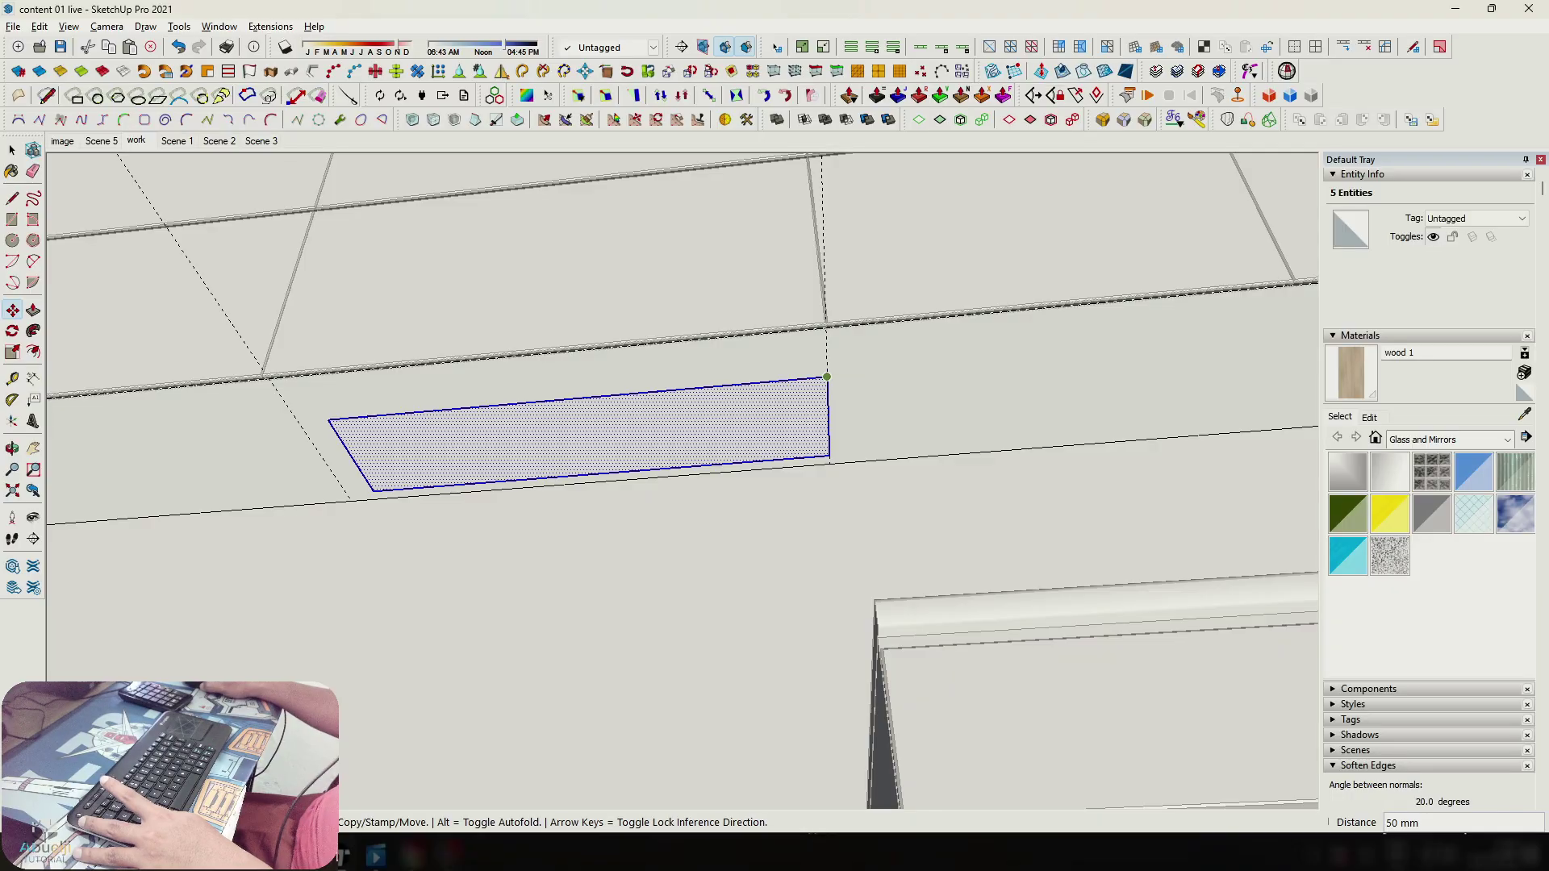
pyautogui.write('25')
pyautogui.press('Return')
# Add a guide 50 mm from the underside's back edge and move the rectangle's rear edge onto it.
pyautogui.scroll(2, 776, 459)
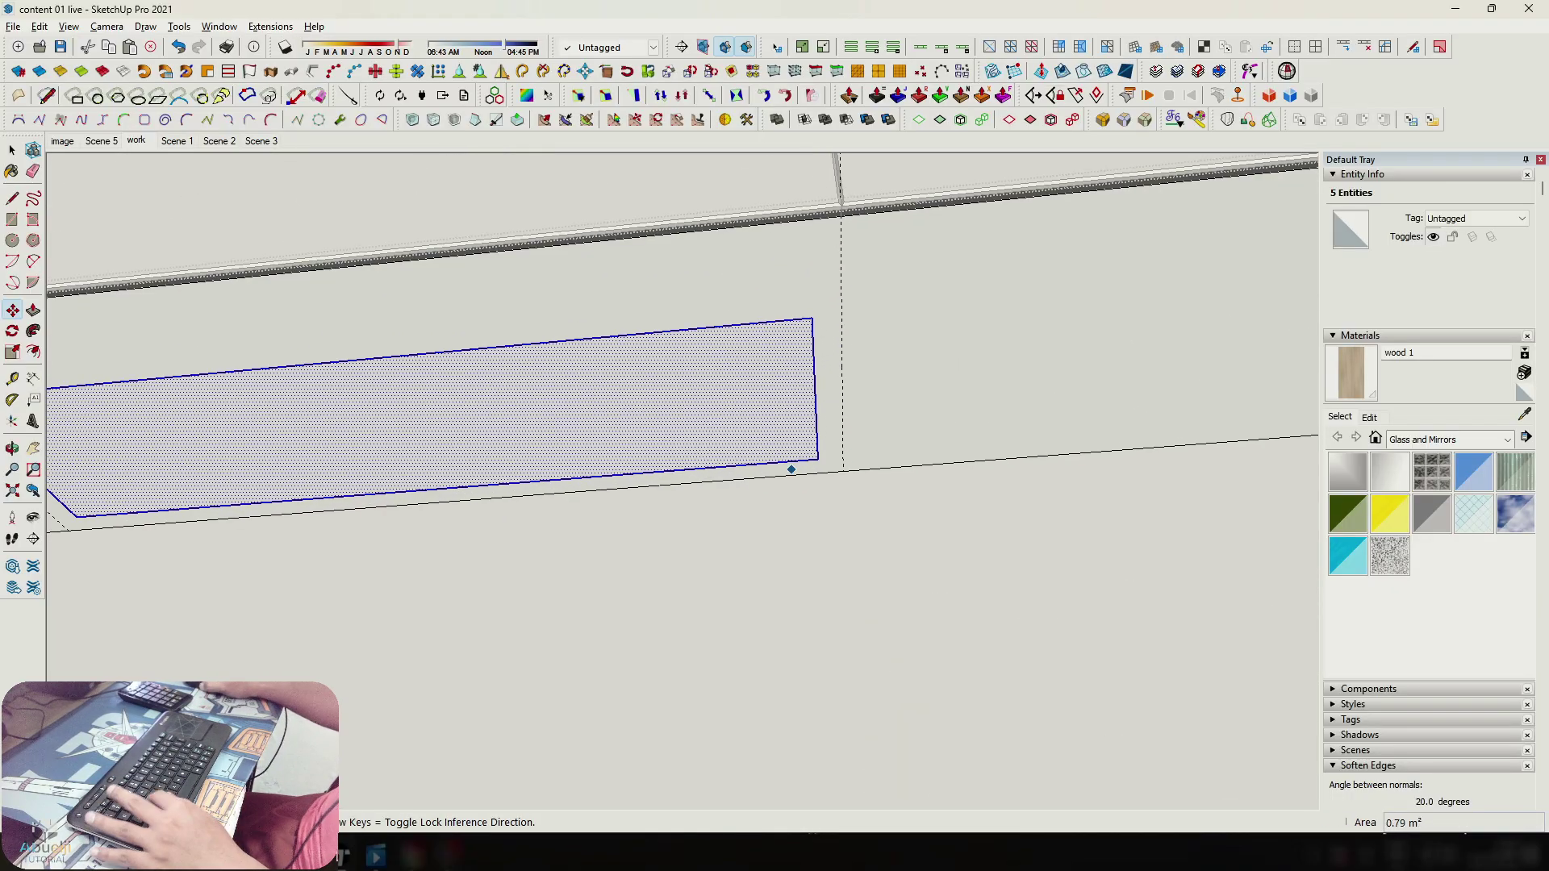
pyautogui.press('t')
pyautogui.write('50')
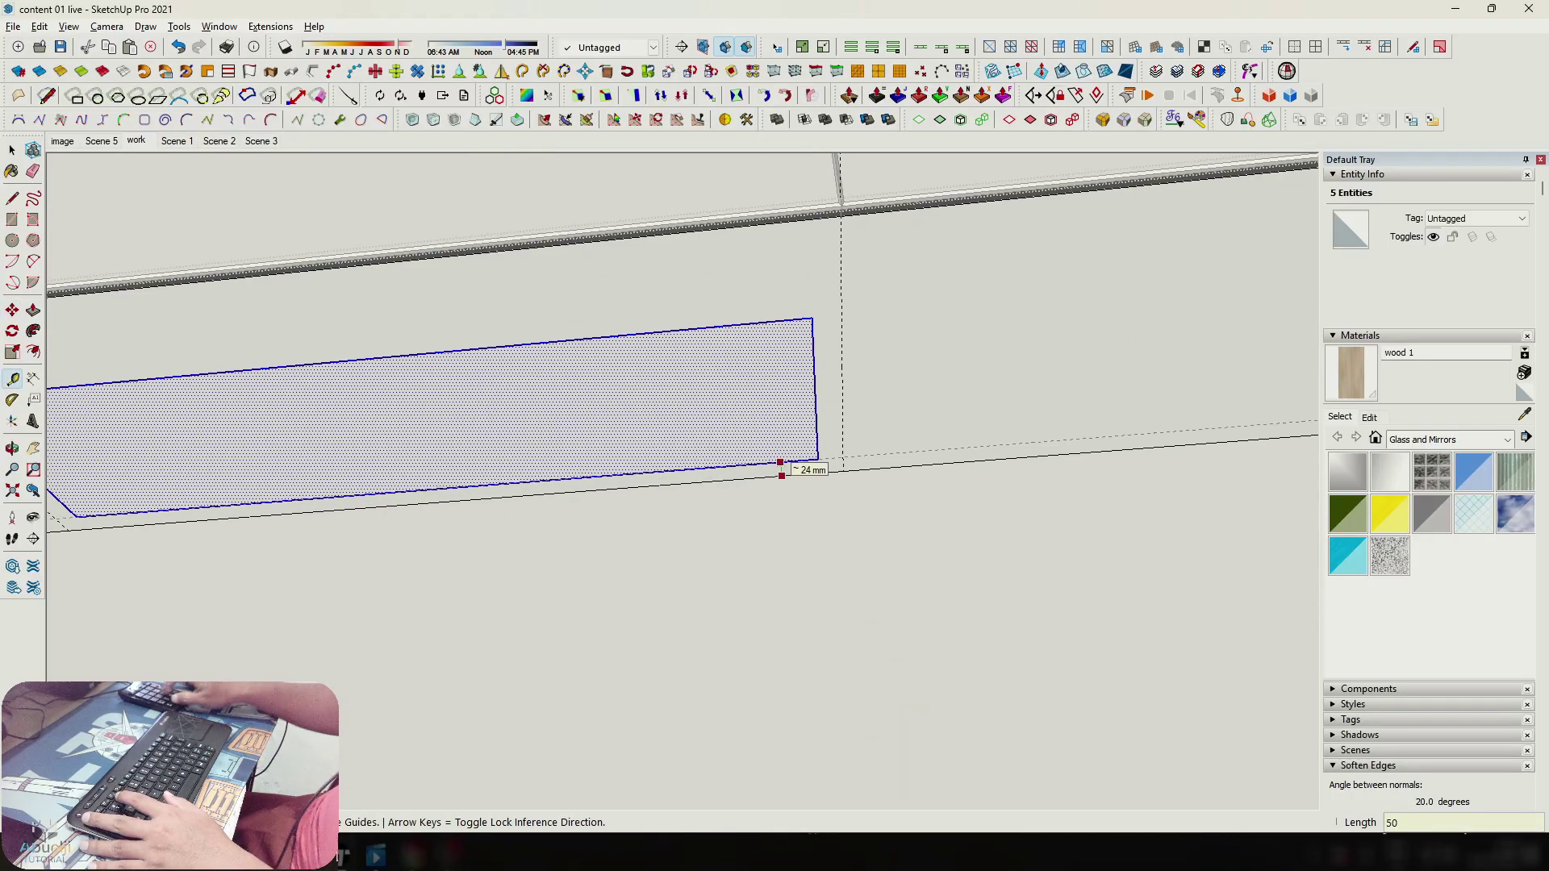
pyautogui.press('Return')
pyautogui.press('space')
pyautogui.press('m')
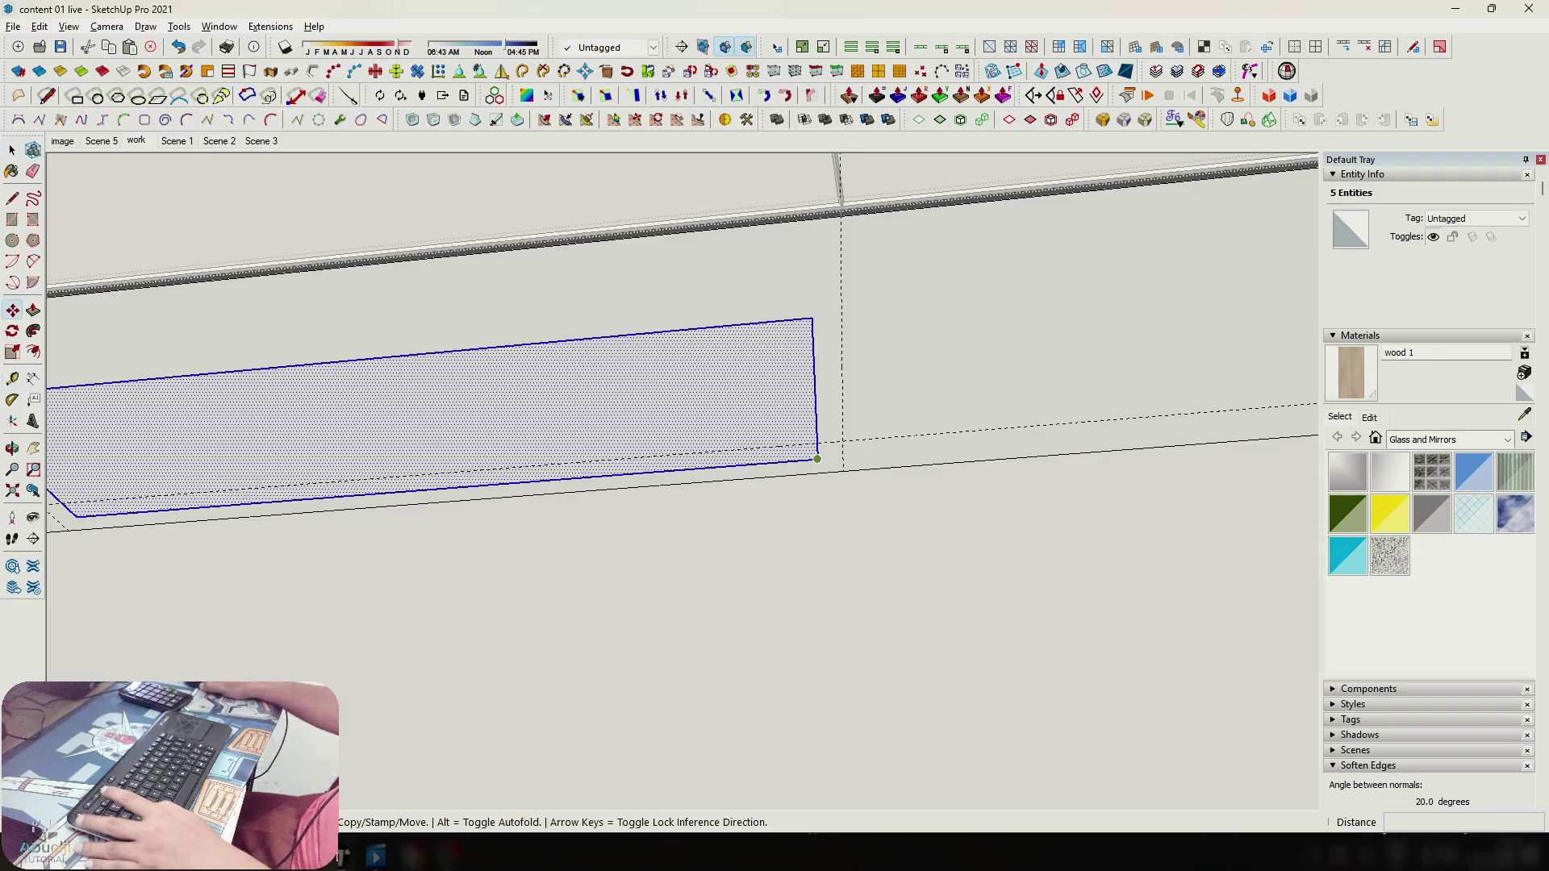
pyautogui.click(817, 459)
pyautogui.click(818, 443)
# Push the rectangle 20 mm up into the cabinet's underside to form a recess.
pyautogui.scroll(-3, 789, 331)
pyautogui.moveTo(790, 332); pyautogui.dragTo(500, 456, button='middle')
pyautogui.press('space')
pyautogui.click(686, 411)
pyautogui.click(556, 408)
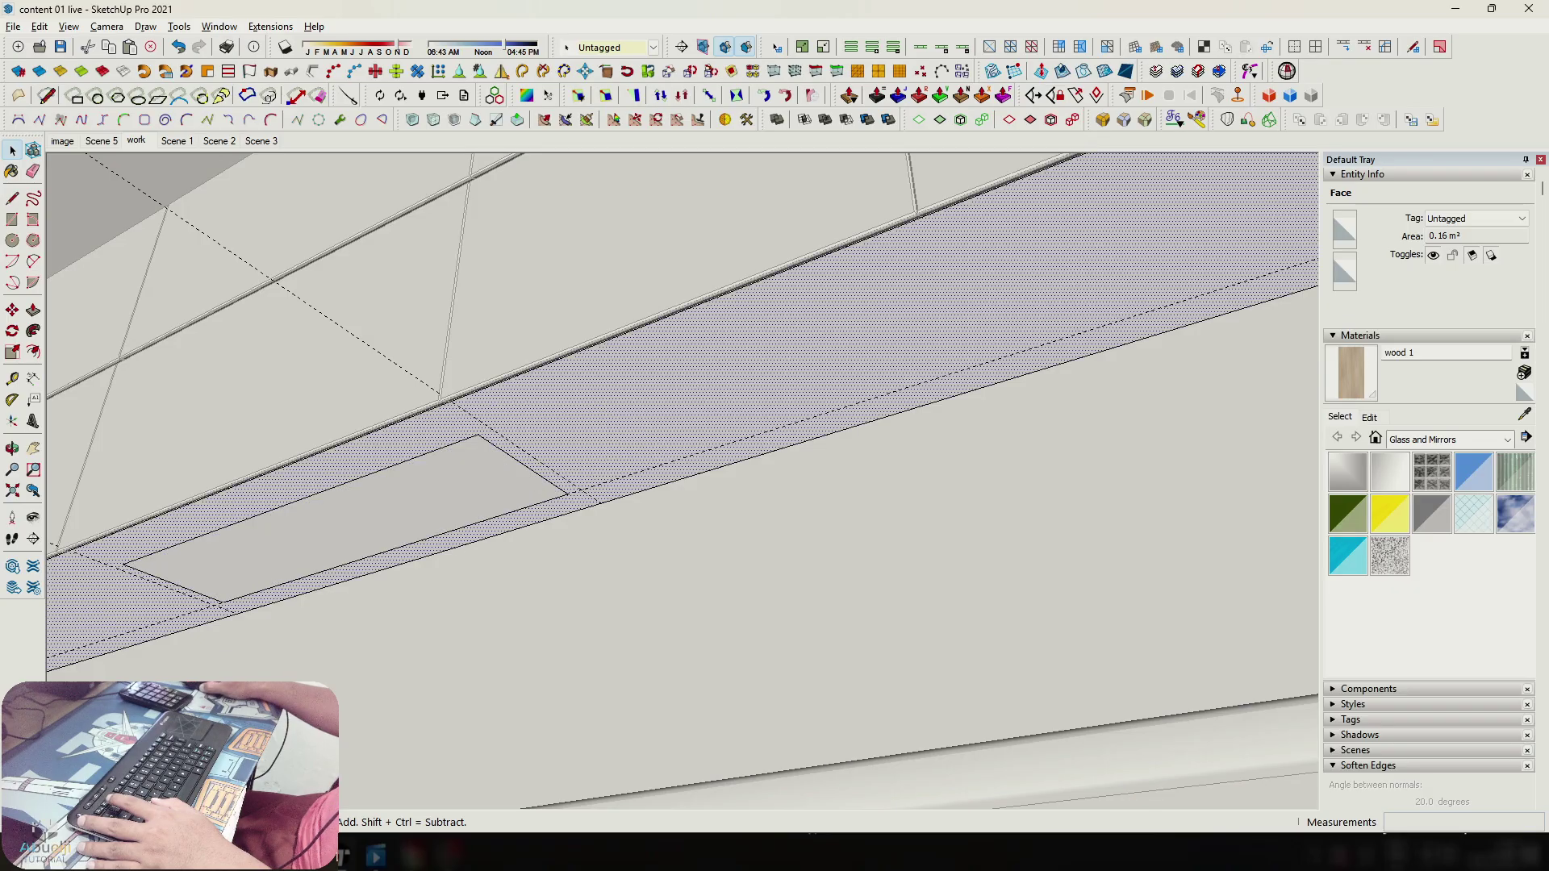
pyautogui.click(387, 504)
pyautogui.moveTo(387, 504); pyautogui.dragTo(442, 467, button='middle')
pyautogui.scroll(3, 442, 466)
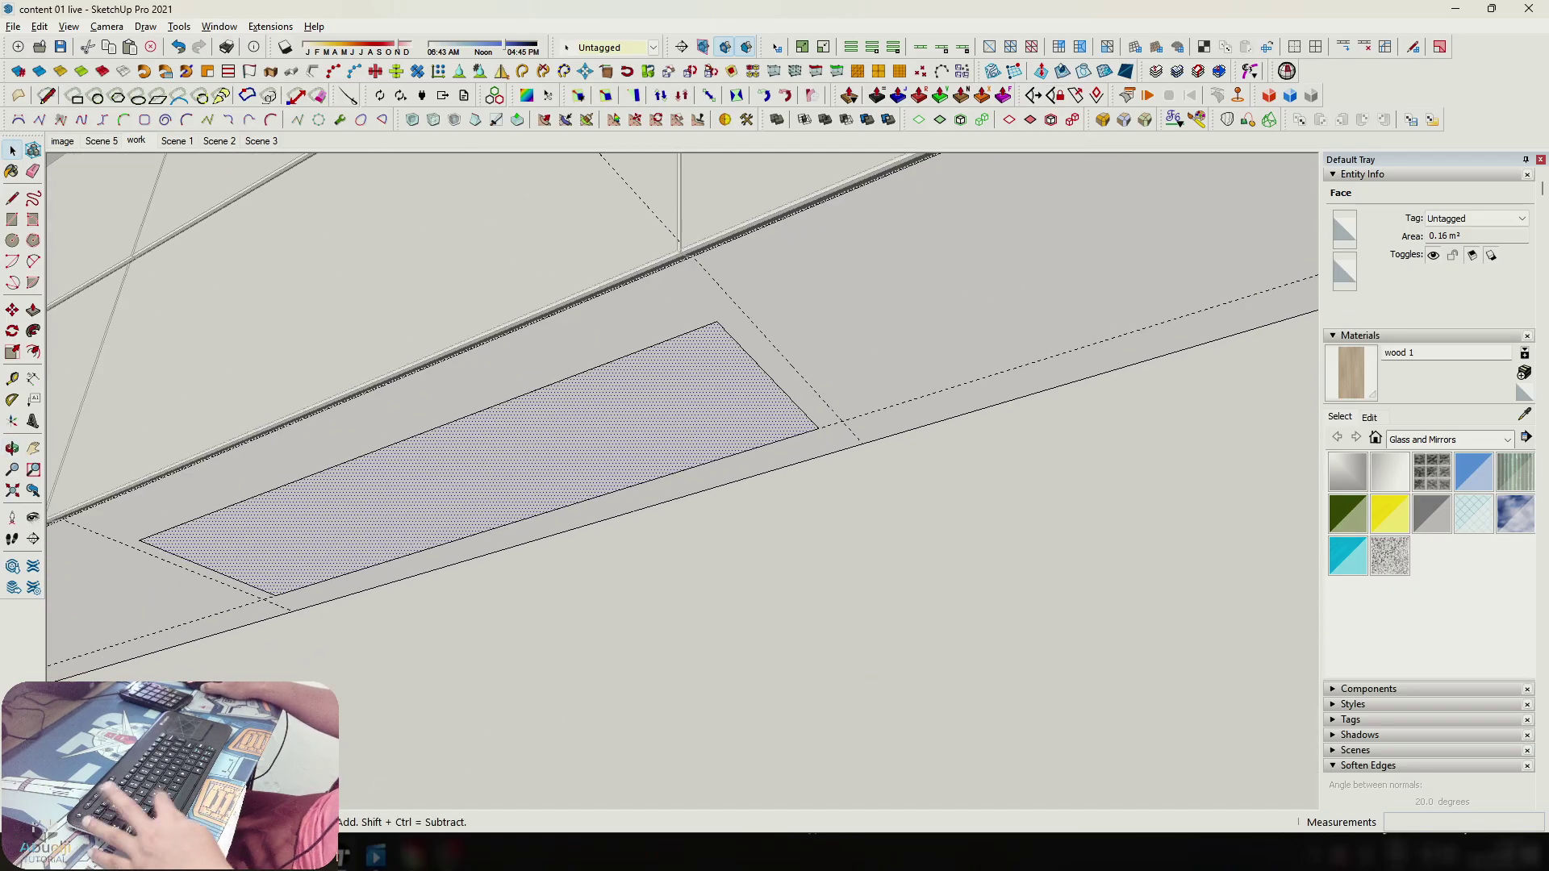
pyautogui.press('p')
pyautogui.click(702, 404)
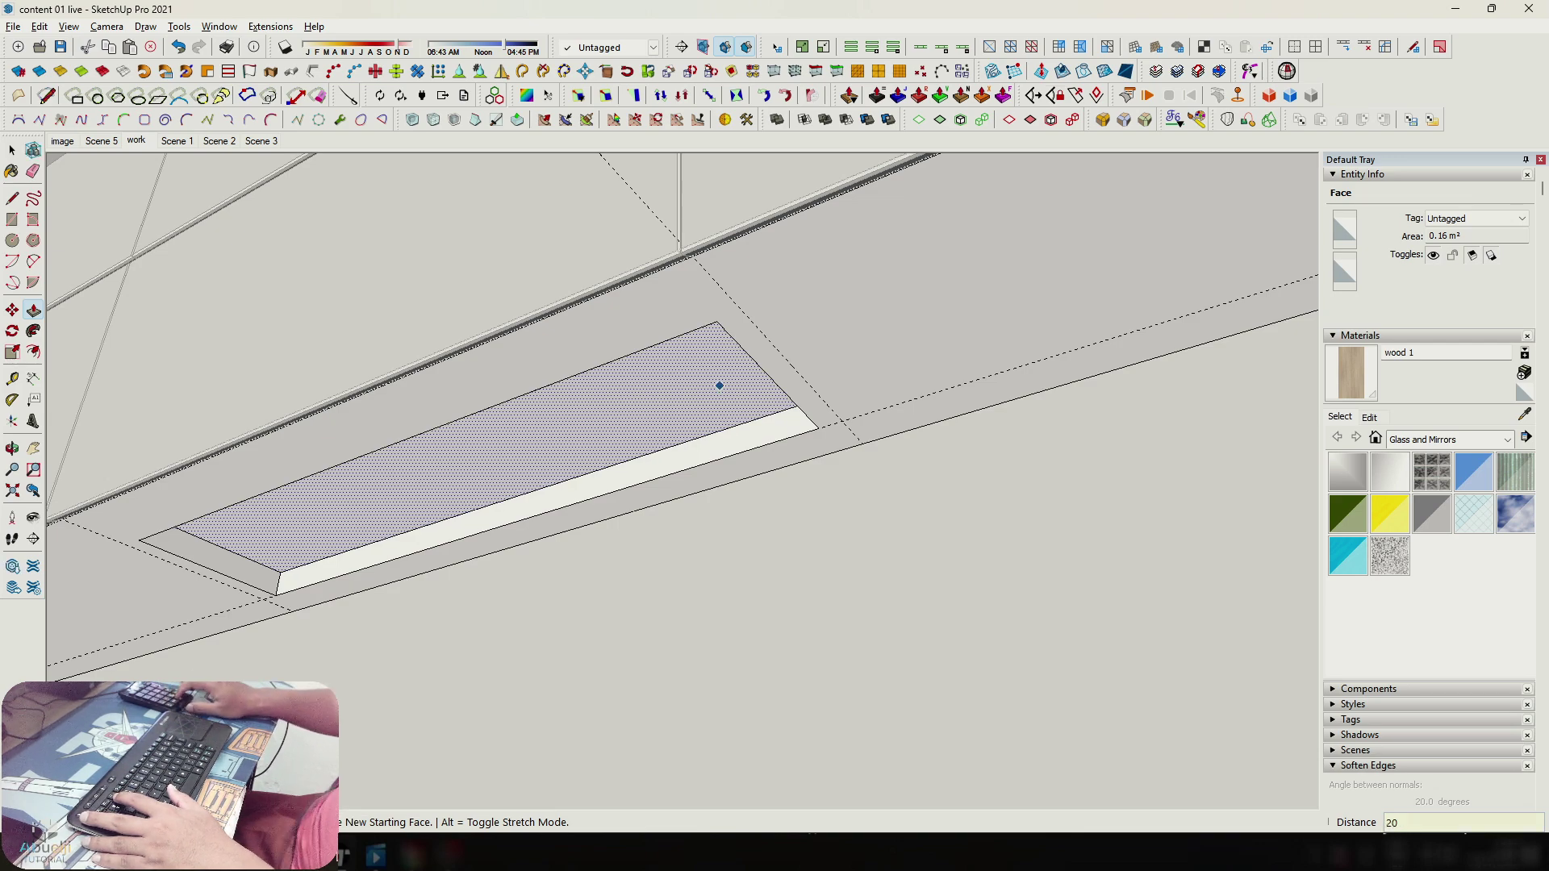
pyautogui.press('Return')
pyautogui.press('space')
pyautogui.scroll(-2, 709, 377)
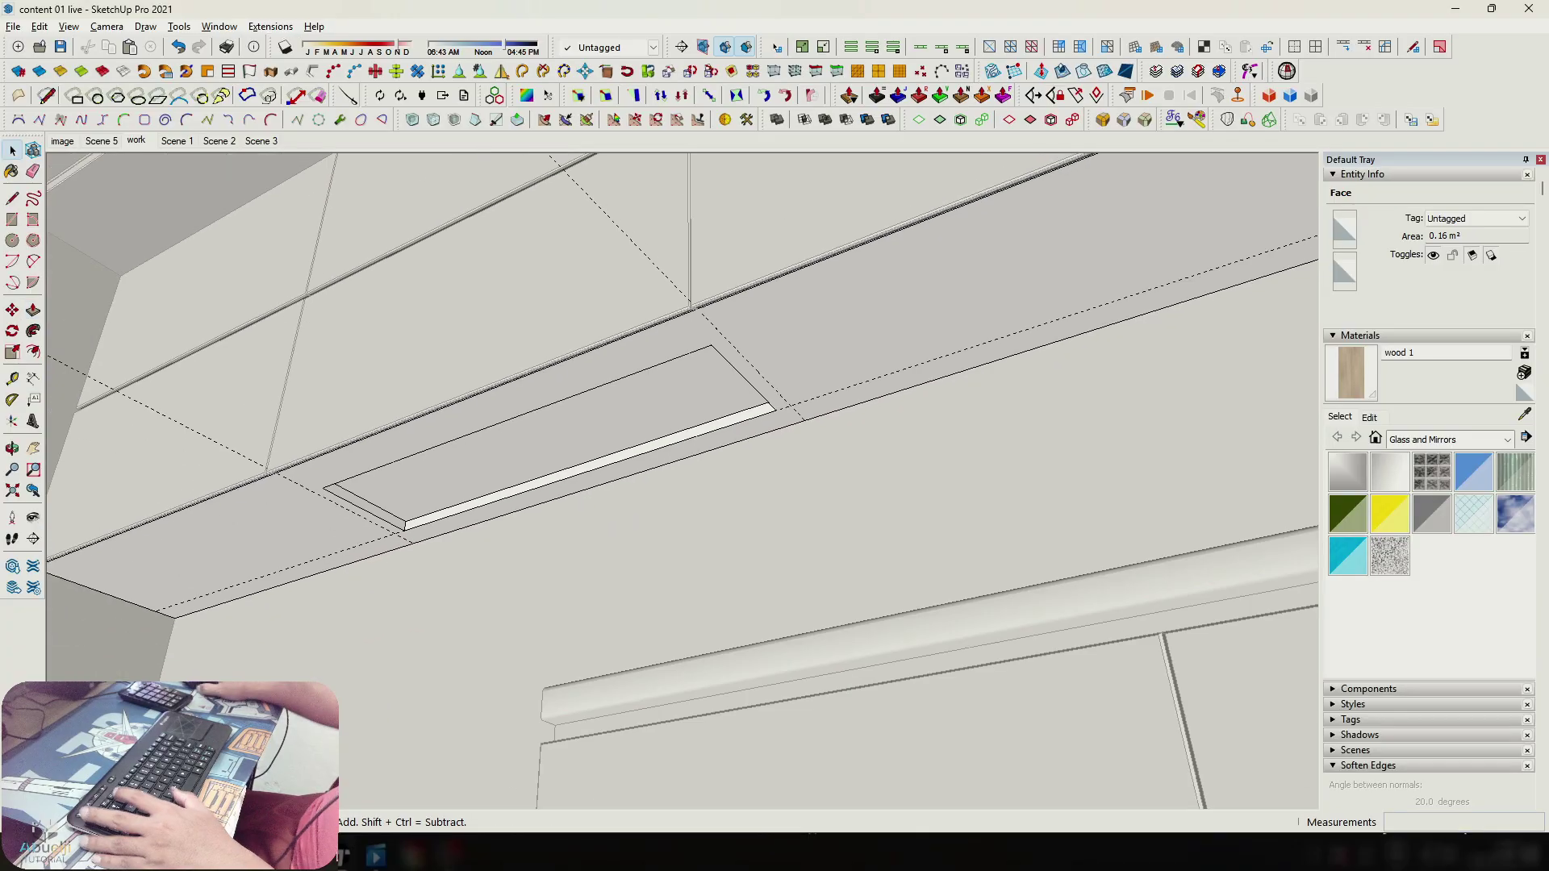
# Hide the rest of the model and paste the recess's rectangular face in place over its opening.
pyautogui.click(794, 326)
pyautogui.press('i')
pyautogui.scroll(-2, 794, 325)
pyautogui.press('Escape')
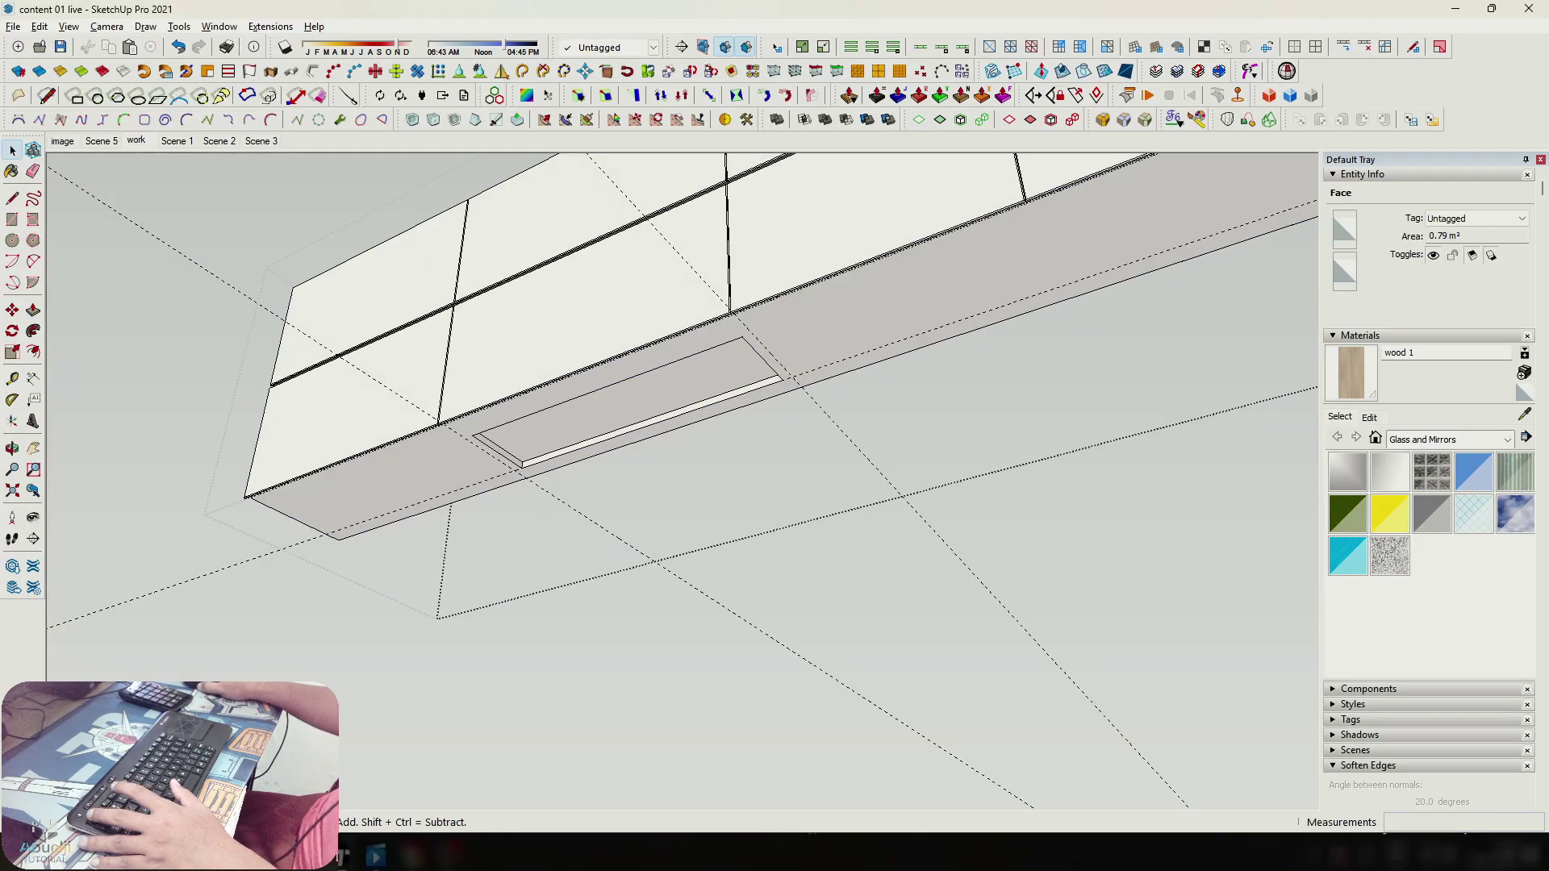
pyautogui.doubleClick(794, 327)
pyautogui.click(793, 327)
pyautogui.press('Escape')
pyautogui.click(726, 370)
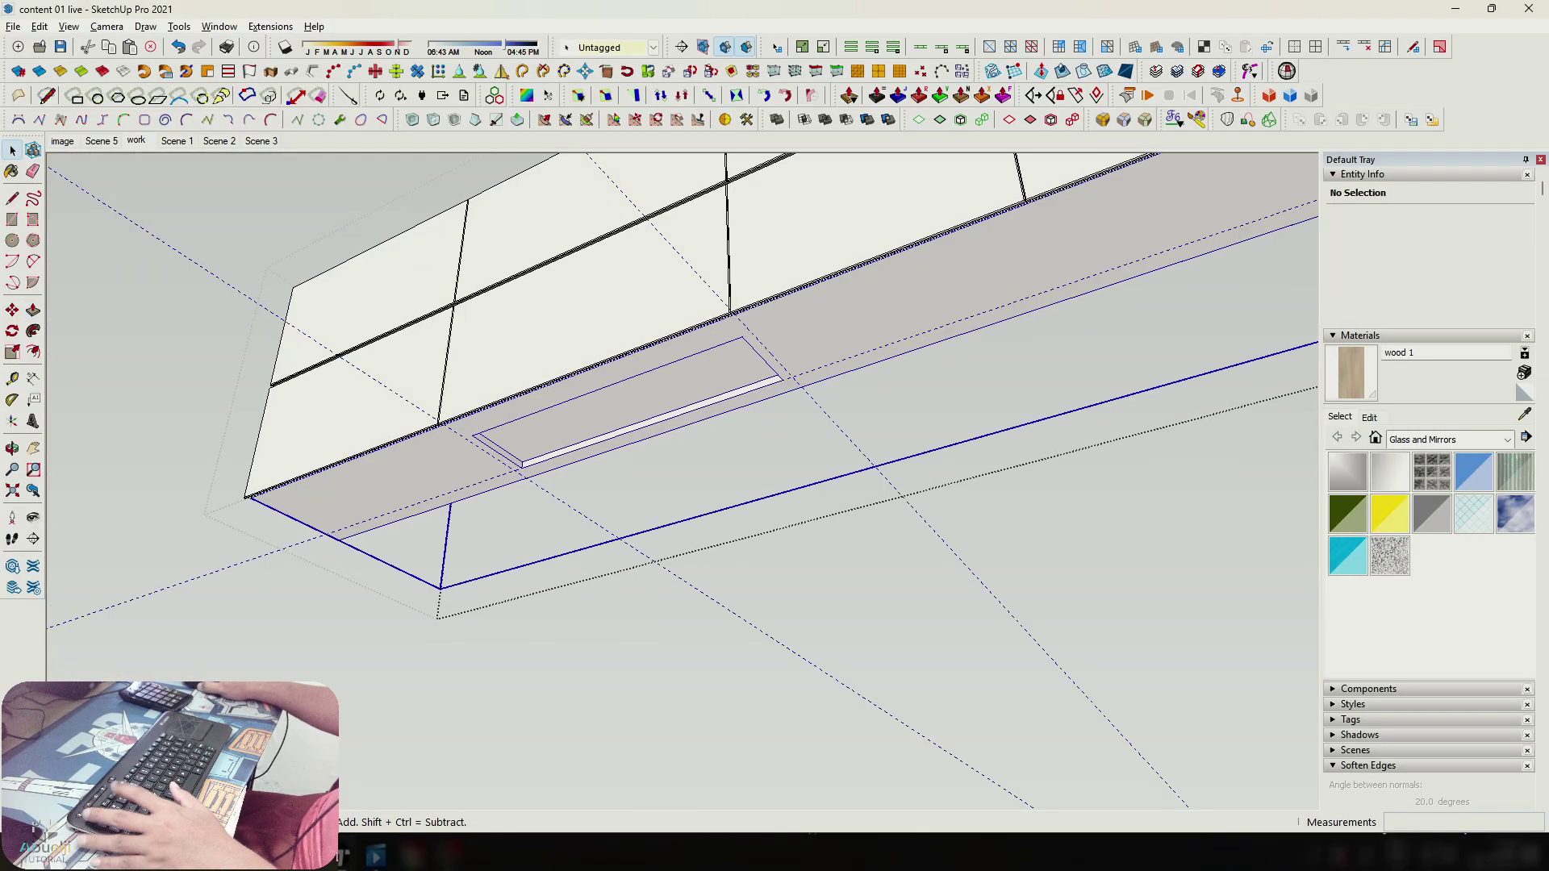
pyautogui.hotkey('ctrl', 'shift', 'v')
# Offset the pasted rectangle's outline 10 mm inward and delete the inner face, leaving a thin frame.
pyautogui.scroll(4, 727, 370)
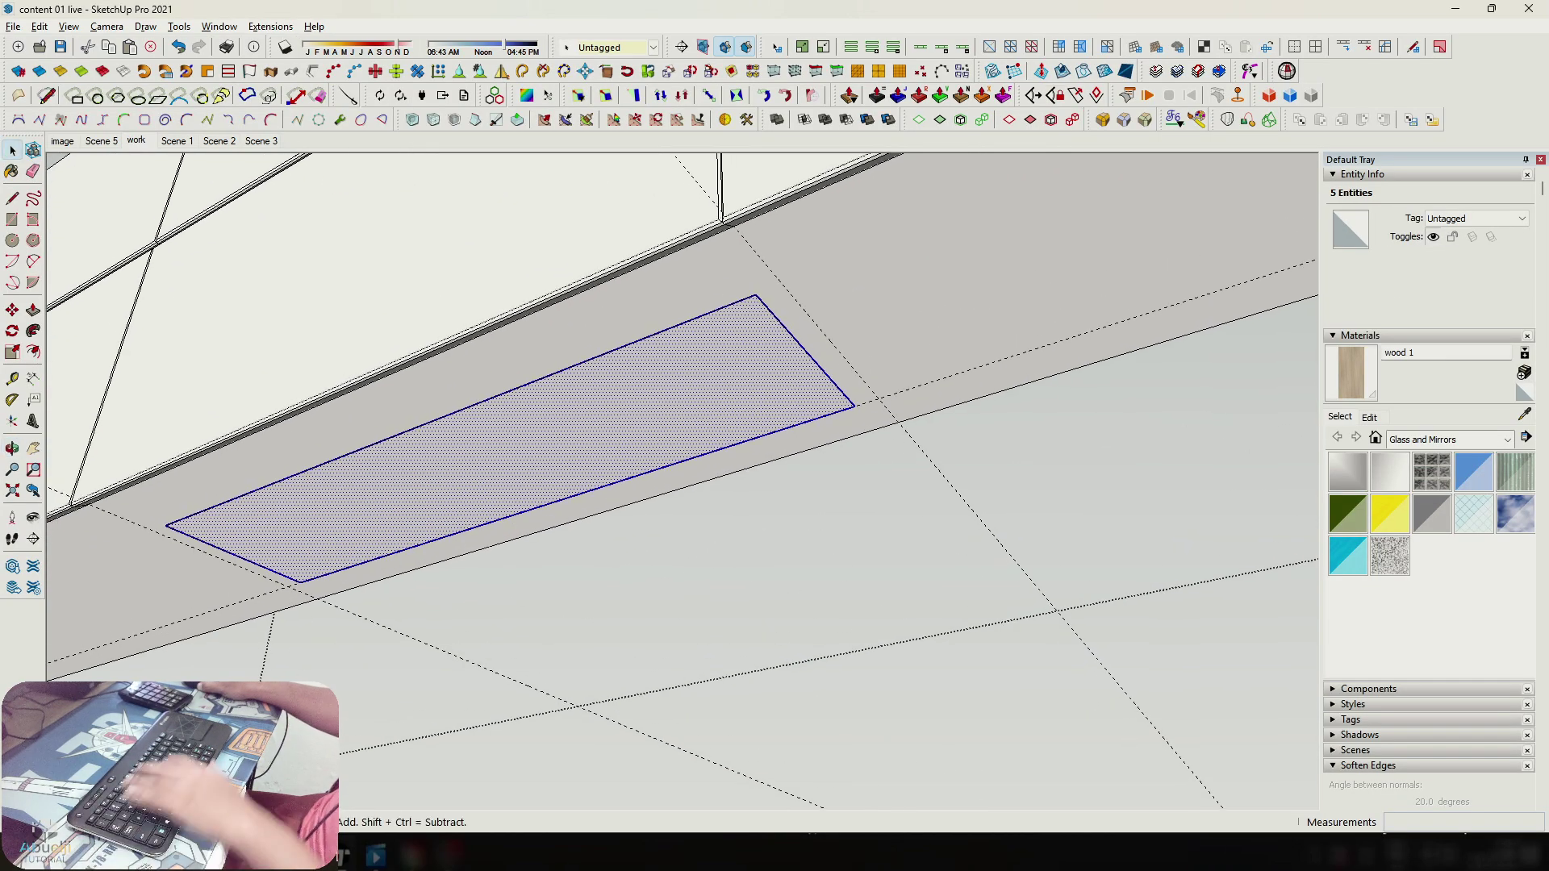
pyautogui.press('f')
pyautogui.scroll(2, 691, 313)
pyautogui.click(692, 313)
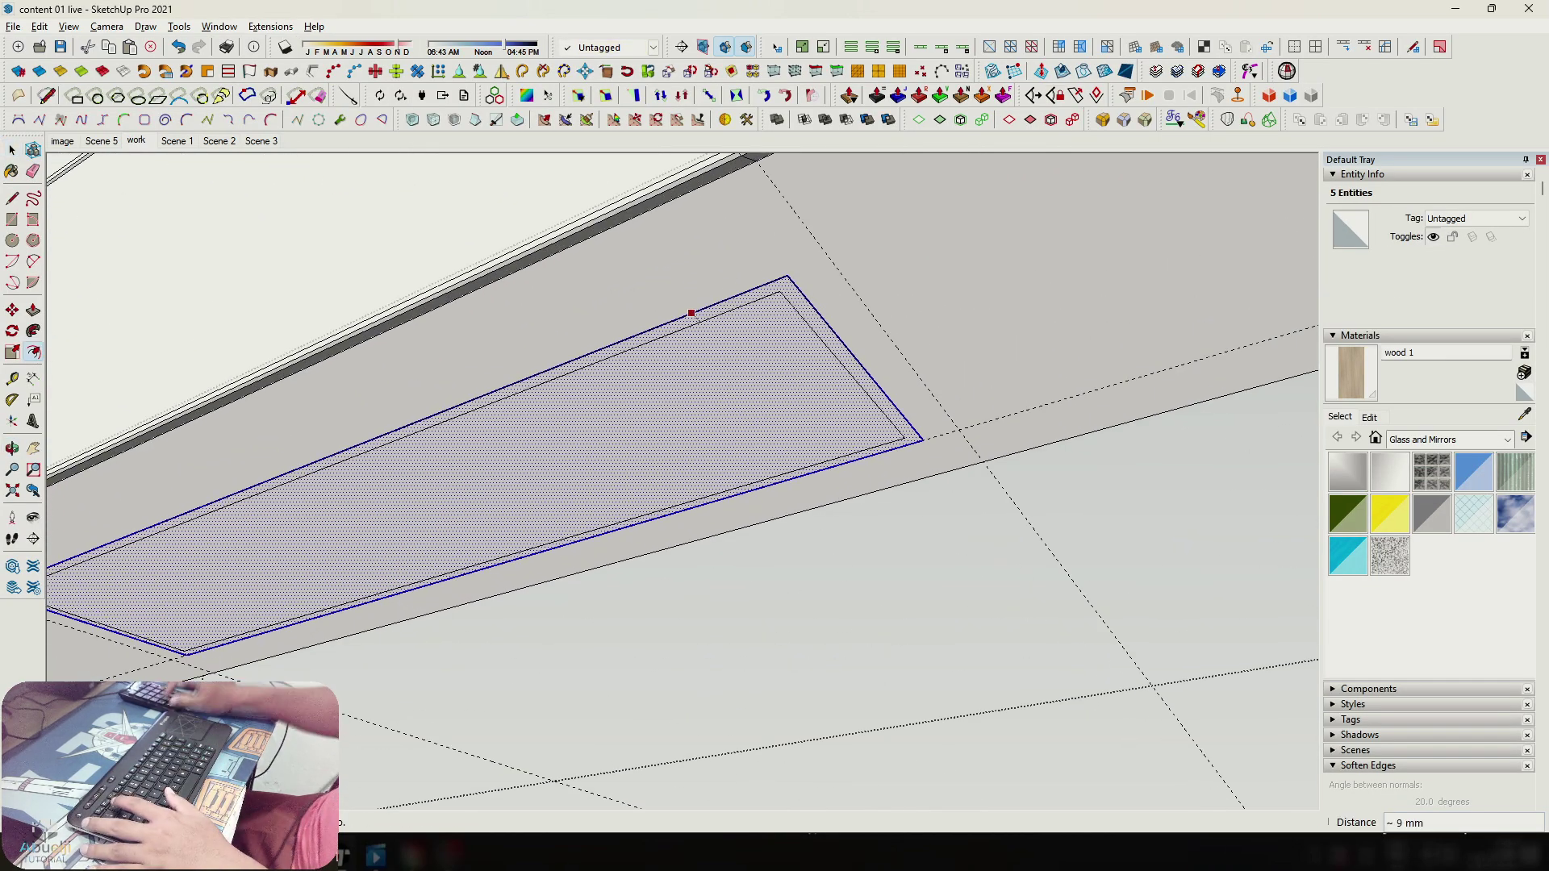
pyautogui.write('10')
pyautogui.press('Return')
pyautogui.press('space')
pyautogui.click(688, 383)
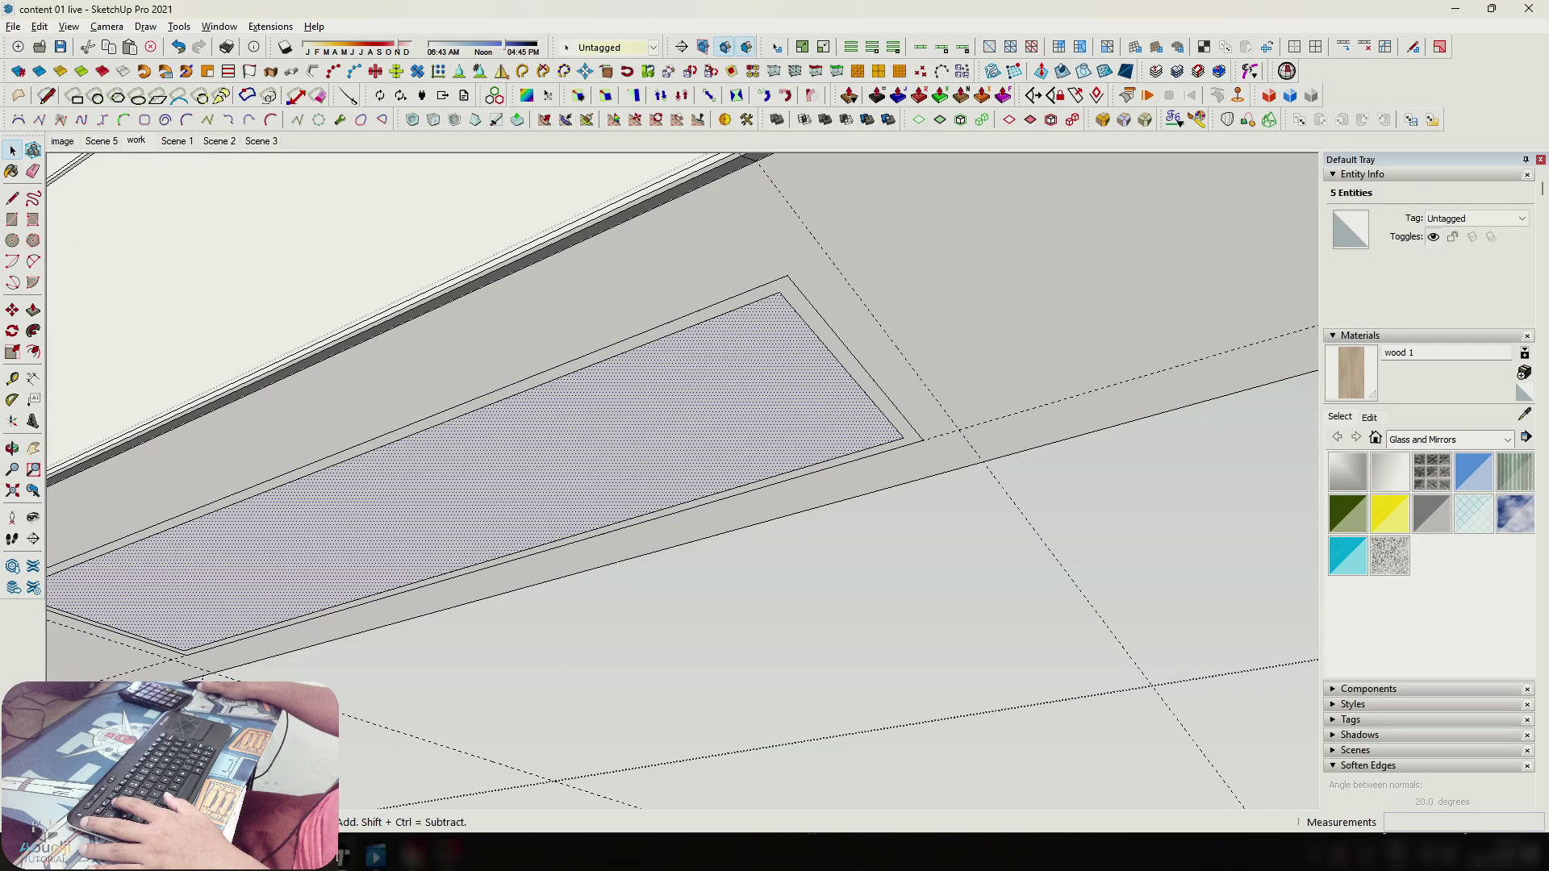
pyautogui.press('Delete')
# Extrude the frame around the recess opening by 3 mm.
pyautogui.scroll(1, 858, 456)
pyautogui.press('p')
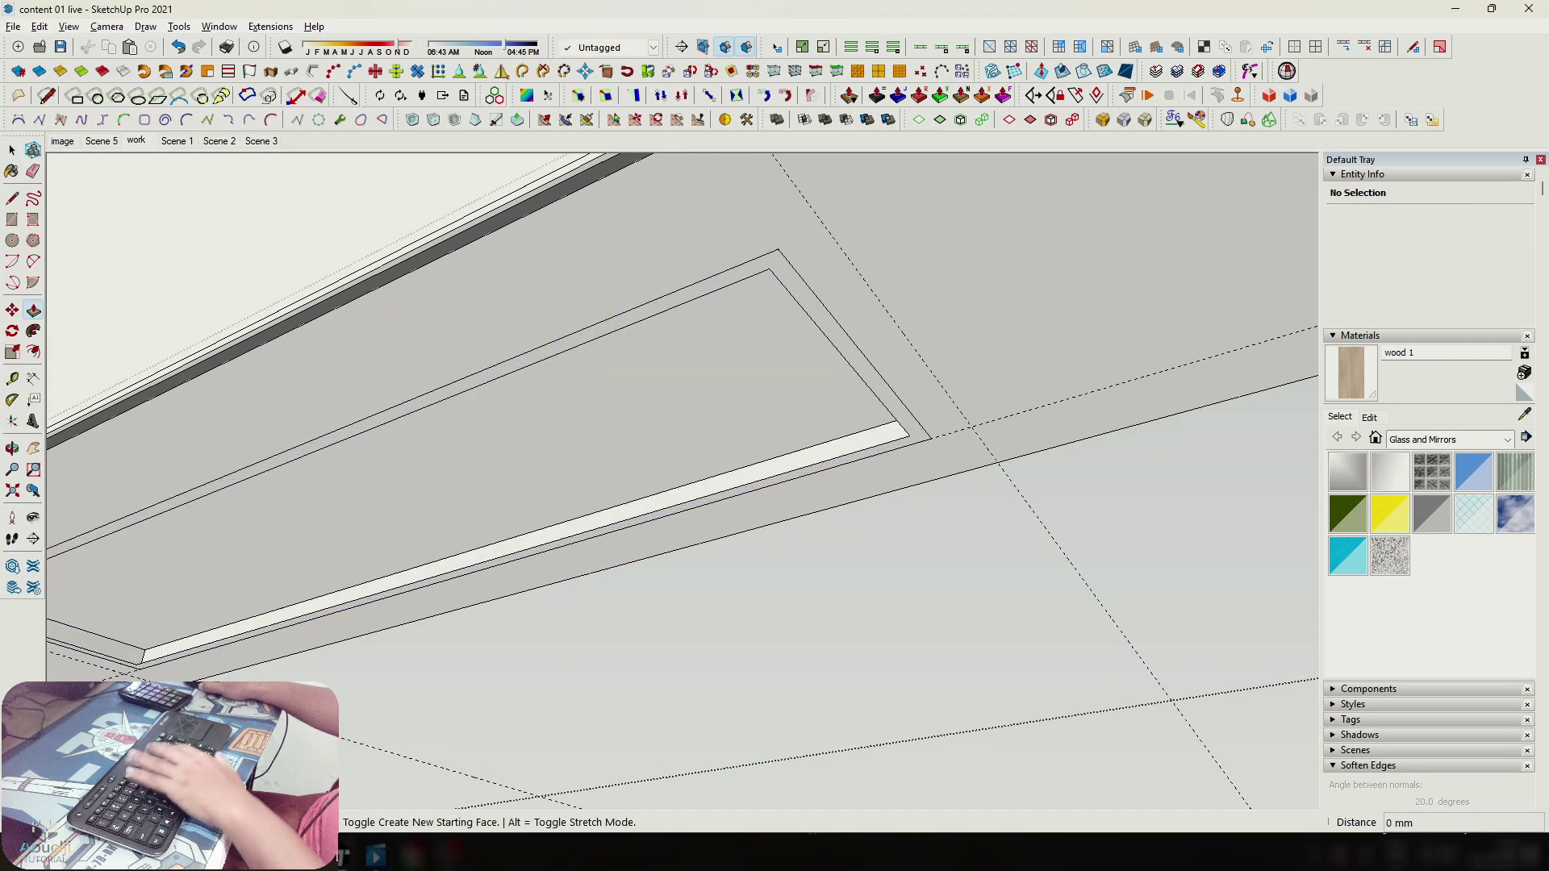
pyautogui.scroll(1, 858, 457)
pyautogui.doubleClick(857, 456)
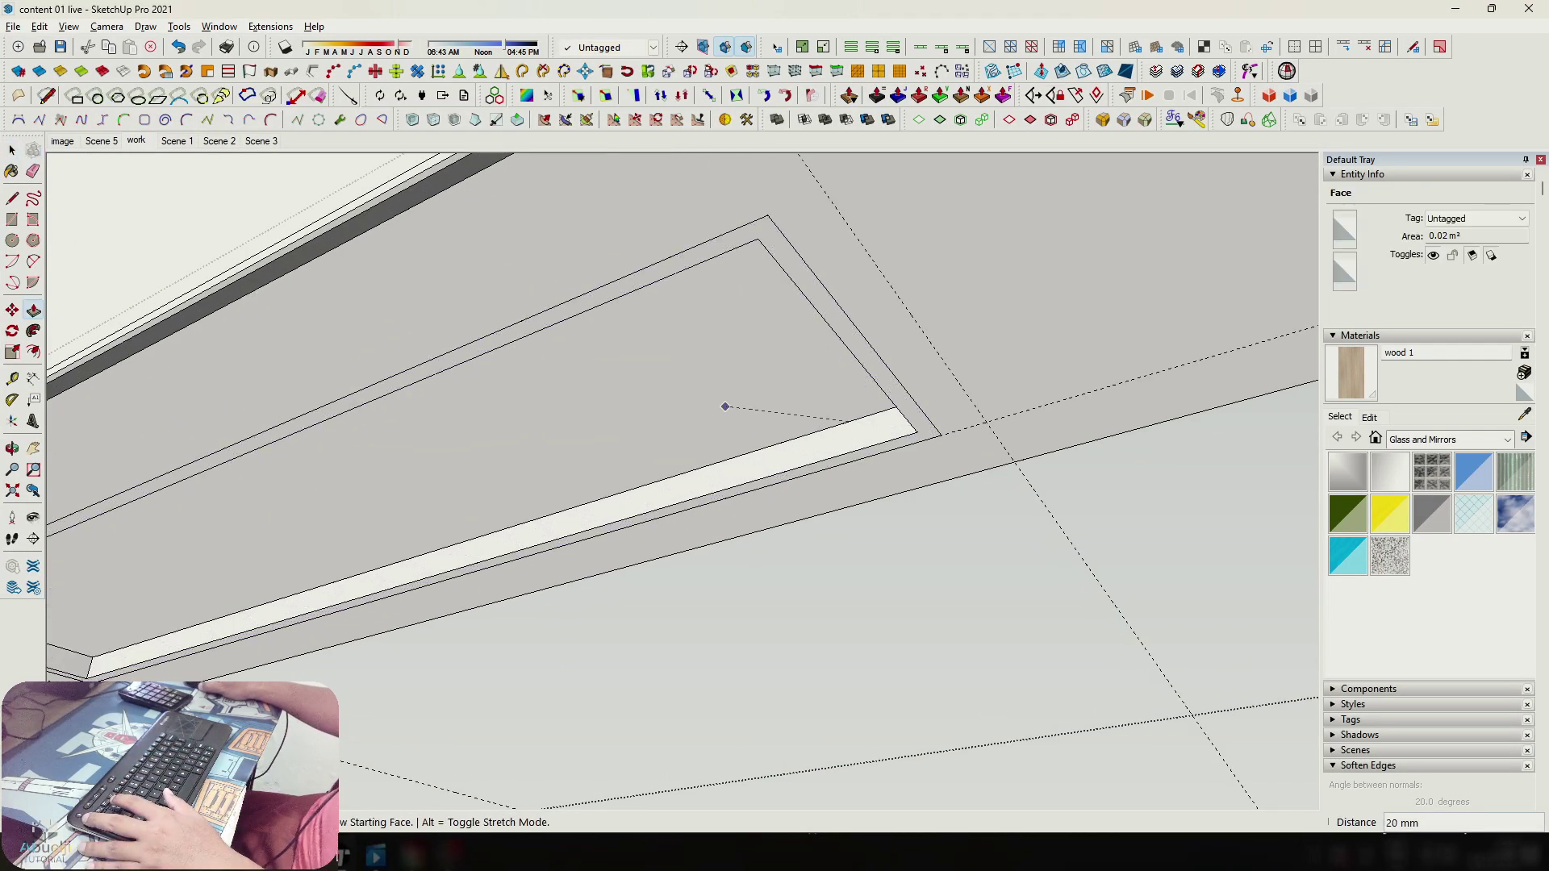
pyautogui.doubleClick(726, 246)
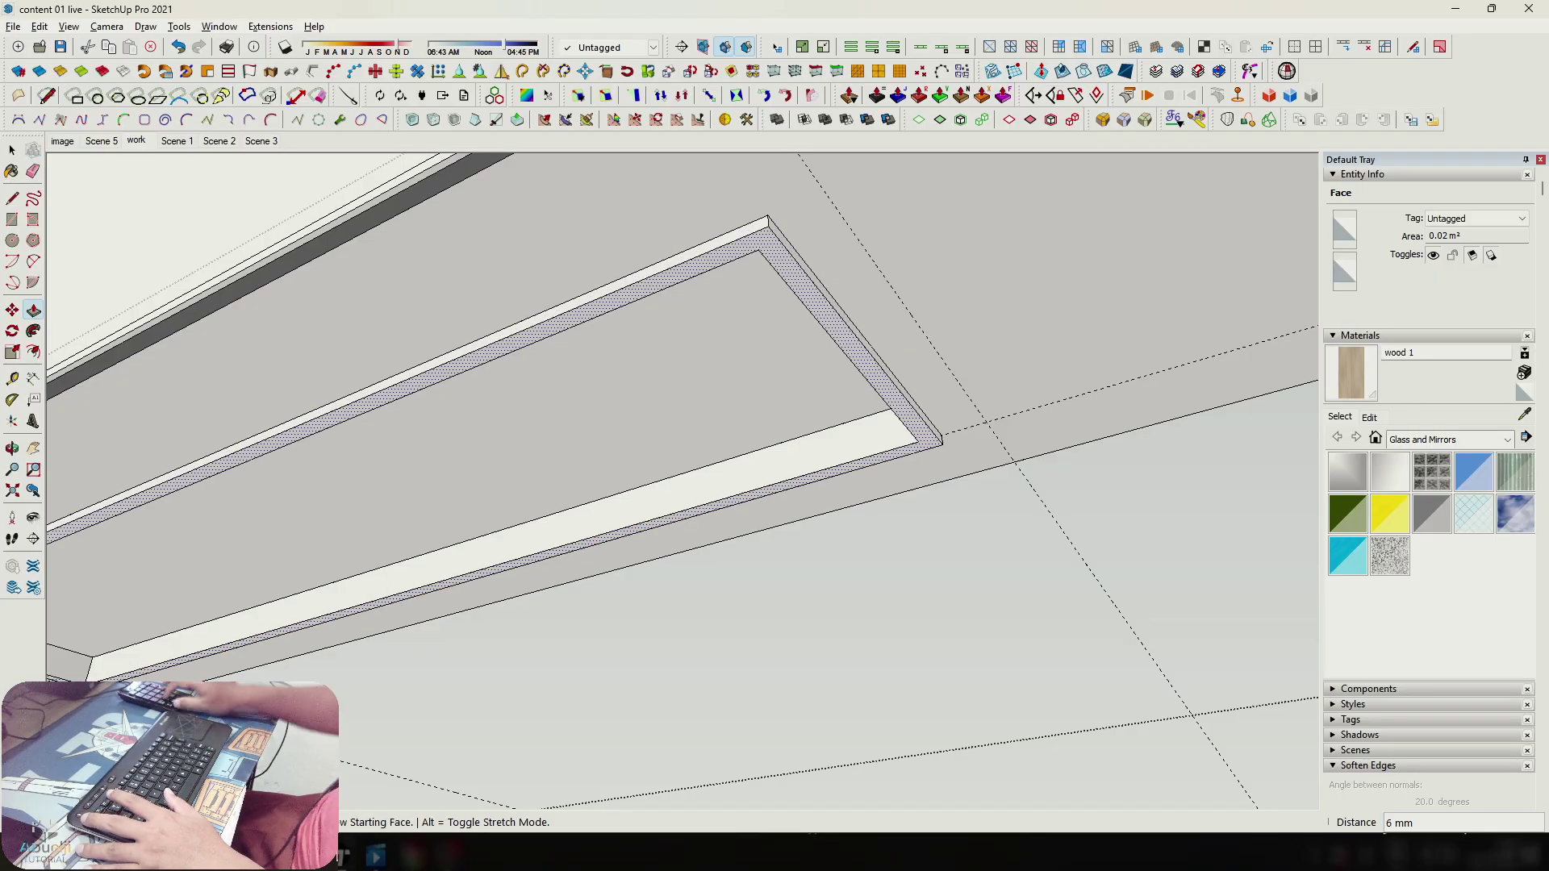
pyautogui.press('Return')
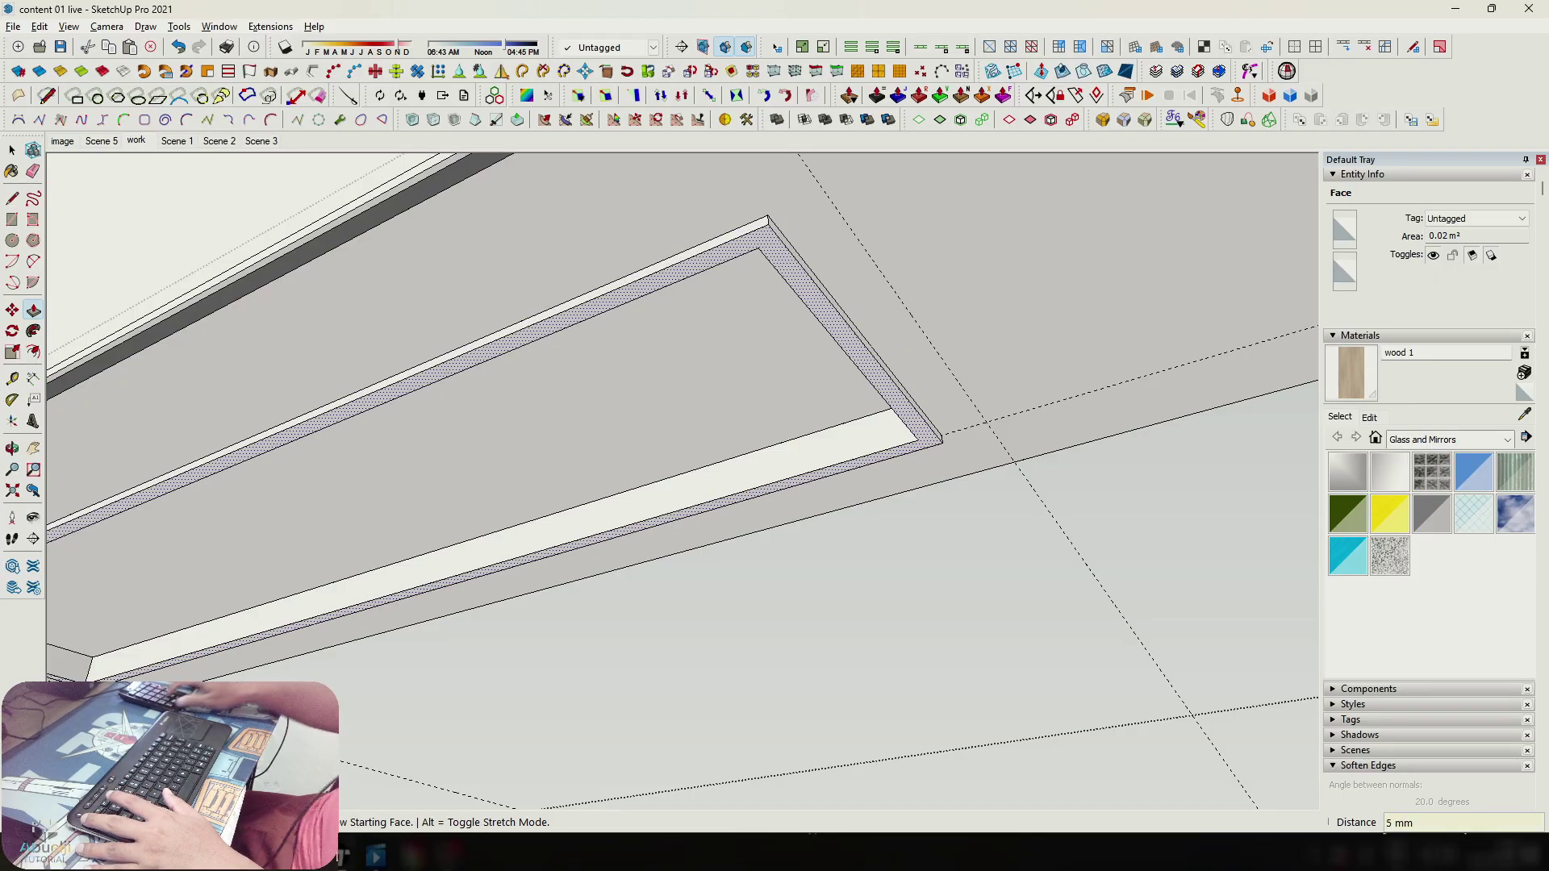
pyautogui.write('3')
pyautogui.press('Return')
# Select the whole extruded frame and make it a group.
pyautogui.moveTo(726, 250); pyautogui.dragTo(734, 262, button='middle')
pyautogui.press('space')
pyautogui.doubleClick(726, 265)
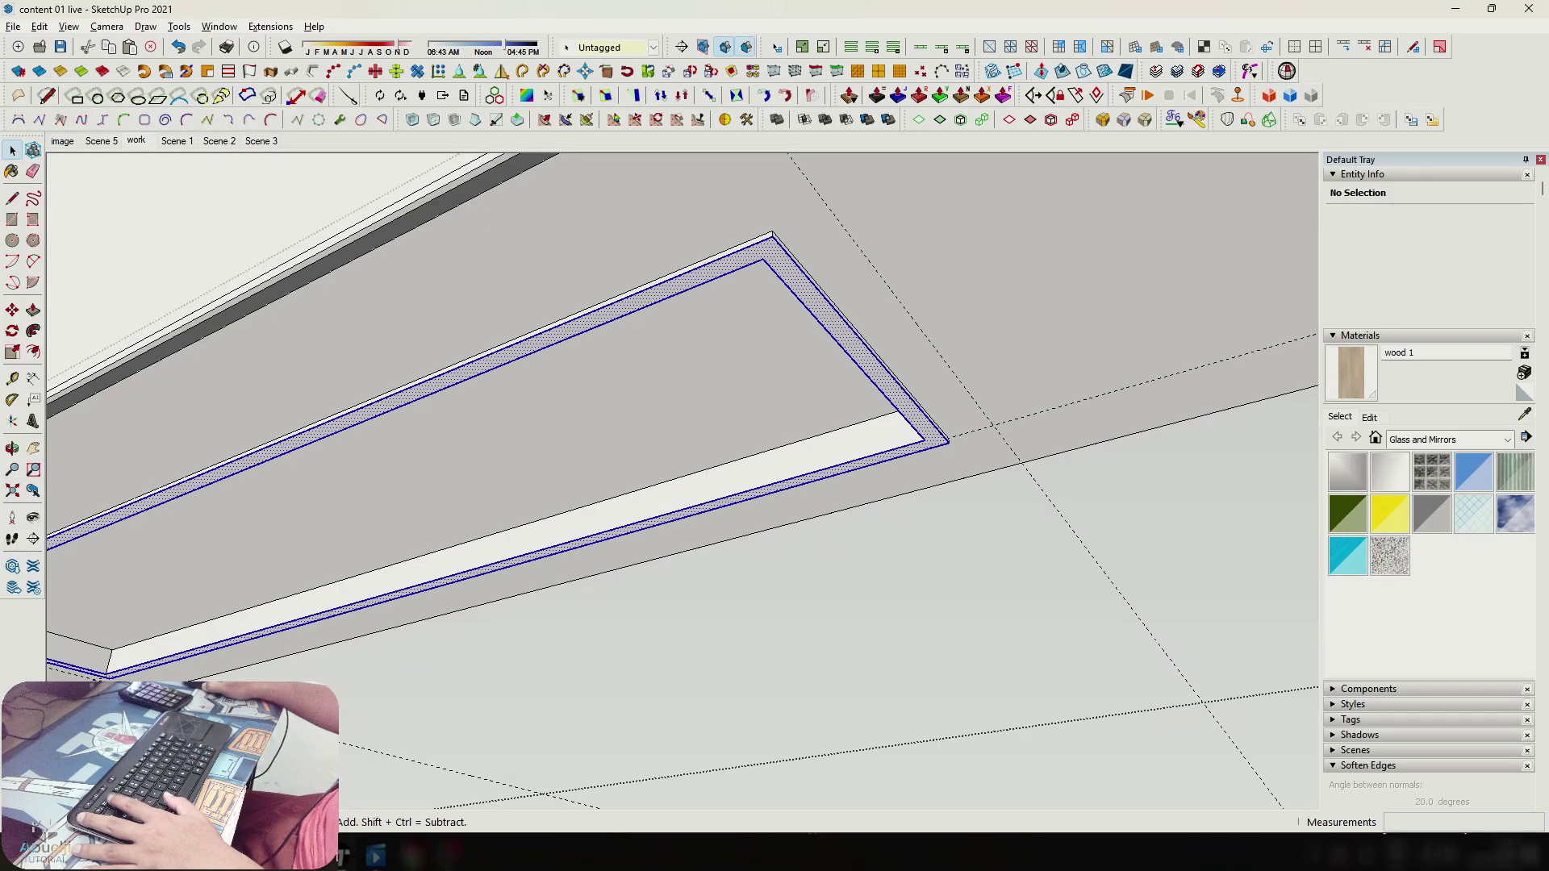
pyautogui.tripleClick(726, 265)
pyautogui.hotkey('ctrl', 'g')
# Draw an upright rectangle of about 23 x 5 mm on the recess's short end wall, starting at the inner corner.
pyautogui.keyDown('shift'); pyautogui.moveTo(525, 451); pyautogui.dragTo(911, 295, button='middle'); pyautogui.keyUp('shift')
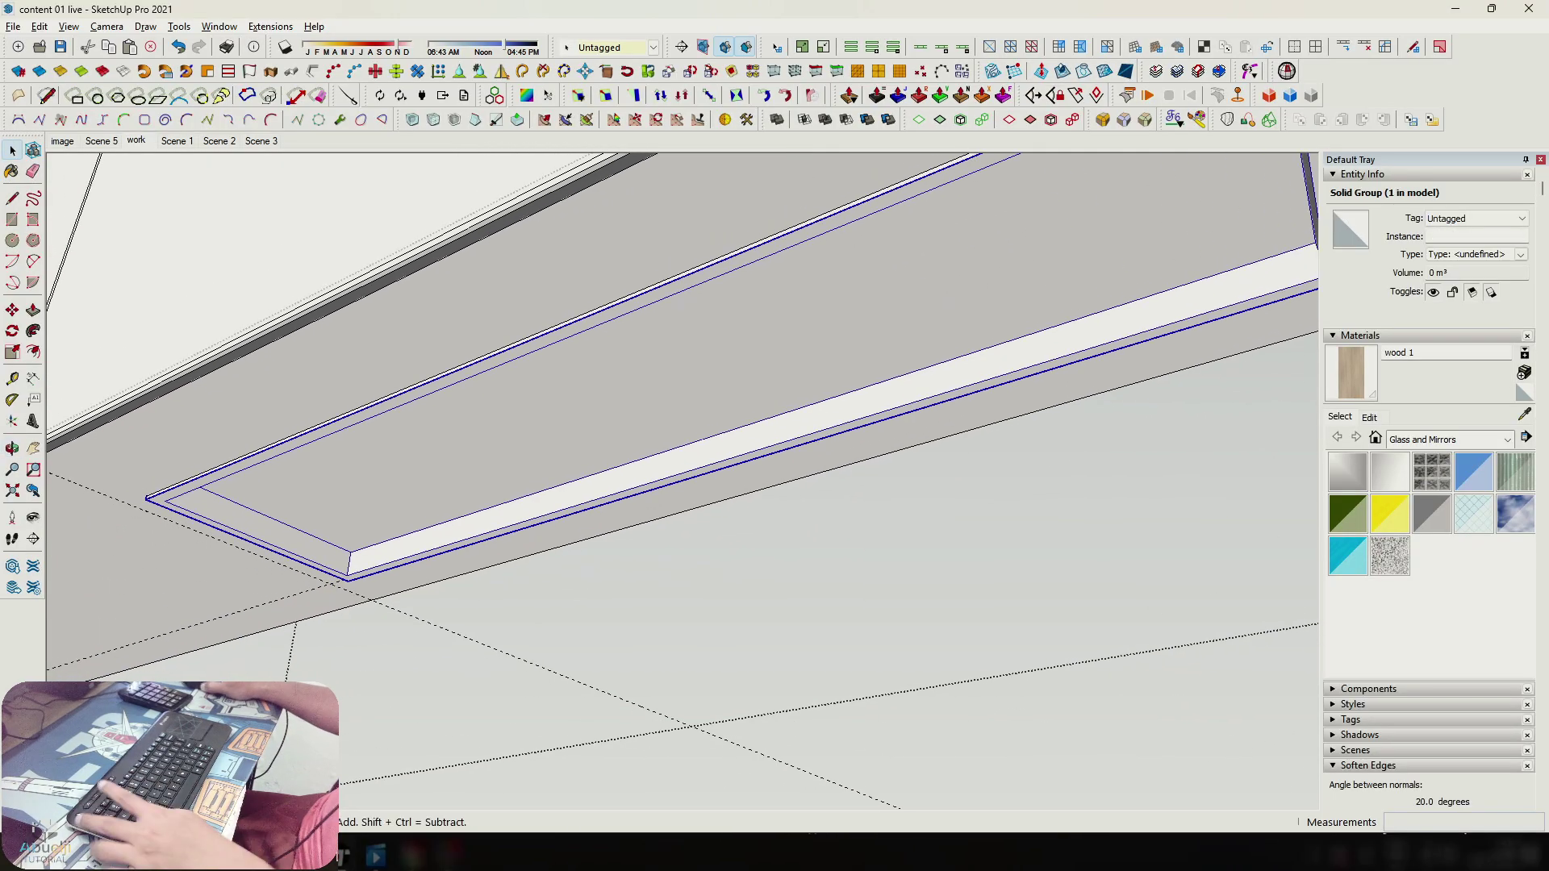
pyautogui.moveTo(355, 561); pyautogui.dragTo(315, 561, button='middle')
pyautogui.scroll(5, 419, 538)
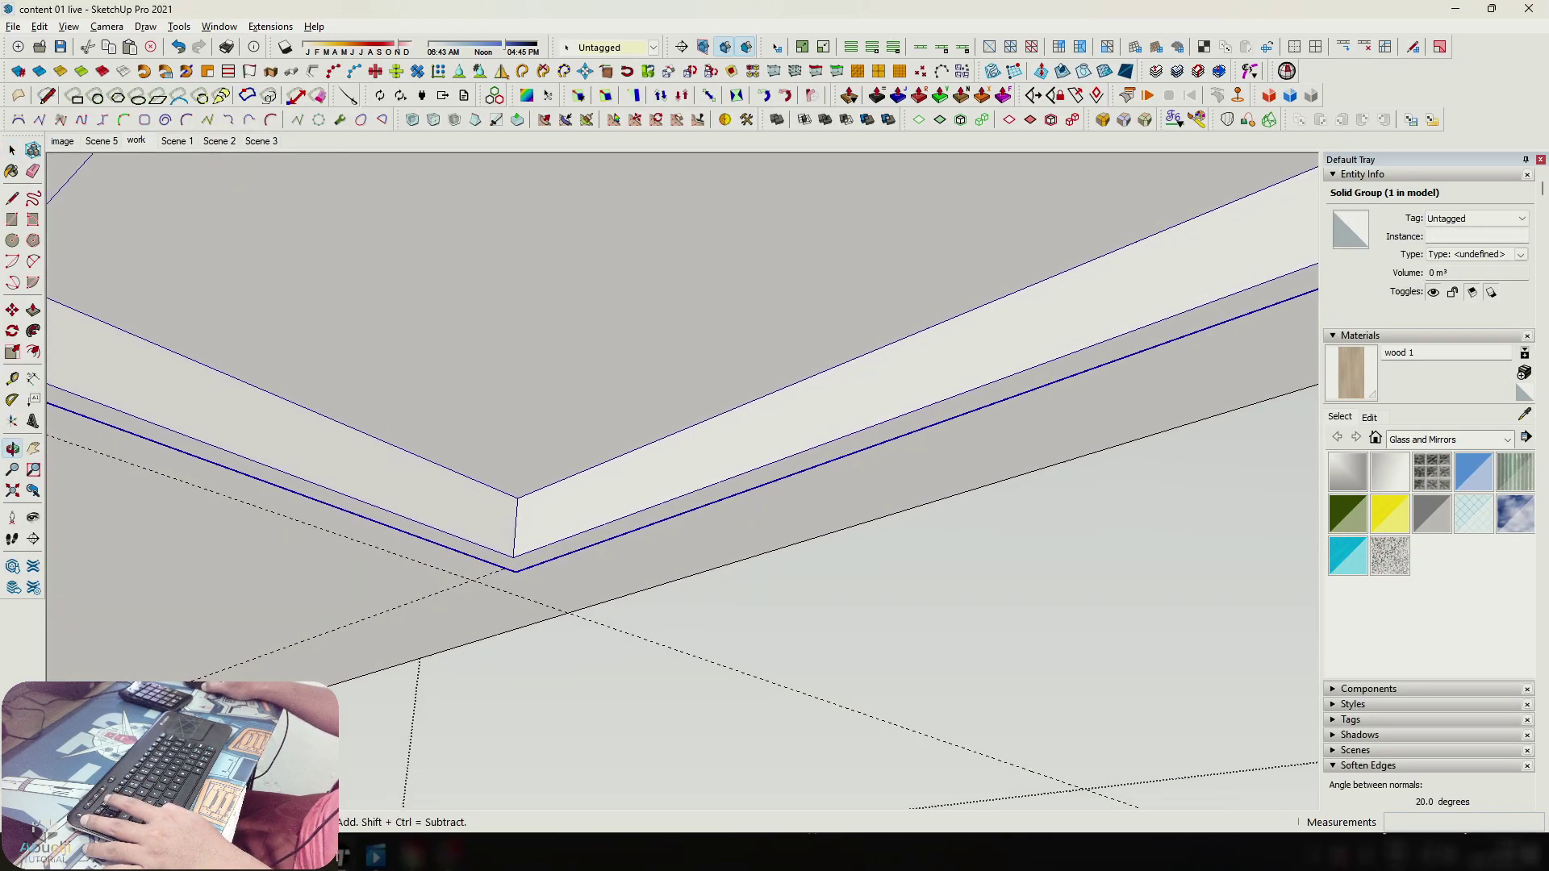
pyautogui.scroll(-1, 476, 527)
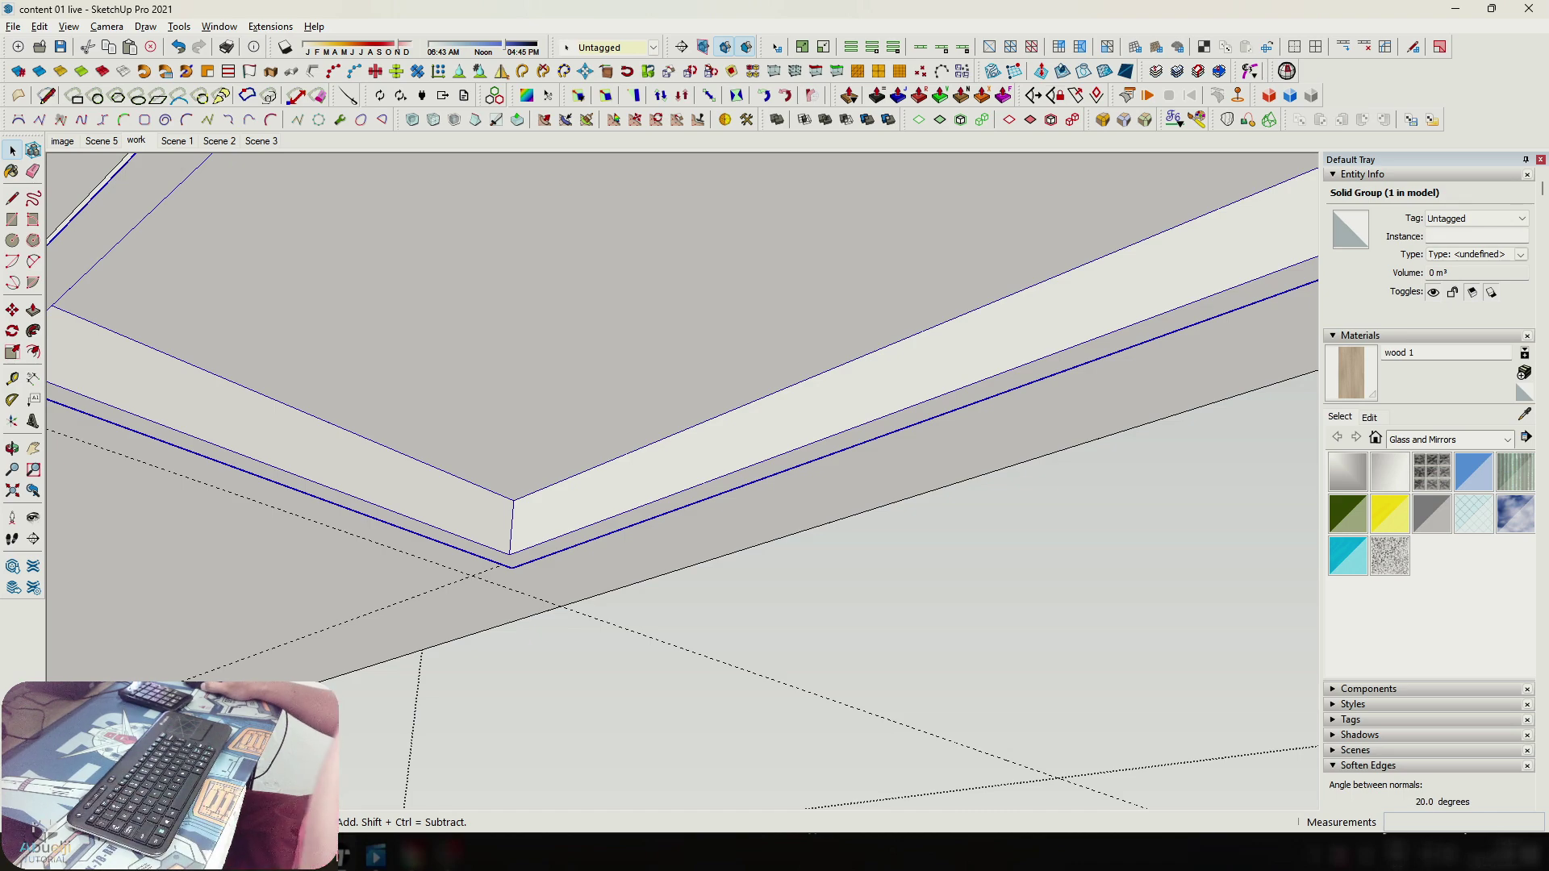
pyautogui.scroll(1, 532, 498)
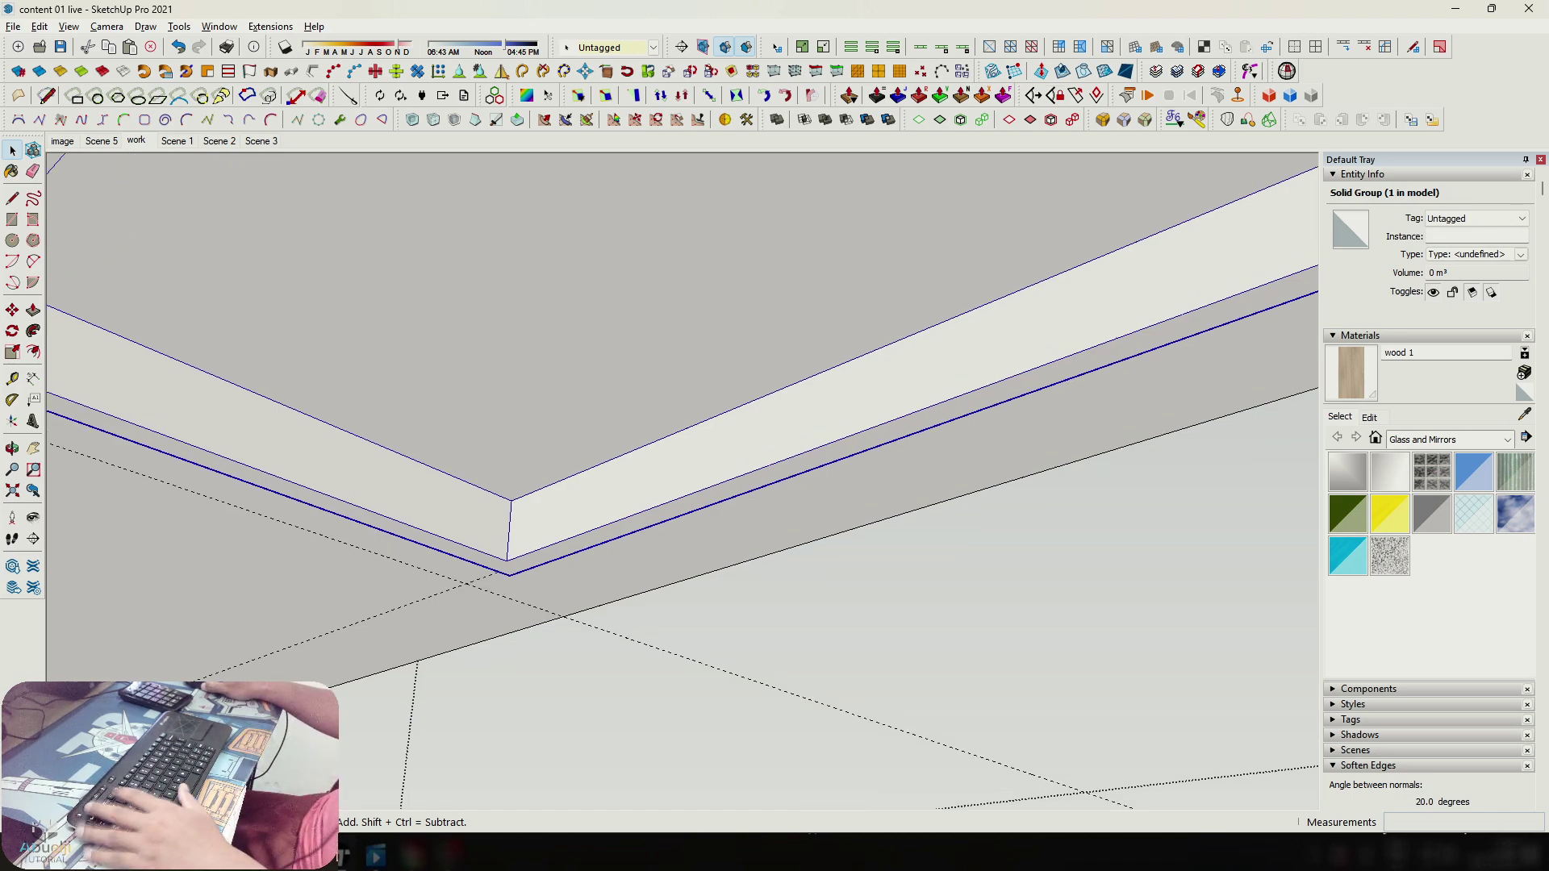
pyautogui.press('t')
pyautogui.press('r')
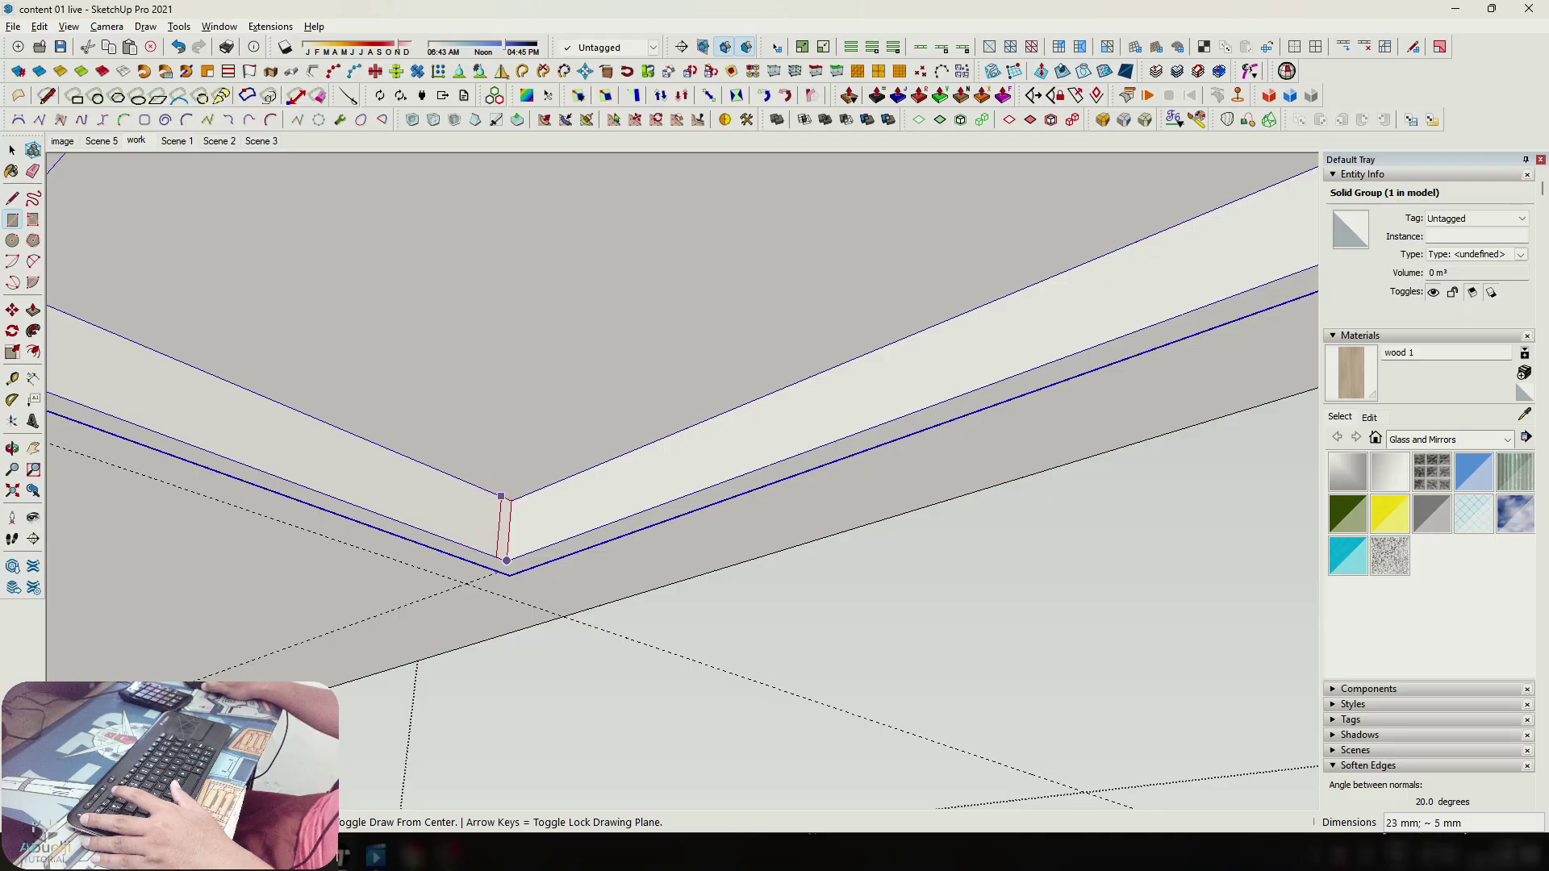
pyautogui.click(500, 496)
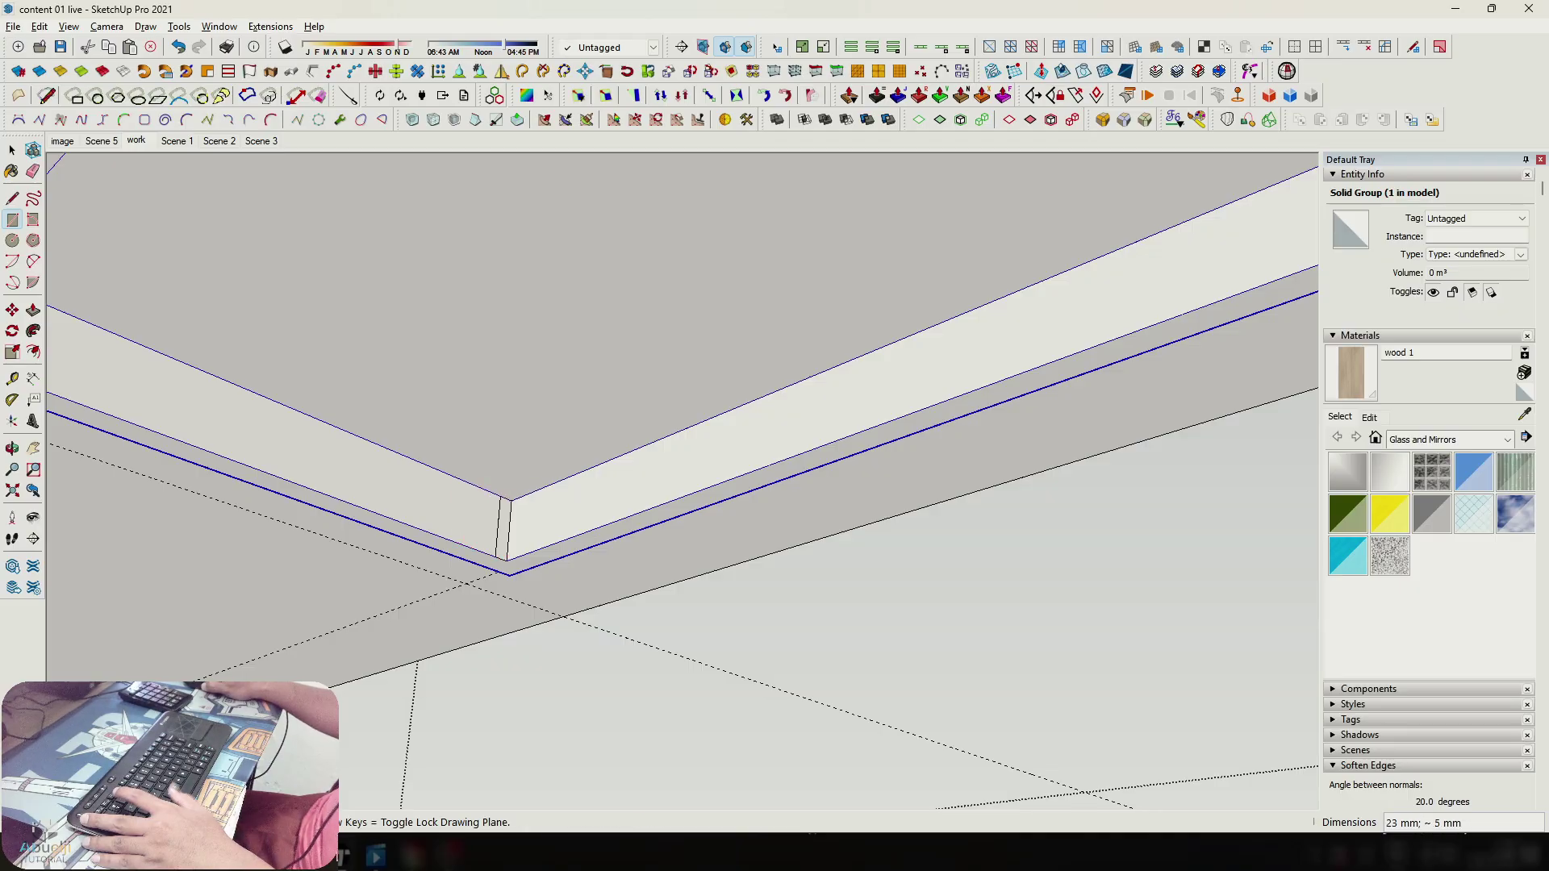
# Move the small rectangle about 7 mm along the end wall, away from the recess corner.
pyautogui.press('space')
pyautogui.doubleClick(503, 527)
pyautogui.moveTo(498, 494); pyautogui.dragTo(494, 516, button='middle')
pyautogui.press('q')
pyautogui.press('m')
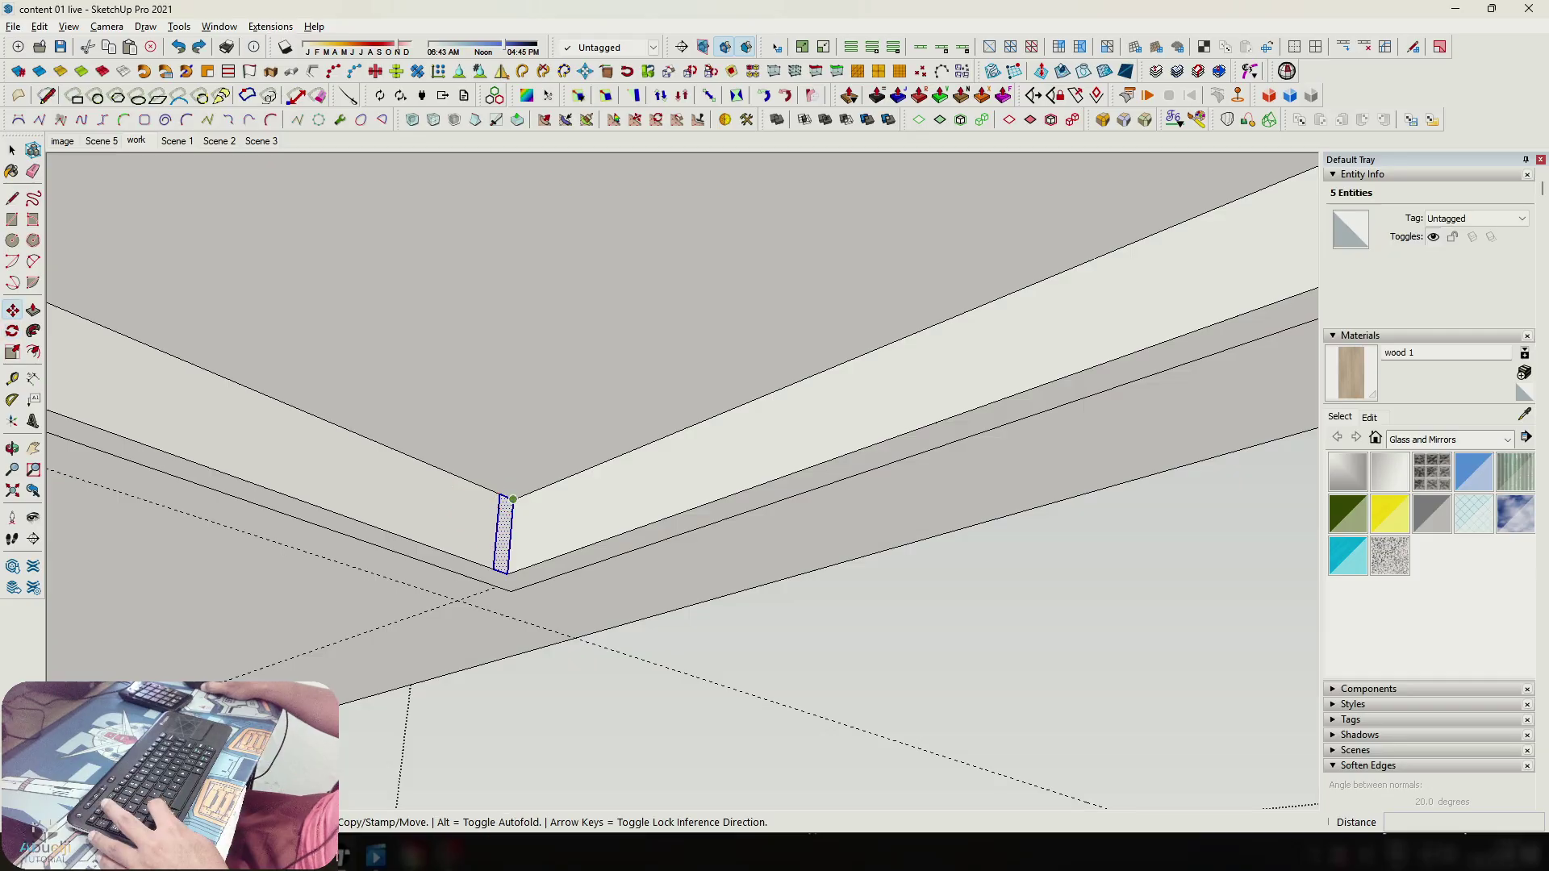
pyautogui.press('s')
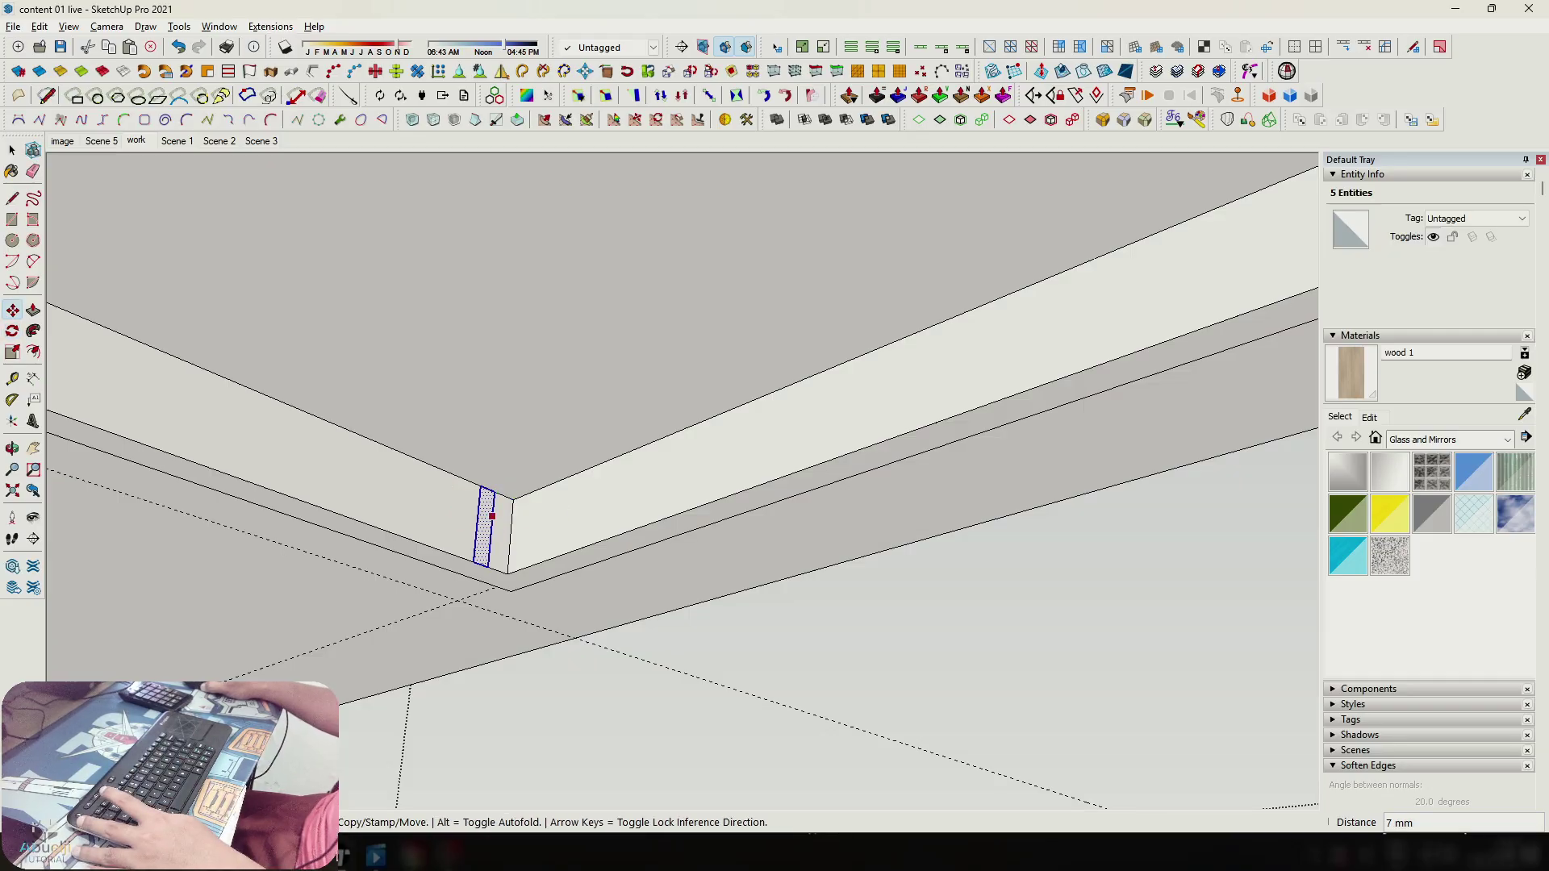
pyautogui.moveTo(499, 504); pyautogui.dragTo(488, 516, button='middle')
pyautogui.scroll(1, 497, 471)
pyautogui.keyDown('ctrl'); pyautogui.moveTo(486, 466); pyautogui.dragTo(486, 488); pyautogui.keyUp('ctrl')
pyautogui.scroll(-2, 499, 476)
# Extrude the small rectangle 780 mm along the recess to the opposite end wall to form a slat.
pyautogui.press('p')
pyautogui.click(495, 483)
pyautogui.scroll(-3, 623, 429)
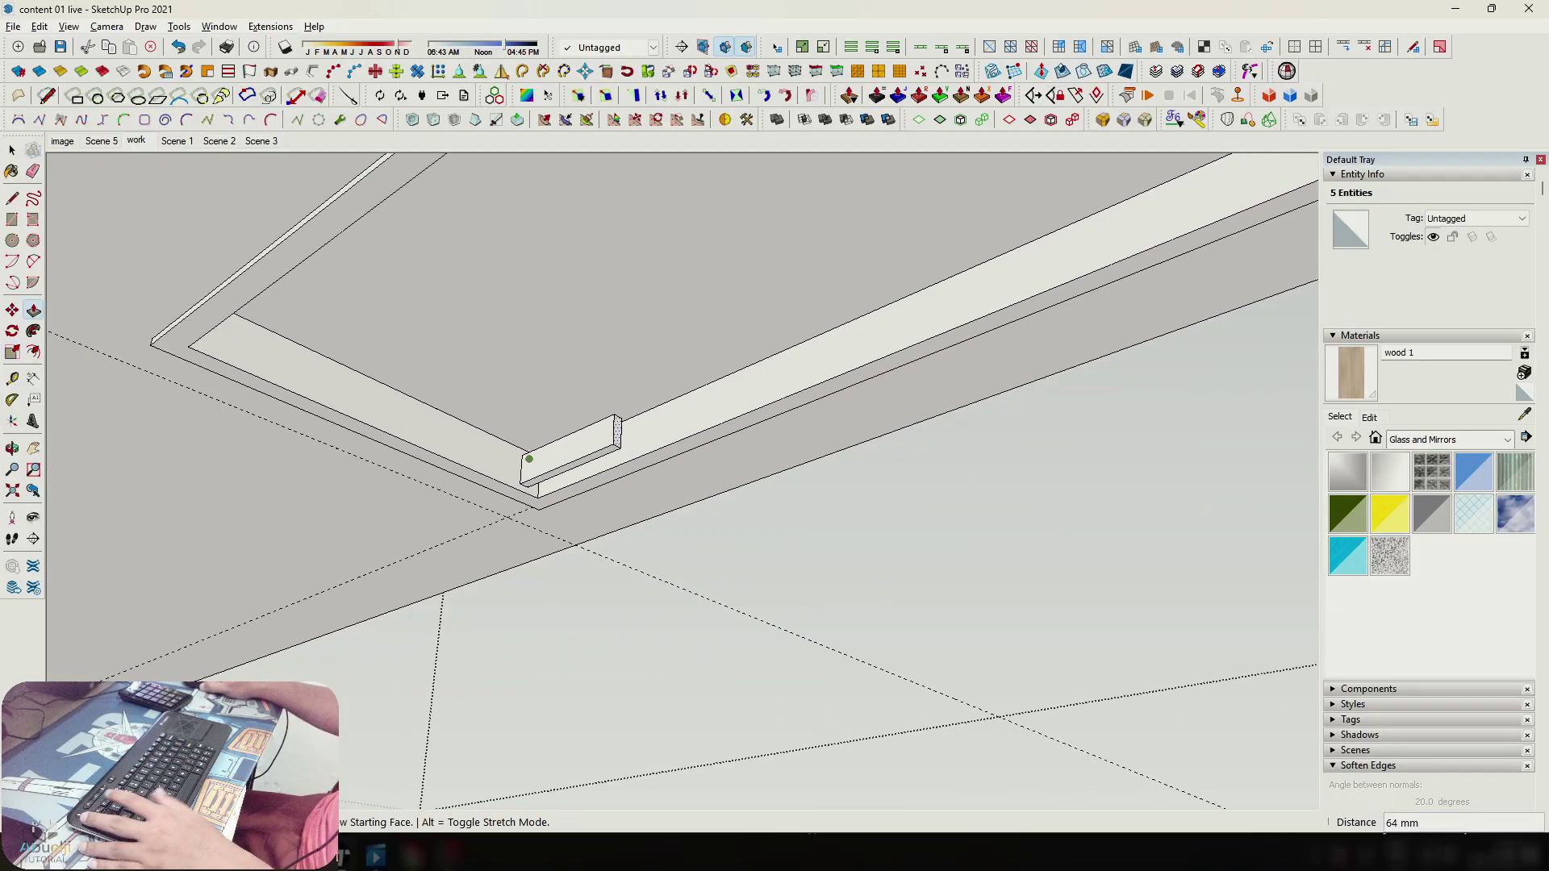
pyautogui.keyDown('shift'); pyautogui.moveTo(623, 429); pyautogui.dragTo(398, 555, button='middle'); pyautogui.keyUp('shift')
pyautogui.scroll(-2, 398, 555)
pyautogui.keyDown('shift'); pyautogui.moveTo(641, 466); pyautogui.dragTo(456, 581, button='middle'); pyautogui.keyUp('shift')
pyautogui.scroll(3, 772, 473)
pyautogui.click(769, 474)
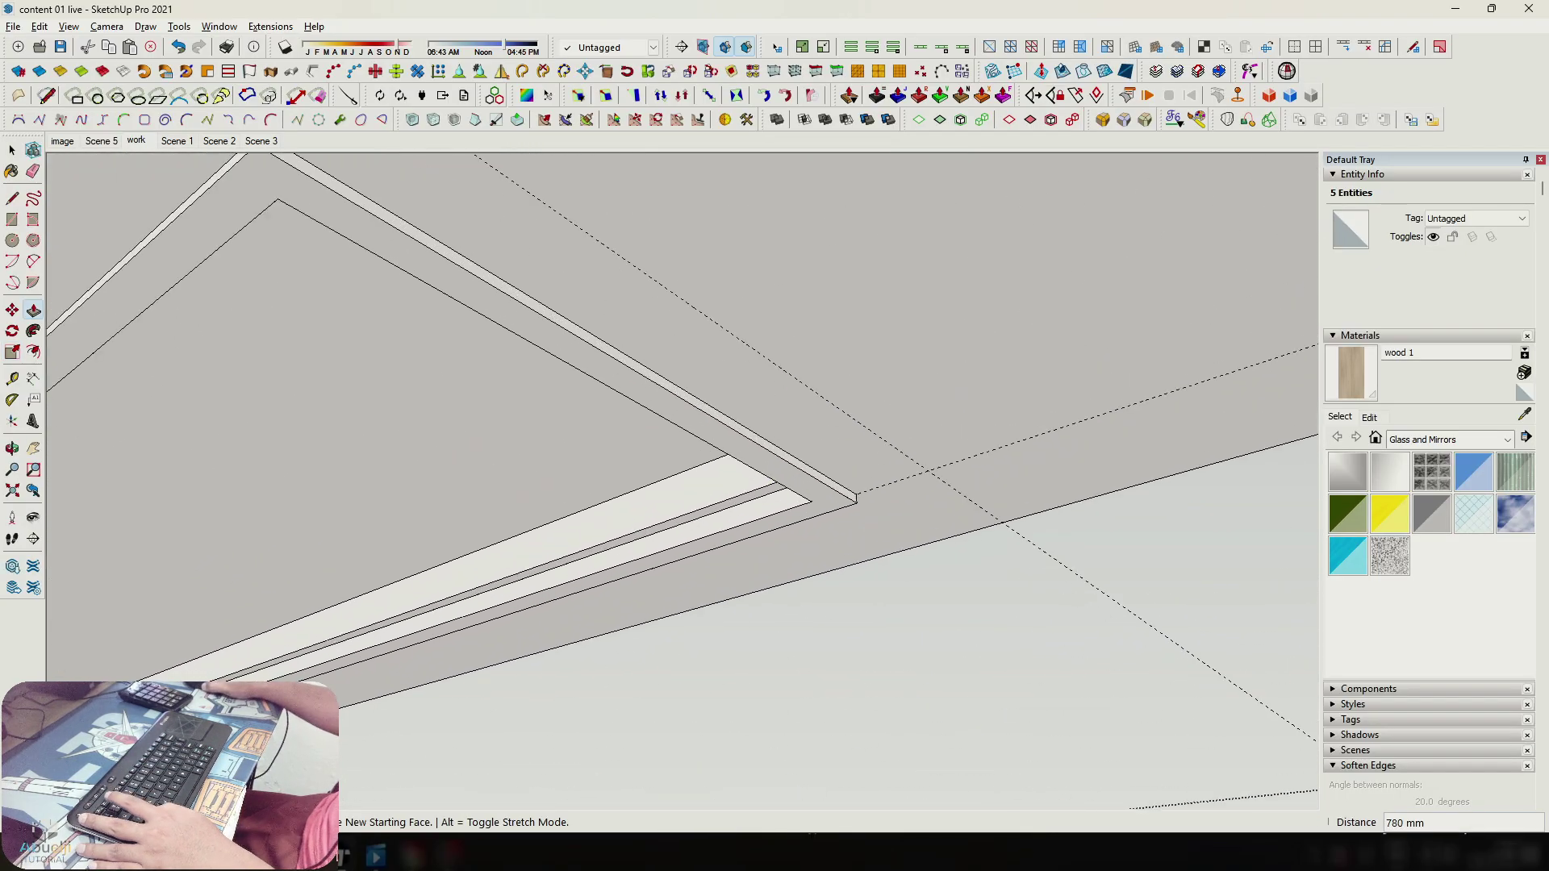
# Push the slat's long side face in by 4 mm to thin it.
pyautogui.scroll(3, 771, 473)
pyautogui.click(769, 472)
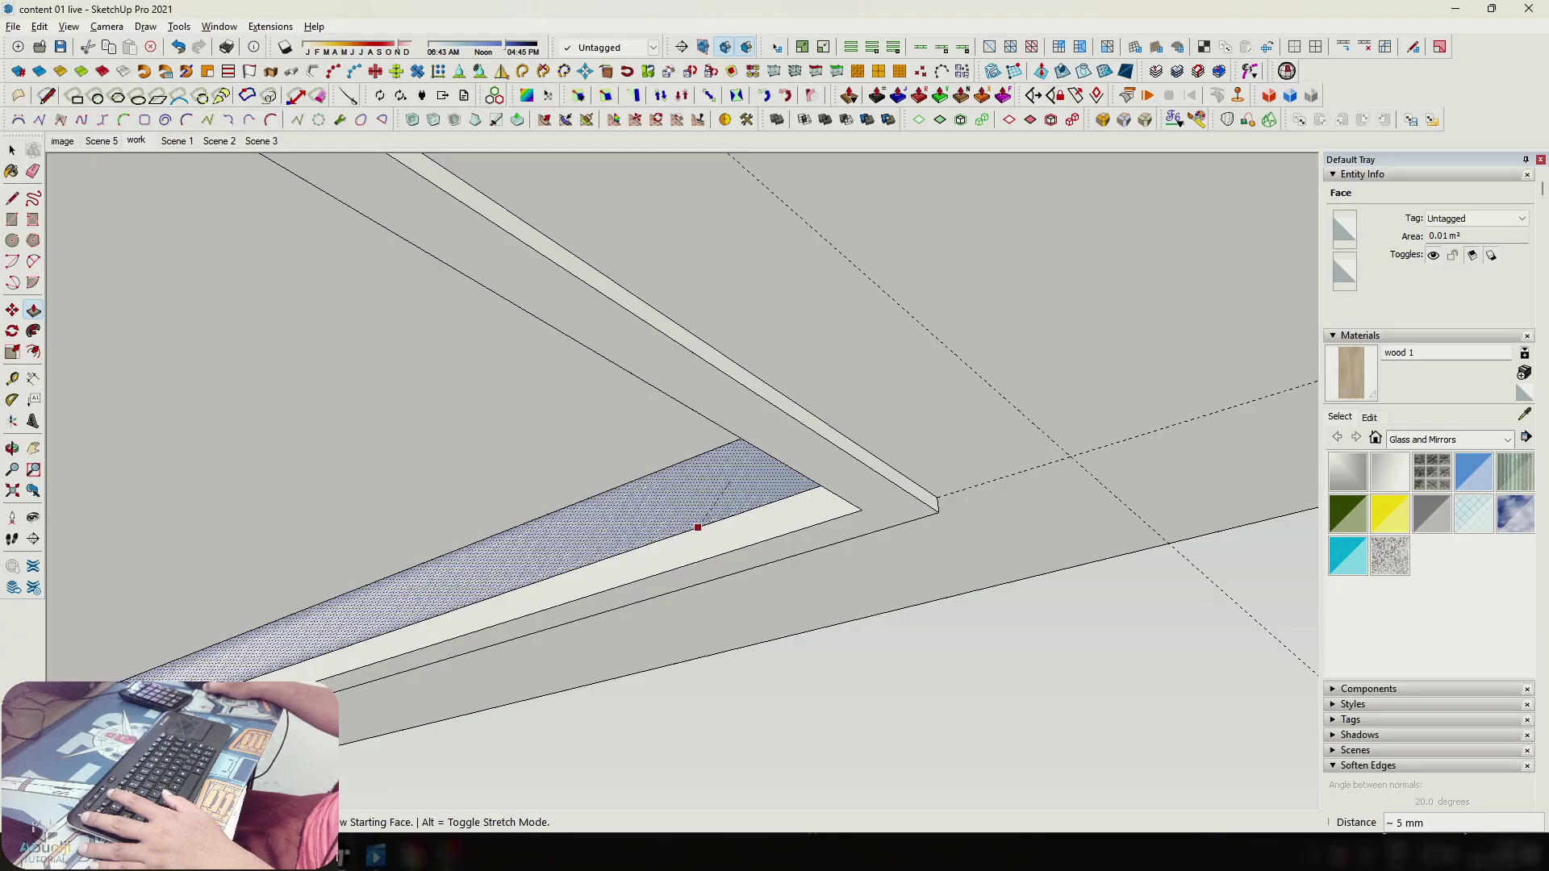
pyautogui.press('Return')
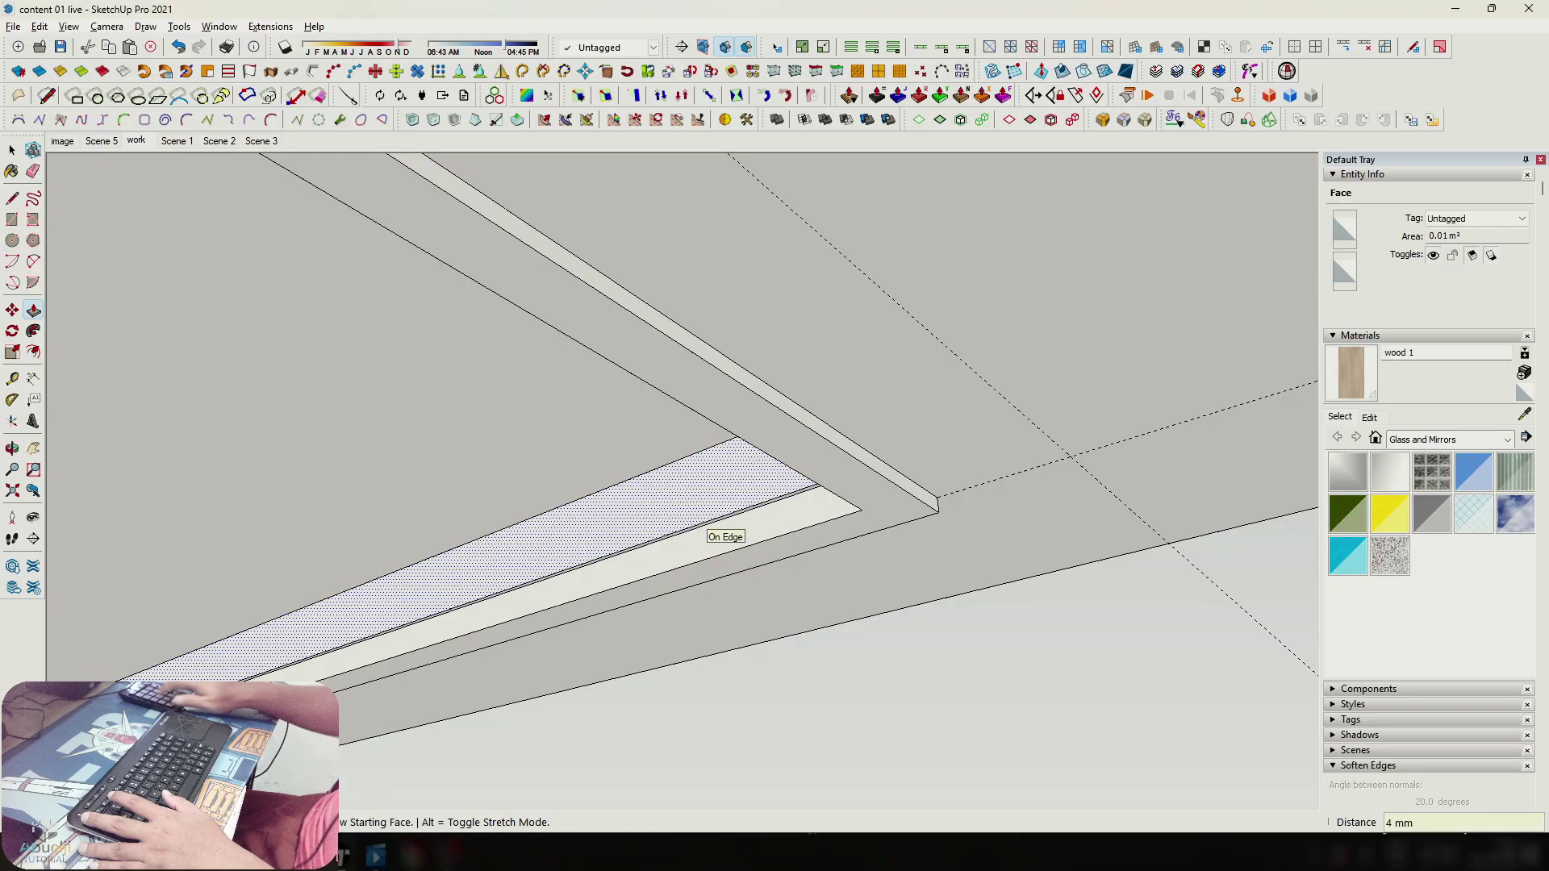
# Select the whole thin slat and make it a group.
pyautogui.moveTo(697, 528); pyautogui.dragTo(532, 520, button='middle')
pyautogui.press('space')
pyautogui.doubleClick(750, 486)
pyautogui.tripleClick(750, 486)
pyautogui.hotkey('ctrl', 'g')
# Copy the slat to the opposite long side of the recess and divide the distance into 15 equally spaced copies.
pyautogui.press('m')
pyautogui.scroll(2, 761, 606)
pyautogui.scroll(1, 762, 605)
pyautogui.click(751, 648)
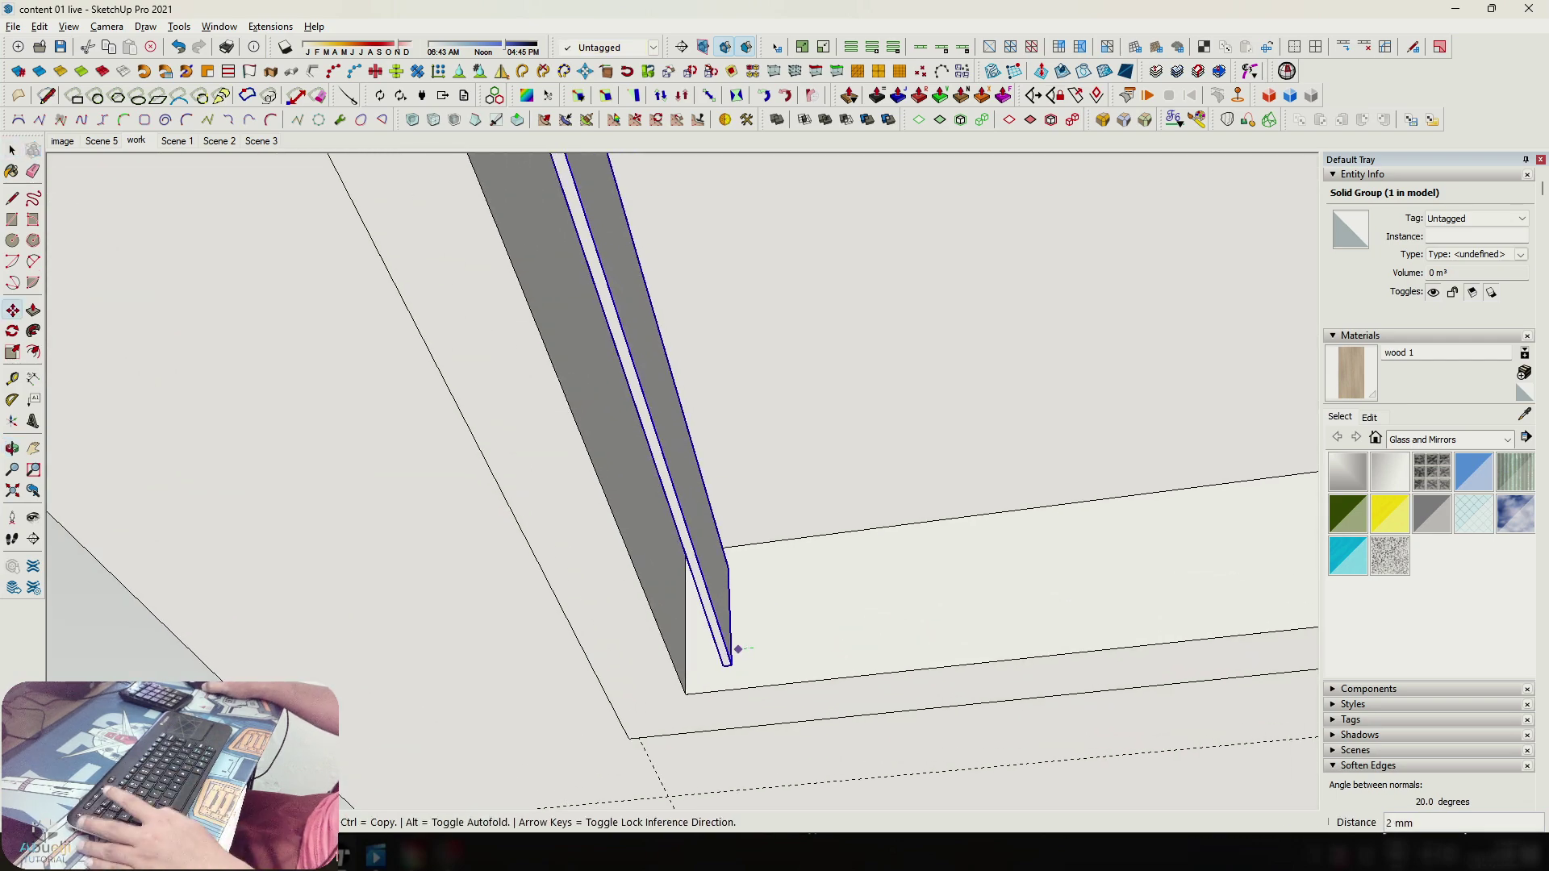
pyautogui.click(714, 651)
pyautogui.press('Escape')
pyautogui.moveTo(723, 646); pyautogui.dragTo(178, 682, button='middle')
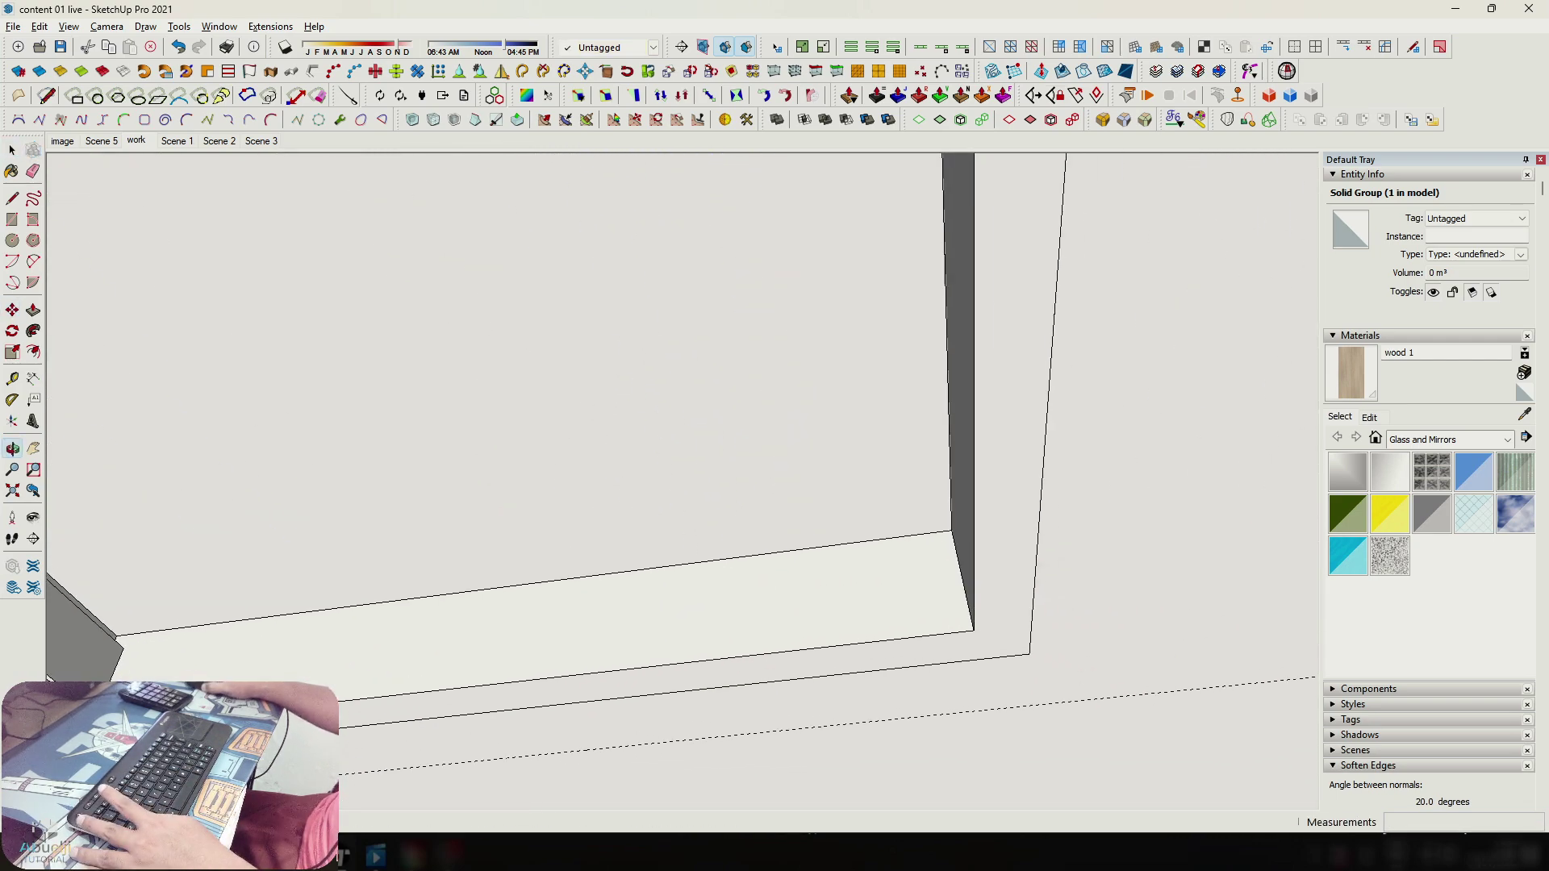
pyautogui.moveTo(843, 617); pyautogui.dragTo(883, 607, button='middle')
pyautogui.click(983, 598)
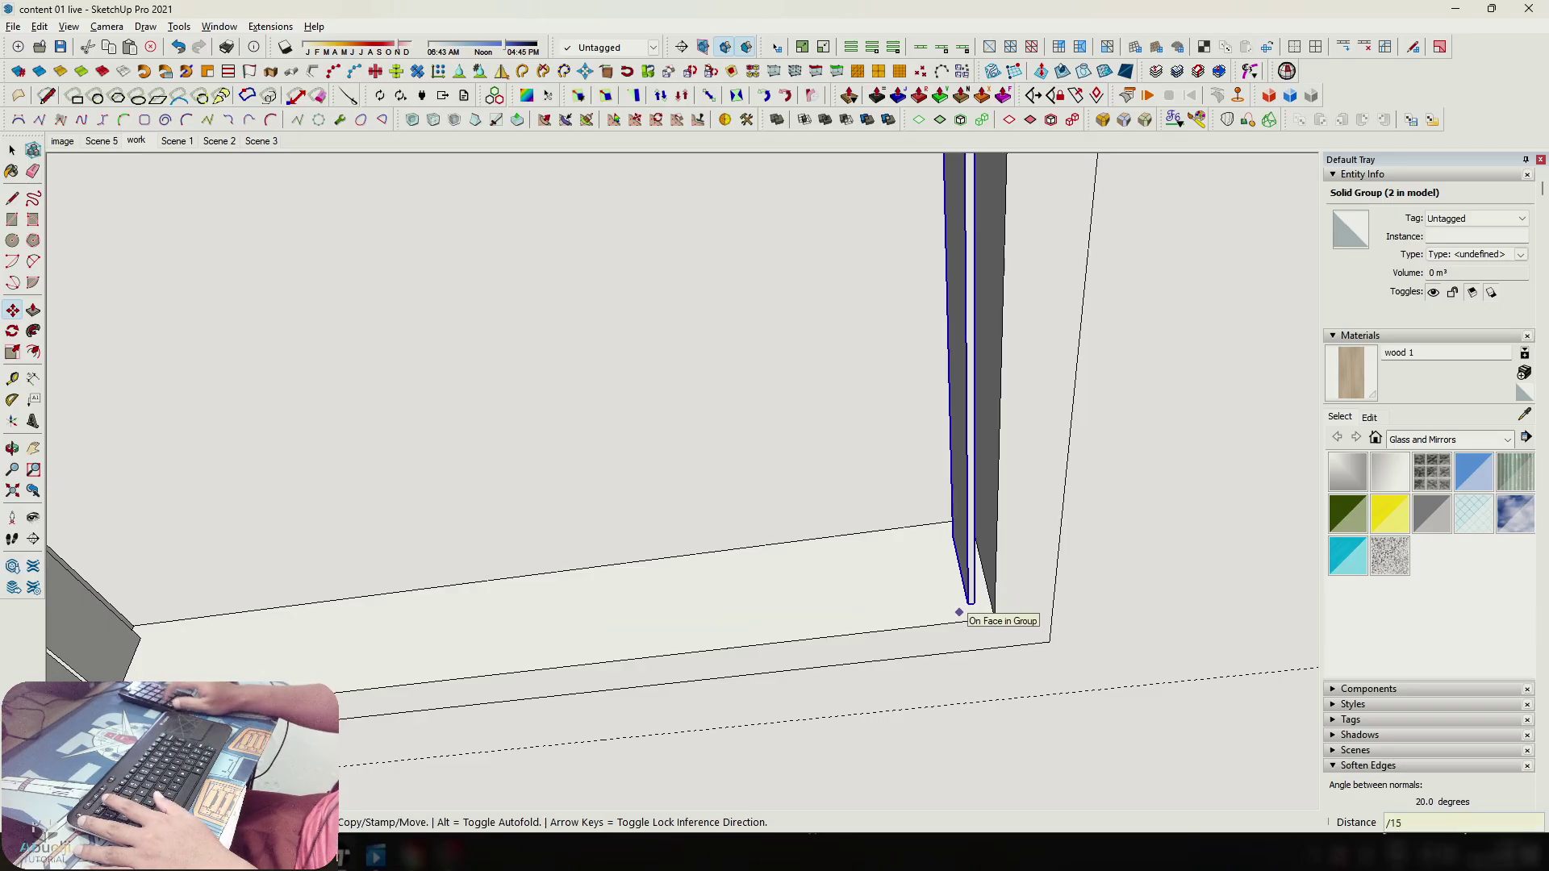
pyautogui.press('Return')
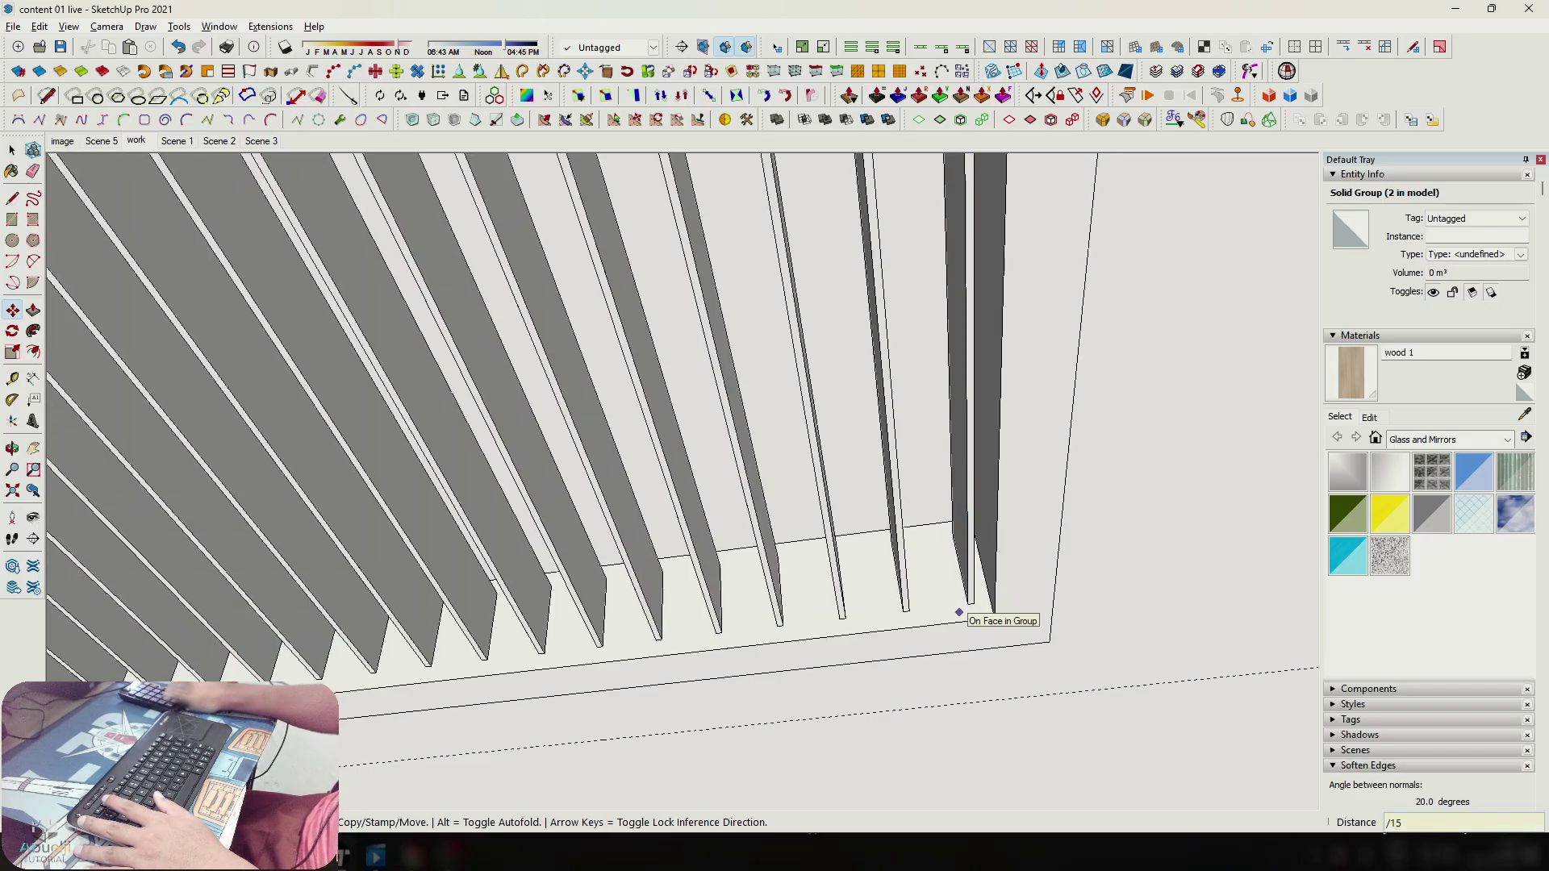
# Change the slat array to 20 divisions across the recess.
pyautogui.write('20')
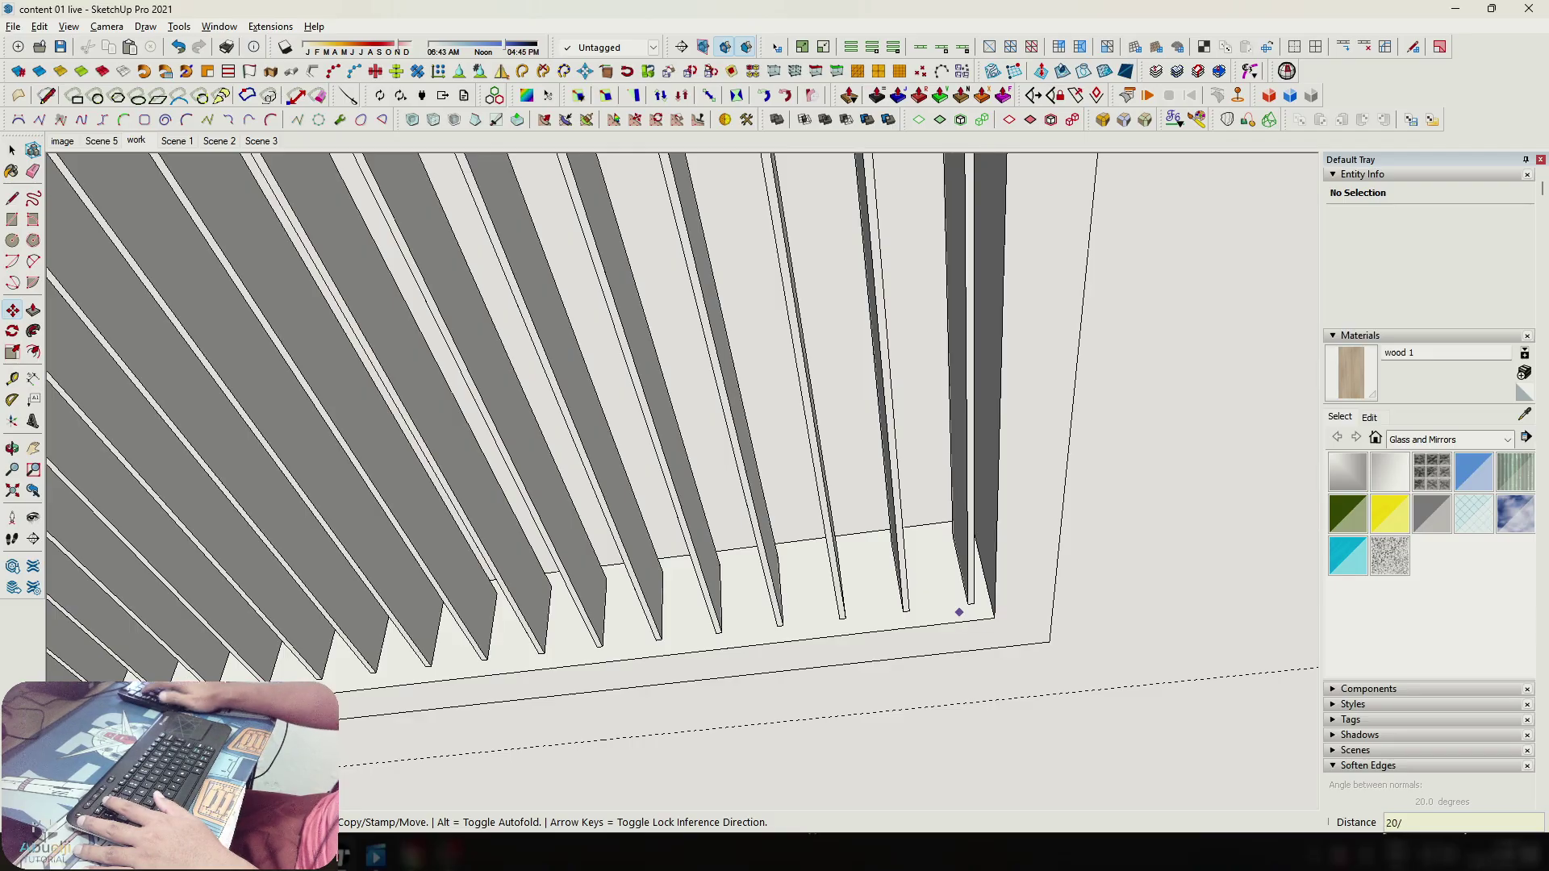
pyautogui.write('/')
pyautogui.press('Return')
# Select all the slats together with the surrounding frame and make them one group.
pyautogui.scroll(-8, 682, 482)
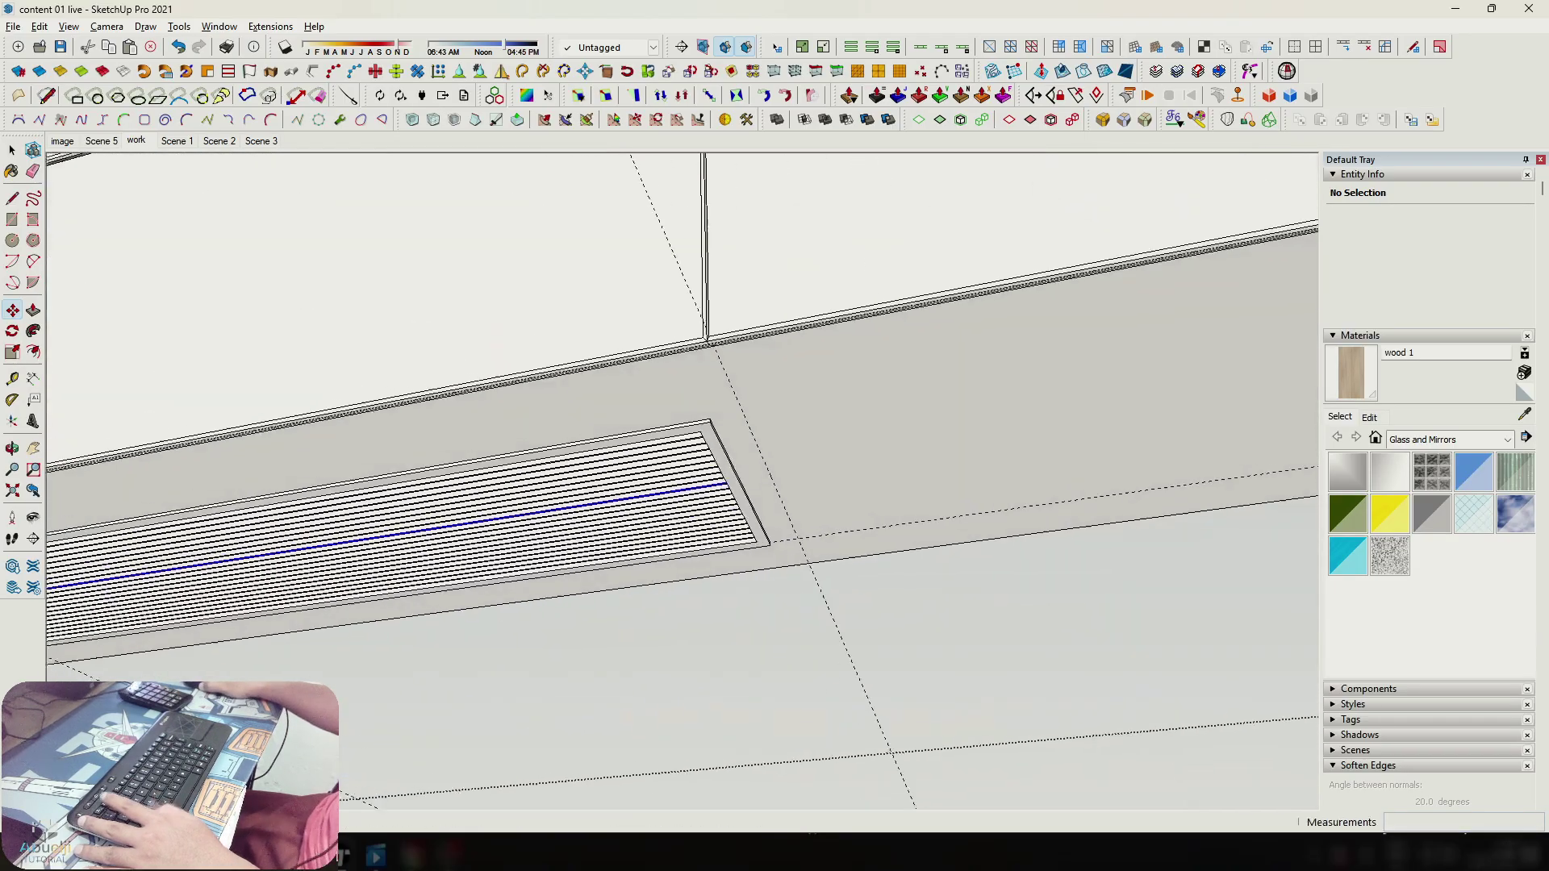
pyautogui.scroll(-5, 682, 482)
pyautogui.press('space')
pyautogui.moveTo(235, 257); pyautogui.dragTo(1178, 645)
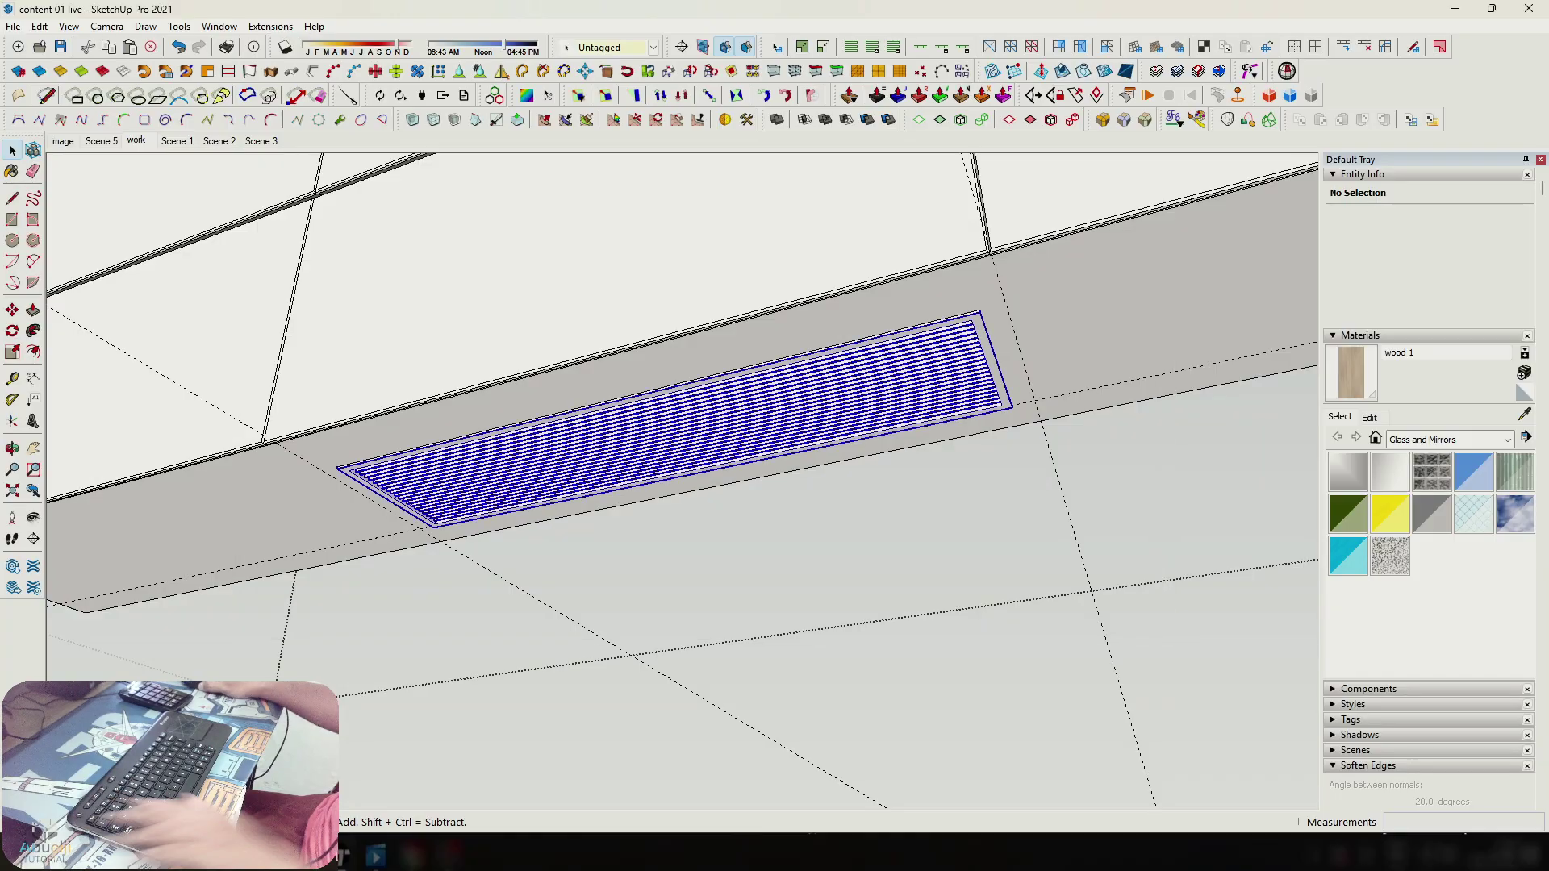
pyautogui.hotkey('ctrl', 'g')
# Delete all guides and leave the upper cabinet group to return to the whole kitchen.
pyautogui.moveTo(581, 339); pyautogui.dragTo(574, 553, button='middle')
pyautogui.scroll(-6, 564, 400)
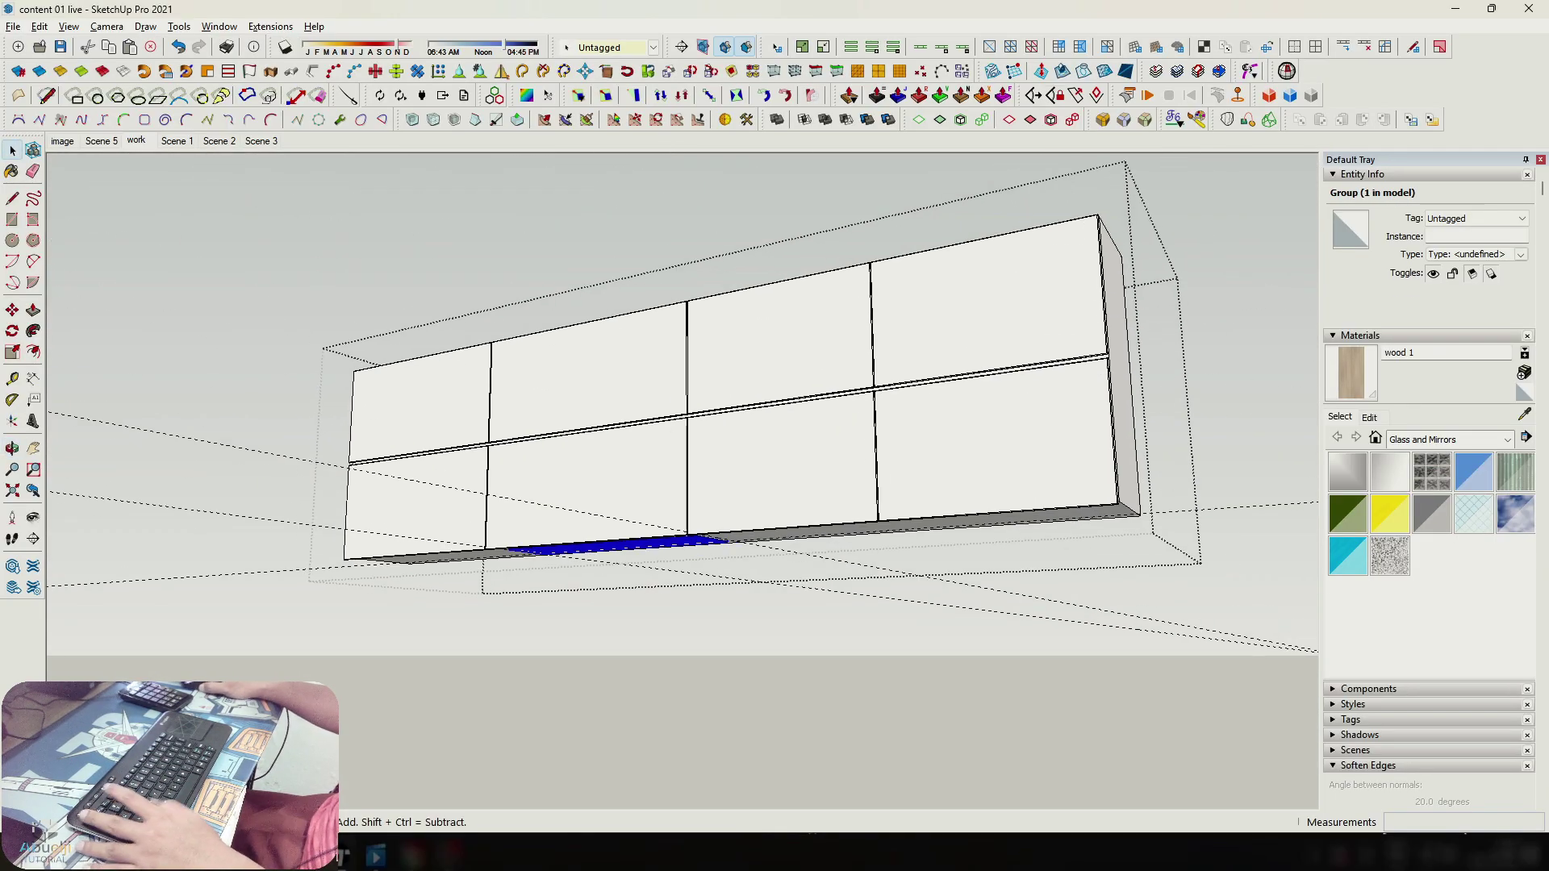
pyautogui.click(39, 26)
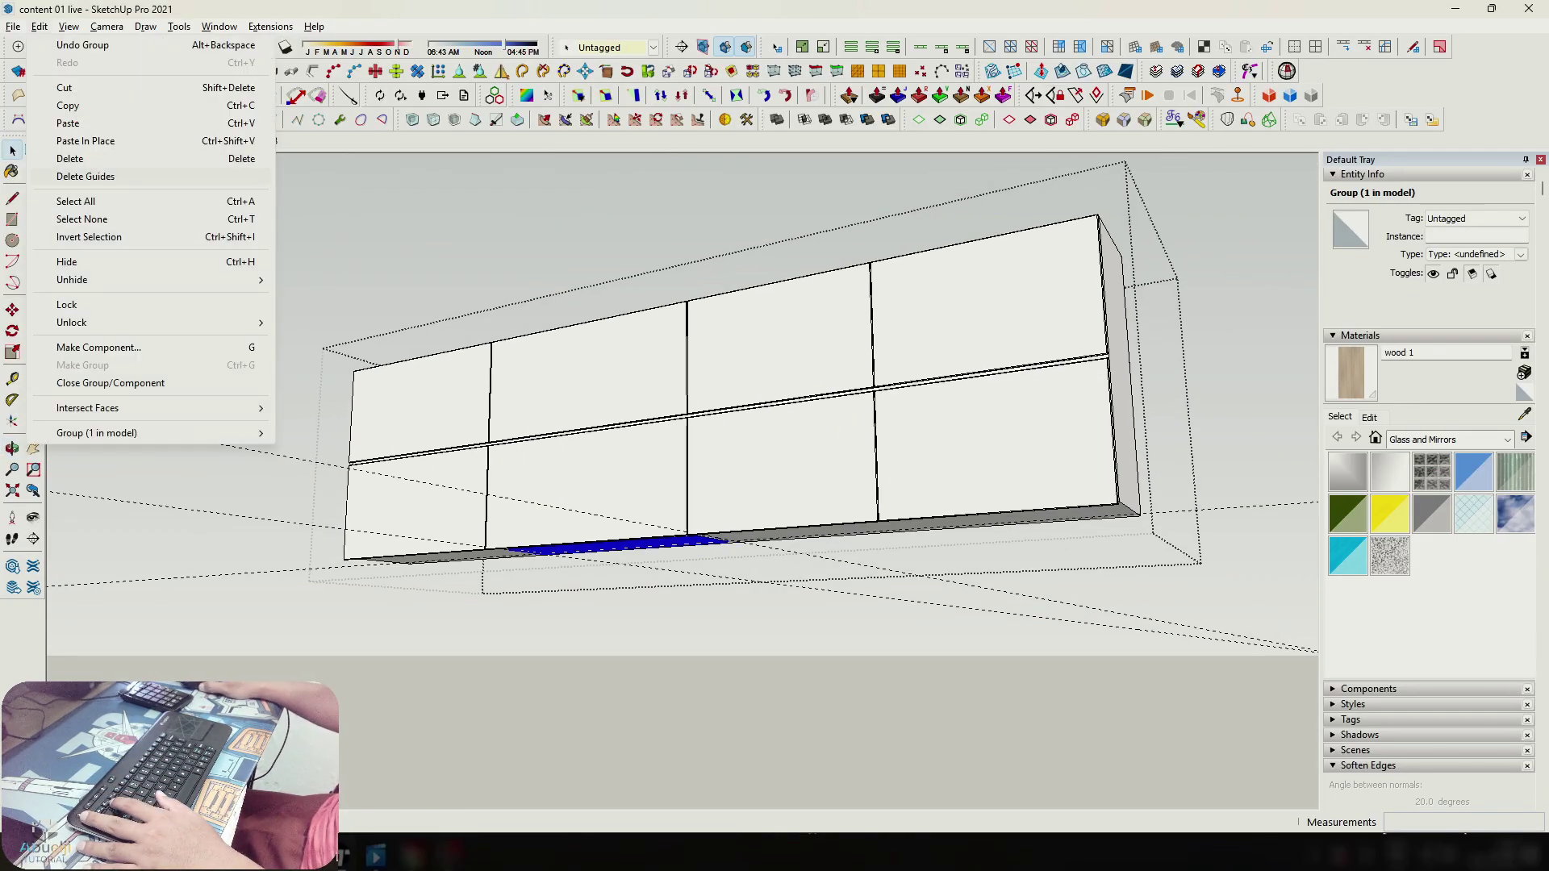
pyautogui.click(85, 176)
pyautogui.scroll(-5, 726, 420)
pyautogui.moveTo(726, 452); pyautogui.dragTo(718, 629, button='middle')
pyautogui.press('Escape')
pyautogui.press('Escape')
pyautogui.scroll(-4, 637, 537)
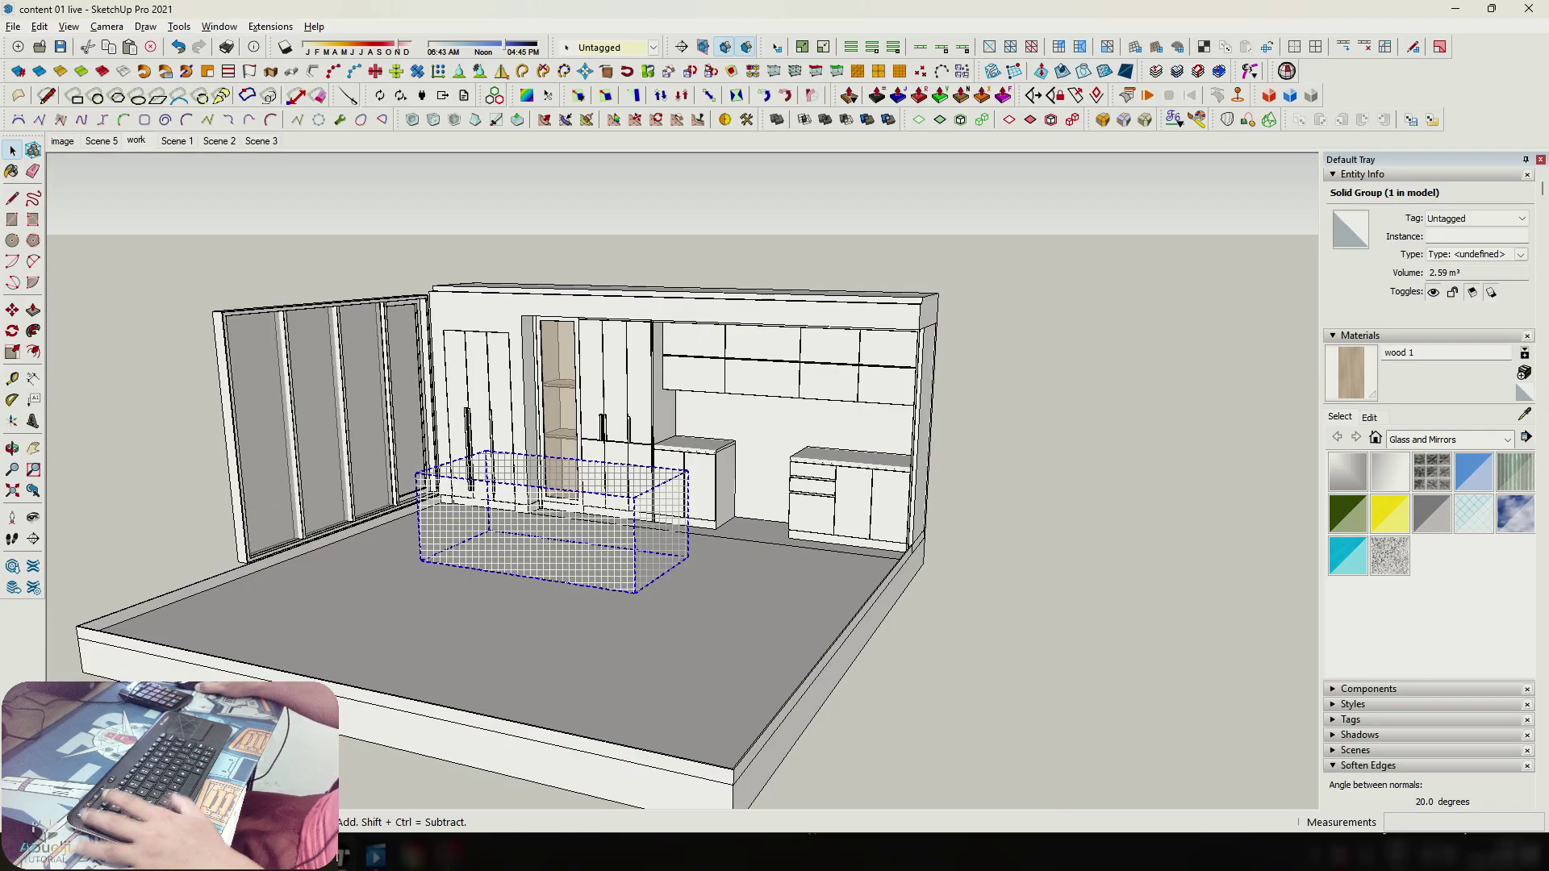
# Bring back the hidden parts of the room and hide the outer wall and ceiling that enclose the kitchen.
pyautogui.hotkey('ctrl', 'z')
pyautogui.hotkey('ctrl', 'z')
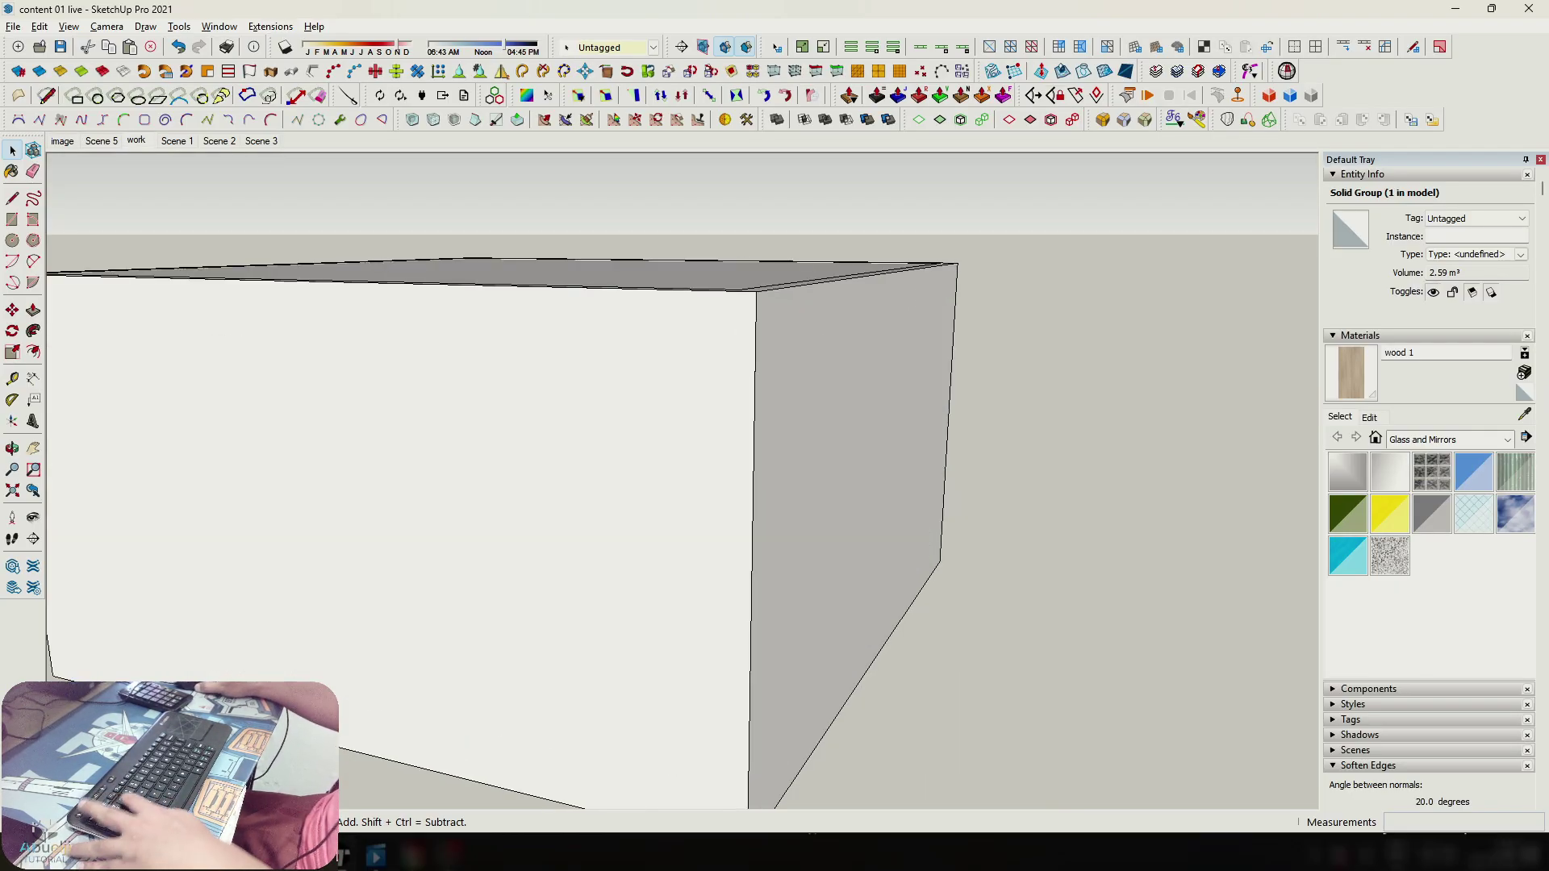
pyautogui.click(564, 444)
pyautogui.press('h')
pyautogui.click(516, 322)
pyautogui.press('h')
# Hide the floor slab and update the work scene with the current view.
pyautogui.moveTo(682, 482); pyautogui.dragTo(682, 471, button='middle')
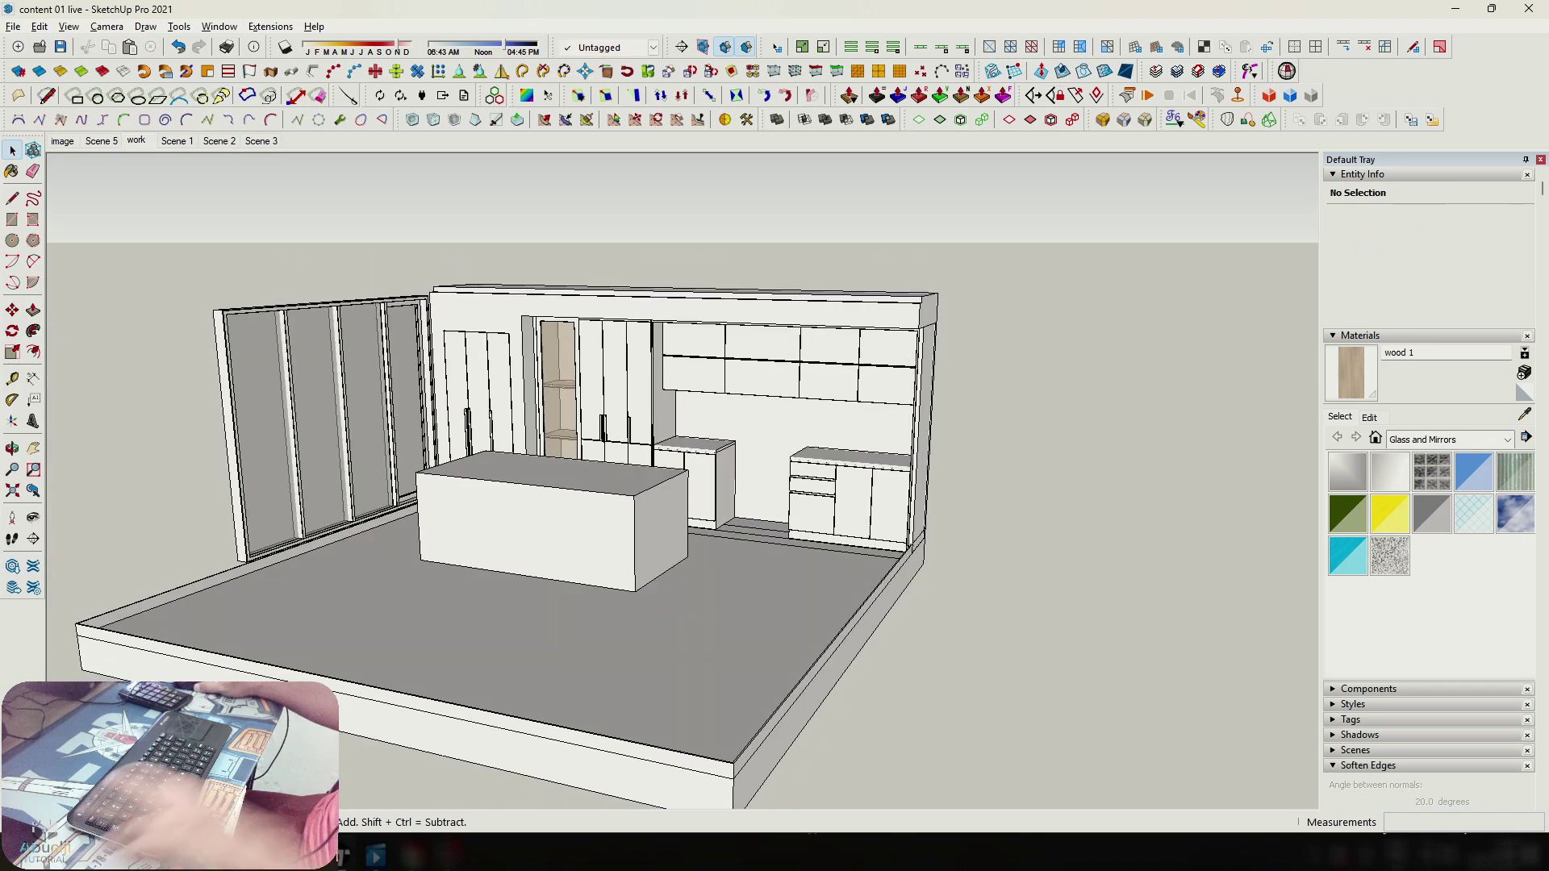
pyautogui.click(565, 637)
pyautogui.press('h')
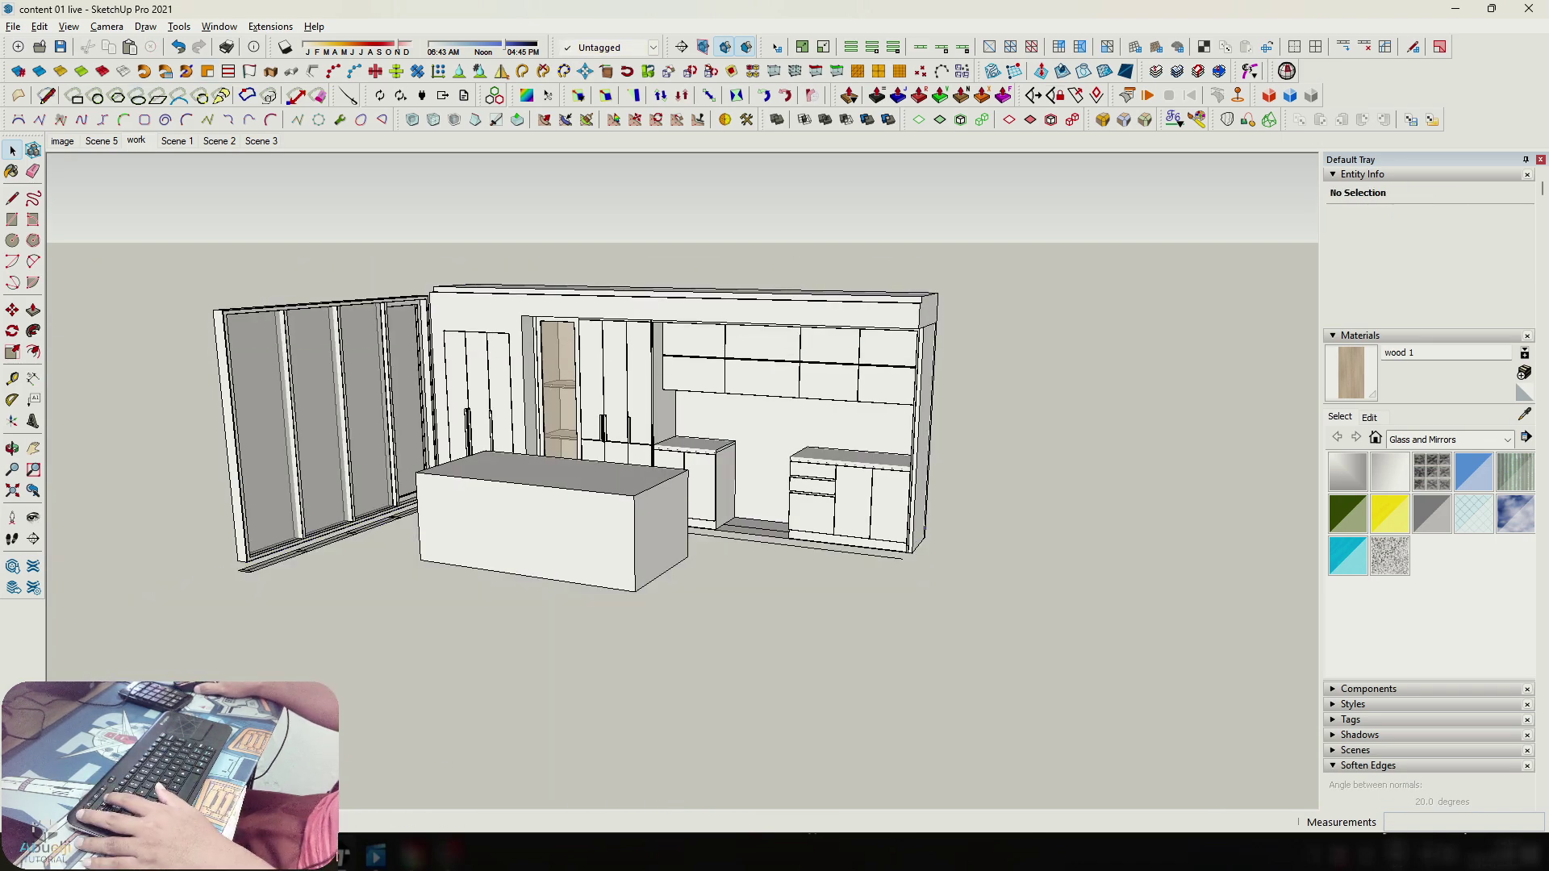
pyautogui.rightClick(134, 140)
pyautogui.click(178, 214)
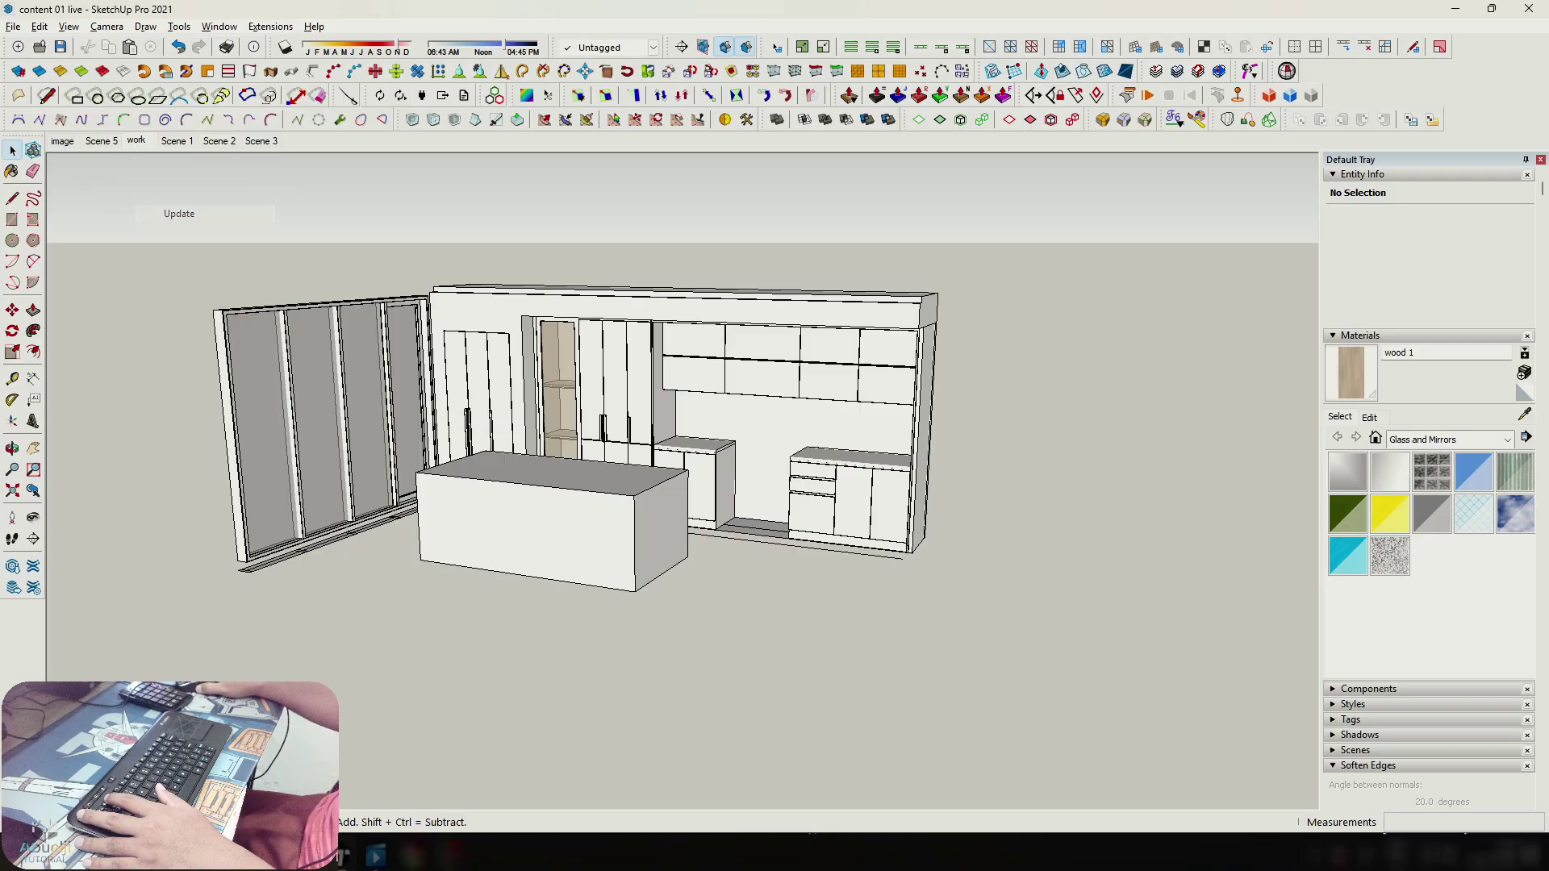
# Hide the kitchen island and the large flat surface underneath the room.
pyautogui.moveTo(585, 597); pyautogui.dragTo(600, 468, button='middle')
pyautogui.scroll(4, 599, 468)
pyautogui.scroll(1, 534, 408)
pyautogui.click(534, 407)
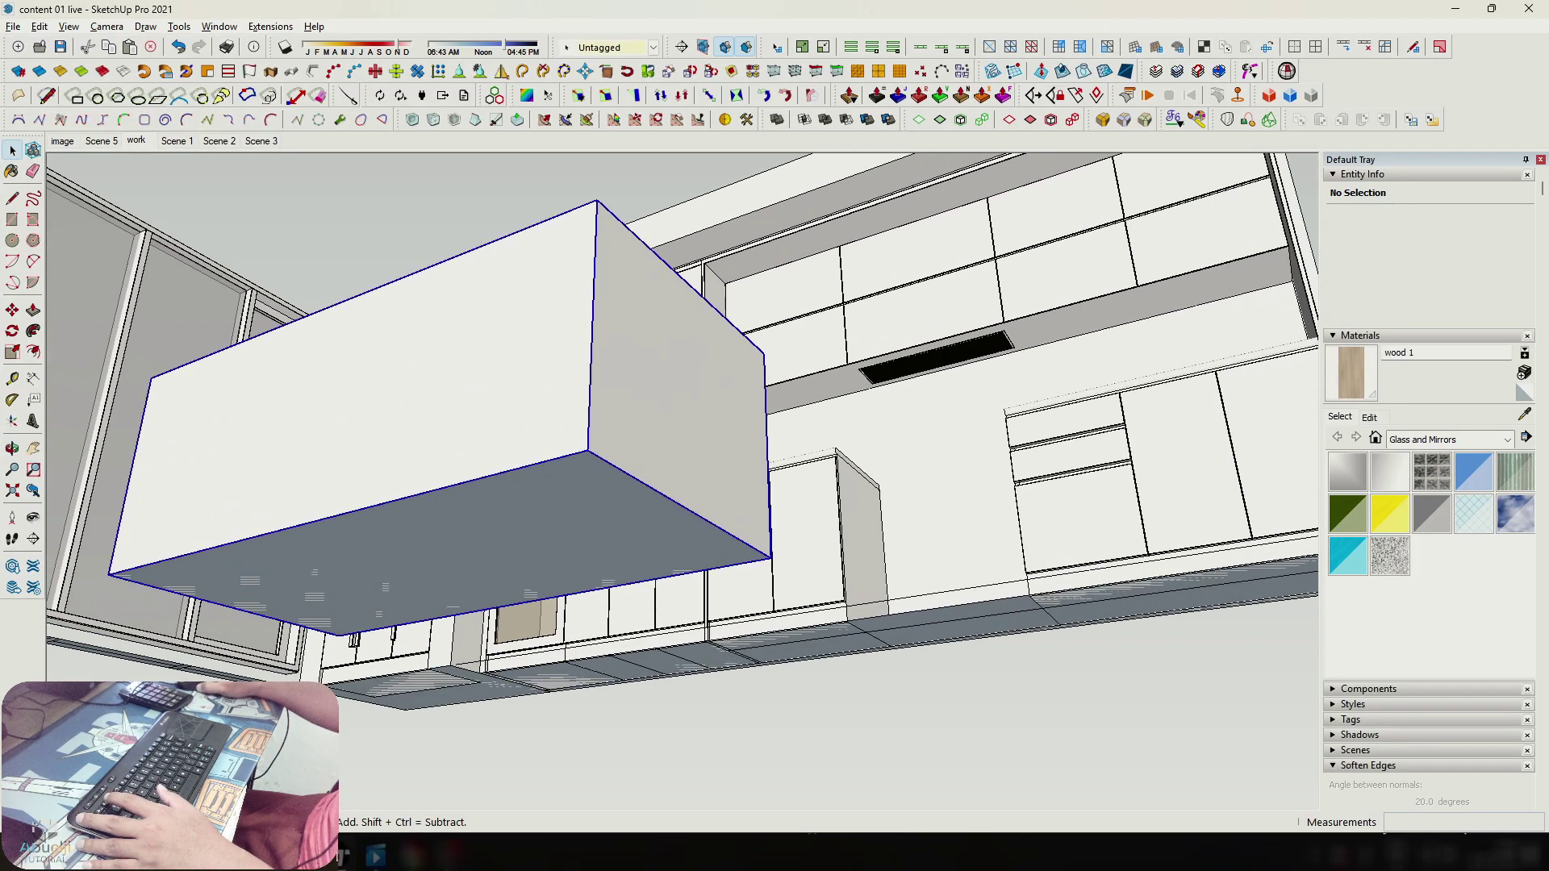
pyautogui.press('h')
pyautogui.click(520, 529)
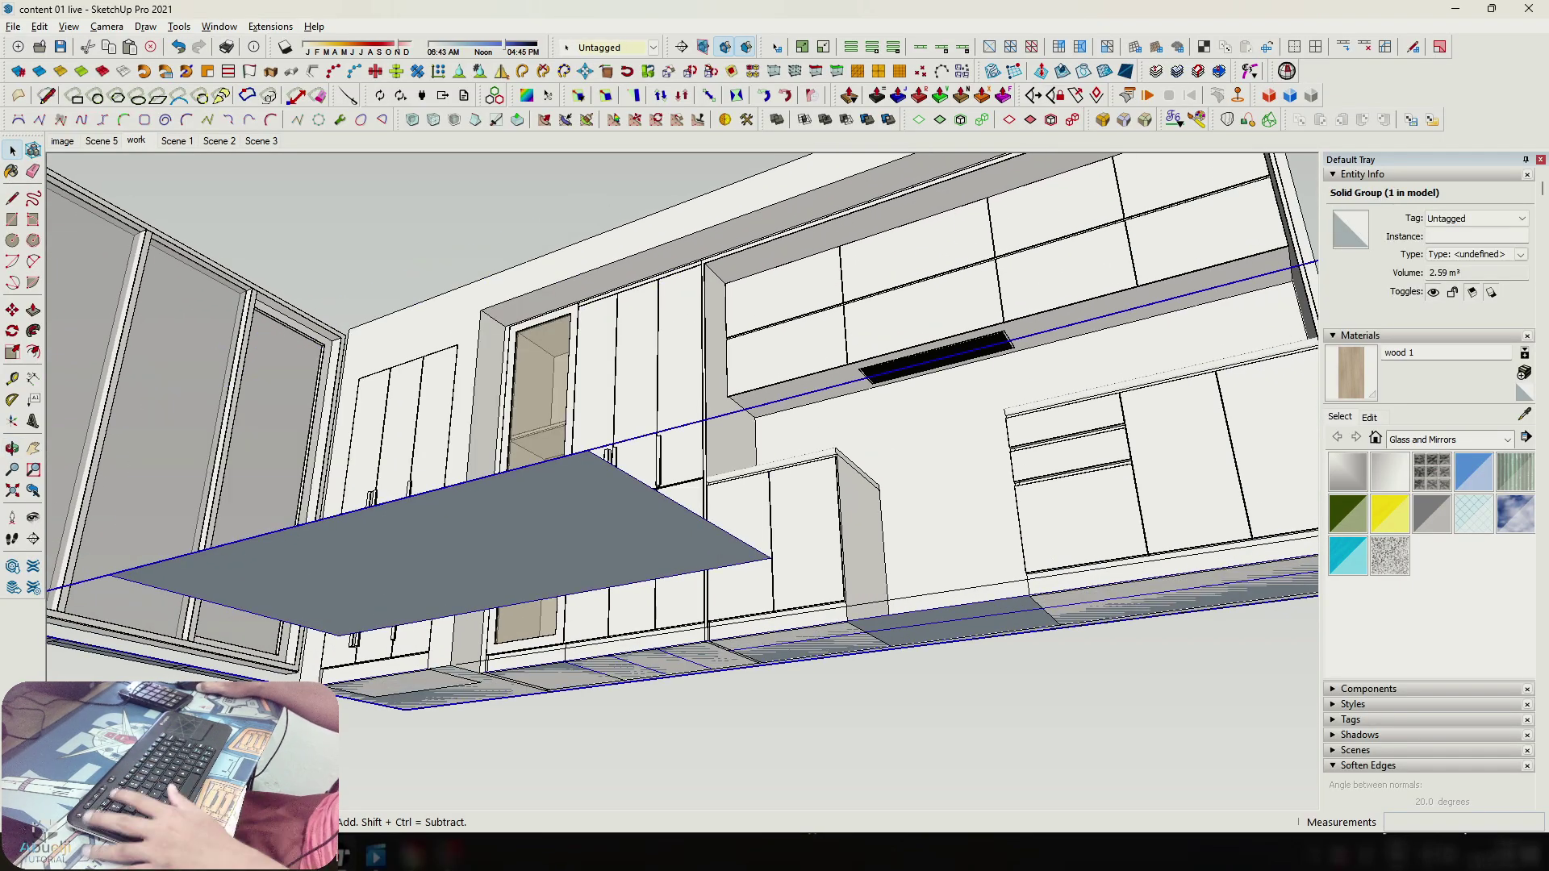
pyautogui.moveTo(617, 556); pyautogui.dragTo(671, 443, button='middle')
pyautogui.scroll(-4, 661, 420)
pyautogui.press('h')
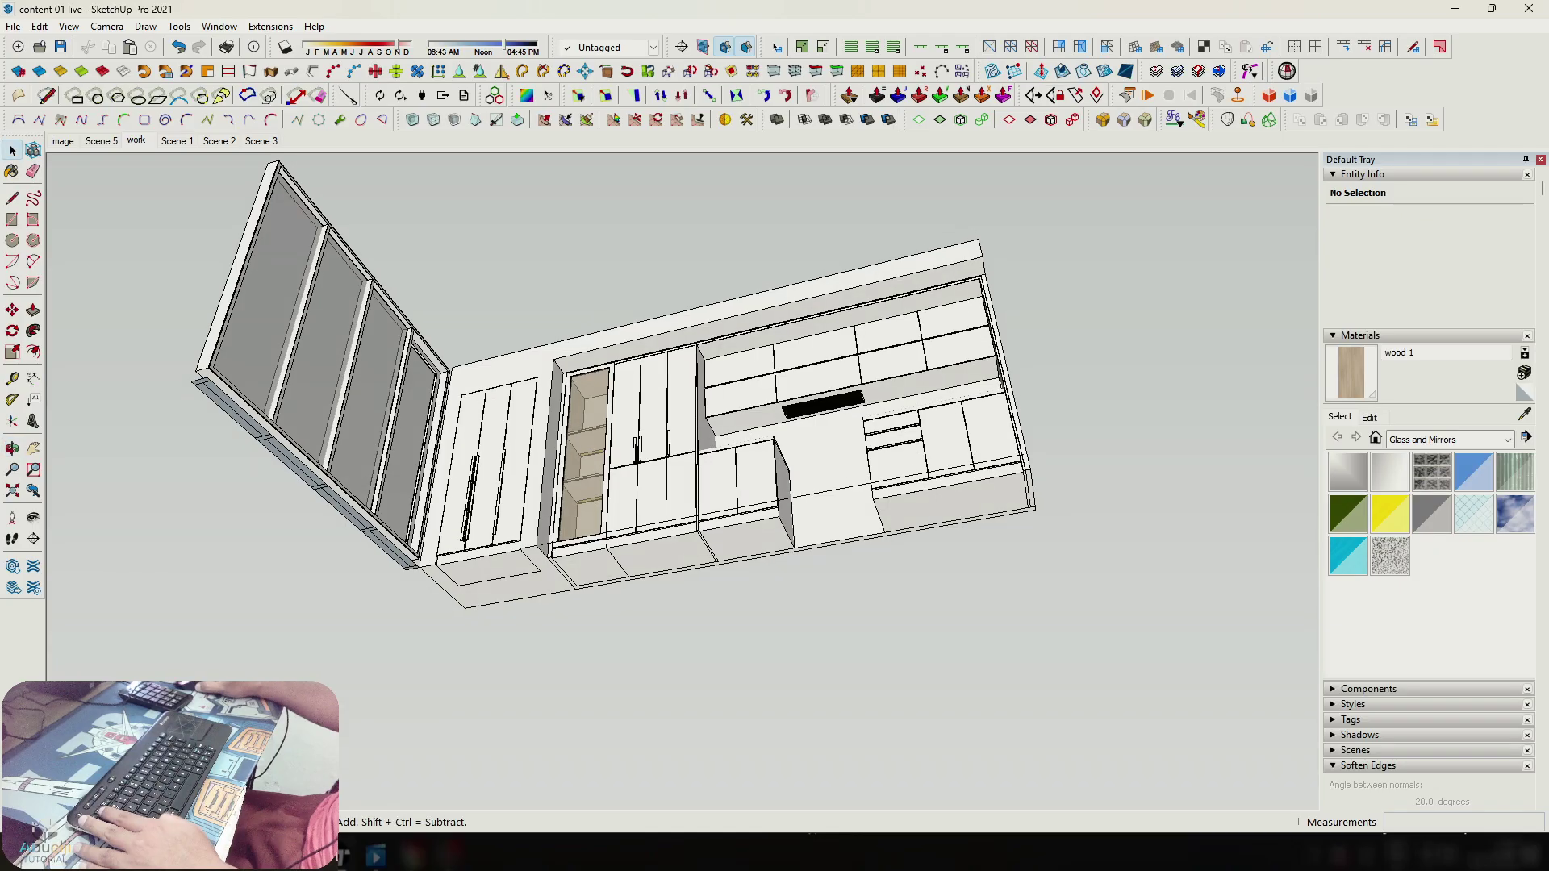
# Open the window group, remove the thin strip beneath the frame, and close the group.
pyautogui.doubleClick(292, 464)
pyautogui.click(292, 463)
pyautogui.press('Escape')
pyautogui.press('Escape')
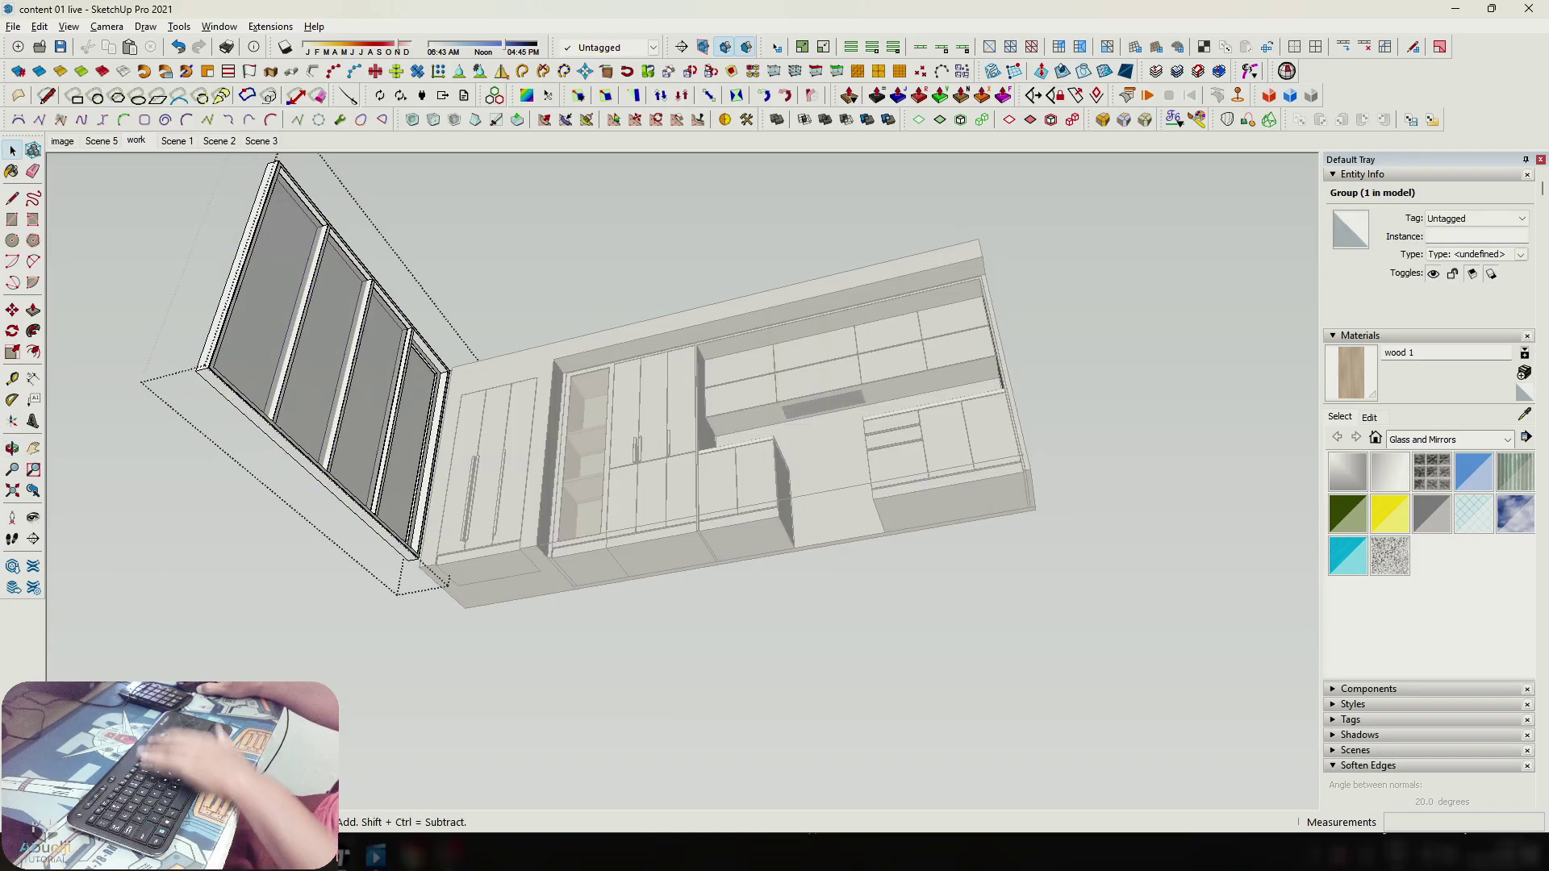
# Unhide all hidden objects and restore the saved work scene.
pyautogui.hotkey('shift', 'h')
pyautogui.moveTo(678, 403); pyautogui.dragTo(686, 588, button='middle')
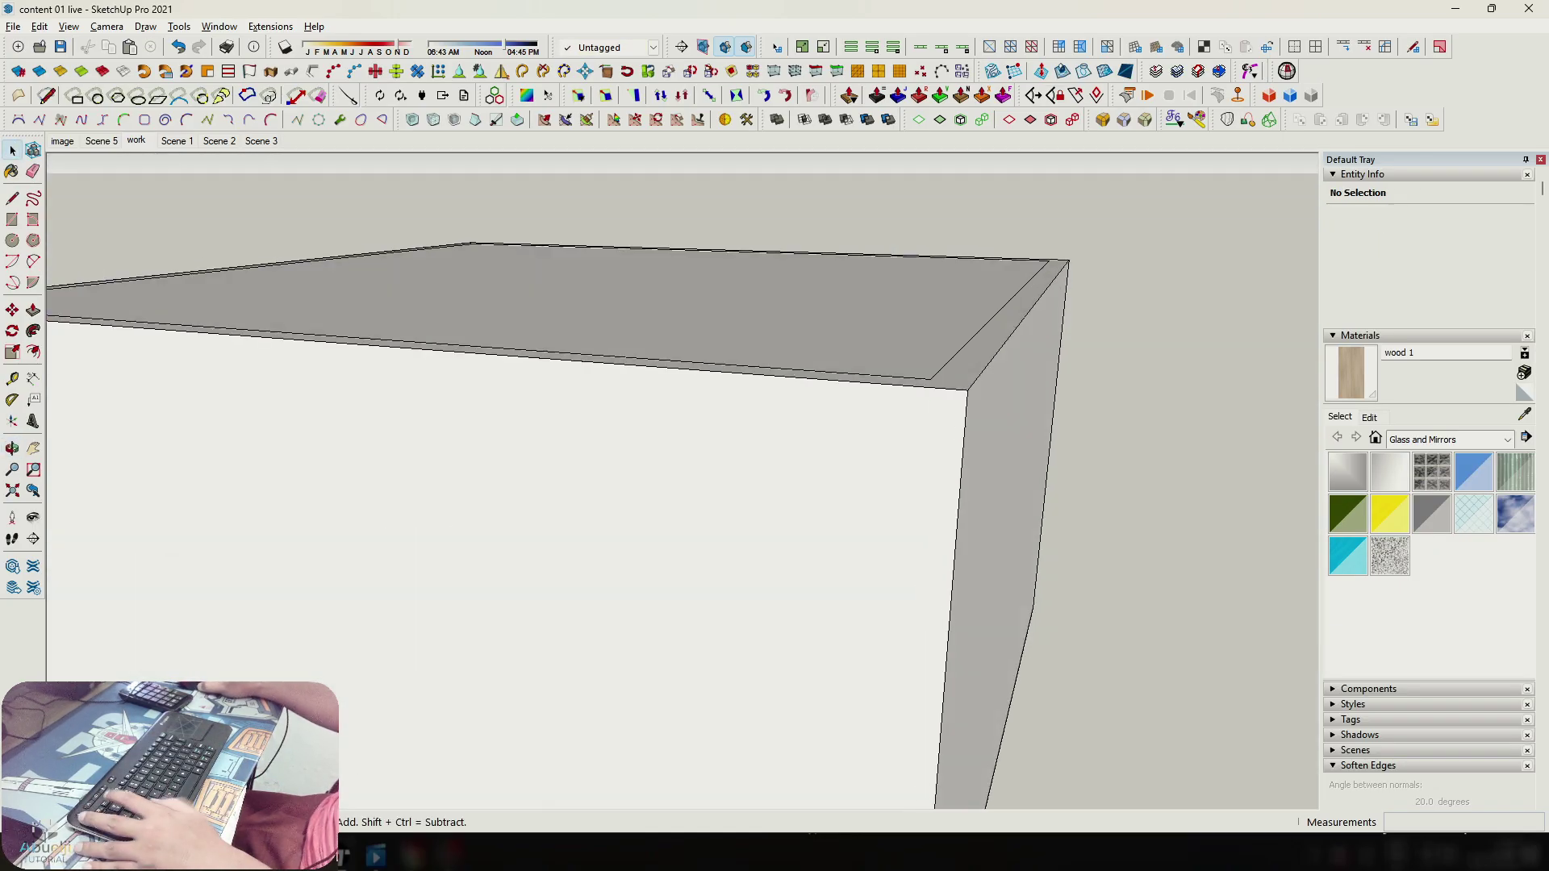
pyautogui.click(136, 140)
# Open the island group and offset the top and two side edges of its front face 30 mm inward.
pyautogui.scroll(4, 597, 524)
pyautogui.doubleClick(549, 516)
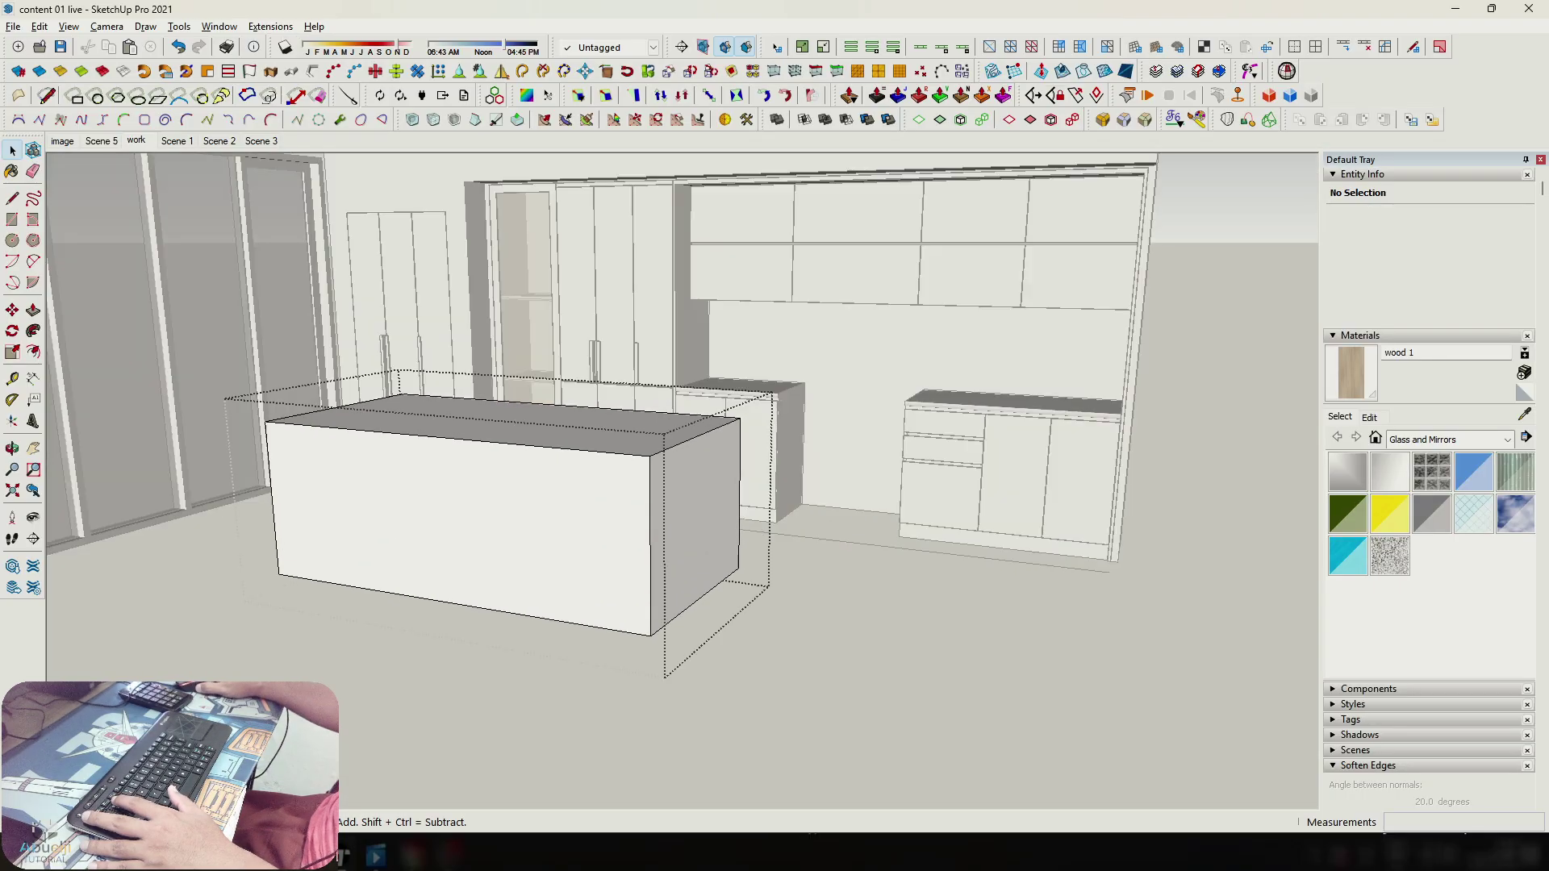
pyautogui.tripleClick(548, 516)
pyautogui.moveTo(549, 517); pyautogui.dragTo(719, 501, button='middle')
pyautogui.doubleClick(719, 501)
pyautogui.keyDown('shift'); pyautogui.moveTo(718, 625); pyautogui.dragTo(681, 561); pyautogui.keyUp('shift')
pyautogui.moveTo(682, 560); pyautogui.dragTo(766, 545, button='middle')
pyautogui.press('f')
pyautogui.click(813, 411)
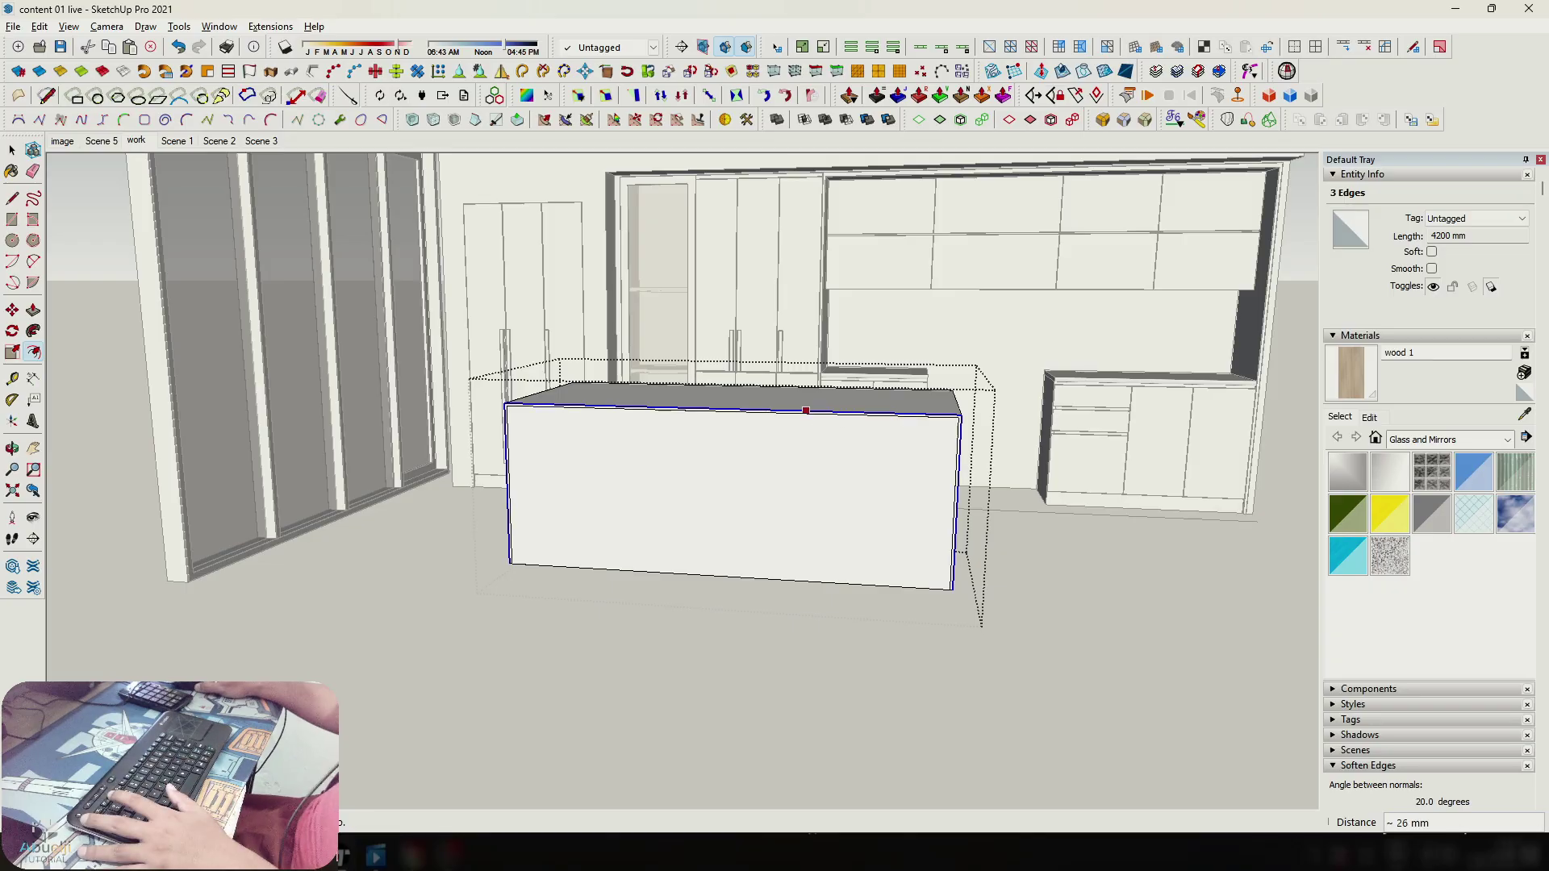
pyautogui.write('30')
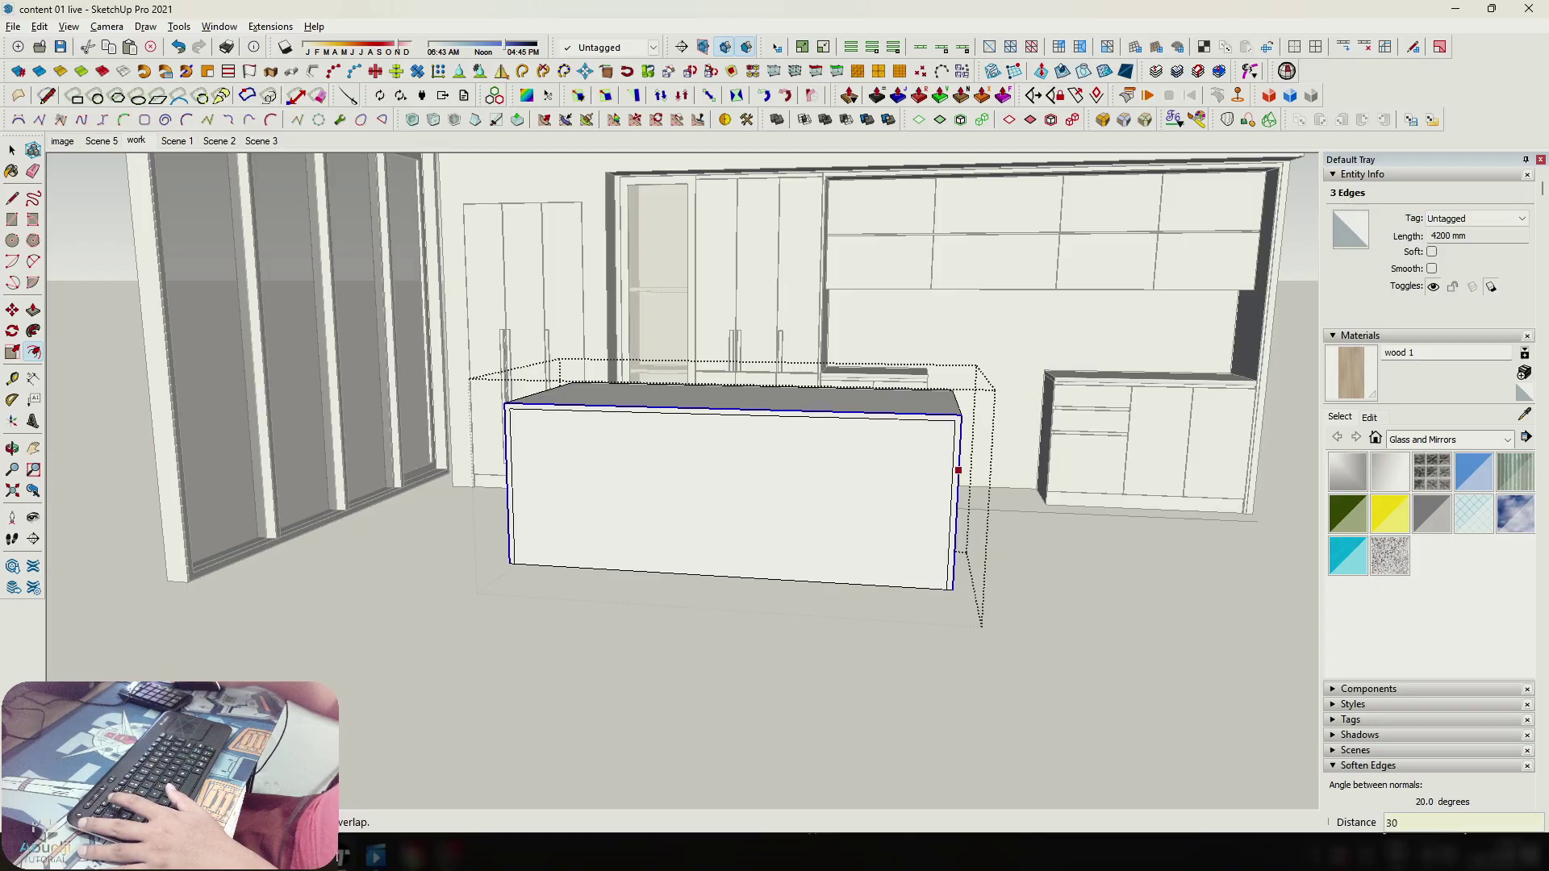
# Copy the island's inset front face and push it 1200 mm through the full depth to hollow out the island.
pyautogui.press('space')
pyautogui.moveTo(958, 470); pyautogui.dragTo(838, 488, button='middle')
pyautogui.click(694, 508)
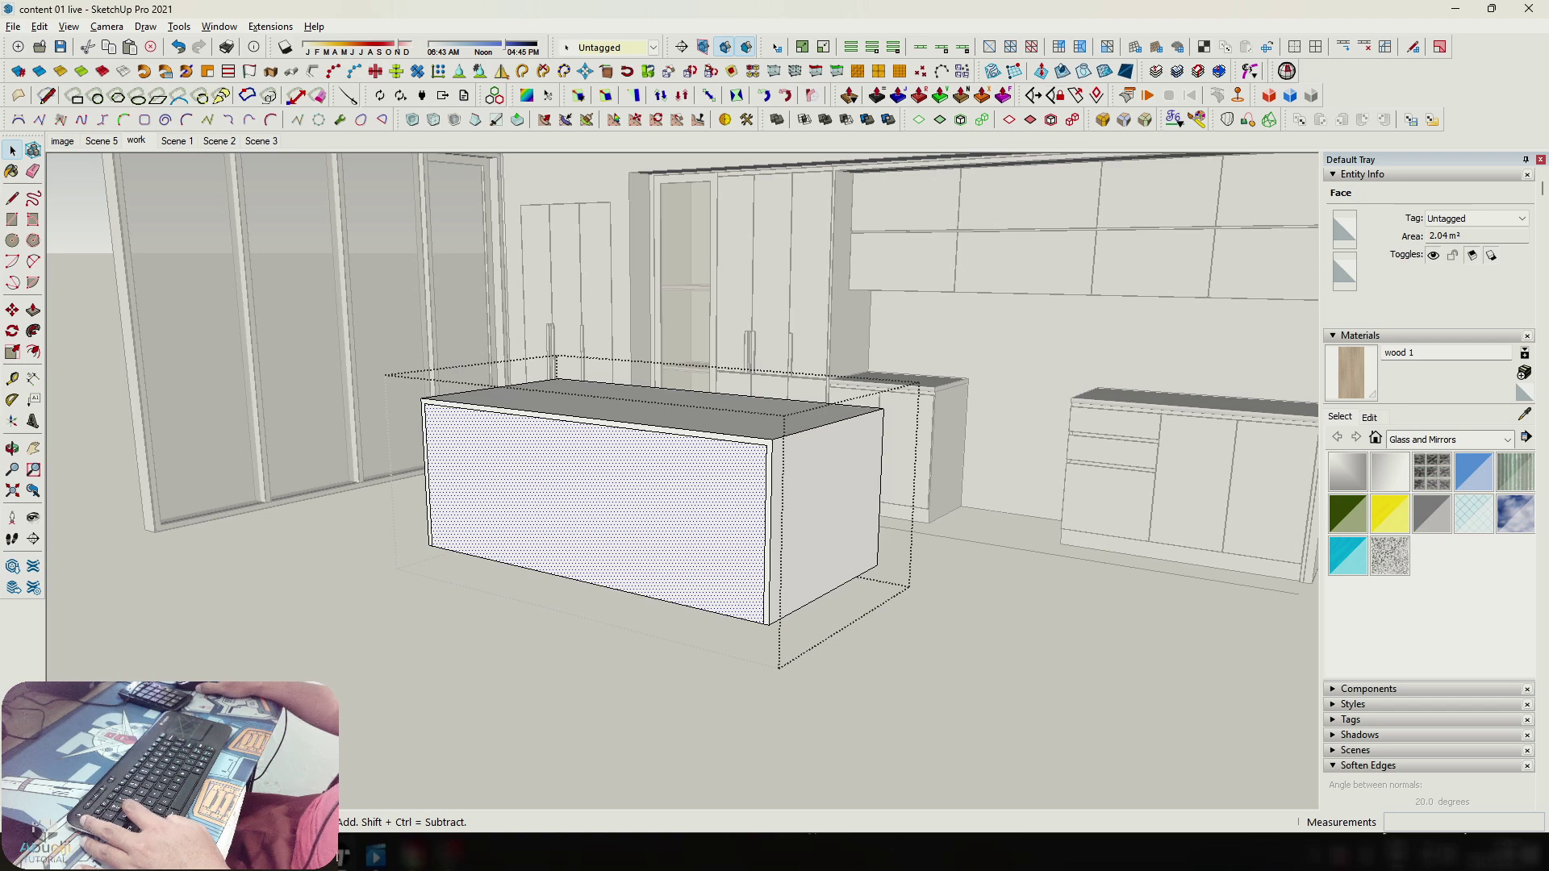
pyautogui.moveTo(694, 516); pyautogui.dragTo(686, 299, button='middle')
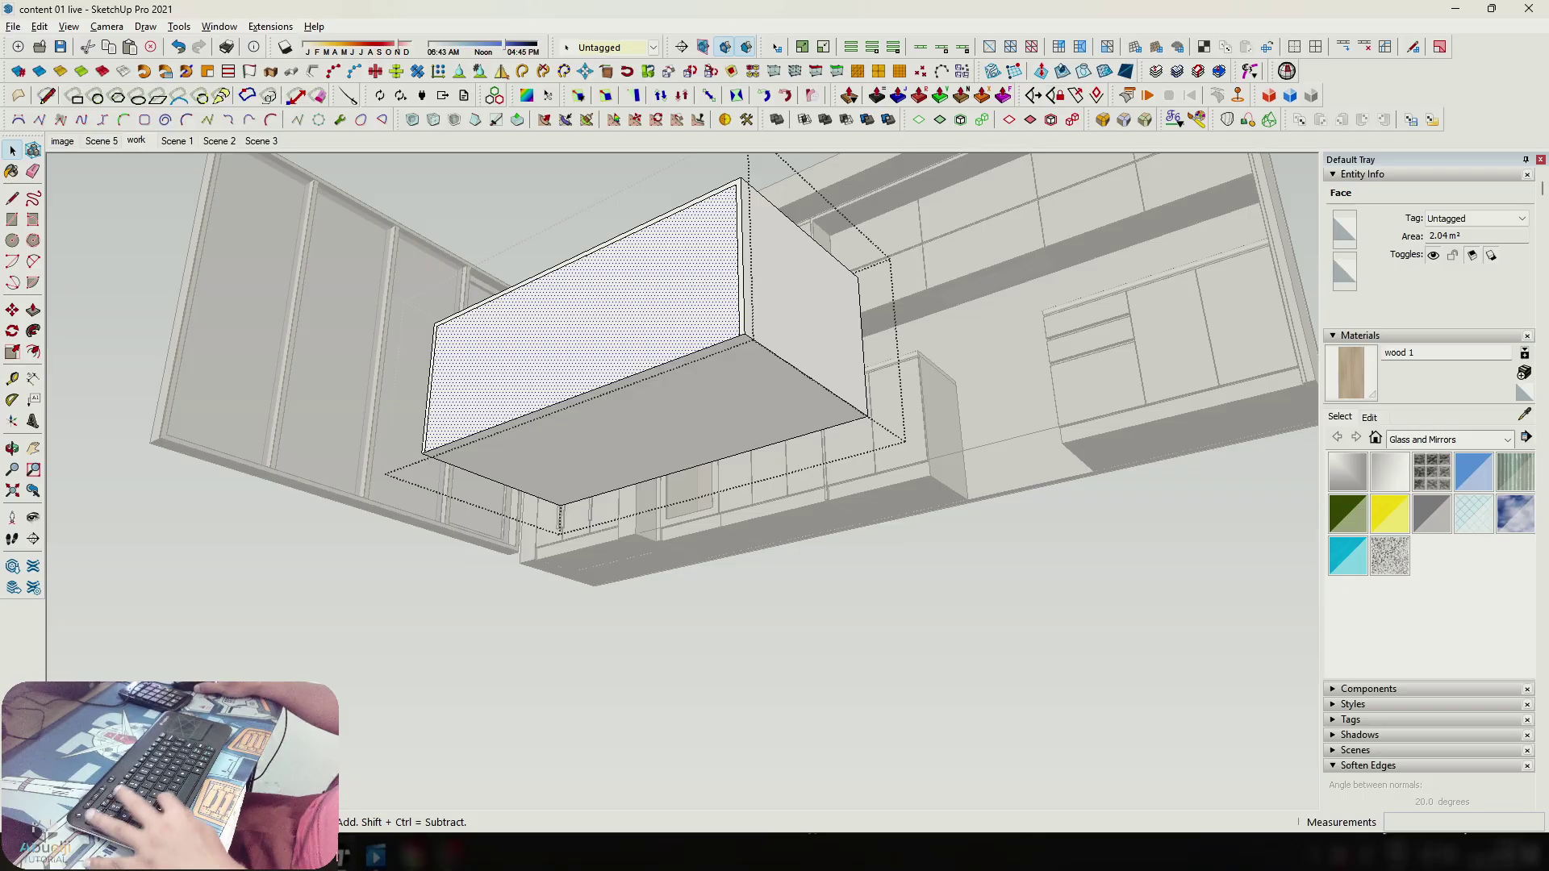
pyautogui.press('p')
pyautogui.click(681, 315)
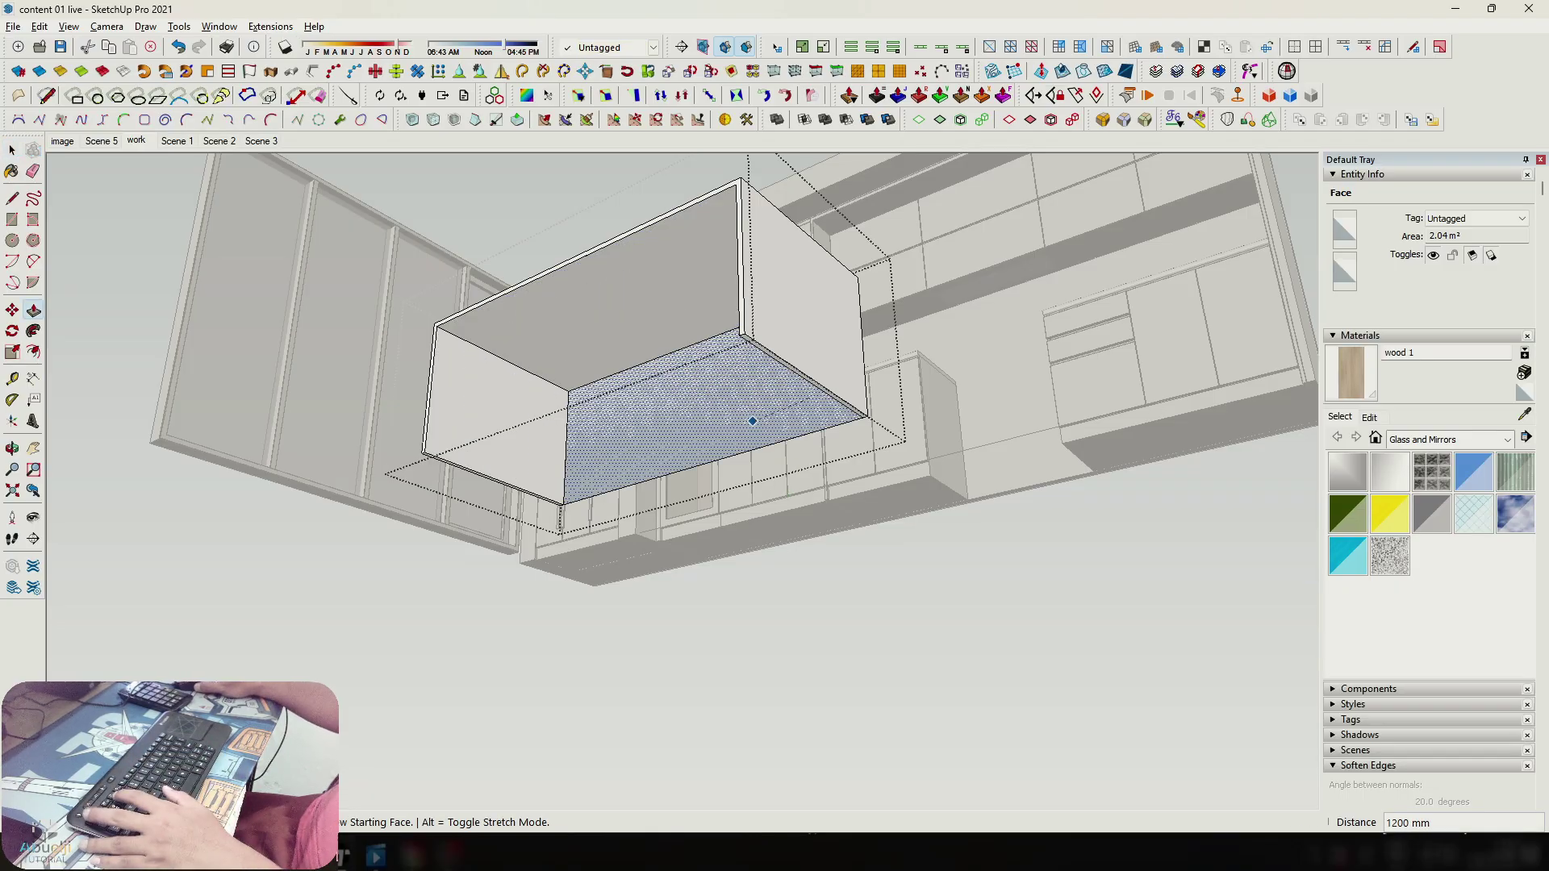
pyautogui.click(752, 422)
# Select all the connected geometry of the hollowed island shell and group it.
pyautogui.press('space')
pyautogui.moveTo(797, 320); pyautogui.dragTo(847, 387, button='middle')
pyautogui.tripleClick(799, 332)
pyautogui.hotkey('ctrl', 'g')
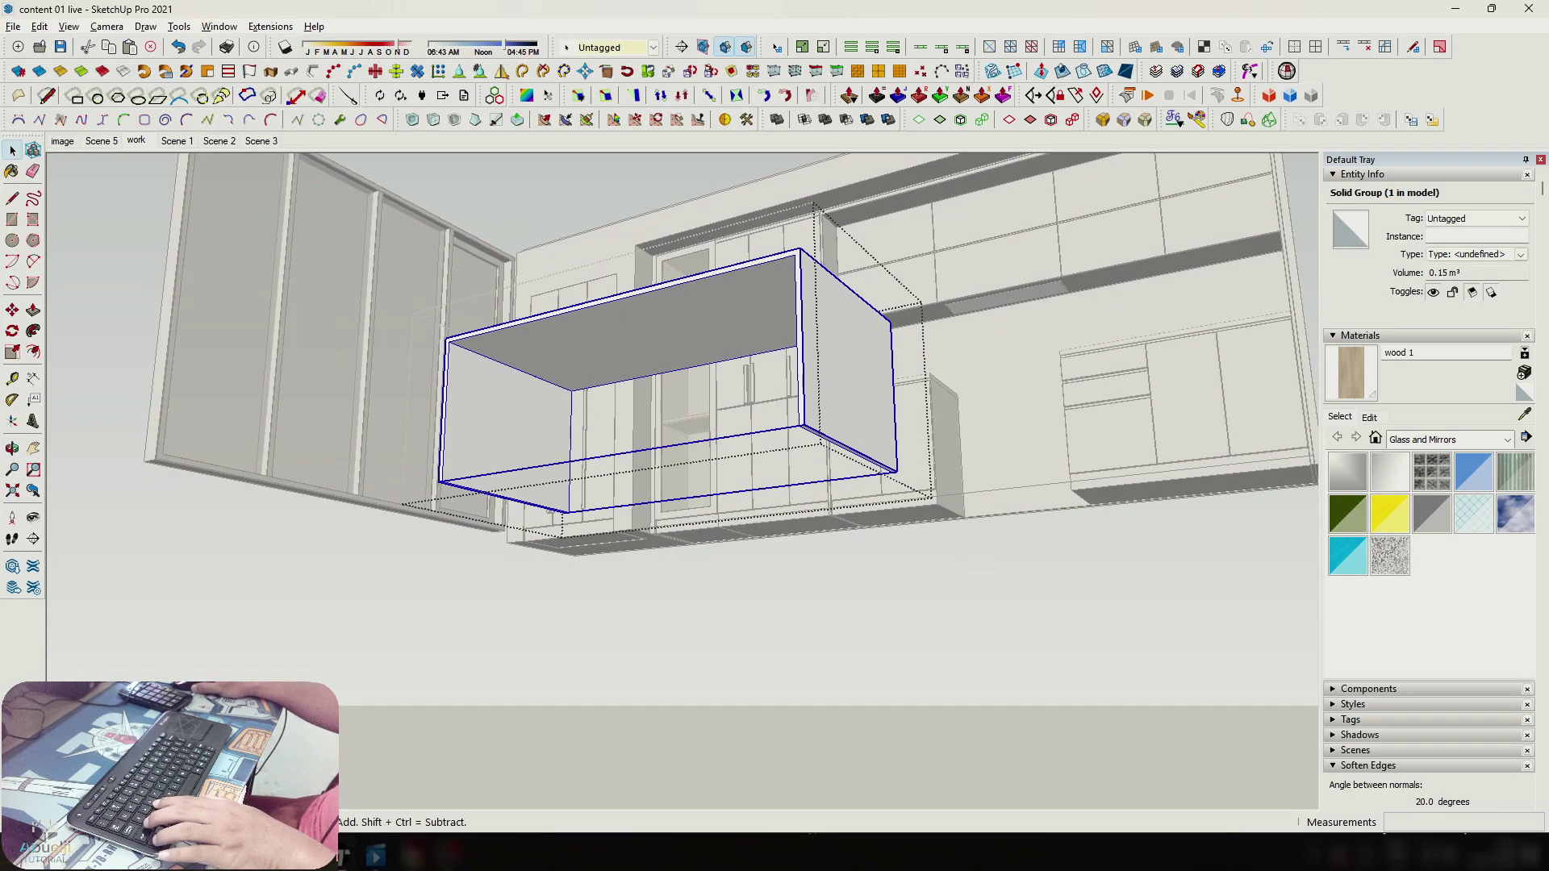
# Paste the copied front face in place and extrude it 1200 mm as a box filling the island shell.
pyautogui.hotkey('ctrl', 'shift', 'v')
pyautogui.moveTo(709, 347); pyautogui.dragTo(359, 428, button='middle')
pyautogui.press('p')
pyautogui.click(639, 263)
pyautogui.write('1200')
pyautogui.press('Return')
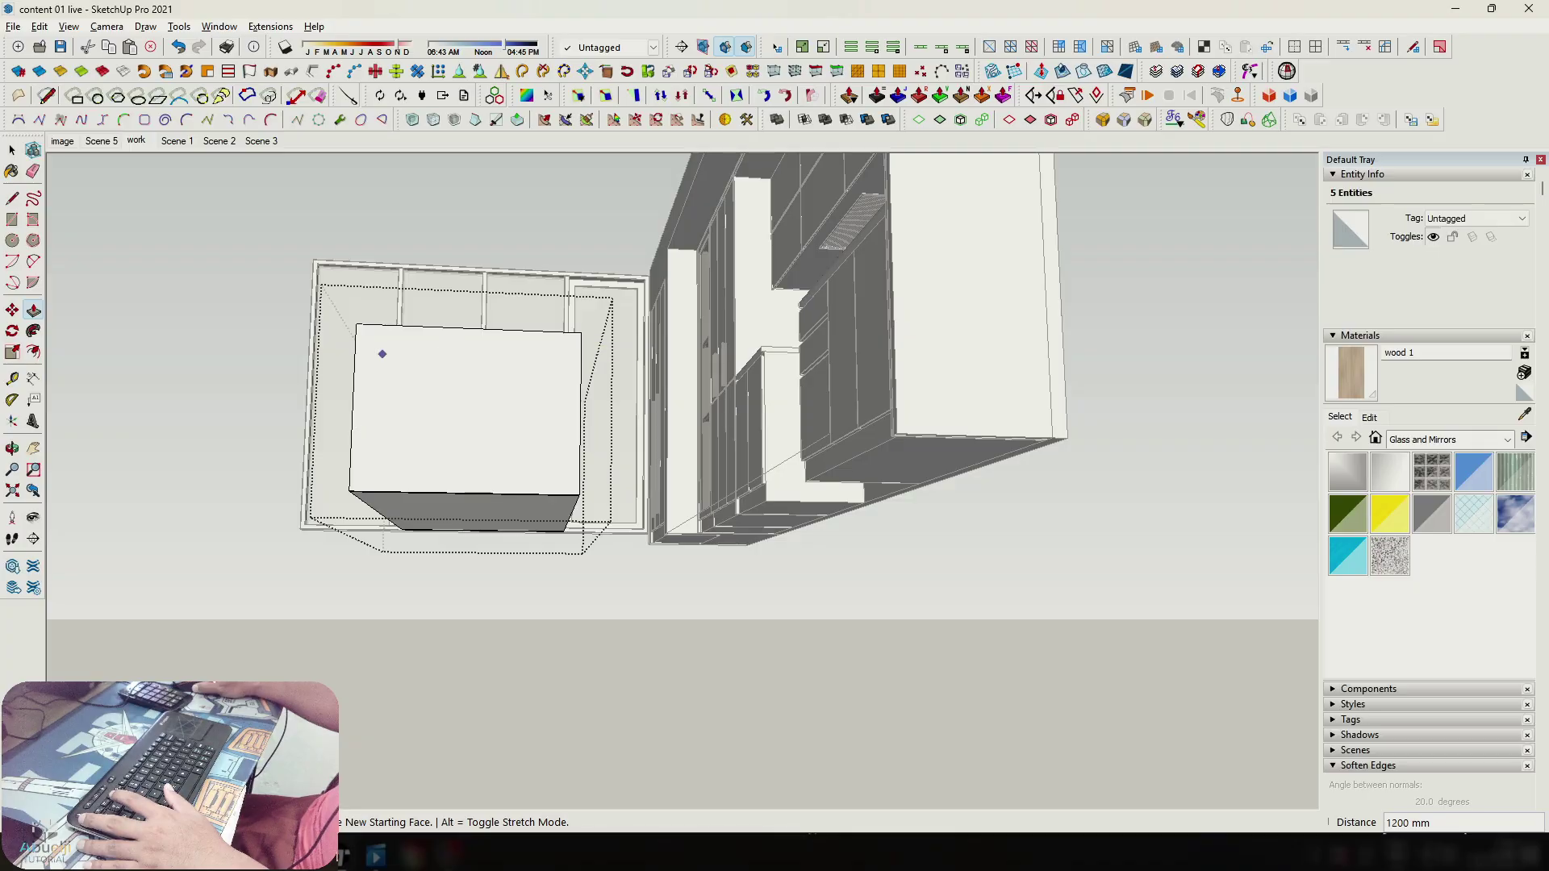
# Recess the front face of the inner box 400 mm into the island shell.
pyautogui.moveTo(382, 354)
pyautogui.mouseDown(button='middle')
pyautogui.moveTo(565, 347)
pyautogui.moveTo(565, 367)
pyautogui.moveTo(556, 290)
pyautogui.mouseUp(button='middle')
pyautogui.click(565, 363)
pyautogui.write('450')
pyautogui.press('Return')
pyautogui.write('4')
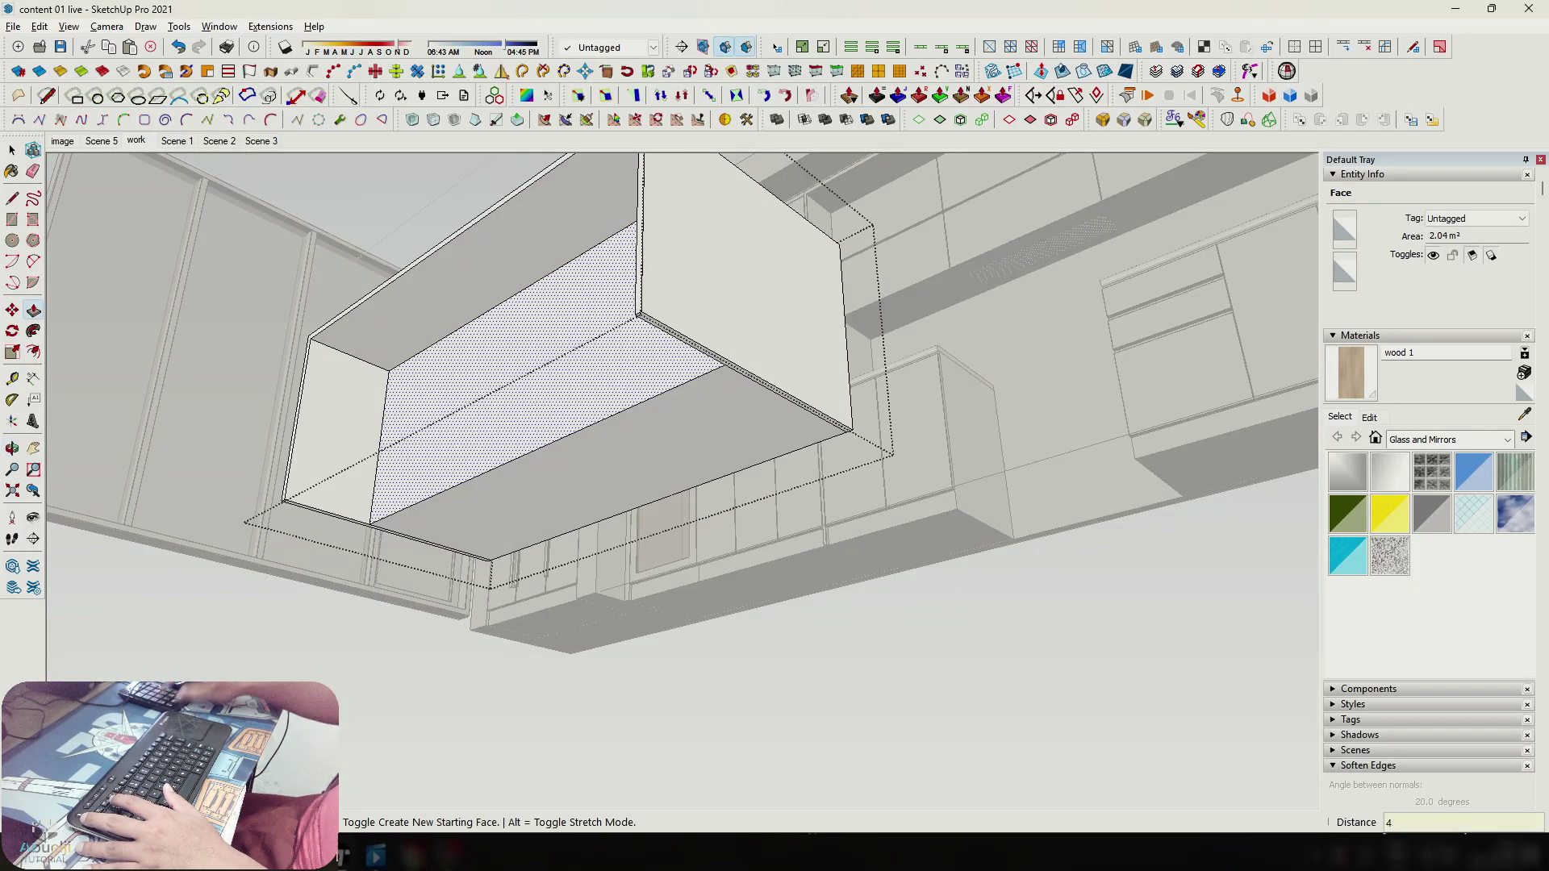
pyautogui.write('00')
pyautogui.press('Return')
# Recess the inner box's rear face 100 mm into the shell and group the box.
pyautogui.moveTo(686, 443); pyautogui.dragTo(460, 428, button='middle')
pyautogui.scroll(2, 457, 425)
pyautogui.click(460, 420)
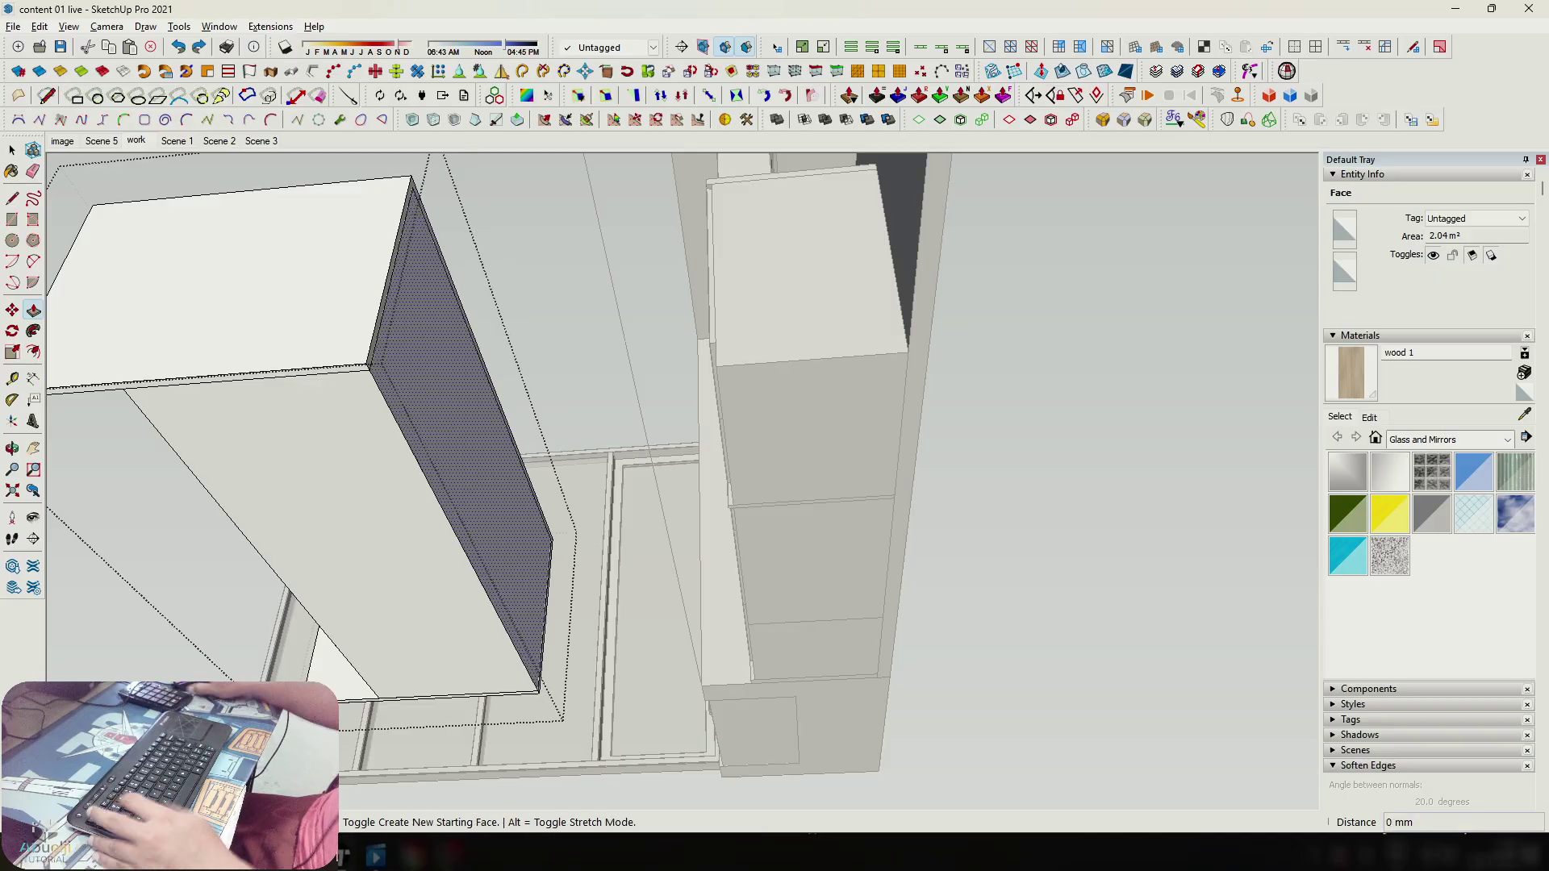
pyautogui.write('10')
pyautogui.press('Return')
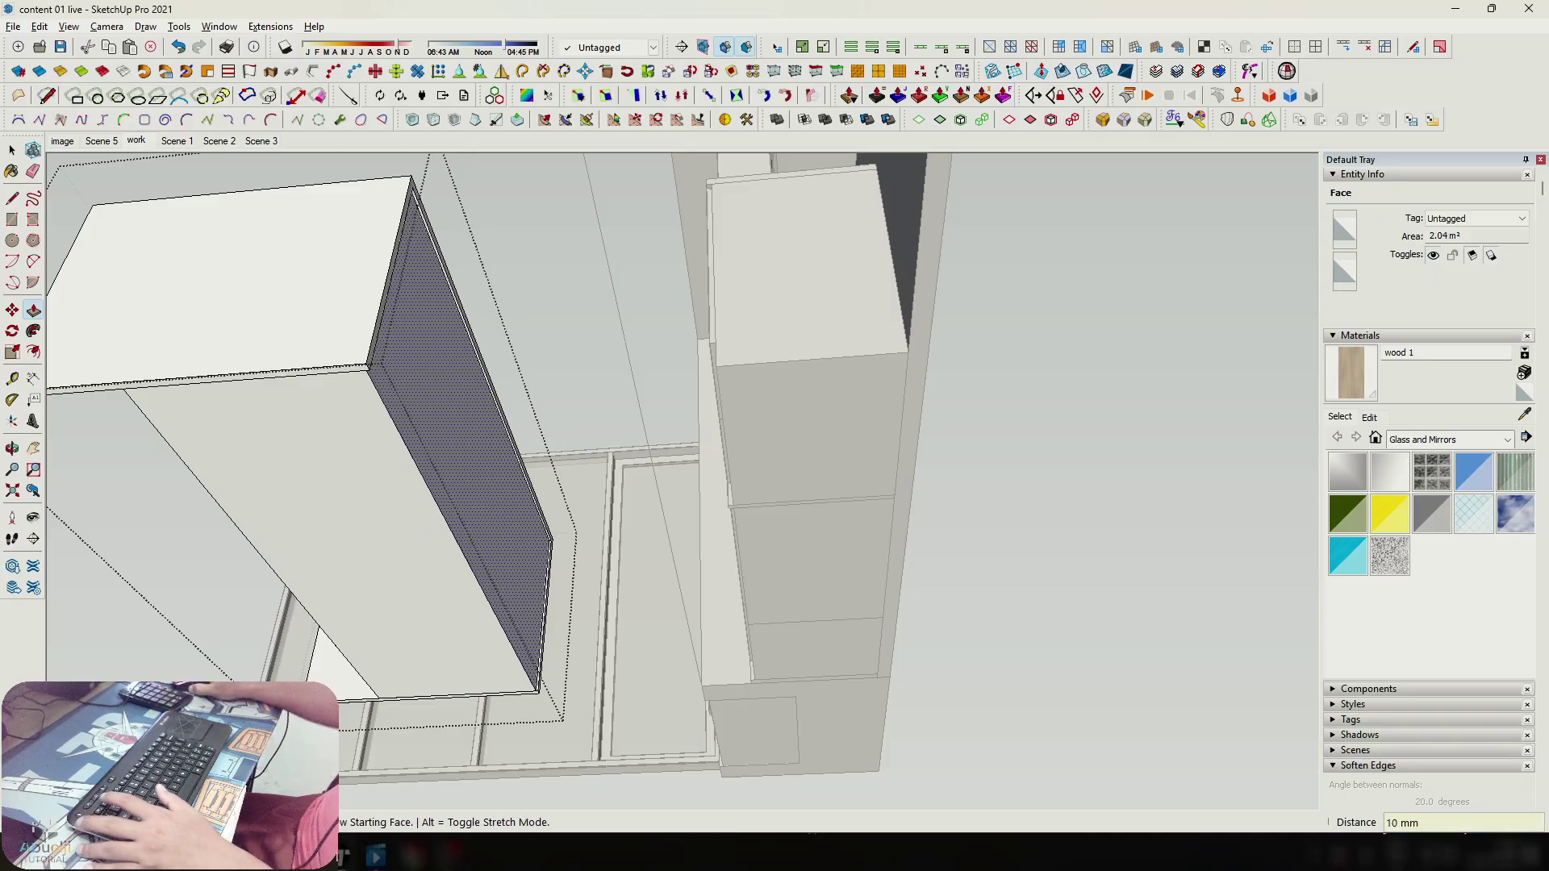
pyautogui.write('100')
pyautogui.press('Return')
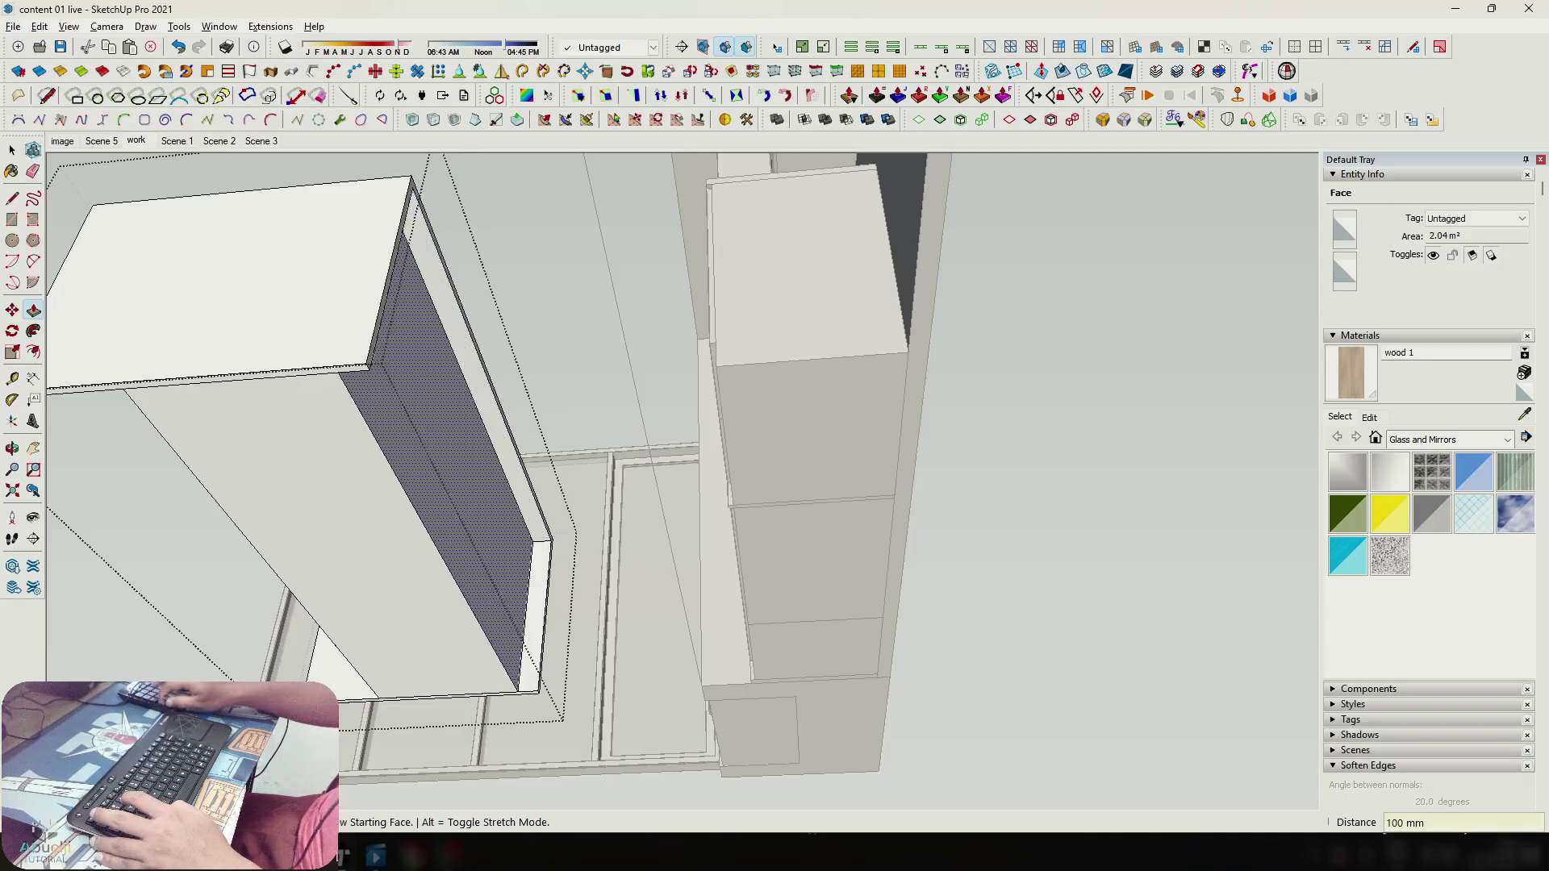
pyautogui.press('space')
pyautogui.tripleClick(469, 452)
pyautogui.scroll(-1, 573, 406)
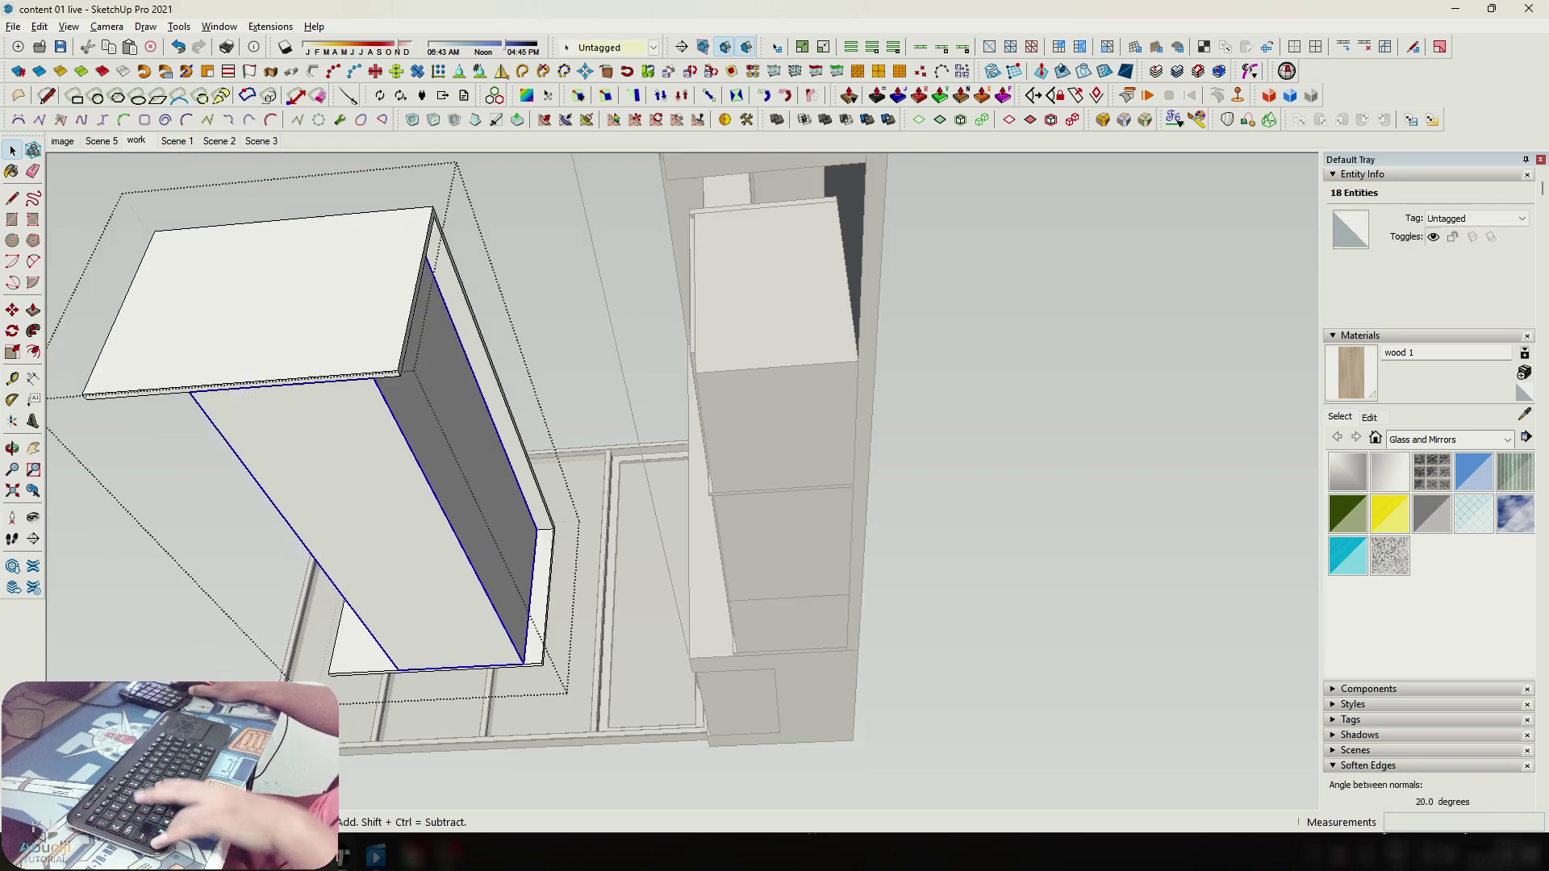
pyautogui.hotkey('ctrl', 'g')
# Open the inner box group, copy its bottom face, and push that face up 100 mm.
pyautogui.moveTo(573, 406); pyautogui.dragTo(818, 526, button='middle')
pyautogui.moveTo(694, 557); pyautogui.dragTo(666, 303, button='middle')
pyautogui.scroll(2, 581, 420)
pyautogui.moveTo(581, 419); pyautogui.dragTo(592, 457, button='middle')
pyautogui.tripleClick(605, 387)
pyautogui.click(637, 428)
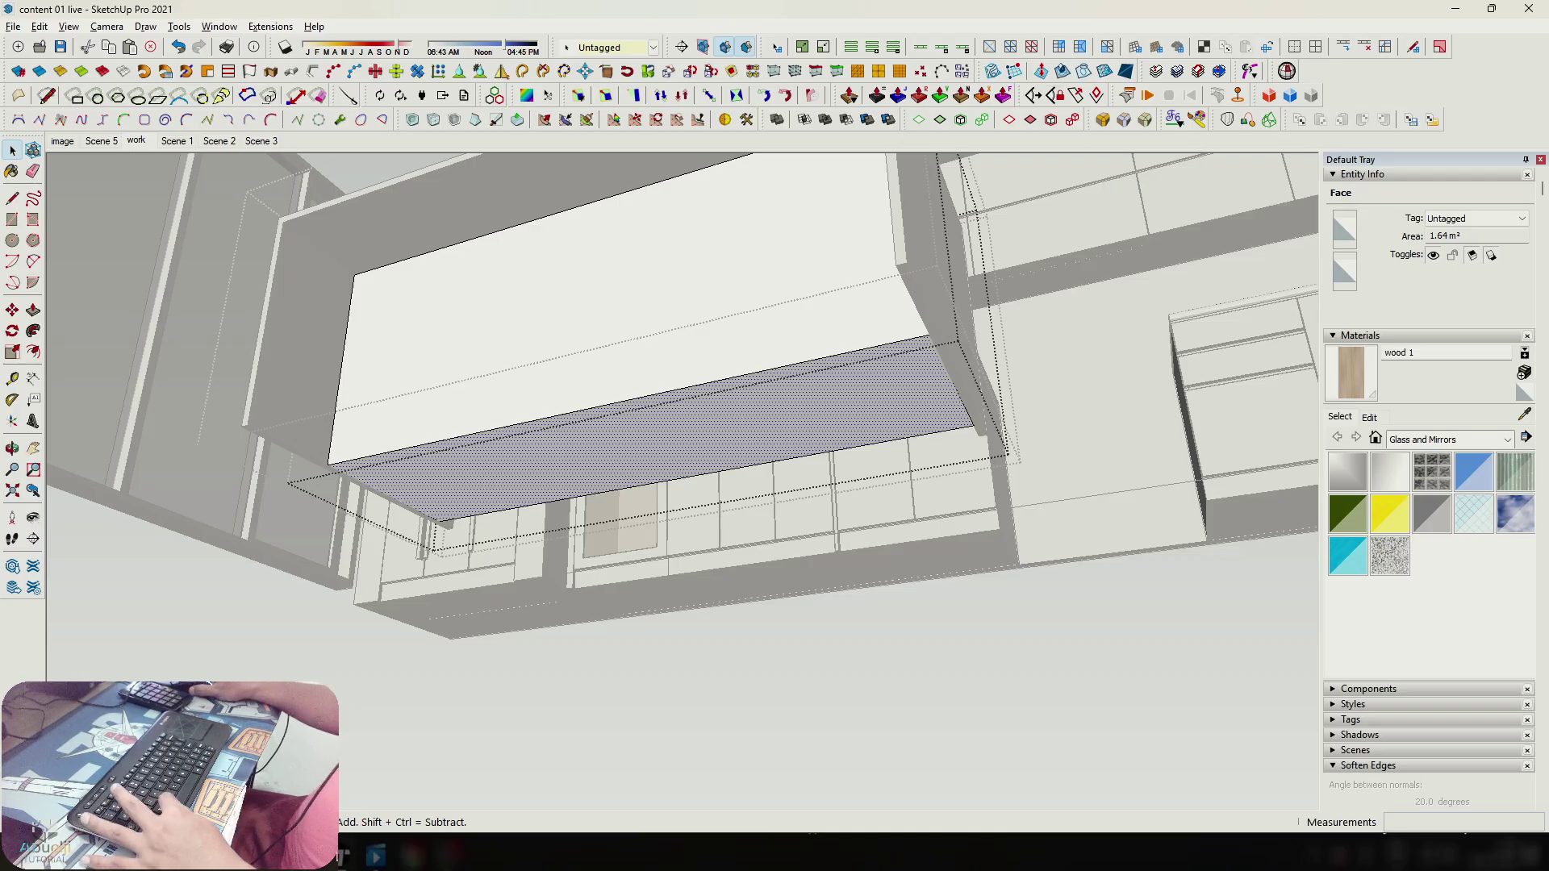
pyautogui.press('p')
pyautogui.click(714, 402)
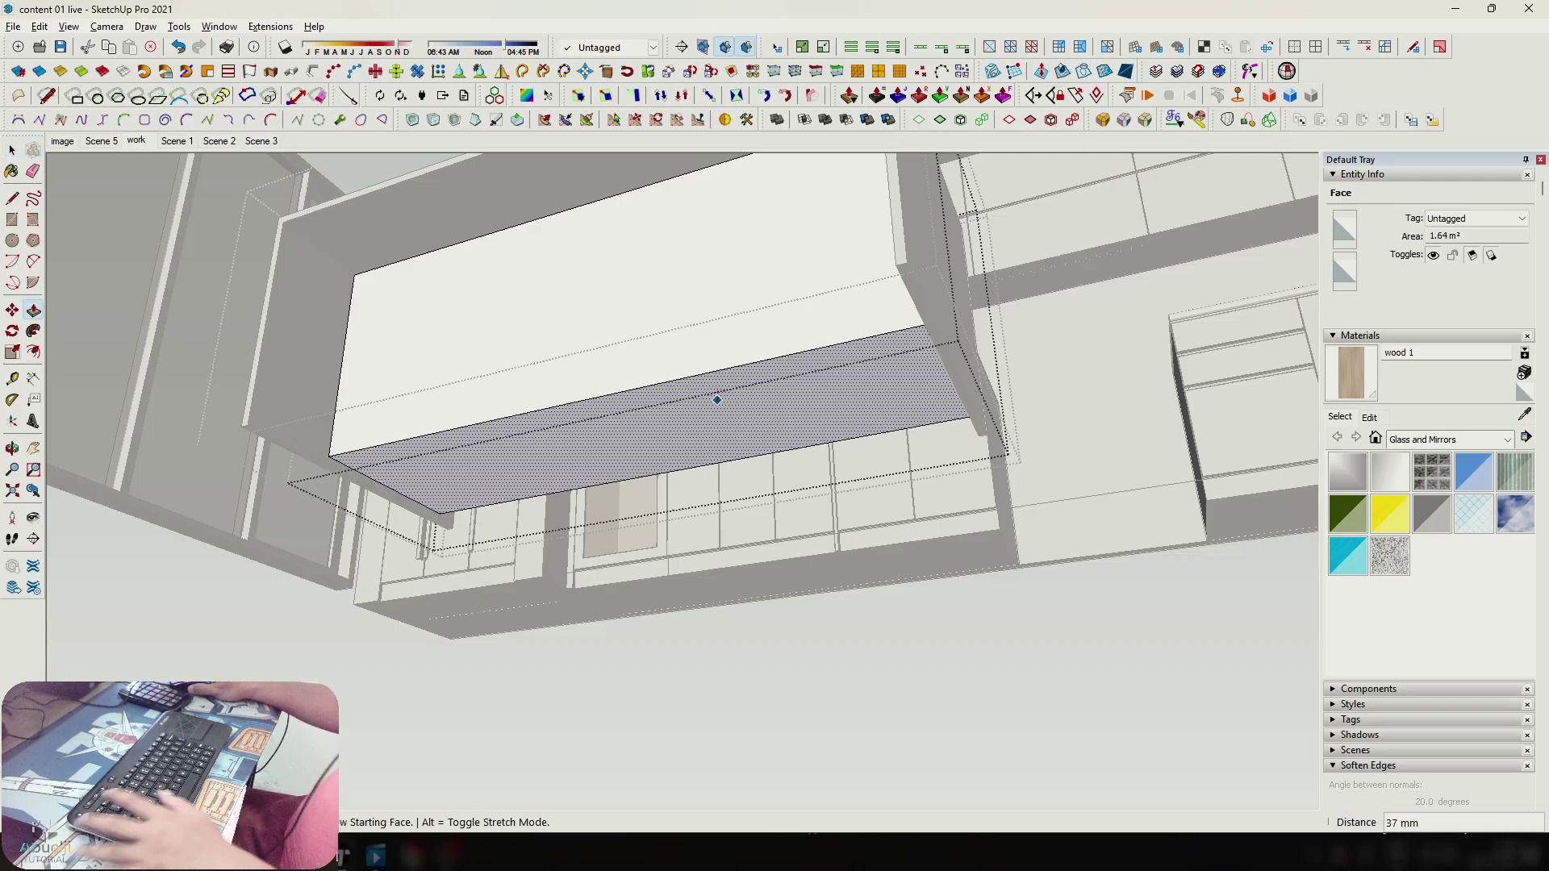
pyautogui.press('Return')
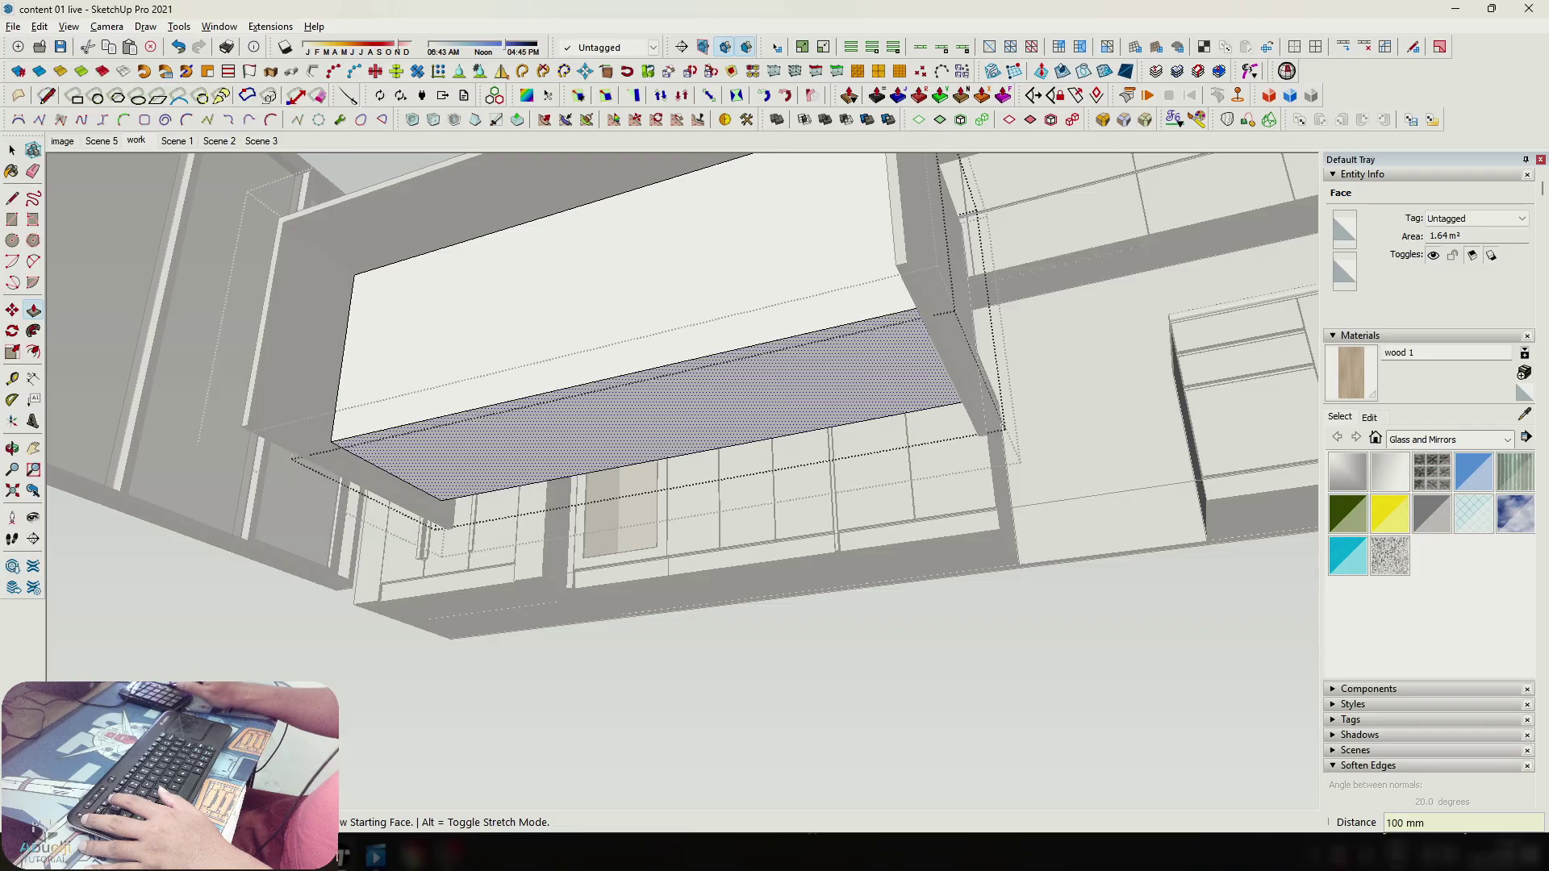
# Close the box group, paste the copied bottom face in place, and extrude it up to the box as a plinth.
pyautogui.press('space')
pyautogui.click(713, 390)
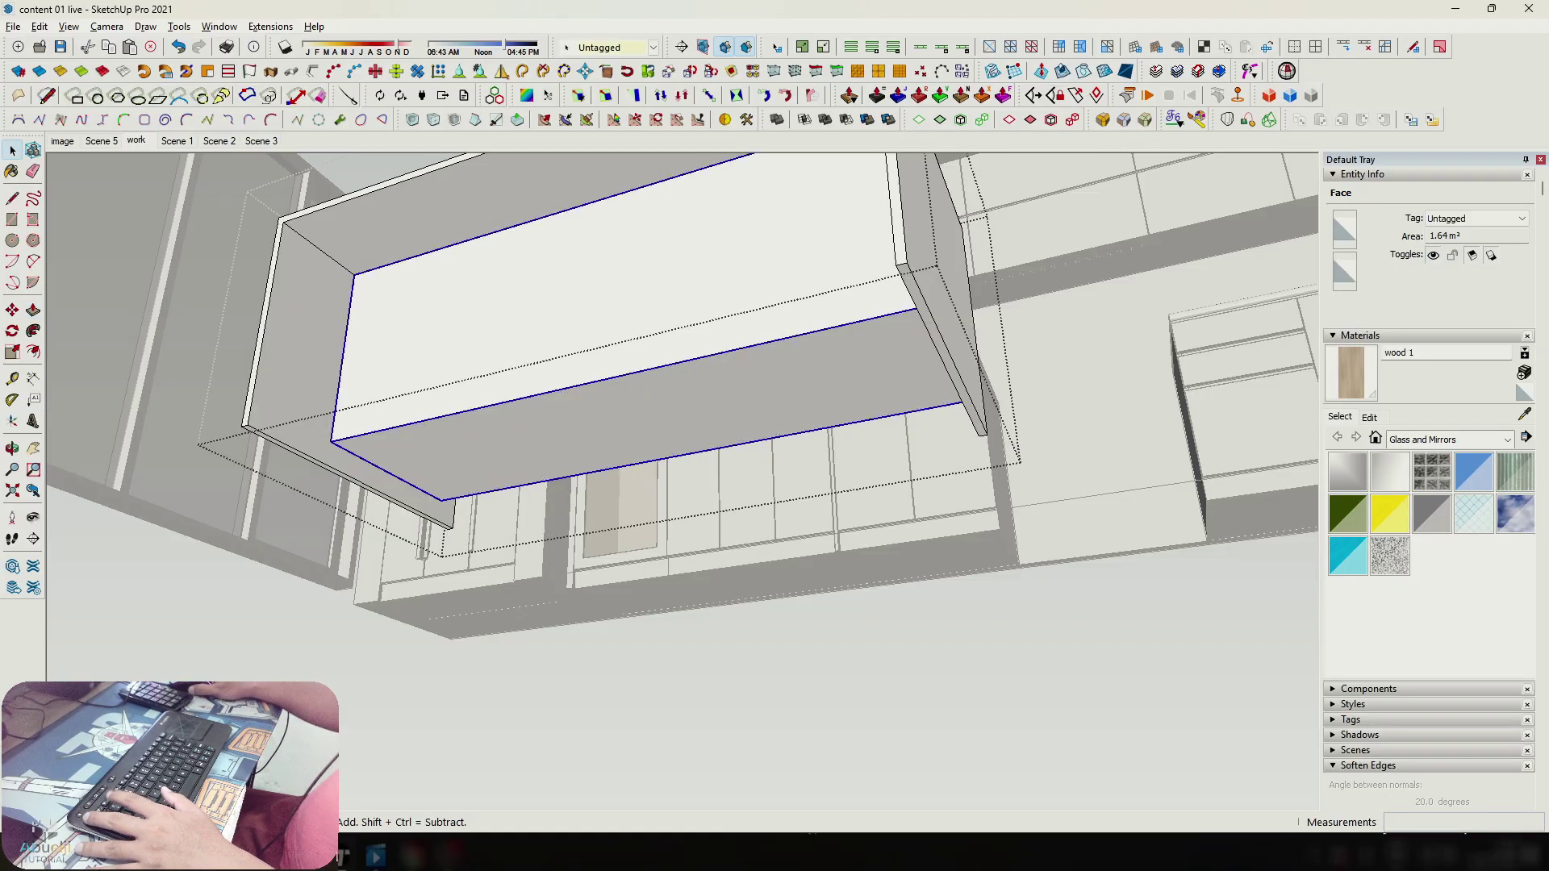
pyautogui.hotkey('ctrl', 'shift', 'v')
pyautogui.press('p')
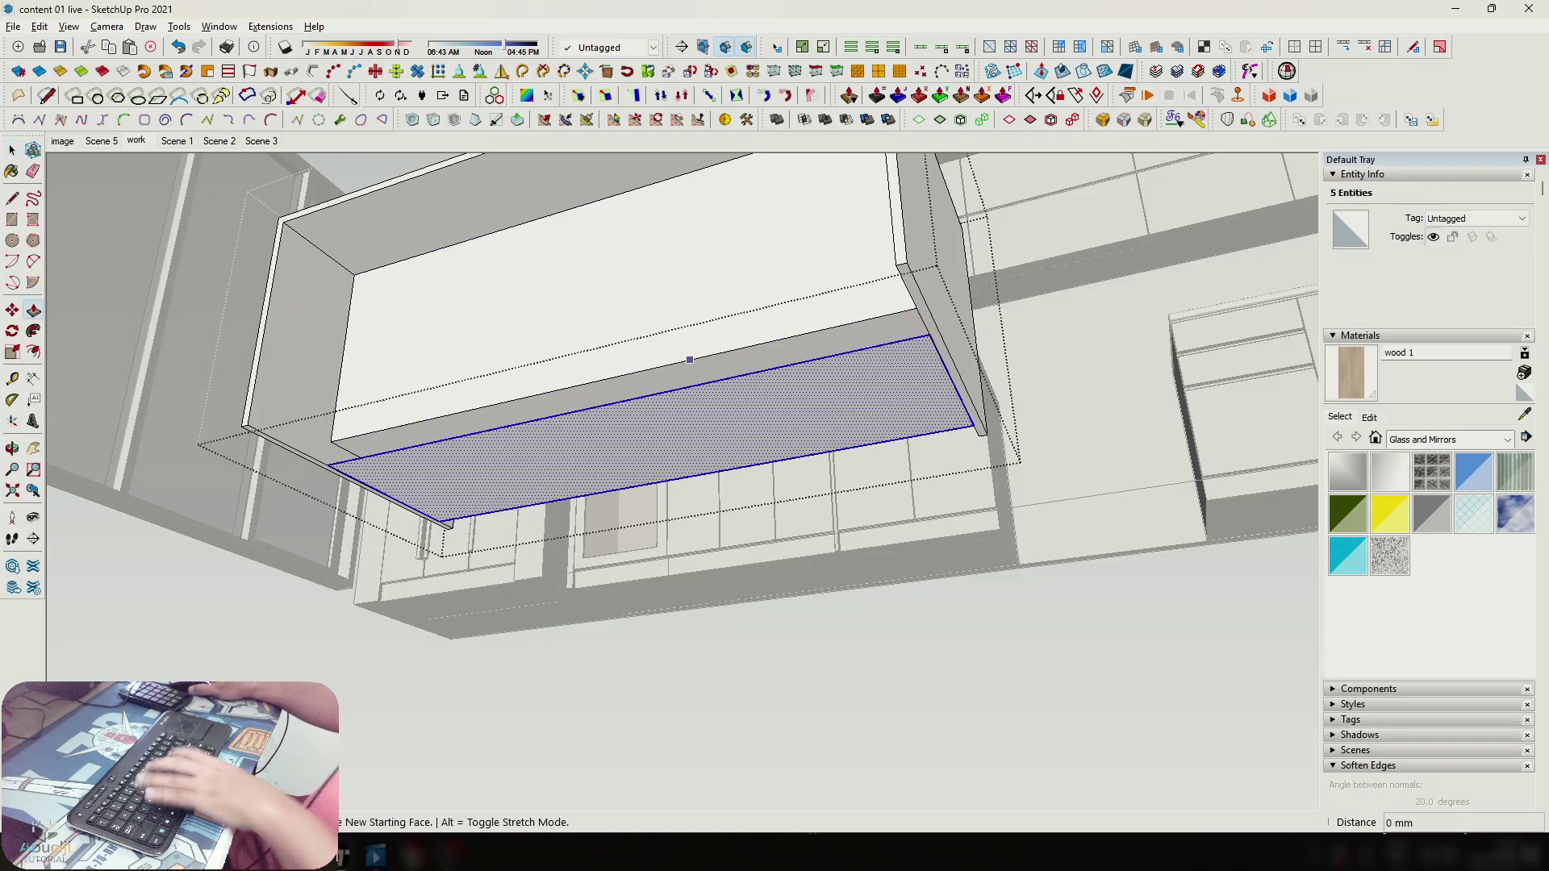
pyautogui.doubleClick(616, 402)
pyautogui.scroll(2, 576, 417)
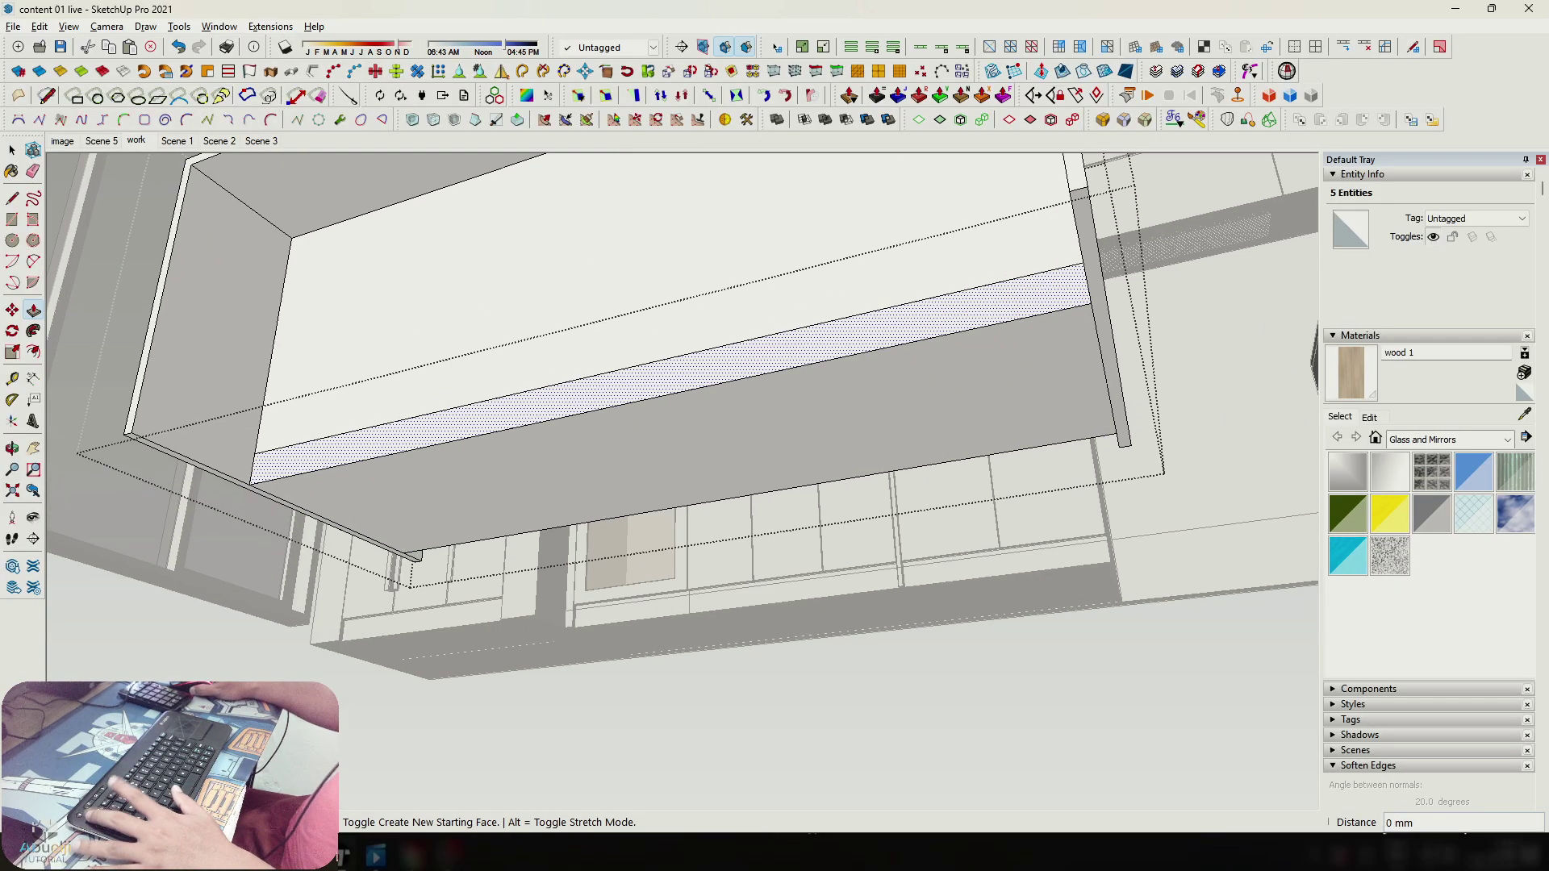
# Push the plinth's side faces inward, using 20 mm, and group the plinth.
pyautogui.click(576, 422)
pyautogui.press('Return')
pyautogui.moveTo(686, 451); pyautogui.dragTo(693, 404, button='middle')
pyautogui.click(354, 549)
pyautogui.write('20')
pyautogui.press('Return')
pyautogui.press('space')
pyautogui.tripleClick(670, 485)
pyautogui.hotkey('ctrl', 'g')
# Isolate the inner box for editing and array its front face's left edge across to the right edge, dividing the face into five equal panels.
pyautogui.tripleClick(702, 311)
pyautogui.keyDown('shift'); pyautogui.moveTo(701, 310); pyautogui.dragTo(662, 377, button='middle'); pyautogui.keyUp('shift')
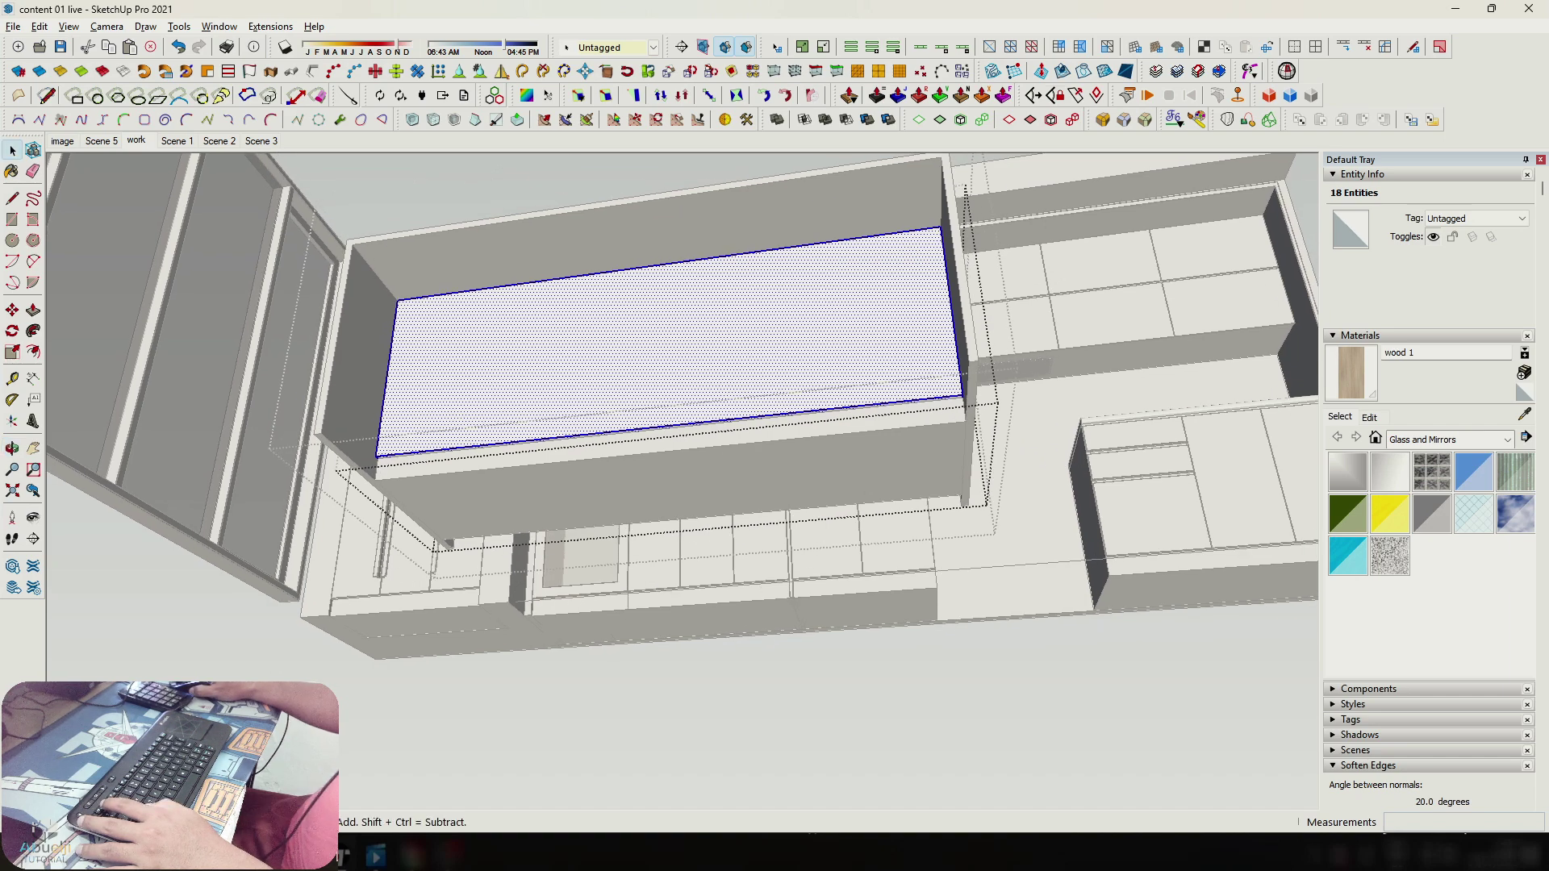
pyautogui.click(387, 378)
pyautogui.moveTo(387, 378); pyautogui.dragTo(397, 368, button='middle')
pyautogui.press('i')
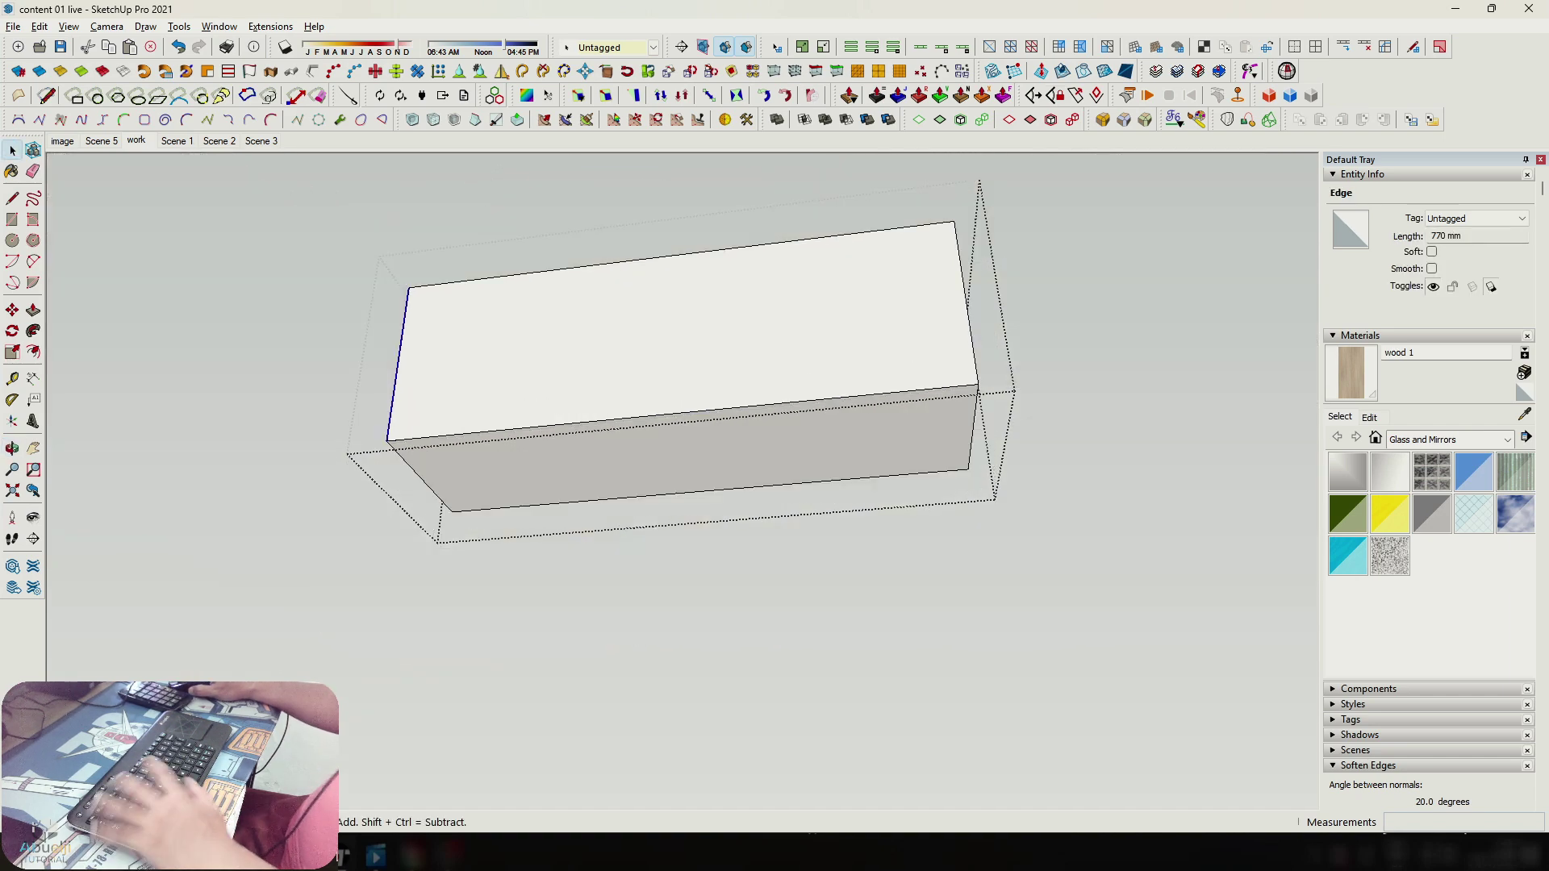
pyautogui.press('m')
pyautogui.press('ctrl')
pyautogui.click(401, 342)
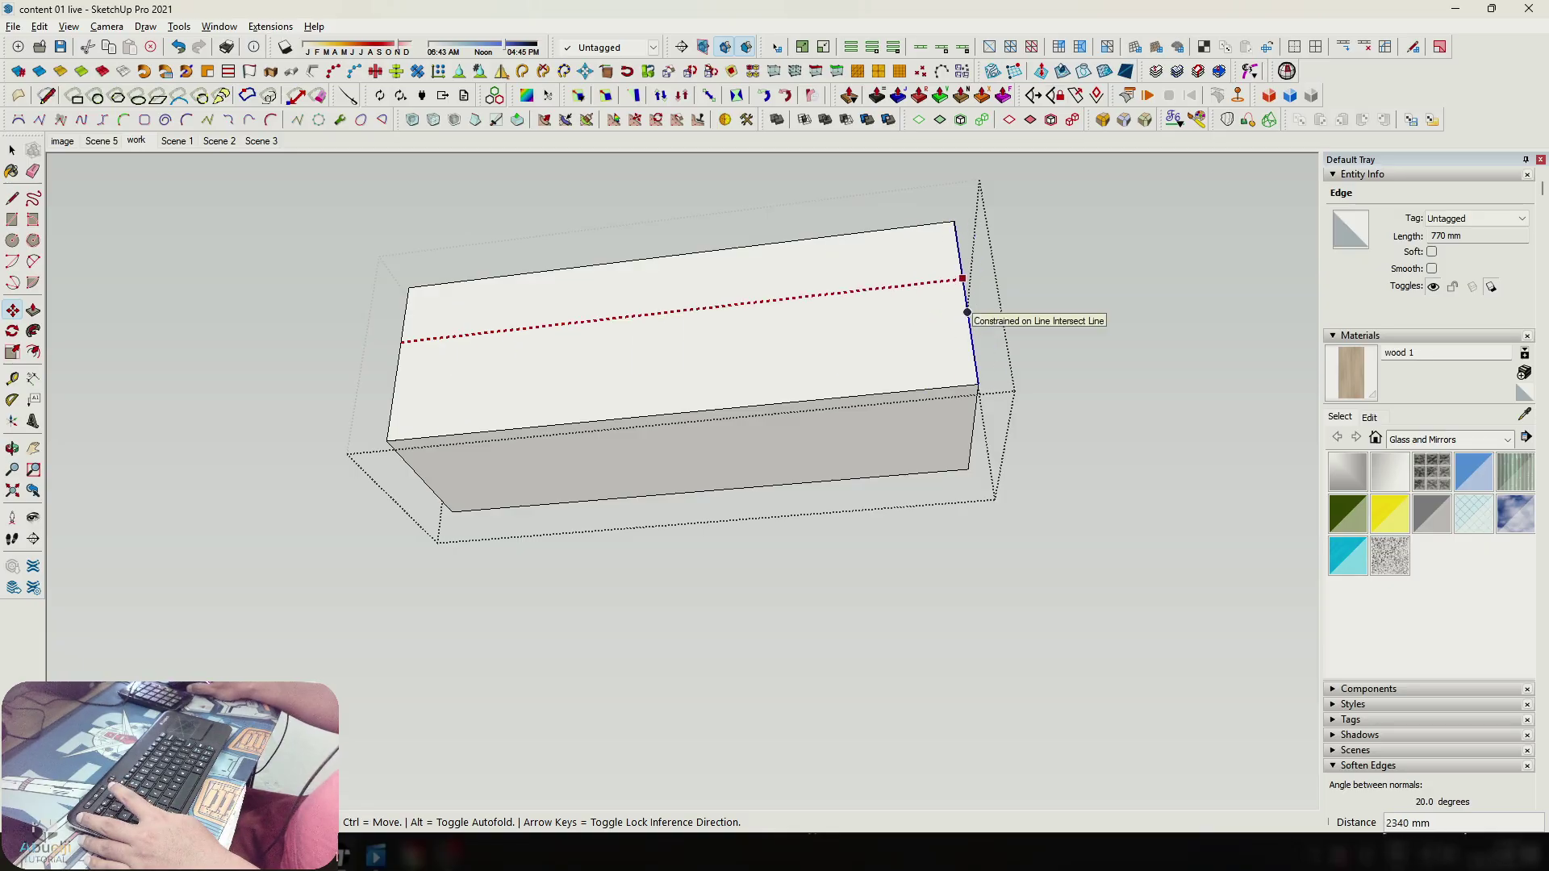
pyautogui.click(968, 312)
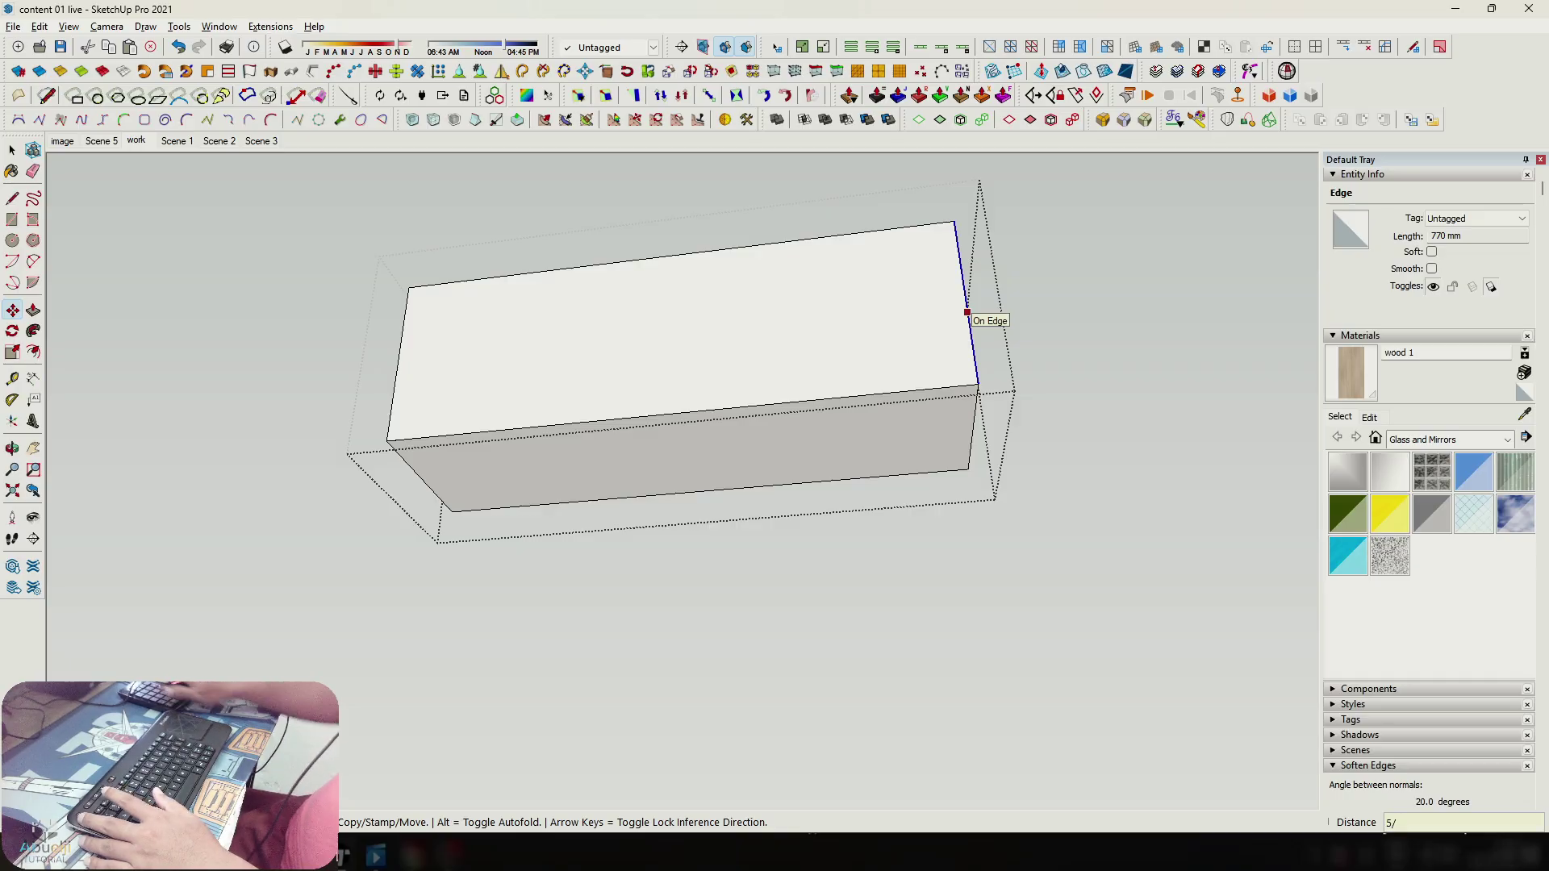
pyautogui.write('5/')
pyautogui.press('Return')
pyautogui.press('space')
pyautogui.click(452, 359)
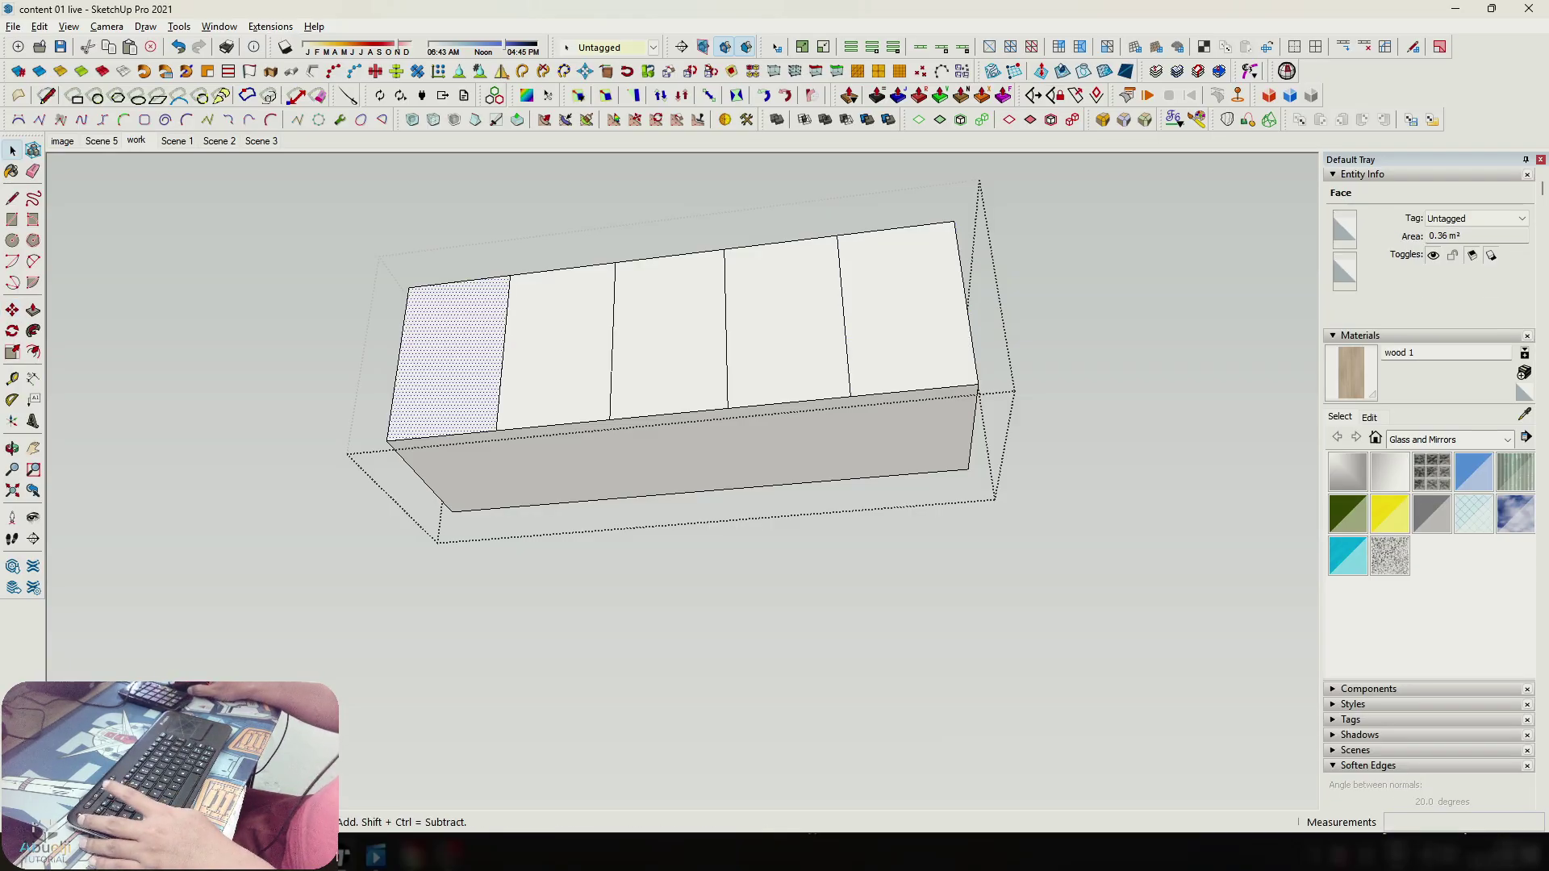
pyautogui.keyDown('shift'); pyautogui.click(557, 351); pyautogui.keyUp('shift')
pyautogui.keyDown('shift'); pyautogui.click(668, 339); pyautogui.keyUp('shift')
pyautogui.keyDown('shift'); pyautogui.click(786, 324); pyautogui.keyUp('shift')
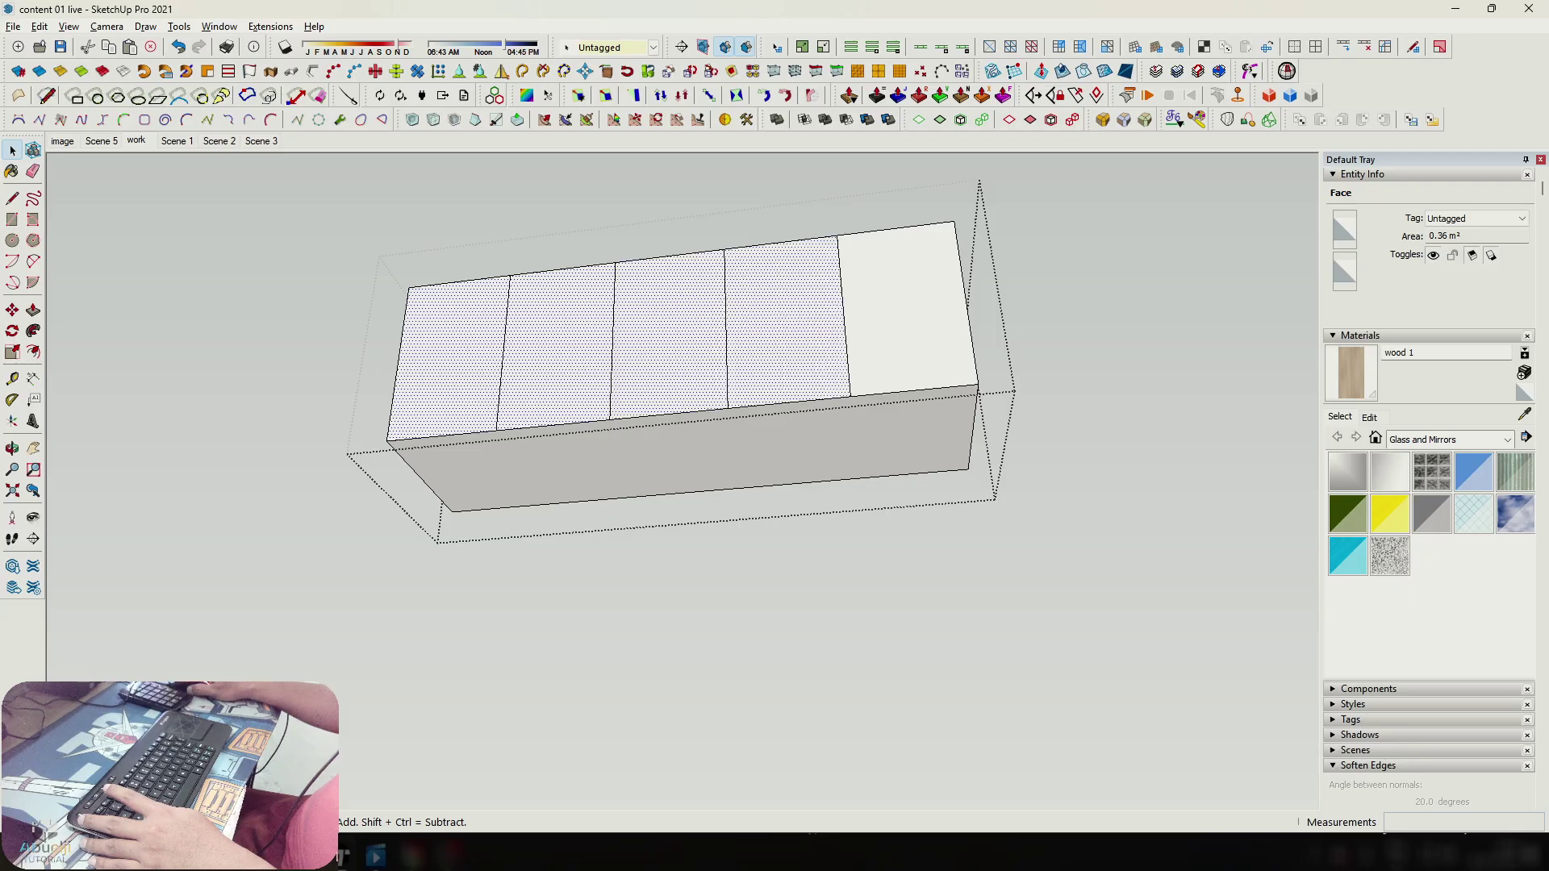
pyautogui.click(557, 349)
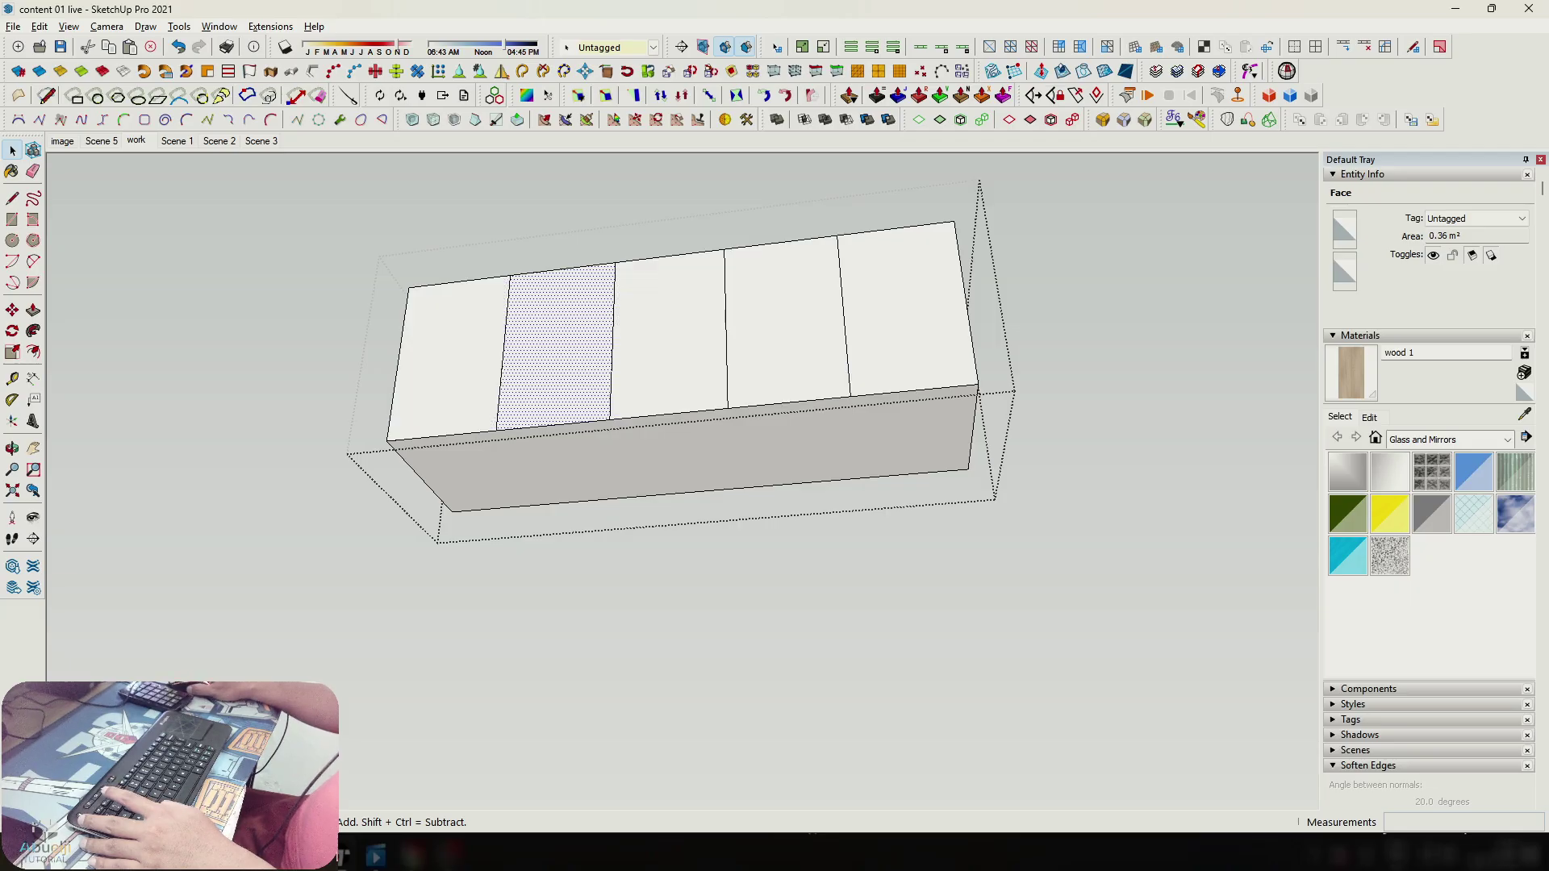
# Copy the four dividing lines slightly sideways to form narrow gaps between the five panels.
pyautogui.click(504, 348)
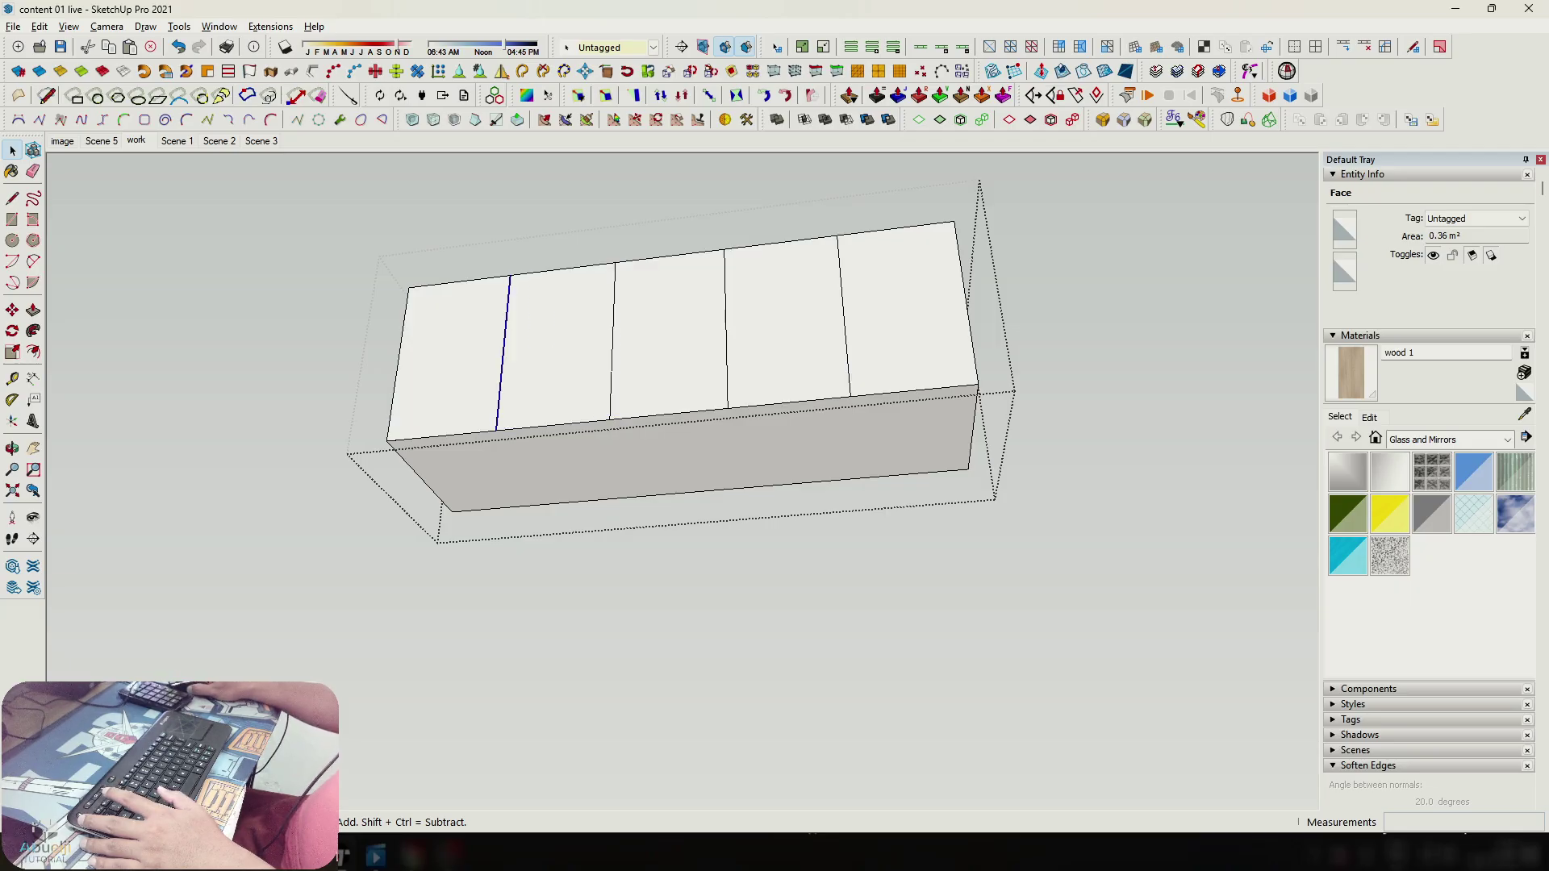
pyautogui.keyDown('shift'); pyautogui.click(612, 339); pyautogui.keyUp('shift')
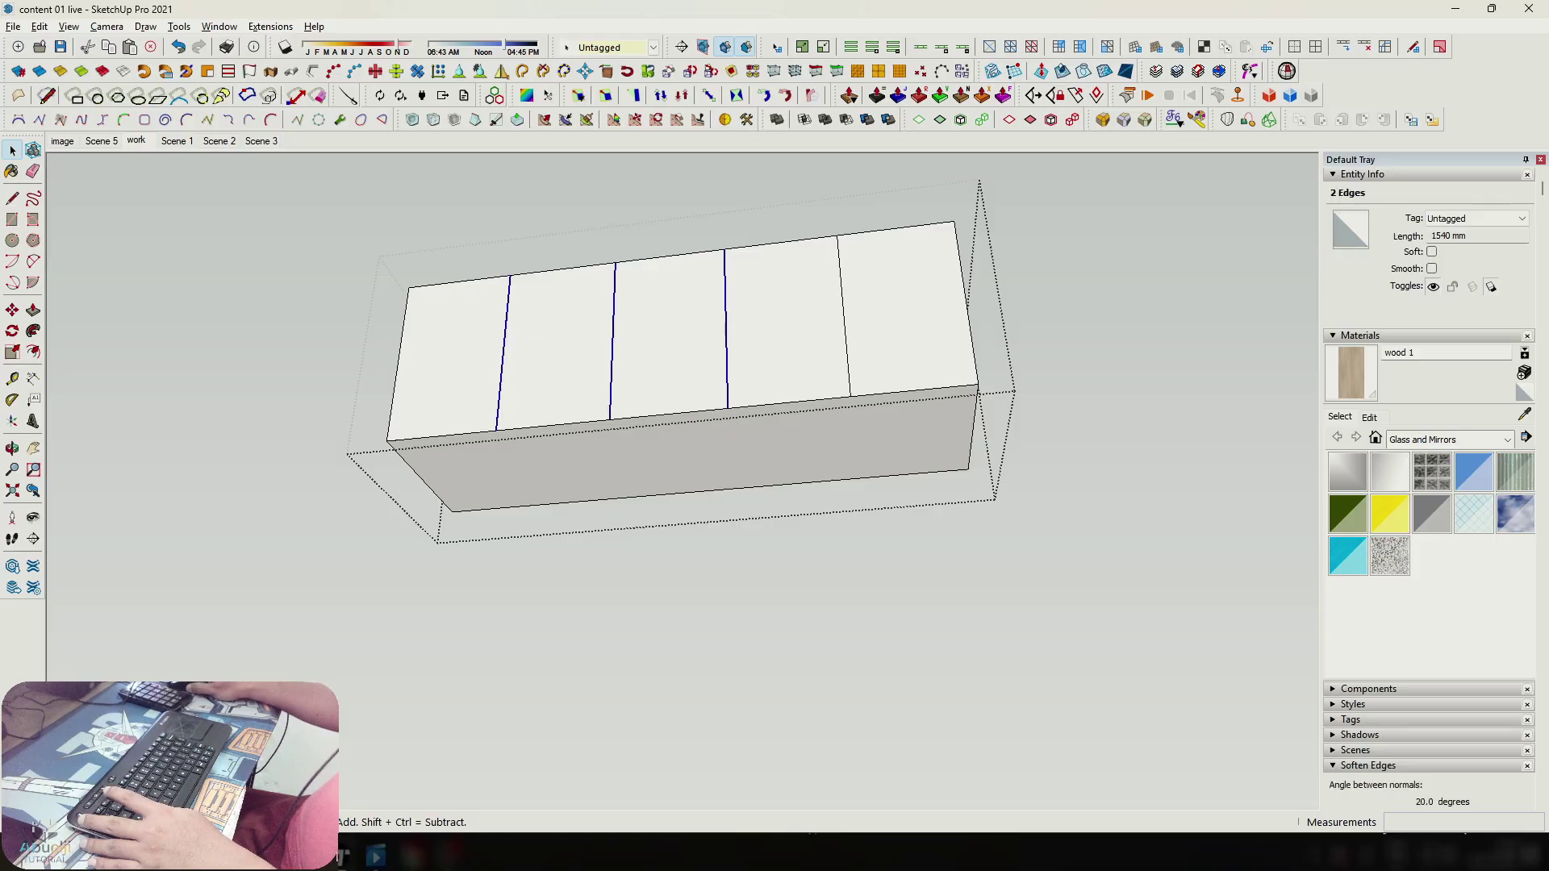
pyautogui.keyDown('shift'); pyautogui.click(843, 315); pyautogui.keyUp('shift')
pyautogui.scroll(3, 681, 311)
pyautogui.press('m')
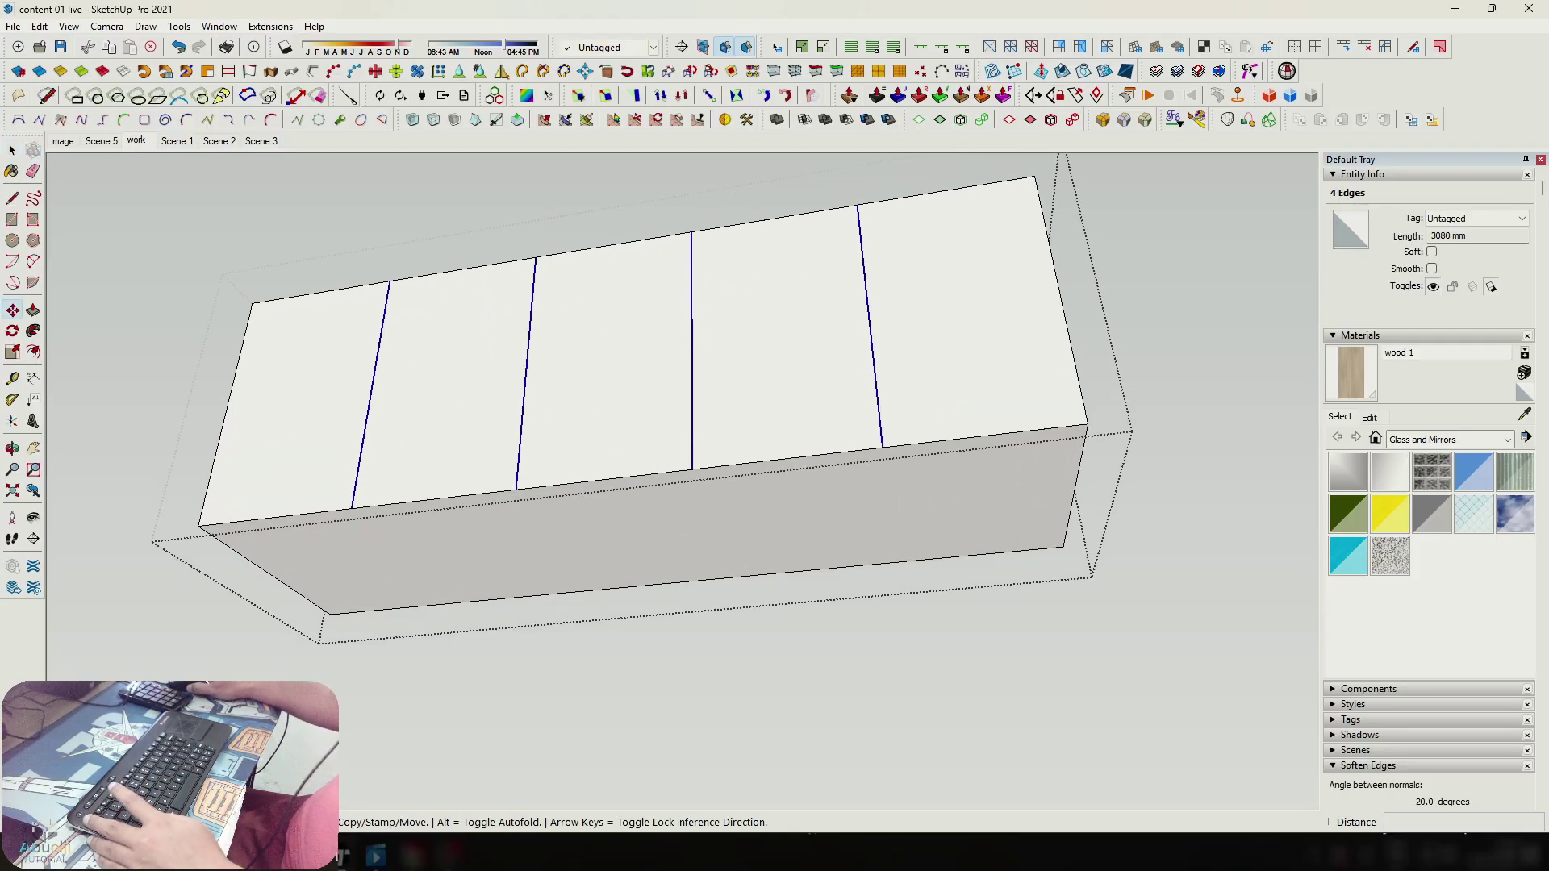
pyautogui.click(692, 304)
pyautogui.press('ctrl')
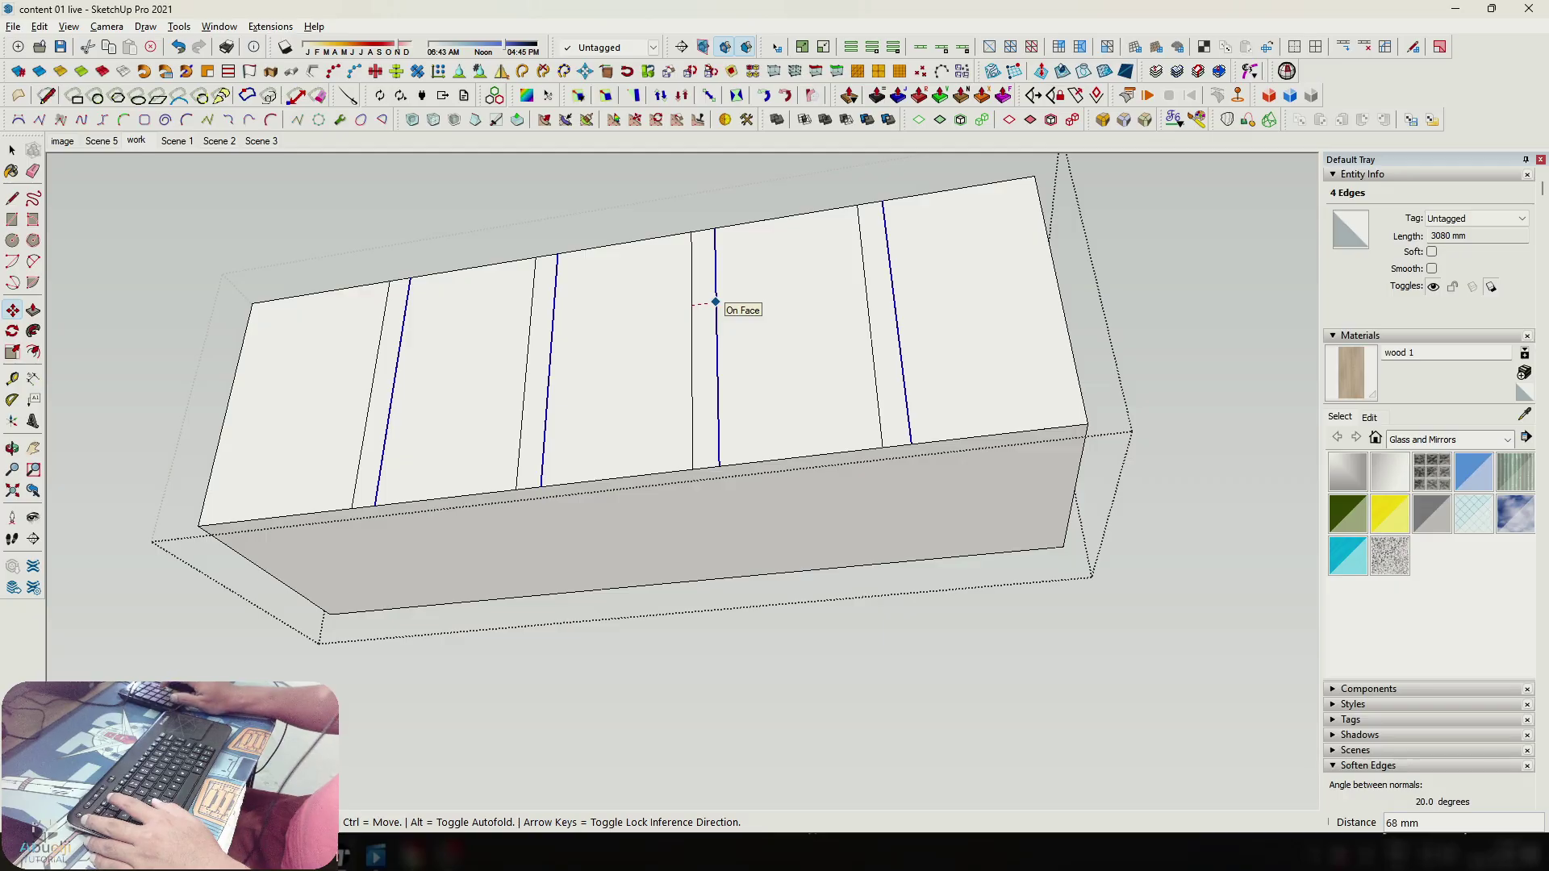
pyautogui.press('Return')
pyautogui.press('space')
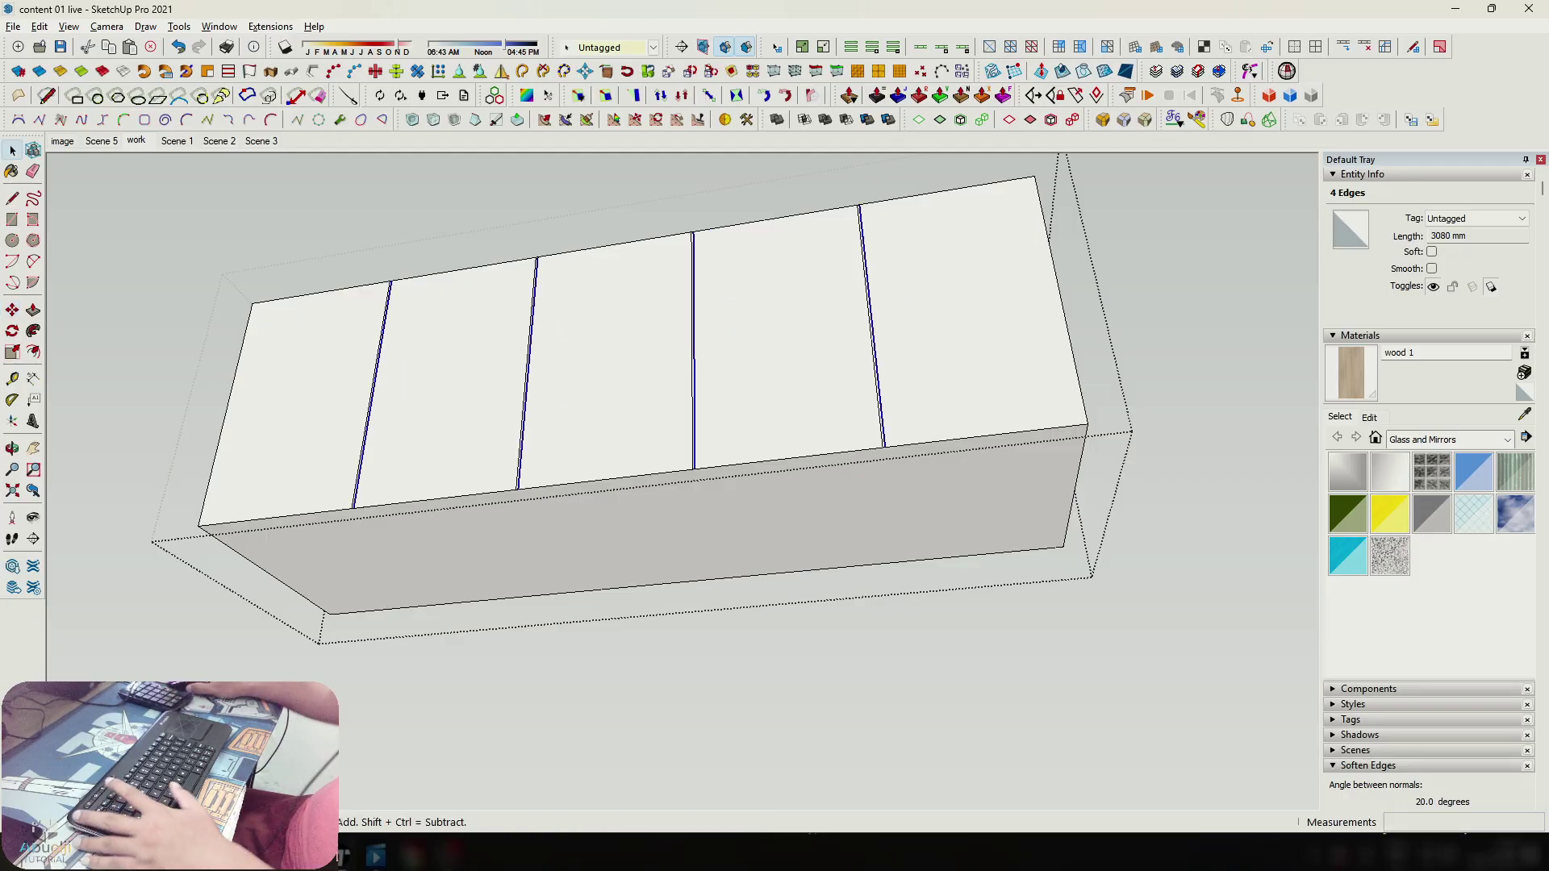
# Copy the five panel faces, leaving out the gaps, and undo the dividing lines on the box.
pyautogui.click(951, 321)
pyautogui.keyDown('shift'); pyautogui.click(787, 333); pyautogui.keyUp('shift')
pyautogui.keyDown('shift'); pyautogui.click(622, 352); pyautogui.keyUp('shift')
pyautogui.keyDown('shift'); pyautogui.click(445, 380); pyautogui.keyUp('shift')
pyautogui.keyDown('shift'); pyautogui.click(292, 404); pyautogui.keyUp('shift')
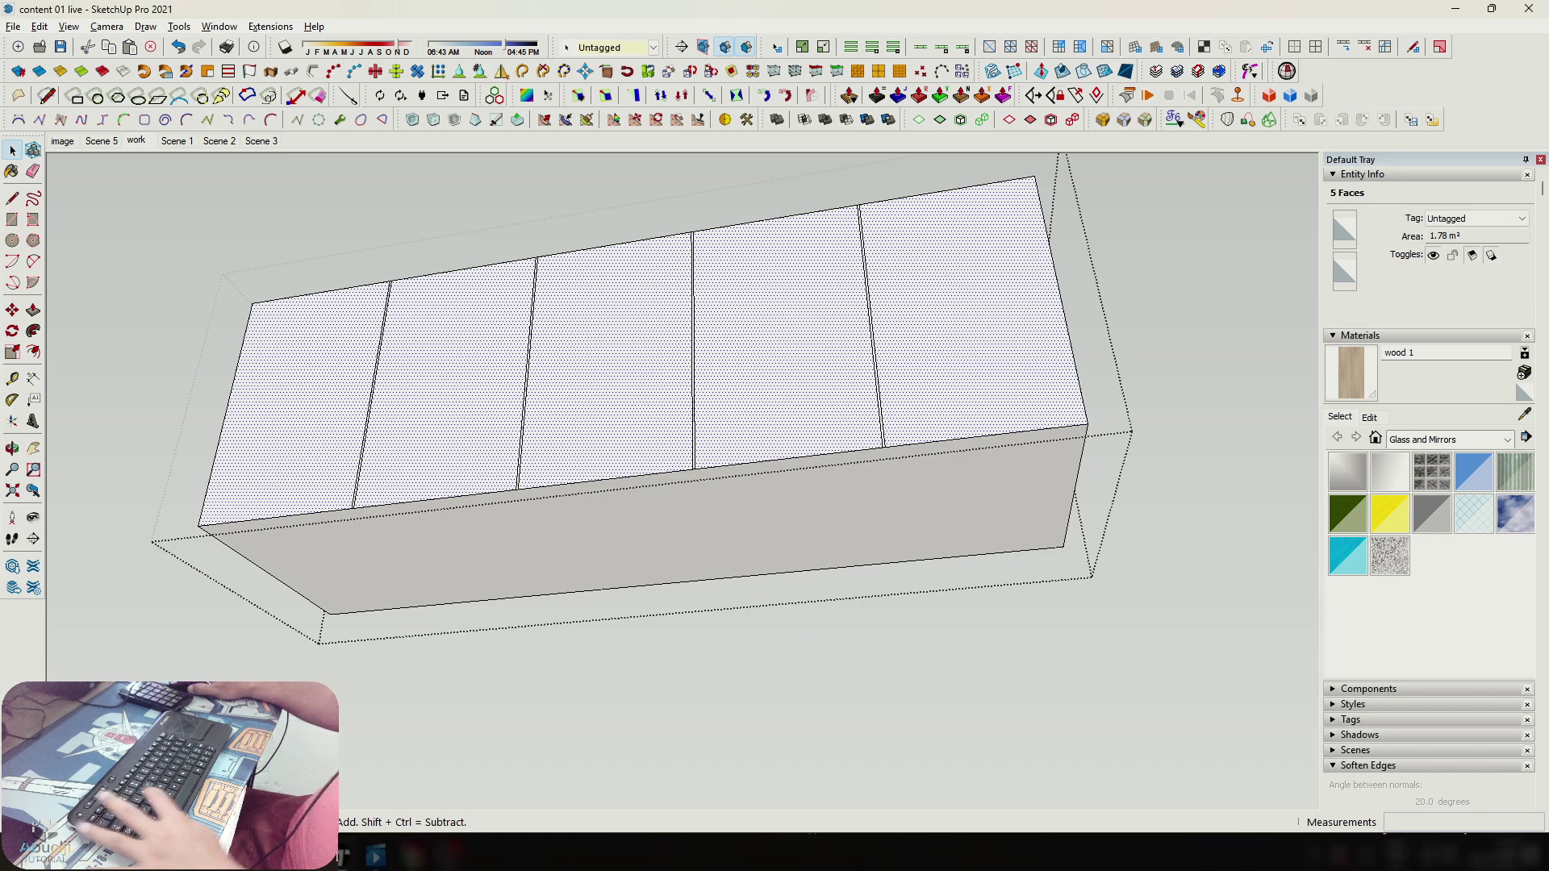
pyautogui.hotkey('ctrl', 'z')
pyautogui.hotkey('ctrl', 'z')
# Group the plain inner box and paste the five copied panel faces in place on its front.
pyautogui.moveTo(802, 419); pyautogui.dragTo(807, 389, button='middle')
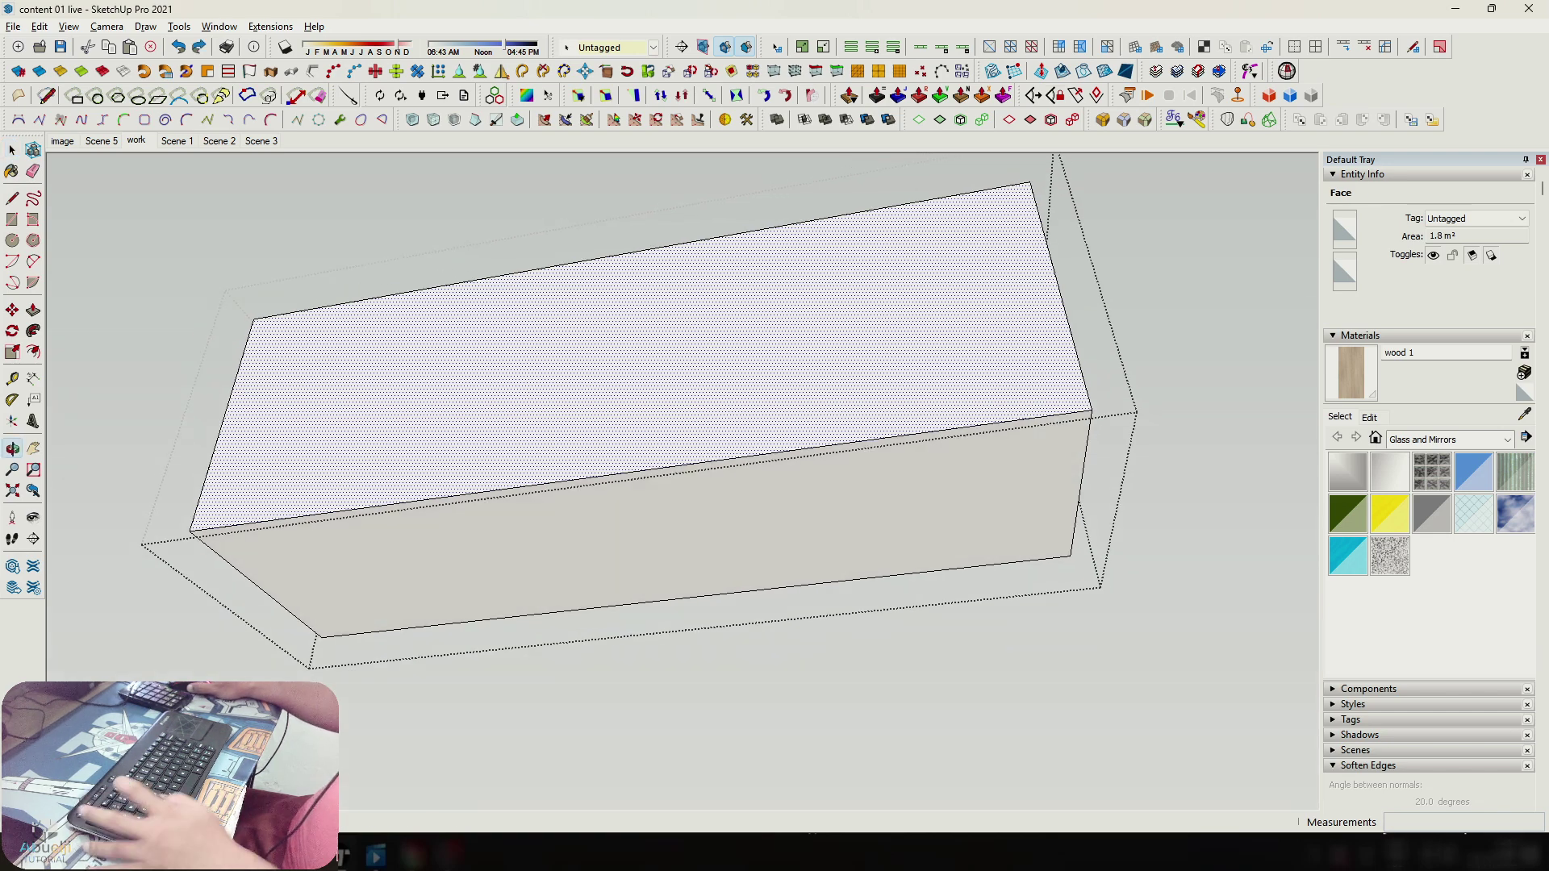
pyautogui.scroll(-2, 807, 388)
pyautogui.scroll(-1, 811, 363)
pyautogui.press('Escape')
pyautogui.tripleClick(811, 363)
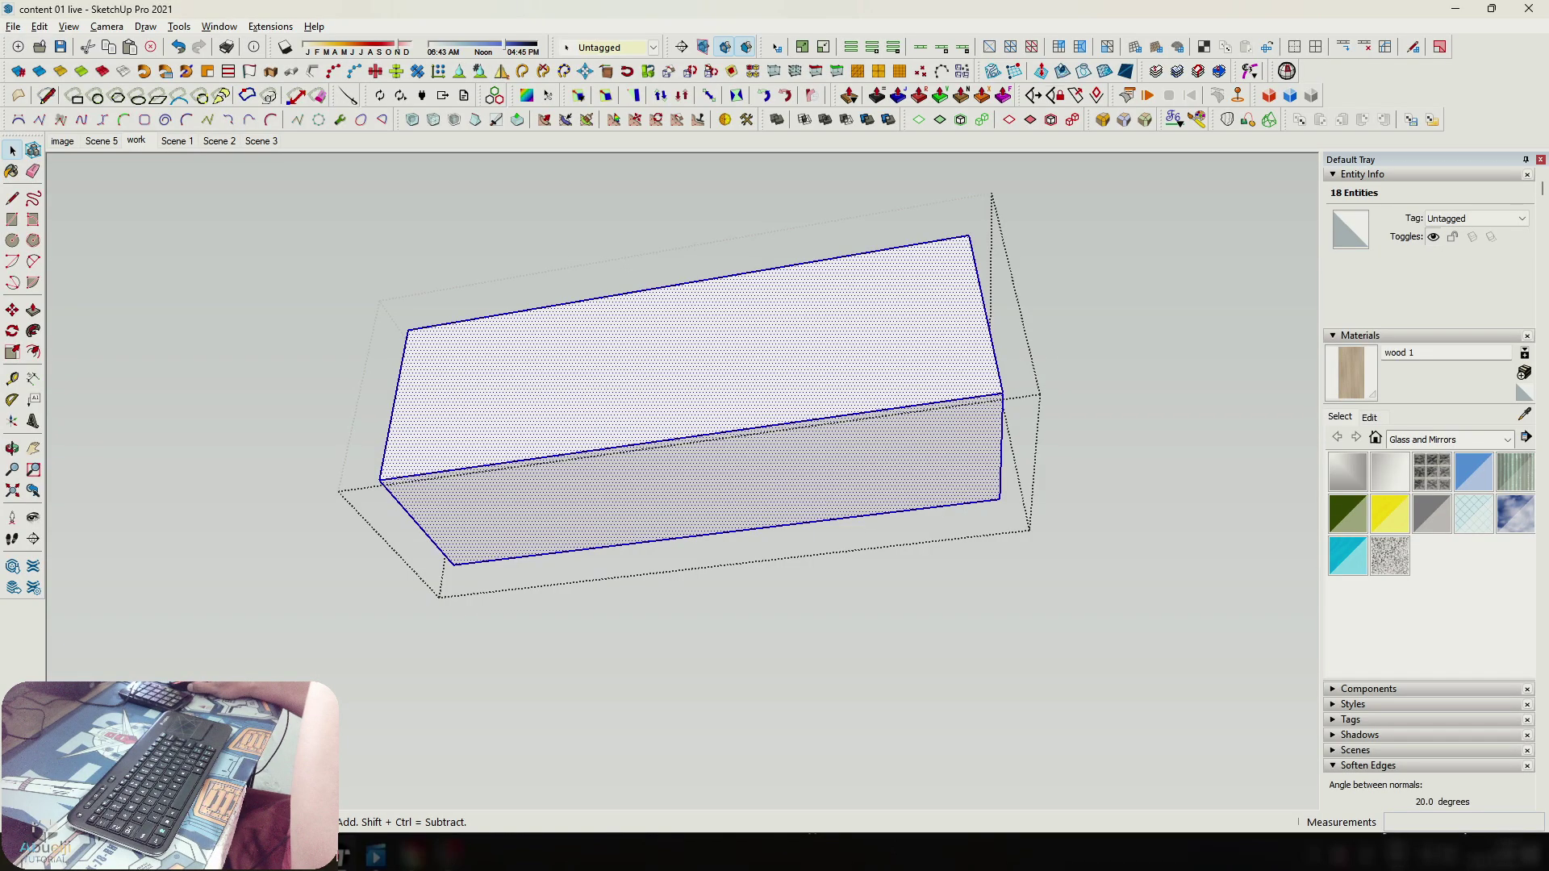
pyautogui.hotkey('ctrl', 'g')
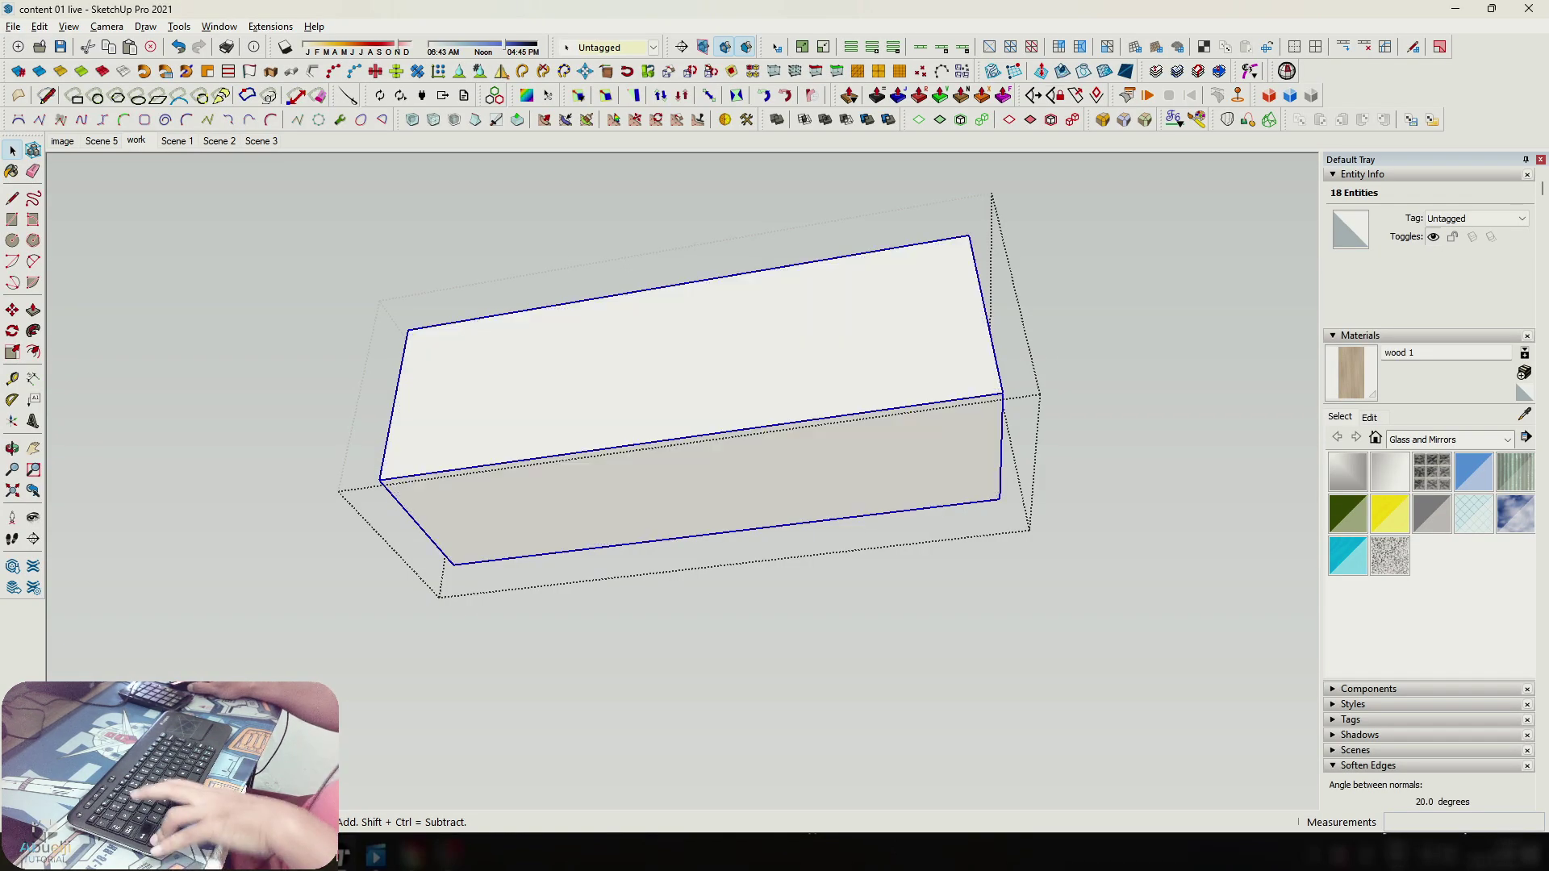
pyautogui.hotkey('ctrl', 'shift', 'v')
# Push/Pull each of the five door panel faces outward by 6 mm.
pyautogui.moveTo(811, 363)
pyautogui.mouseDown(button='middle')
pyautogui.moveTo(738, 368)
pyautogui.moveTo(819, 360)
pyautogui.moveTo(835, 332)
pyautogui.moveTo(831, 356)
pyautogui.mouseUp(button='middle')
pyautogui.scroll(4, 759, 363)
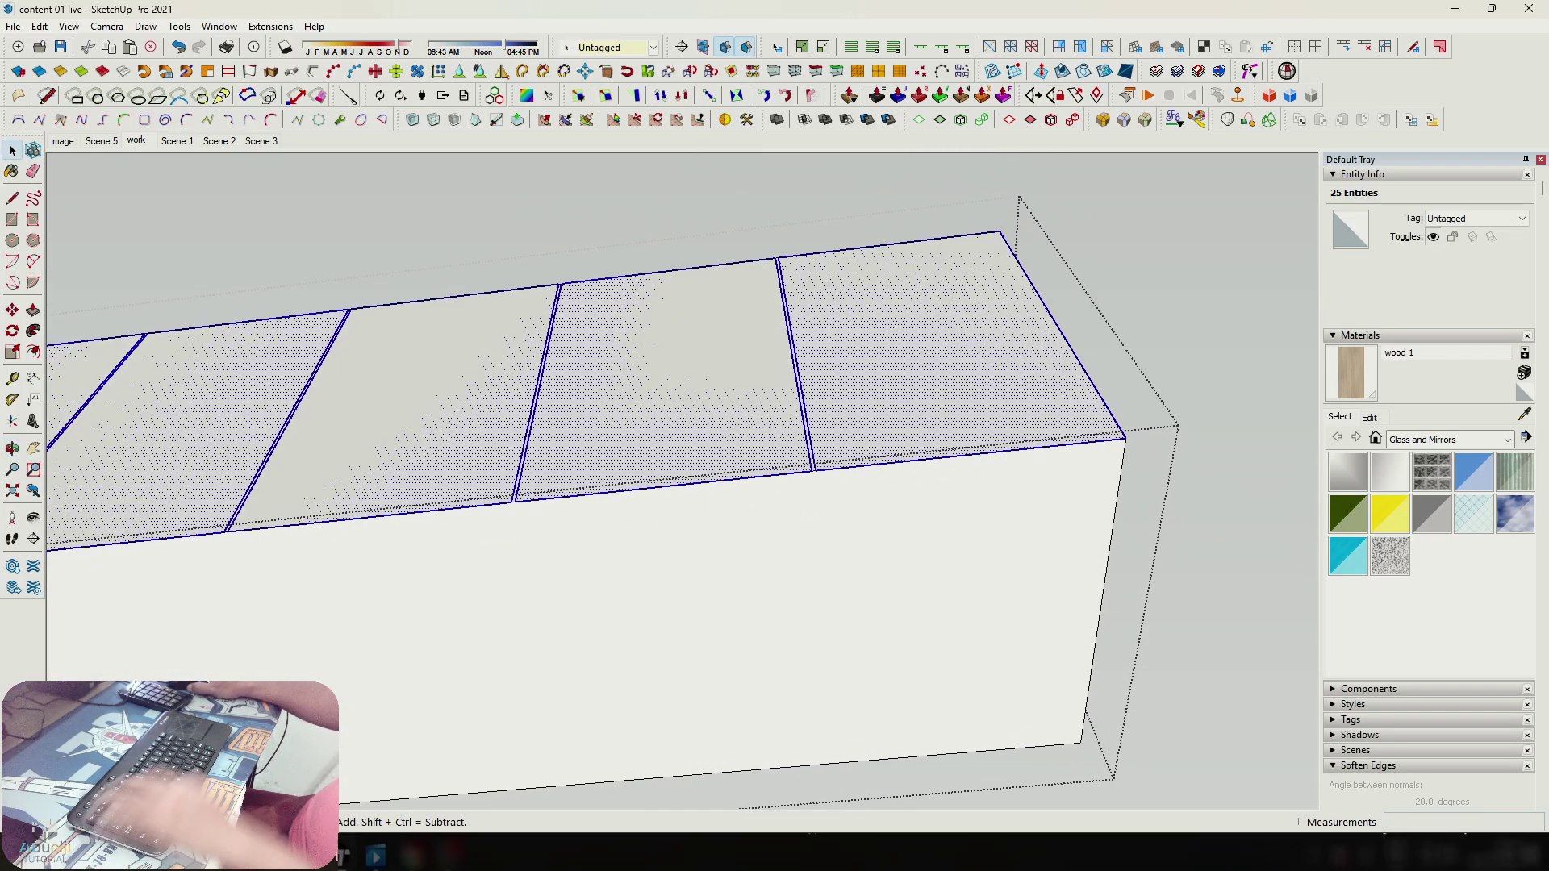
pyautogui.press('p')
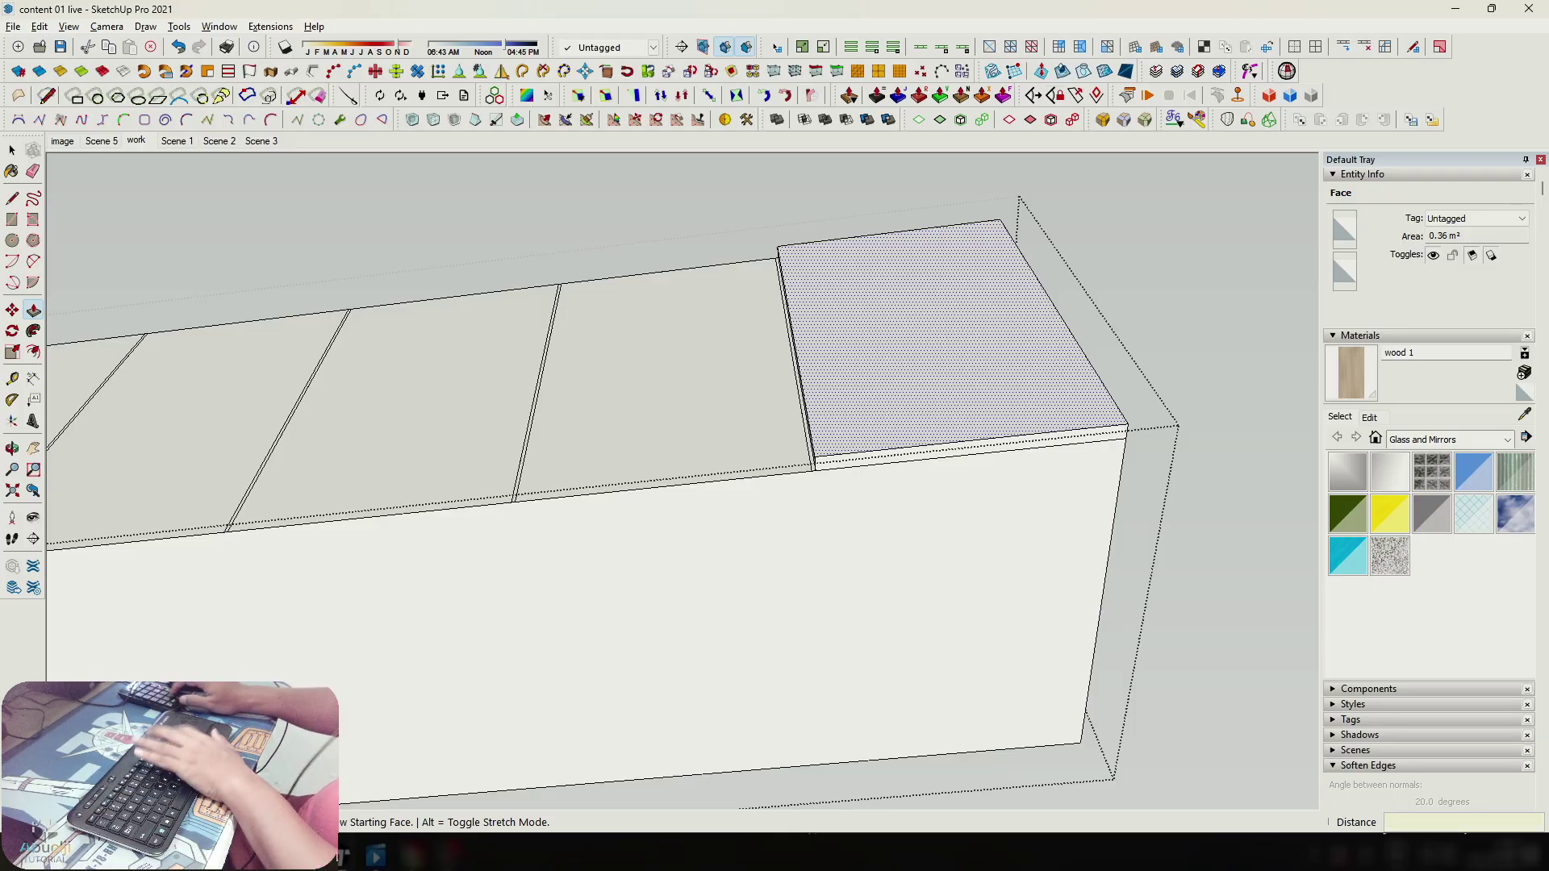
pyautogui.write('6')
pyautogui.press('Return')
pyautogui.doubleClick(678, 363)
pyautogui.scroll(-2, 613, 379)
pyautogui.keyDown('shift'); pyautogui.moveTo(581, 388); pyautogui.dragTo(968, 347, button='middle'); pyautogui.keyUp('shift')
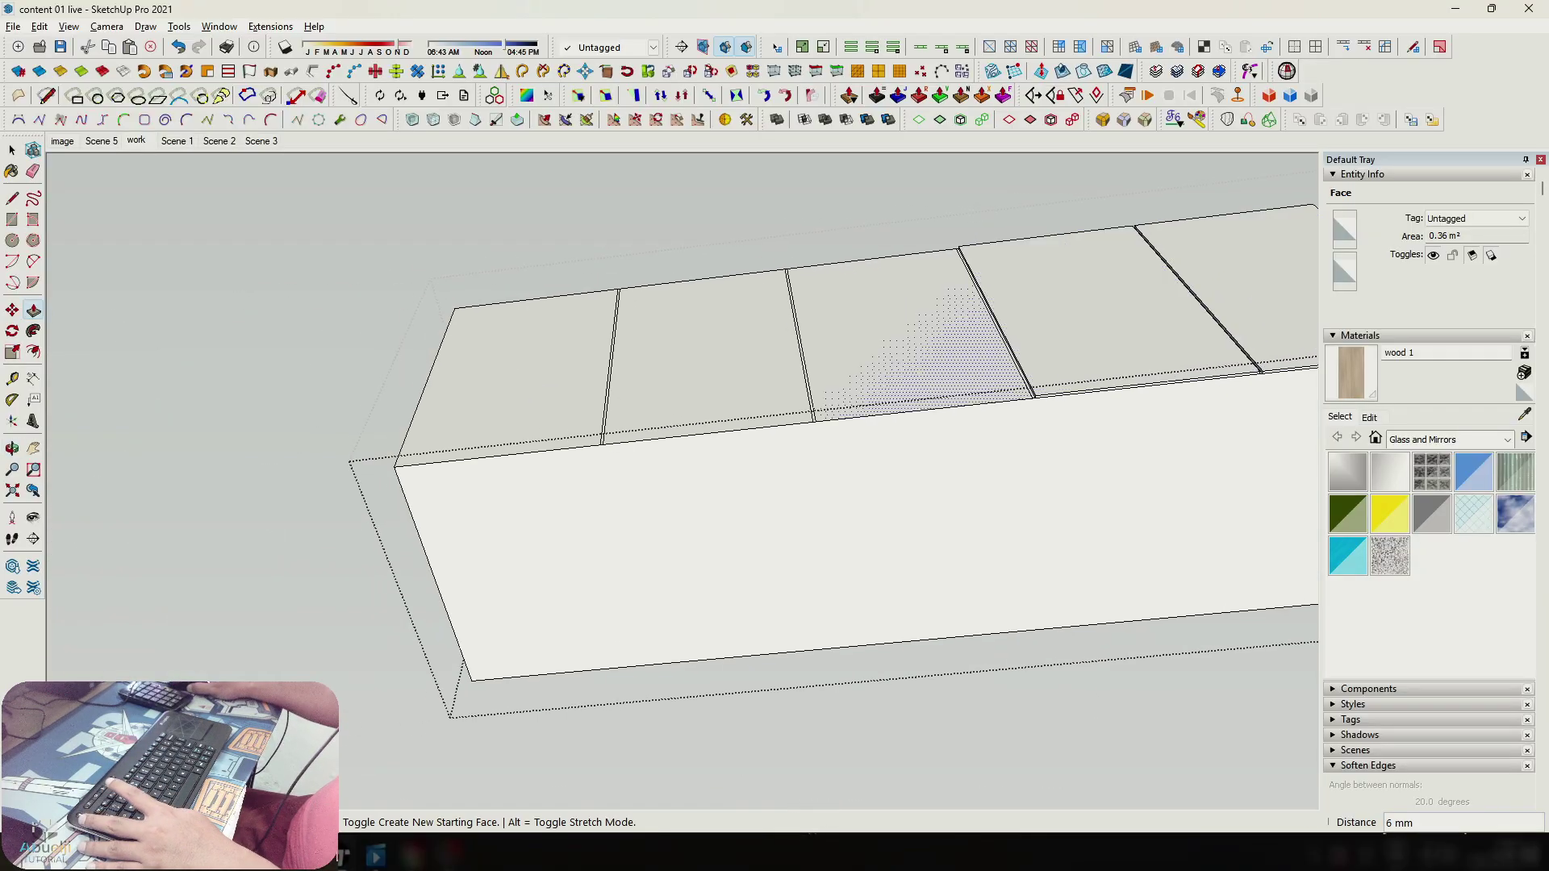
pyautogui.press('space')
pyautogui.scroll(-3, 565, 311)
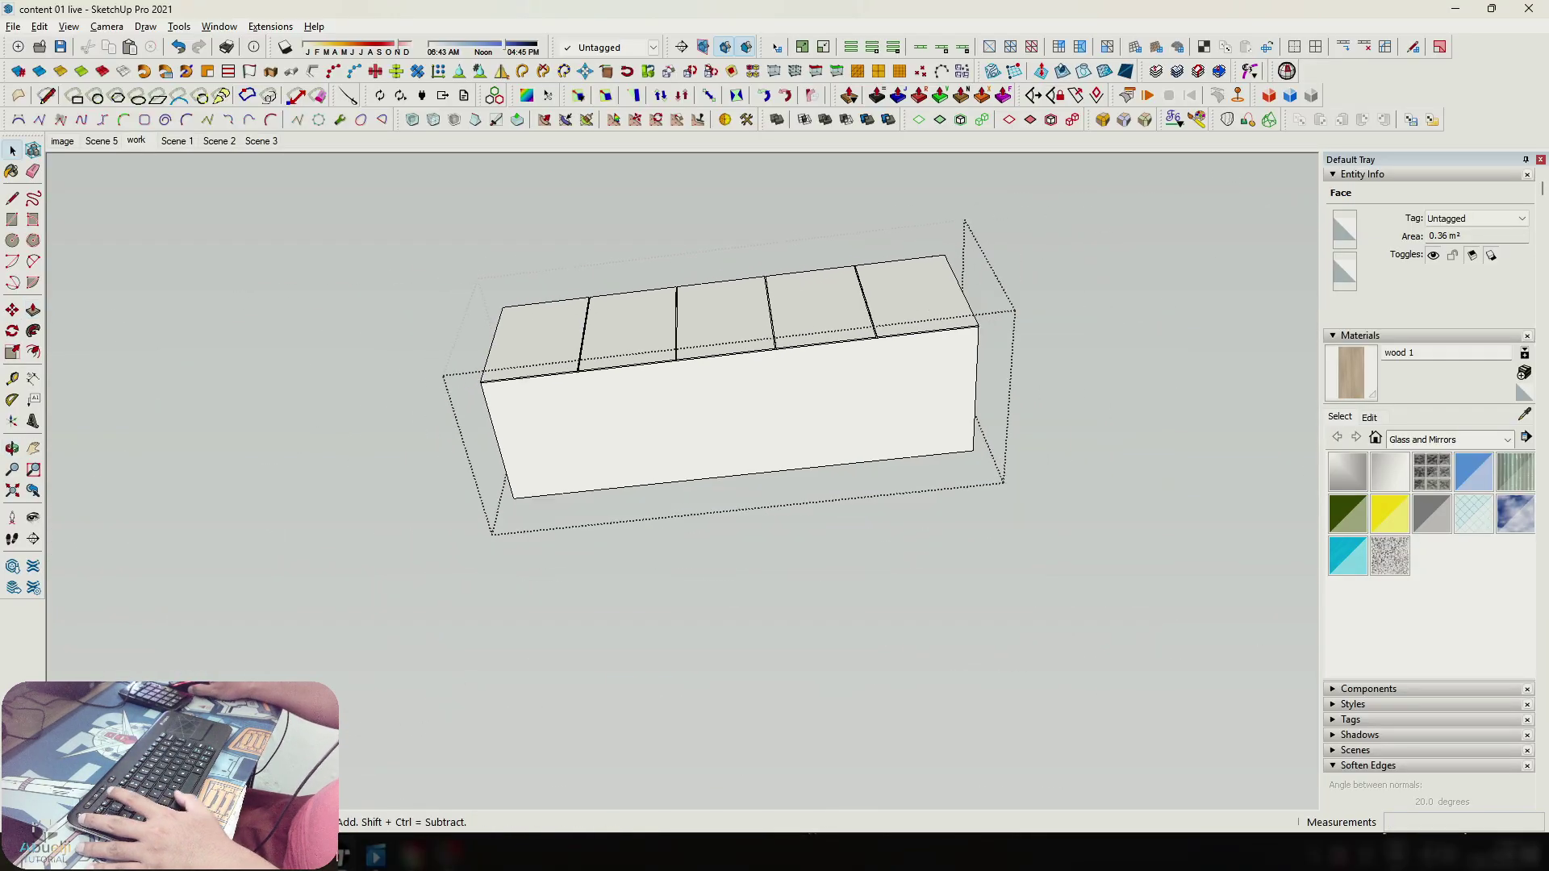
# Select the geometry of all five door panels and group it.
pyautogui.moveTo(378, 187); pyautogui.dragTo(1007, 422)
pyautogui.moveTo(928, 387)
pyautogui.mouseDown(button='middle')
pyautogui.moveTo(710, 452)
pyautogui.moveTo(726, 476)
pyautogui.mouseUp(button='middle')
pyautogui.hotkey('ctrl', 'g')
pyautogui.moveTo(694, 387); pyautogui.dragTo(750, 629, button='middle')
pyautogui.scroll(2, 775, 428)
pyautogui.moveTo(726, 452); pyautogui.dragTo(815, 363, button='middle')
pyautogui.scroll(-1, 774, 427)
pyautogui.scroll(-2, 773, 420)
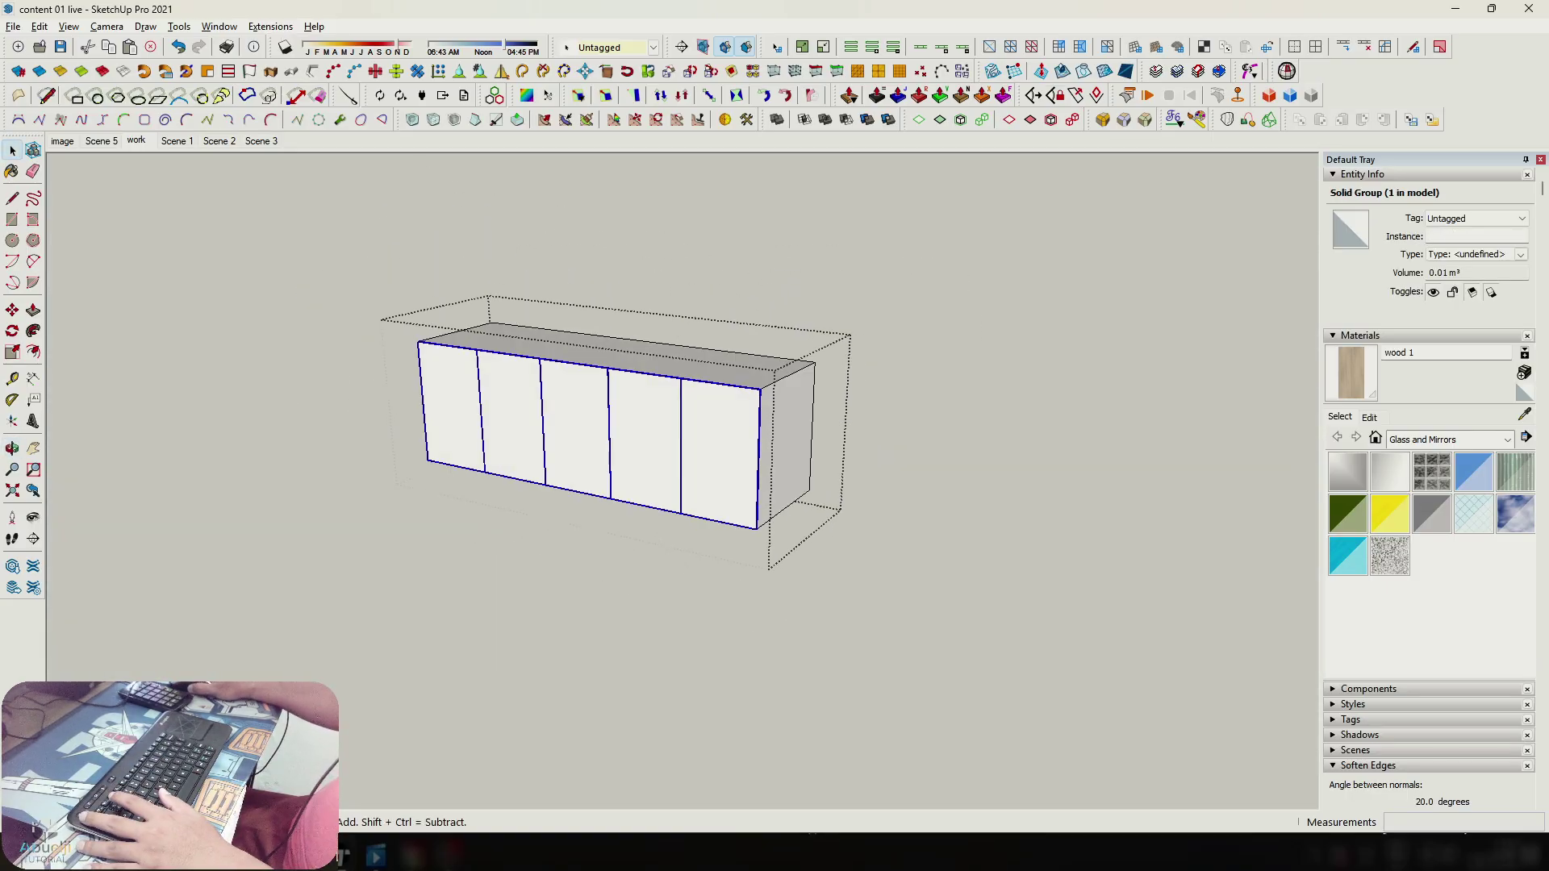
# Bring the hidden island shell and plinth back into view around the door panels and clear the selection.
pyautogui.scroll(2, 629, 419)
pyautogui.moveTo(621, 428); pyautogui.dragTo(637, 274, button='middle')
pyautogui.keyDown('shift'); pyautogui.moveTo(637, 387); pyautogui.dragTo(632, 274, button='middle'); pyautogui.keyUp('shift')
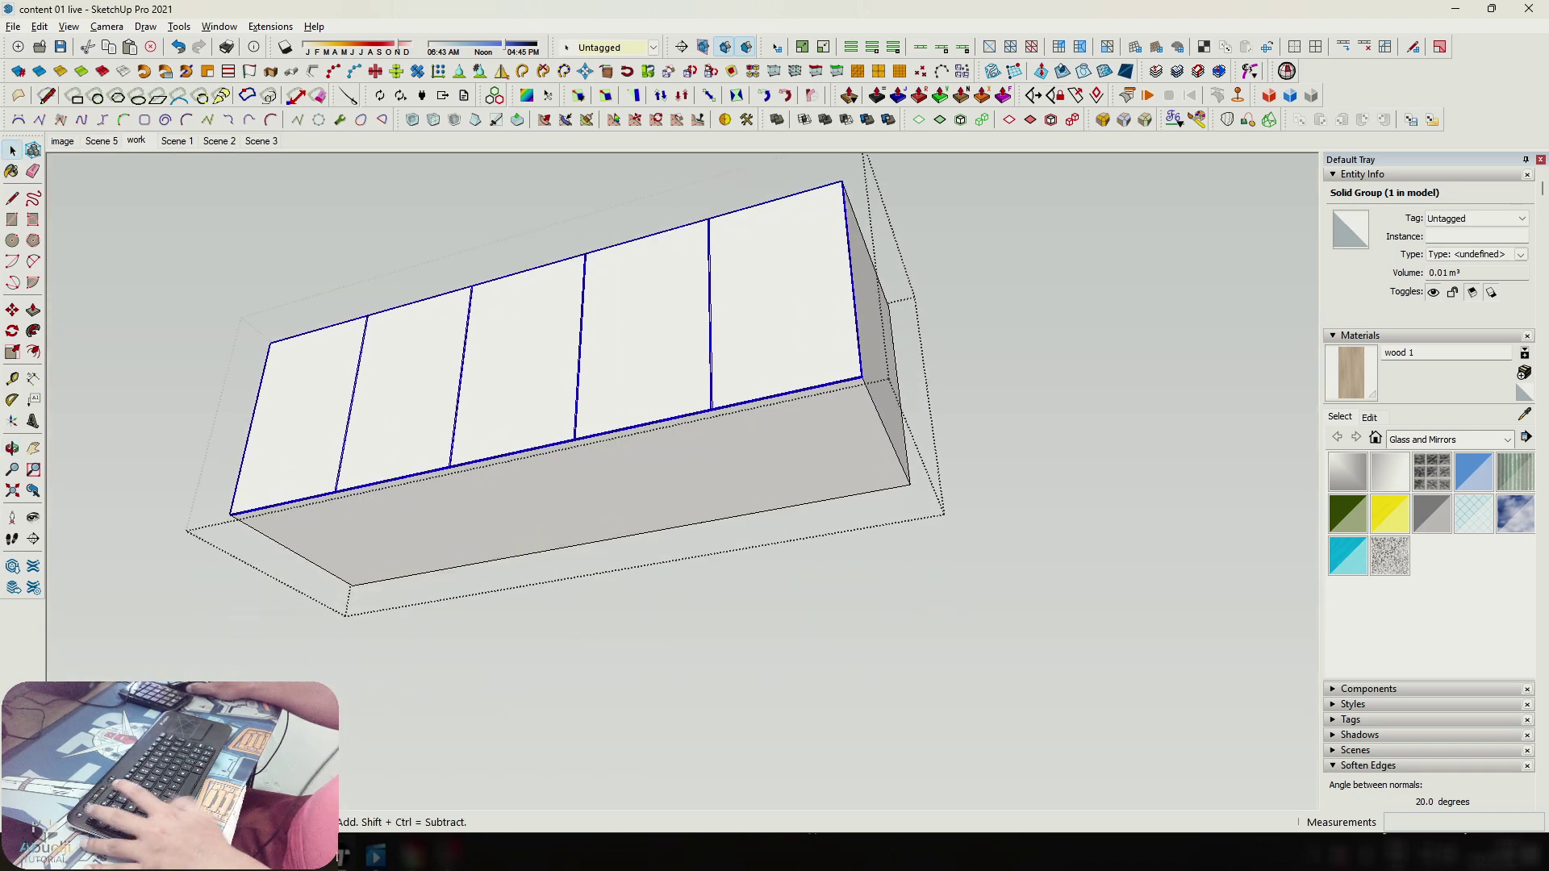
pyautogui.hotkey('shift', 'h')
pyautogui.click(613, 694)
pyautogui.moveTo(621, 363); pyautogui.dragTo(601, 605, button='middle')
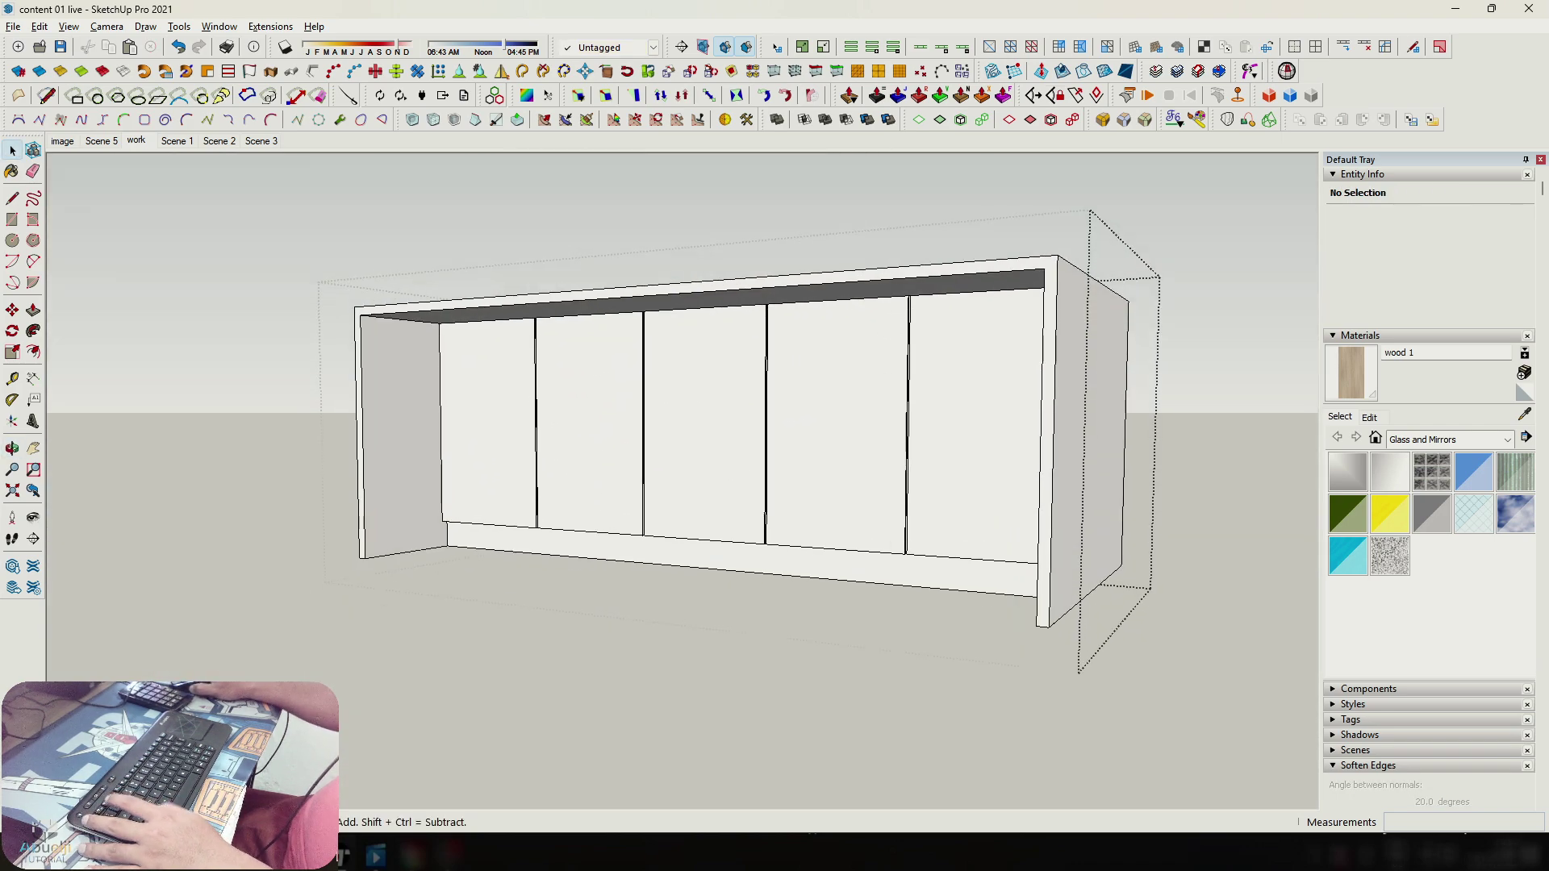
# Check the island in the reference image scene and return to the working view of the kitchen.
pyautogui.click(95, 143)
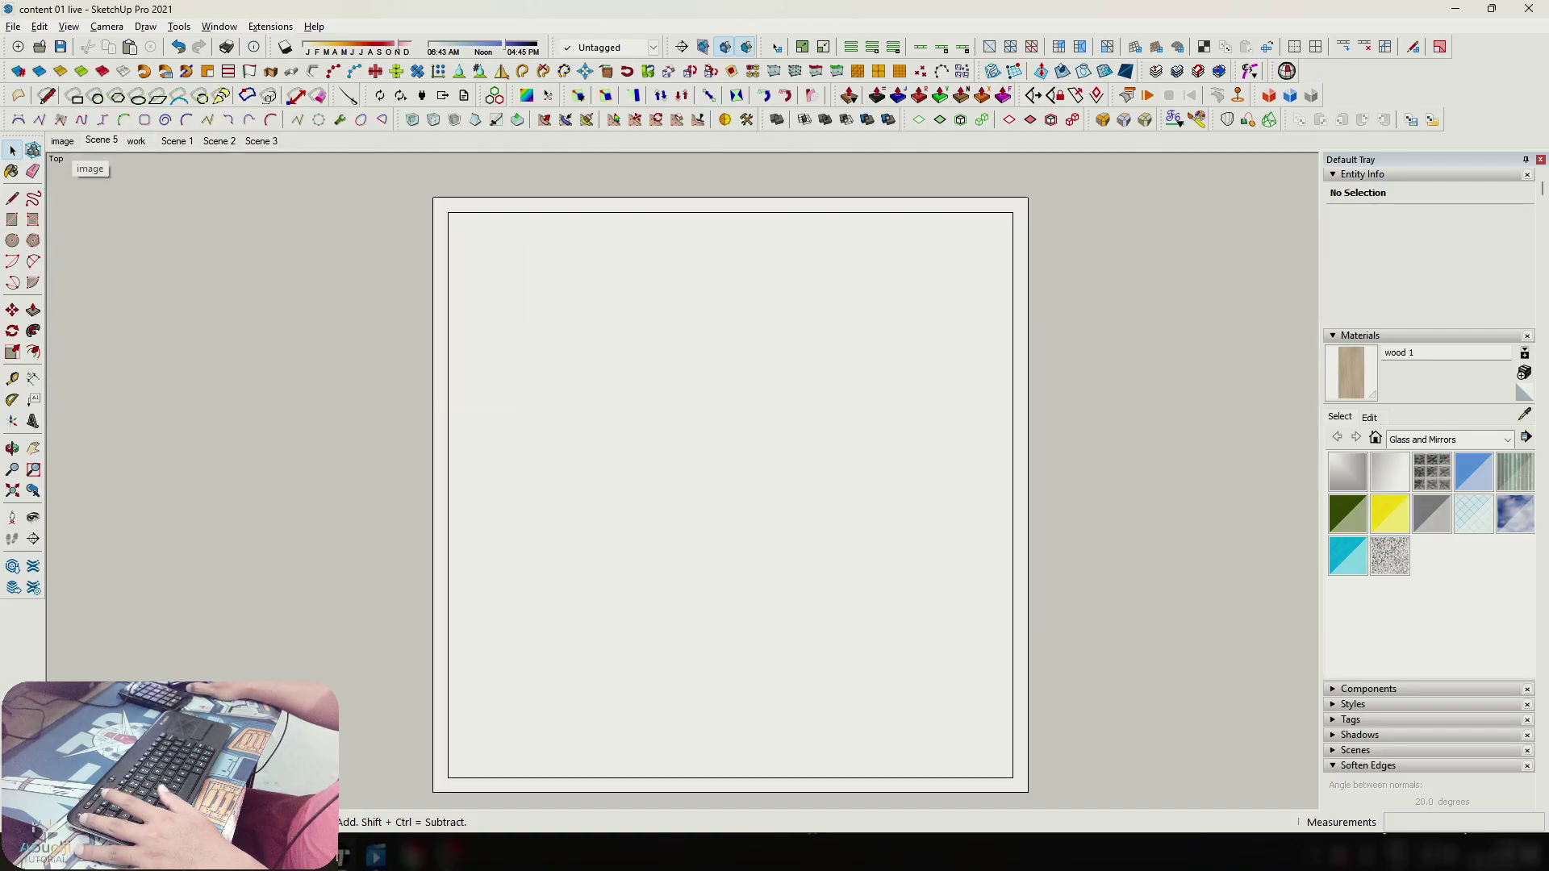
pyautogui.click(70, 143)
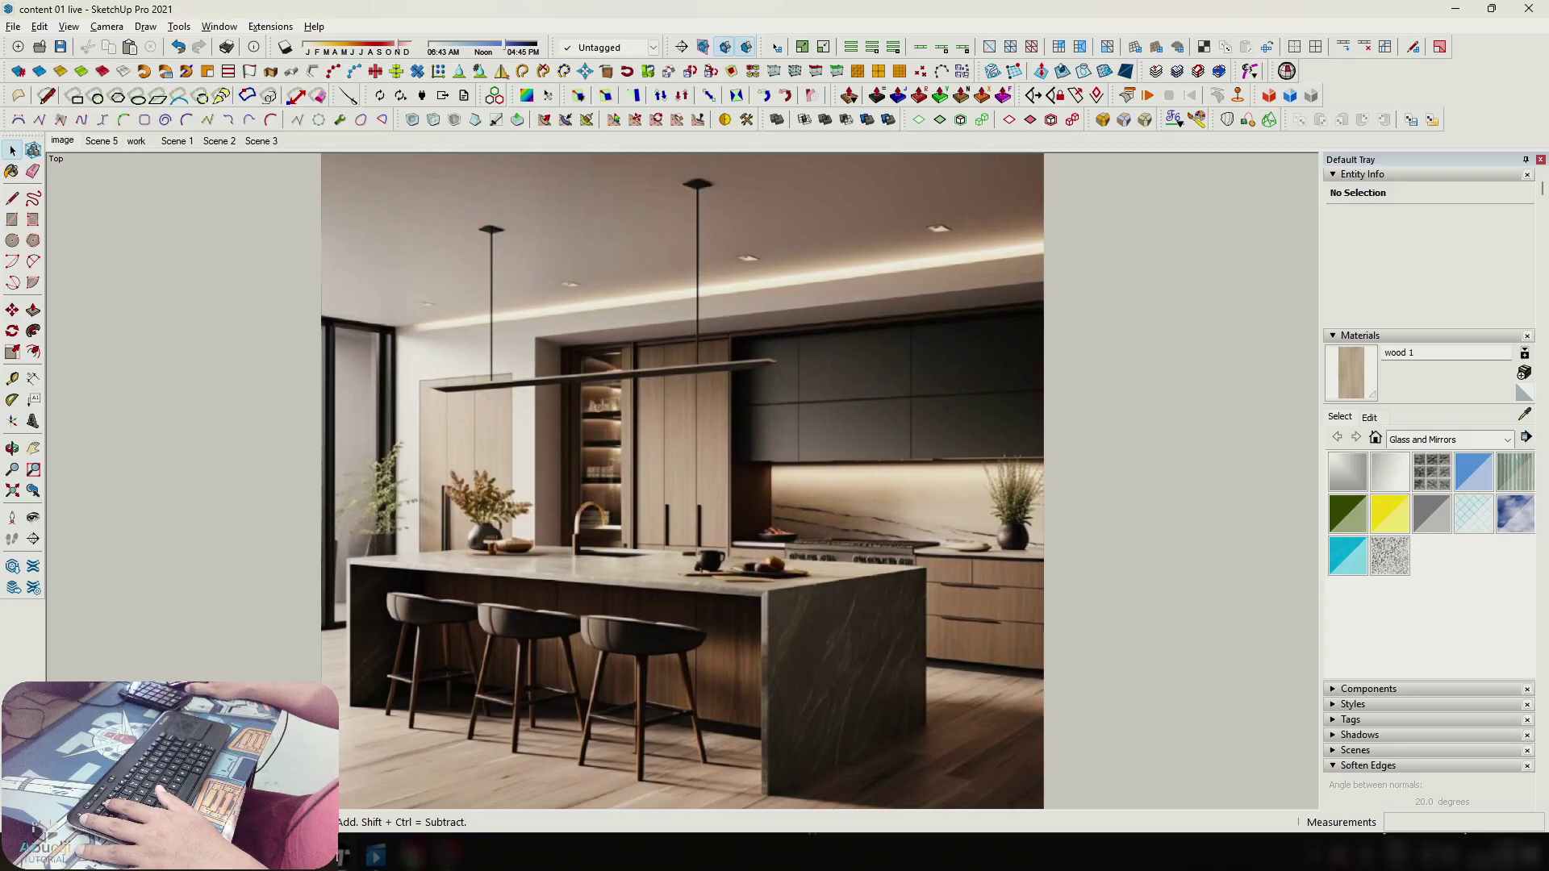
pyautogui.click(177, 142)
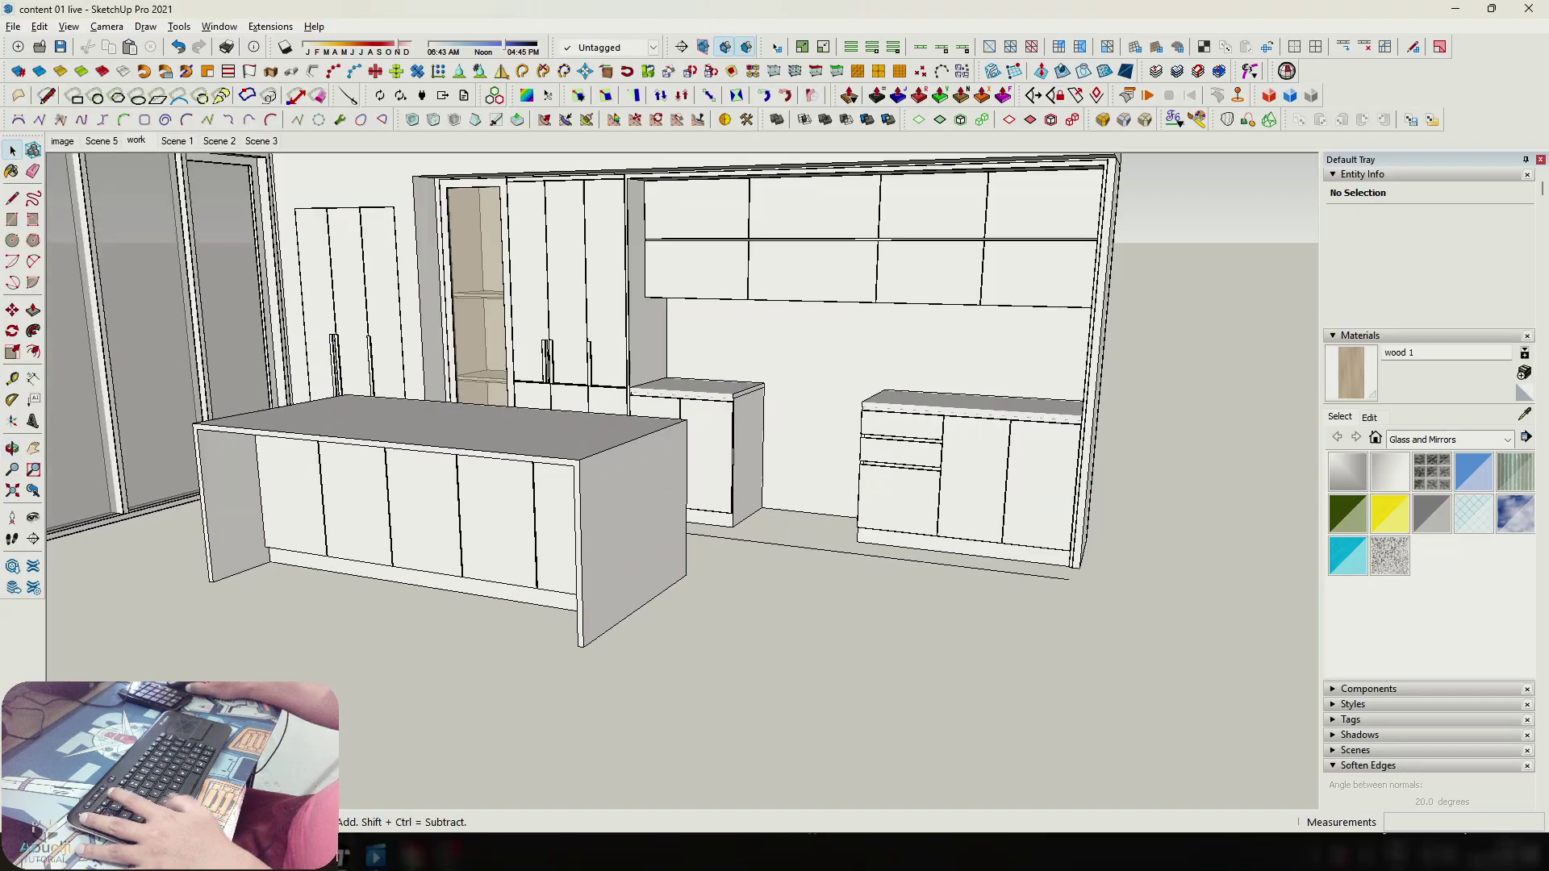
# Isolate the island shell and draw a line between the inner bottom corners of its front legs, closing the opening with a face.
pyautogui.moveTo(645, 484); pyautogui.dragTo(713, 589, button='middle')
pyautogui.press('l')
pyautogui.press('h')
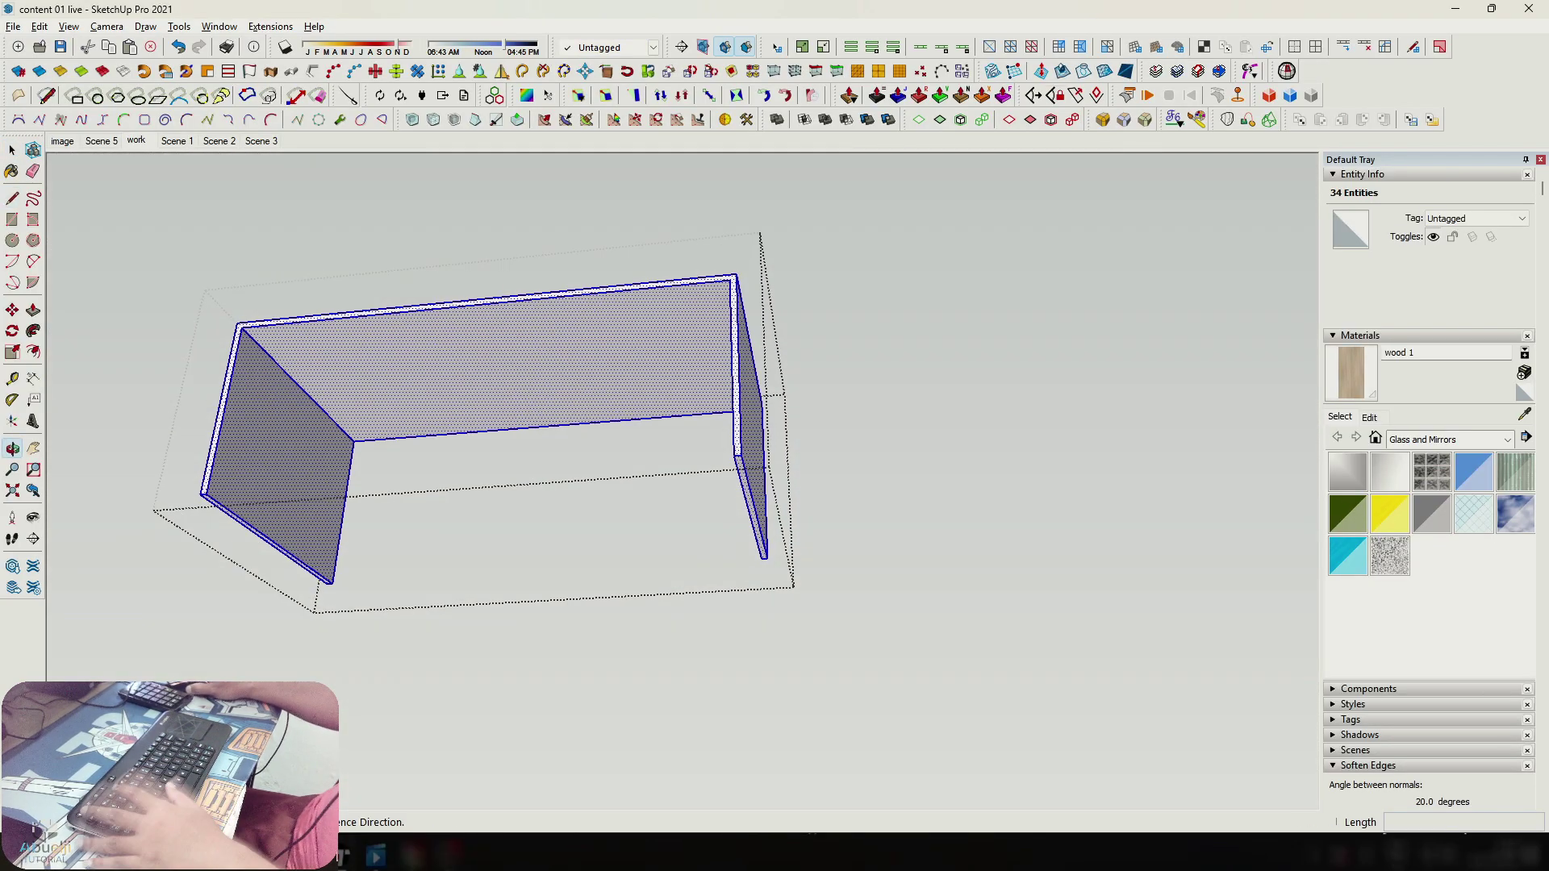
pyautogui.scroll(2, 237, 487)
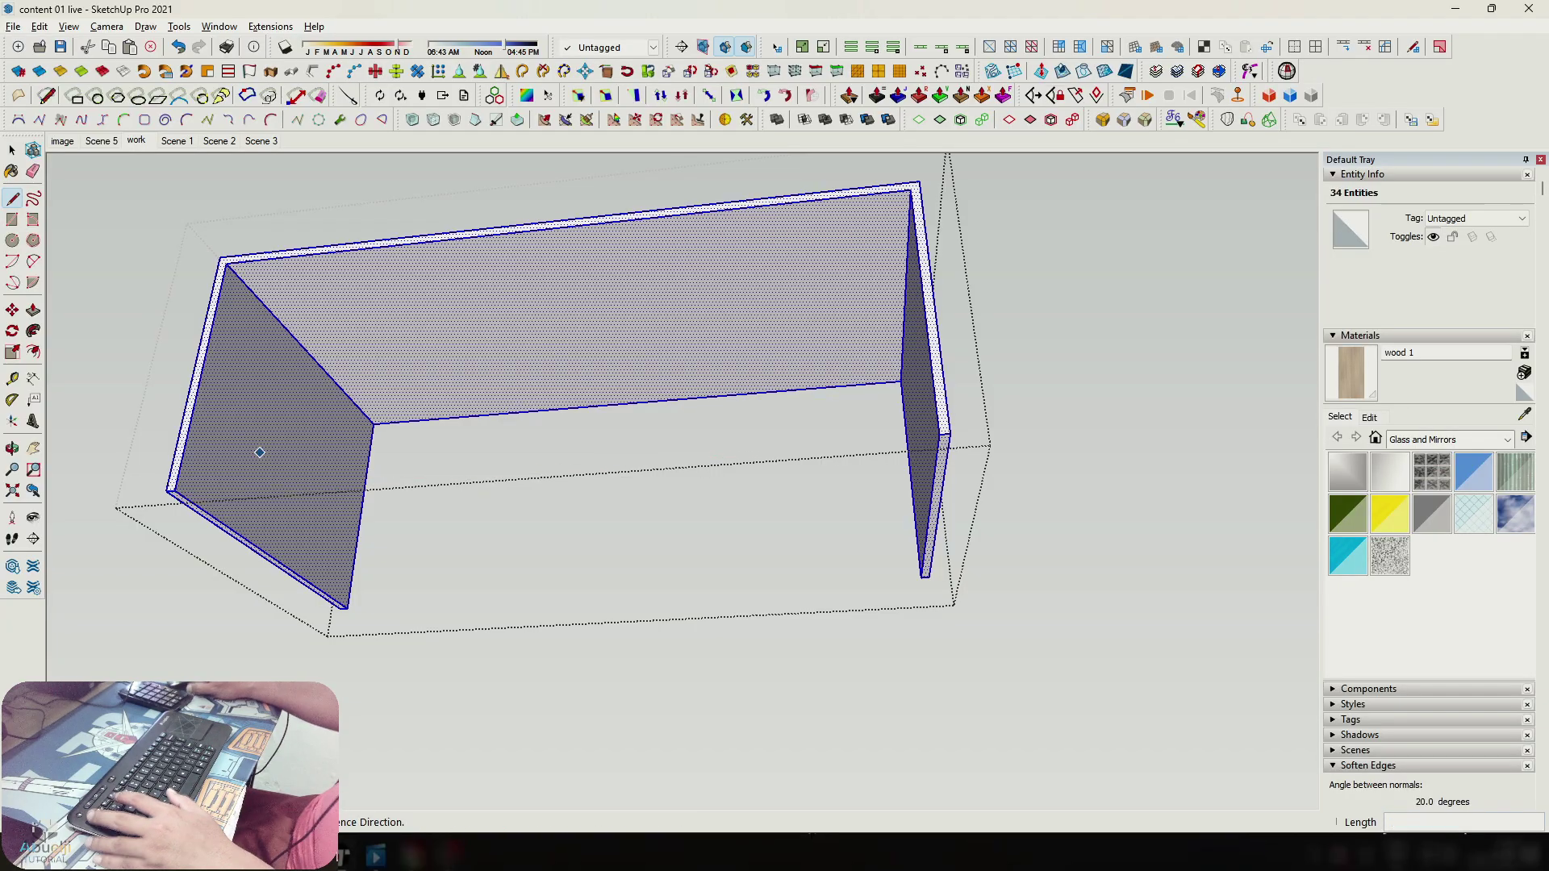
pyautogui.click(174, 490)
pyautogui.click(939, 434)
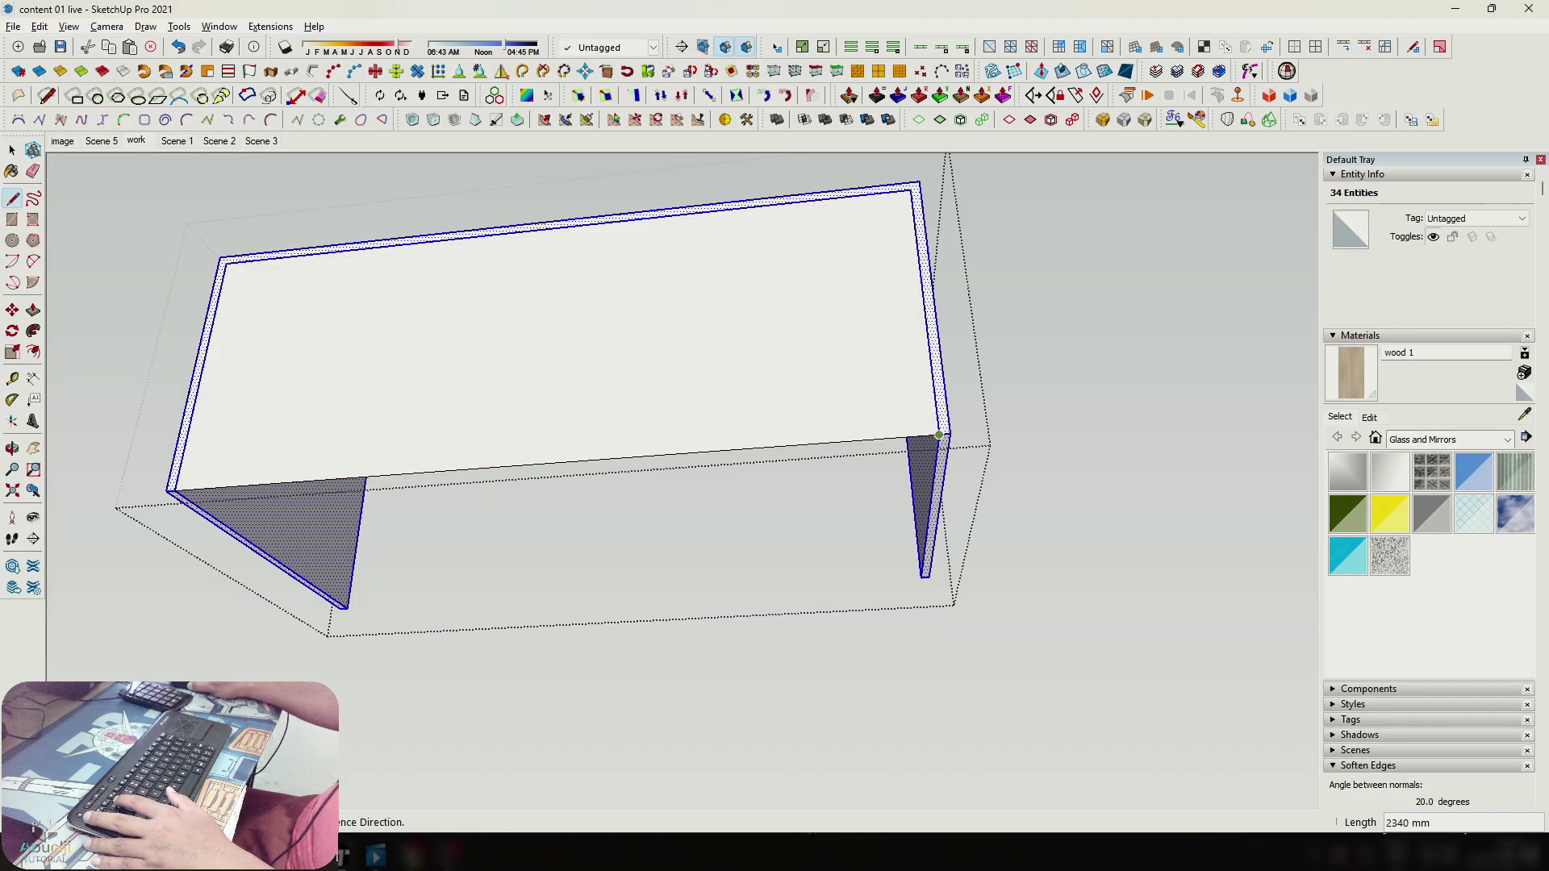
# Move the closing face and its edges 10 mm inward along the green axis to slant the shell's front rim.
pyautogui.moveTo(726, 349); pyautogui.dragTo(564, 323, button='middle')
pyautogui.press('space')
pyautogui.doubleClick(764, 351)
pyautogui.moveTo(763, 351); pyautogui.dragTo(706, 335, button='middle')
pyautogui.scroll(2, 740, 403)
pyautogui.press('m')
pyautogui.scroll(3, 826, 398)
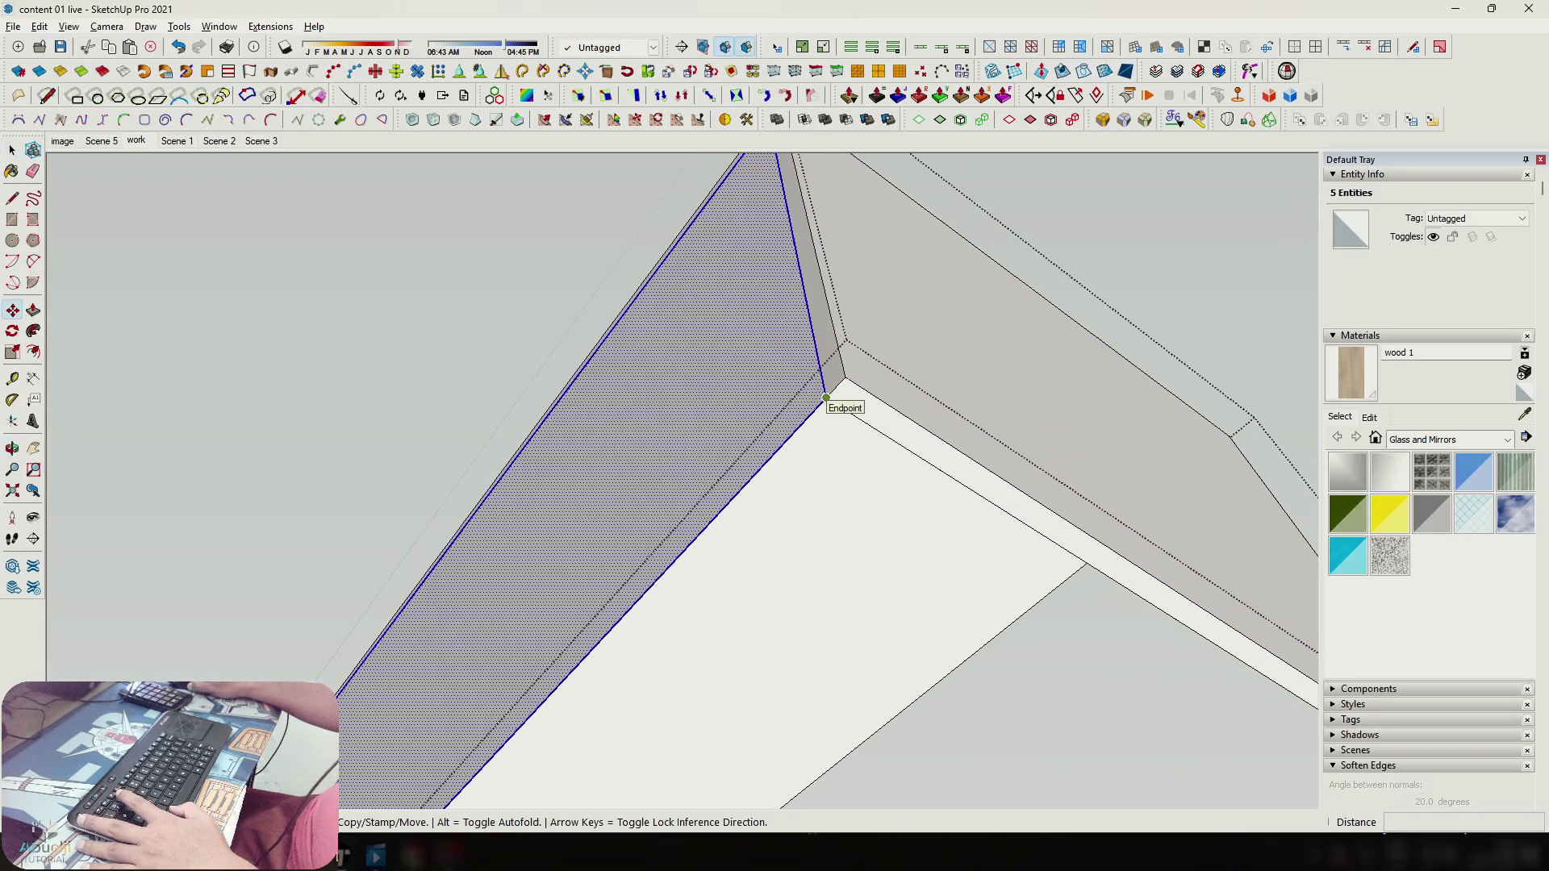
pyautogui.click(826, 398)
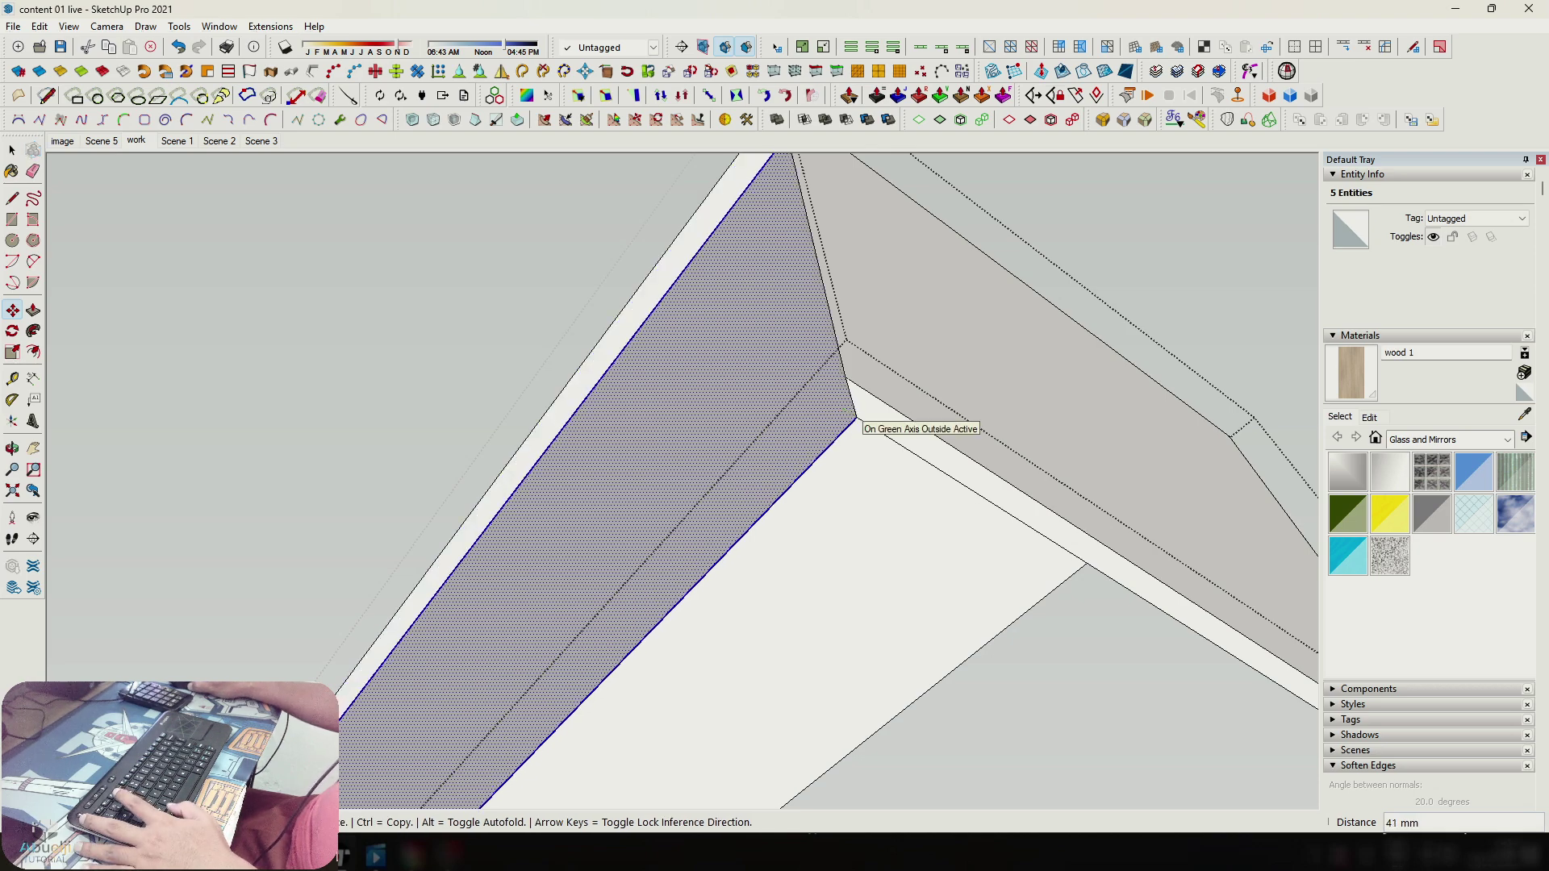
pyautogui.write('10')
pyautogui.press('Return')
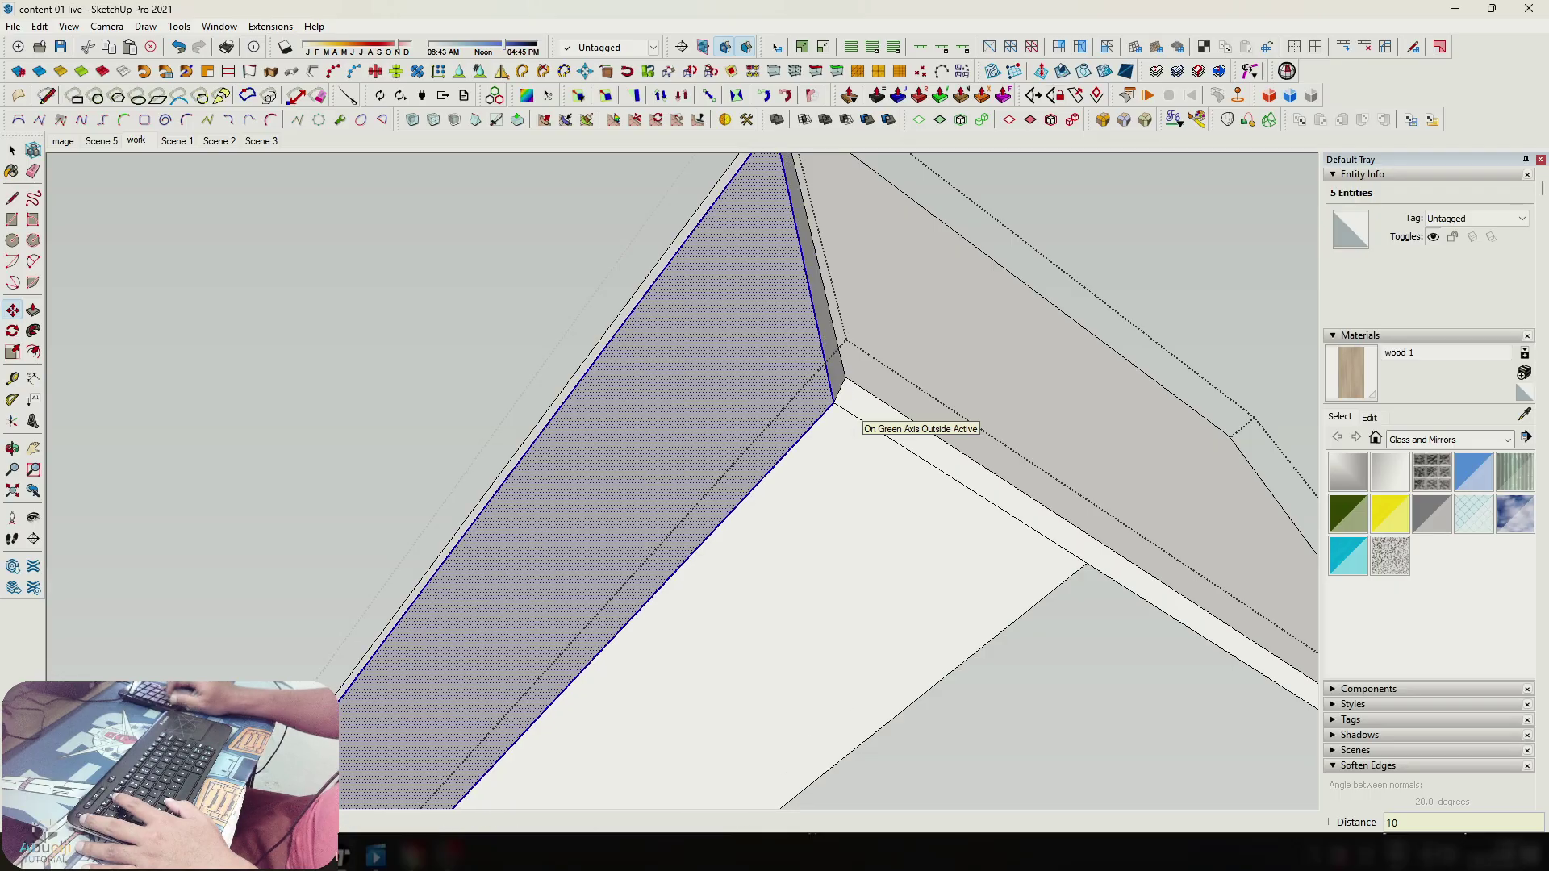
# Erase the bottom edge of the closing face to reopen the front of the shell.
pyautogui.scroll(-5, 777, 278)
pyautogui.press('e')
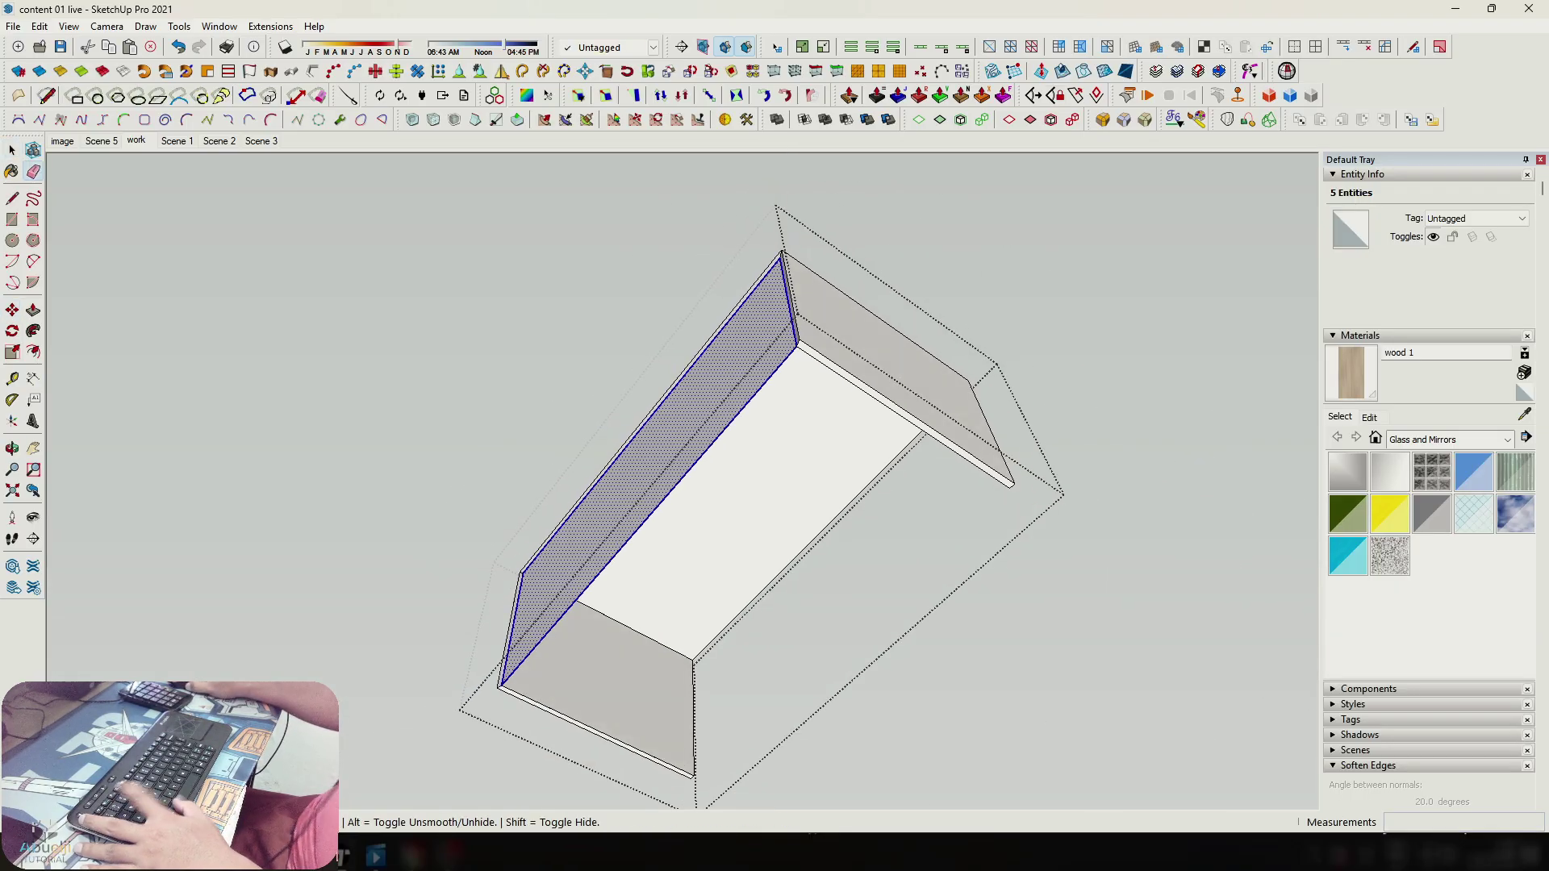
pyautogui.click(750, 400)
pyautogui.moveTo(871, 339)
pyautogui.mouseDown(button='middle')
pyautogui.moveTo(863, 375)
pyautogui.moveTo(751, 387)
pyautogui.mouseUp(button='middle')
pyautogui.scroll(5, 823, 266)
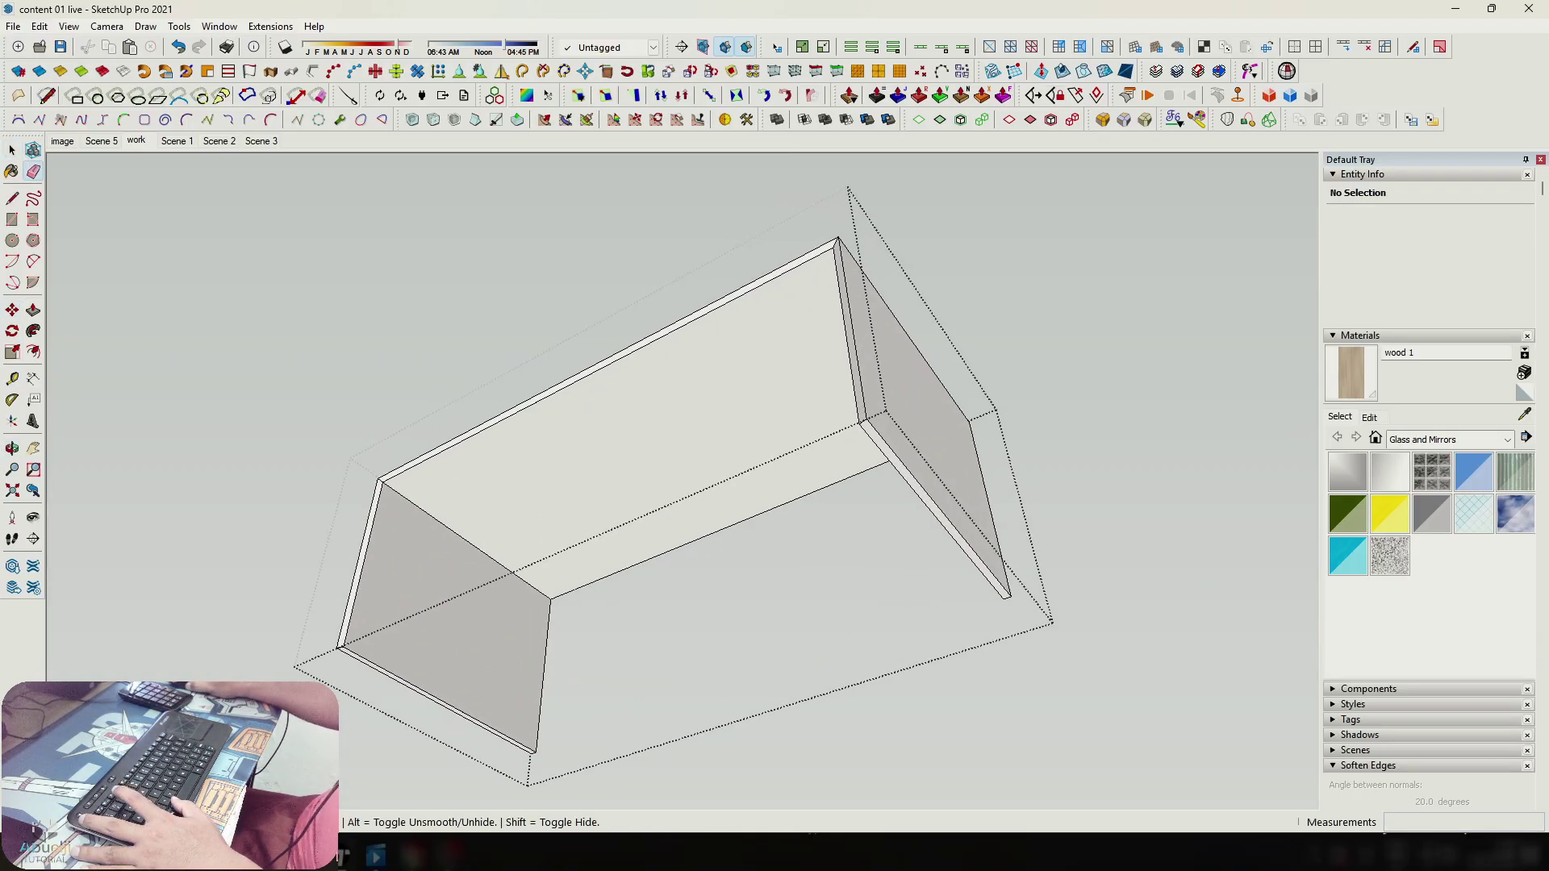
# Select the three slanted rim faces at the shell's front and reduce the selection to their edges only.
pyautogui.press('space')
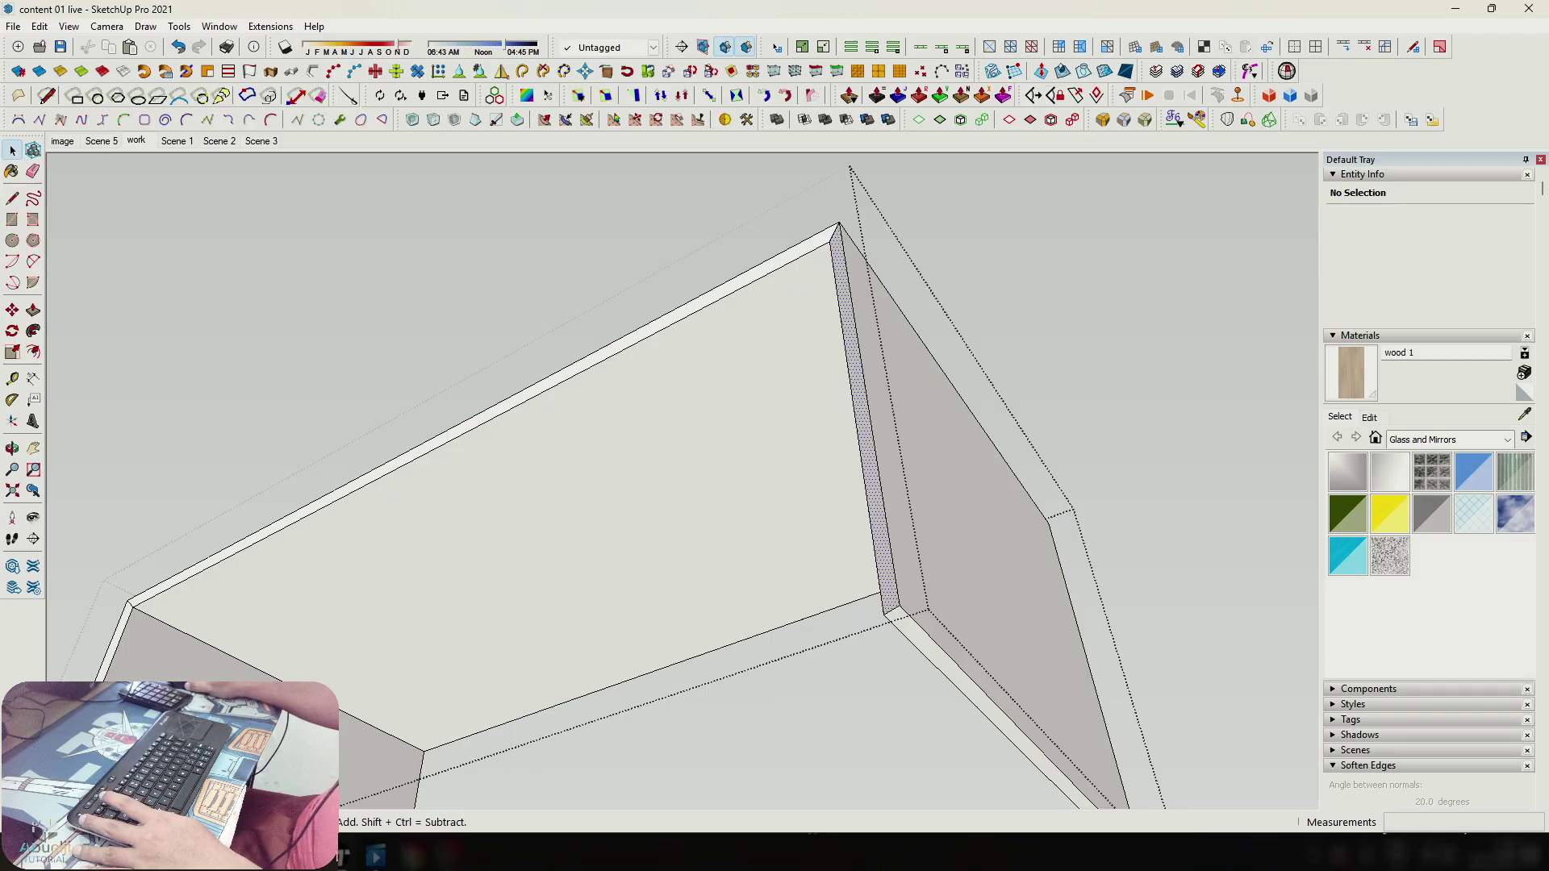
pyautogui.doubleClick(877, 517)
pyautogui.keyDown('ctrl'); pyautogui.doubleClick(758, 272); pyautogui.keyUp('ctrl')
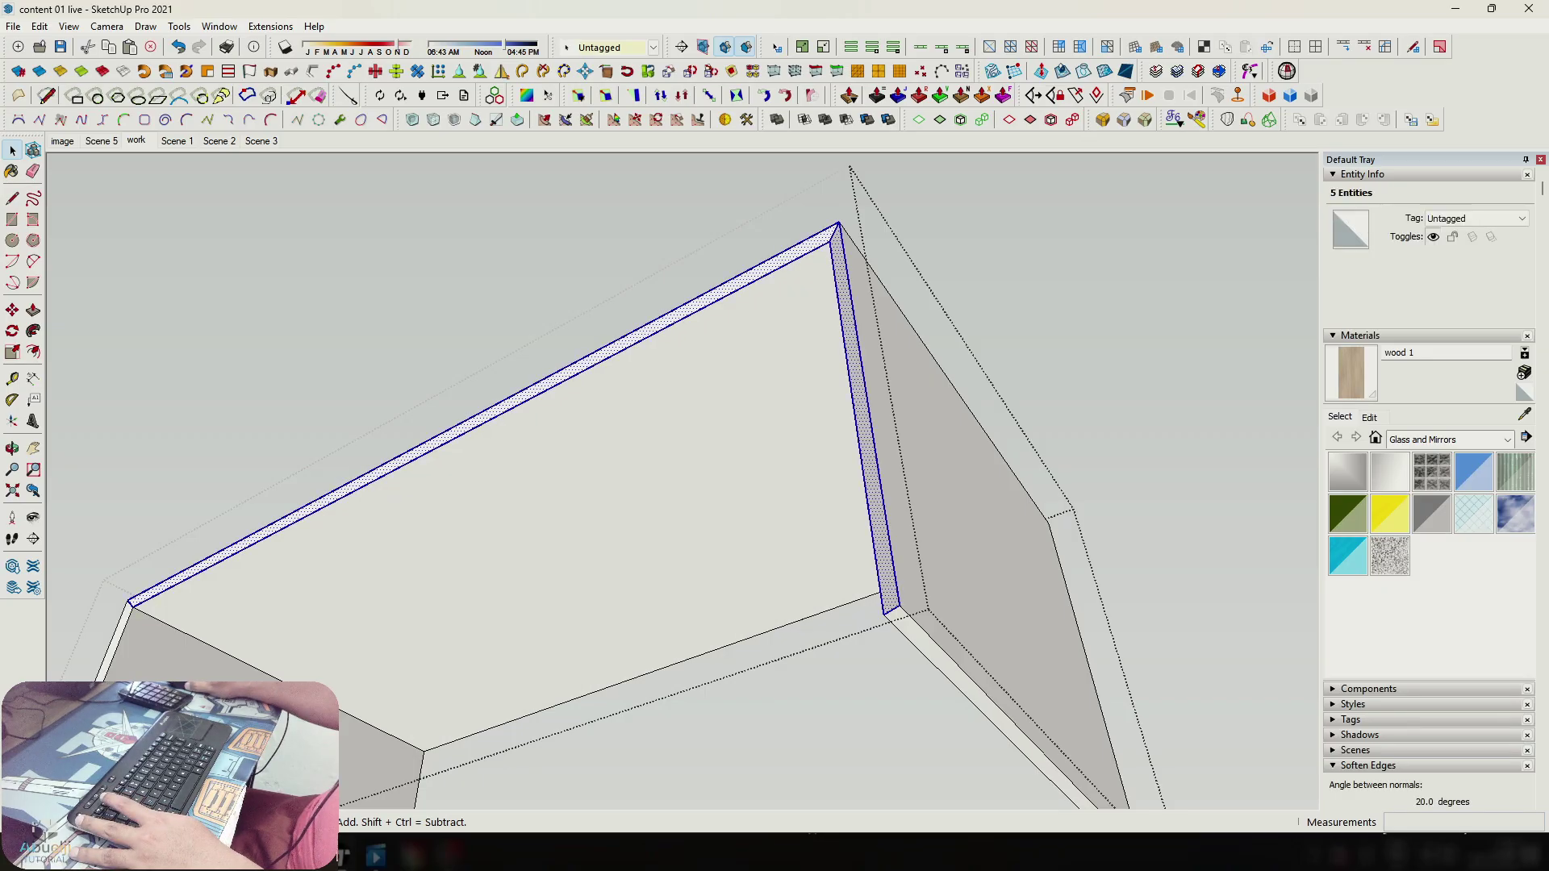
pyautogui.keyDown('shift'); pyautogui.moveTo(129, 629); pyautogui.dragTo(435, 460, button='middle'); pyautogui.keyUp('shift')
pyautogui.scroll(3, 436, 460)
pyautogui.keyDown('ctrl'); pyautogui.doubleClick(421, 497); pyautogui.keyUp('ctrl')
pyautogui.scroll(-3, 242, 726)
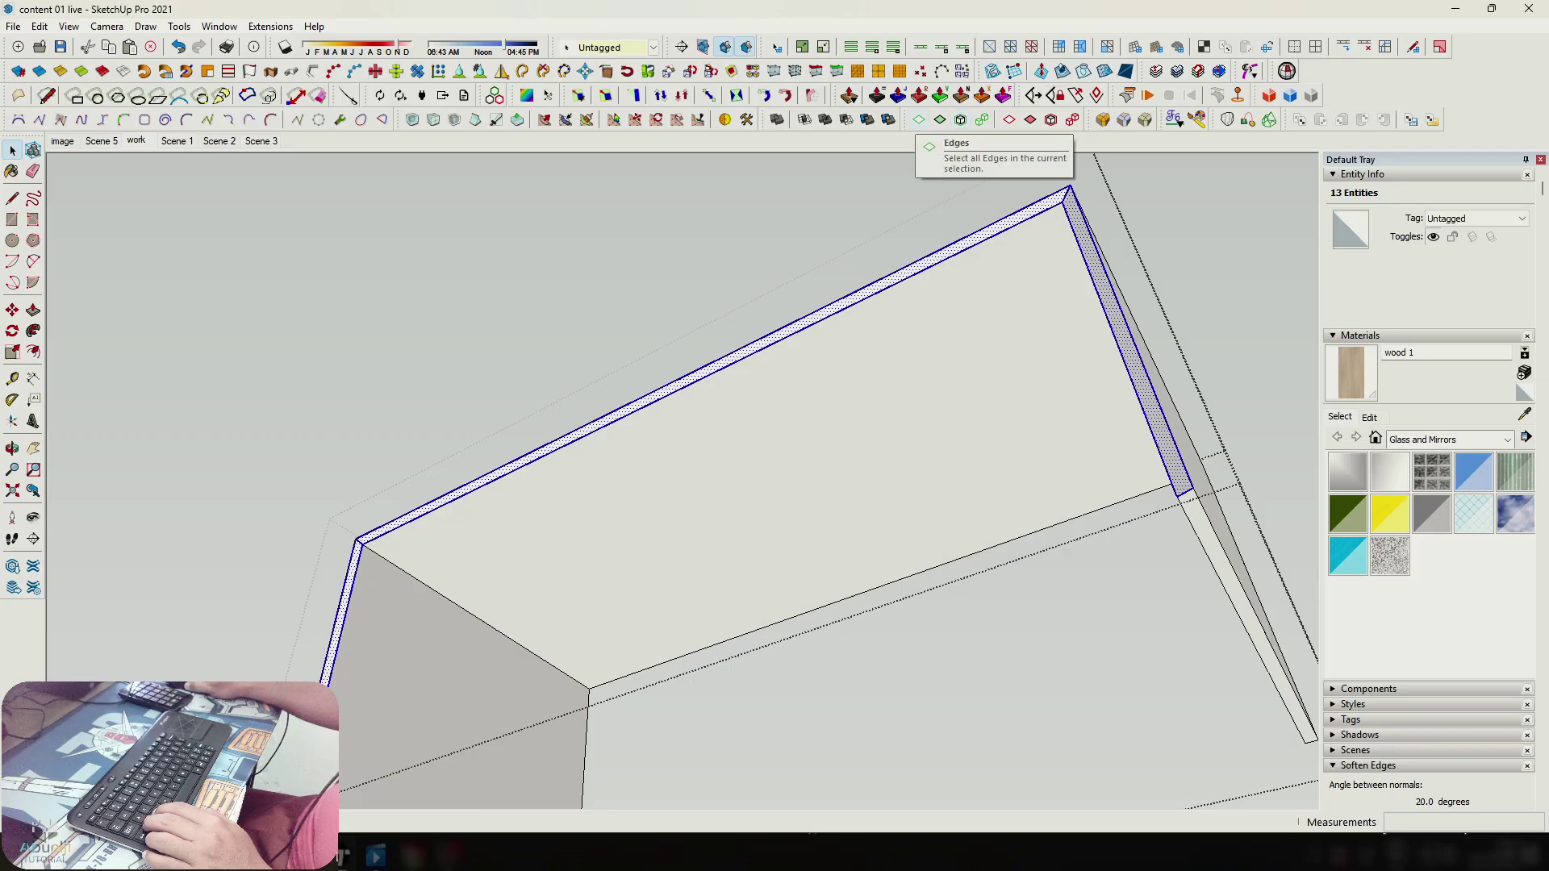
pyautogui.moveTo(907, 119); pyautogui.dragTo(982, 117)
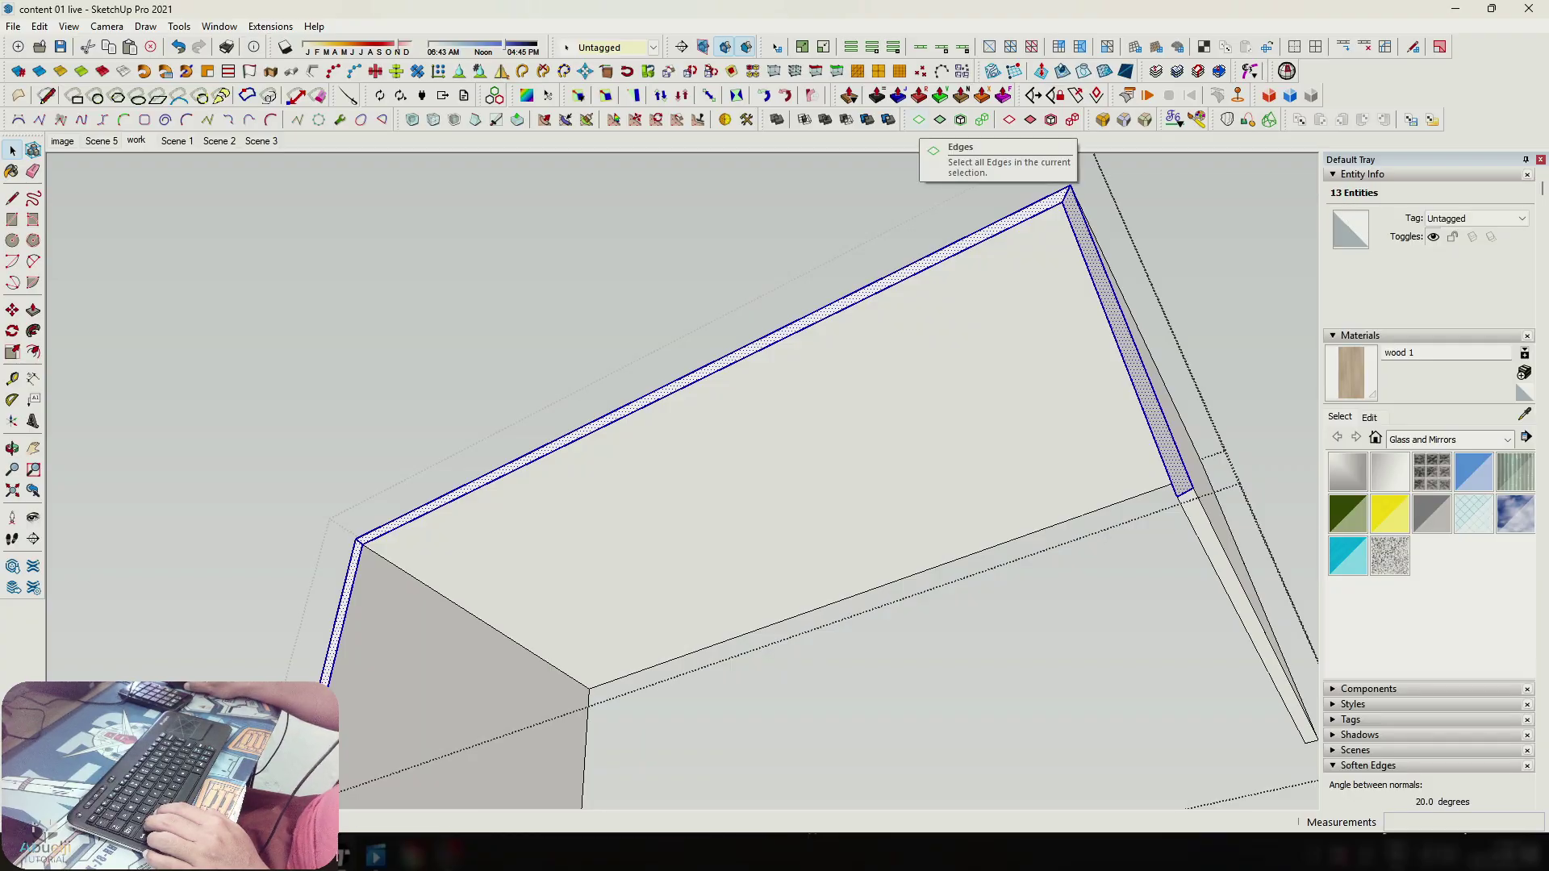
pyautogui.click(918, 119)
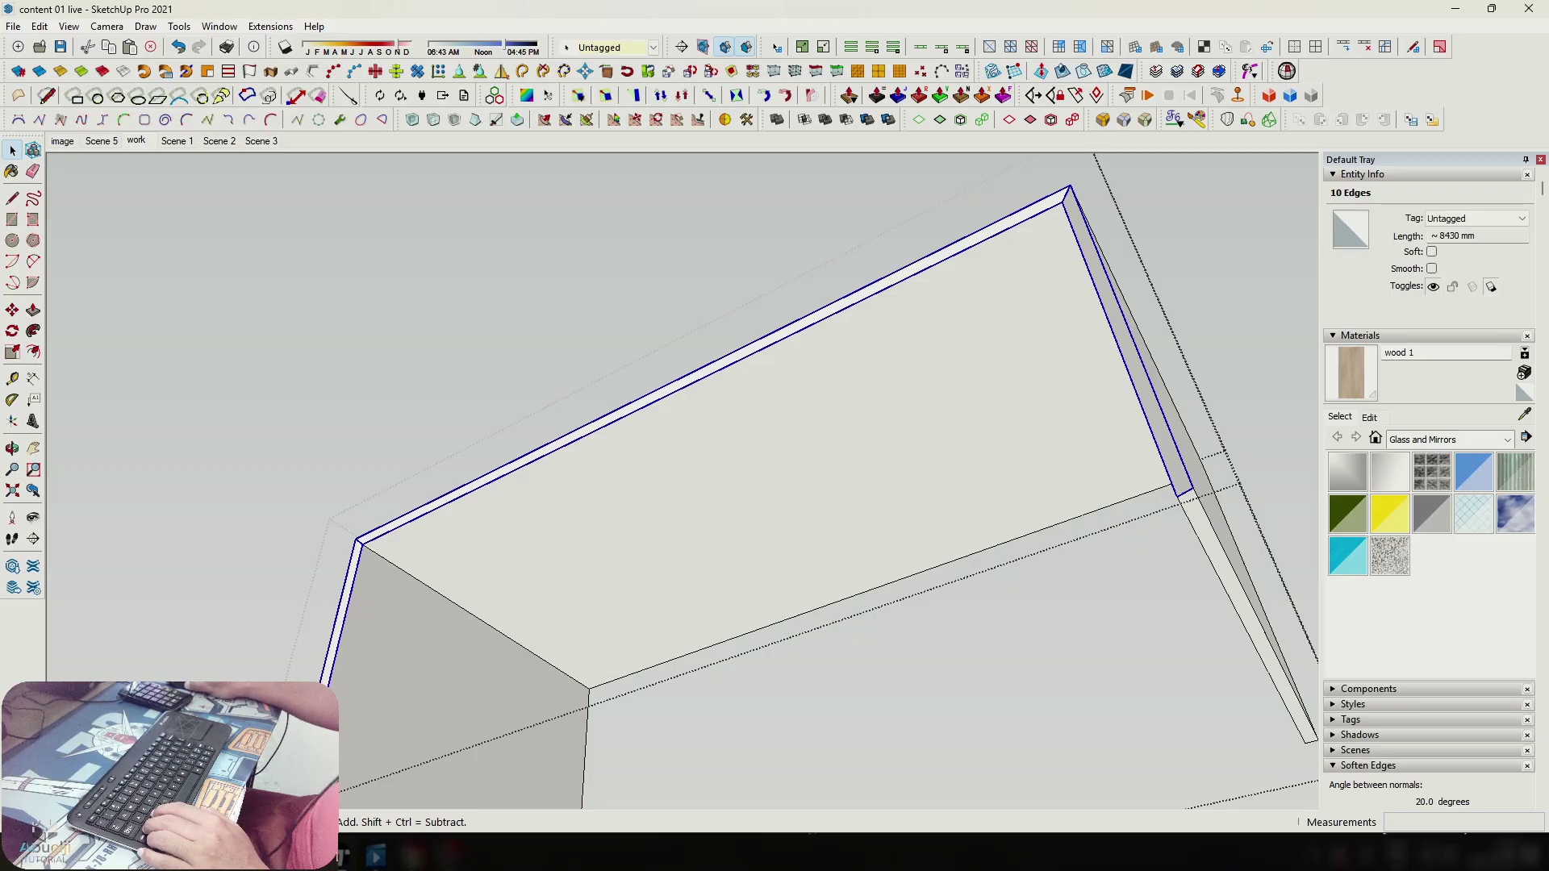
# Deselect the short edges at the rim's corners and leg ends, keeping only the six long rim edges.
pyautogui.keyDown('shift'); pyautogui.moveTo(564, 597); pyautogui.dragTo(771, 424, button='middle'); pyautogui.keyUp('shift')
pyautogui.keyDown('shift'); pyautogui.moveTo(911, 323); pyautogui.dragTo(629, 524, button='middle'); pyautogui.keyUp('shift')
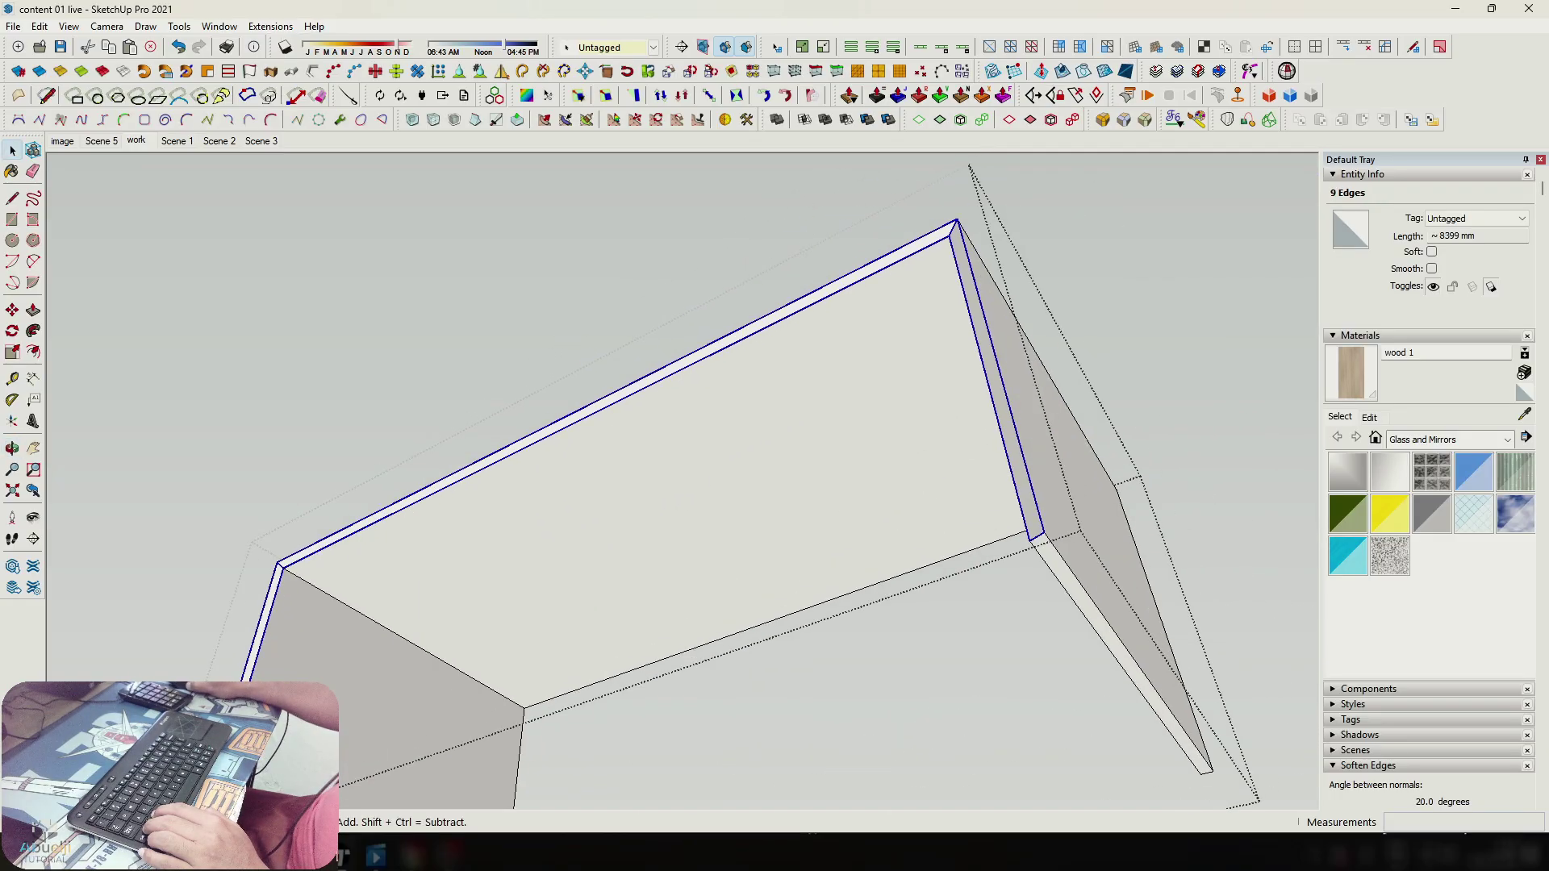
pyautogui.keyDown('shift'); pyautogui.moveTo(991, 483); pyautogui.dragTo(1058, 555); pyautogui.keyUp('shift')
pyautogui.keyDown('shift'); pyautogui.moveTo(1058, 556); pyautogui.dragTo(1099, 635, button='middle'); pyautogui.keyUp('shift')
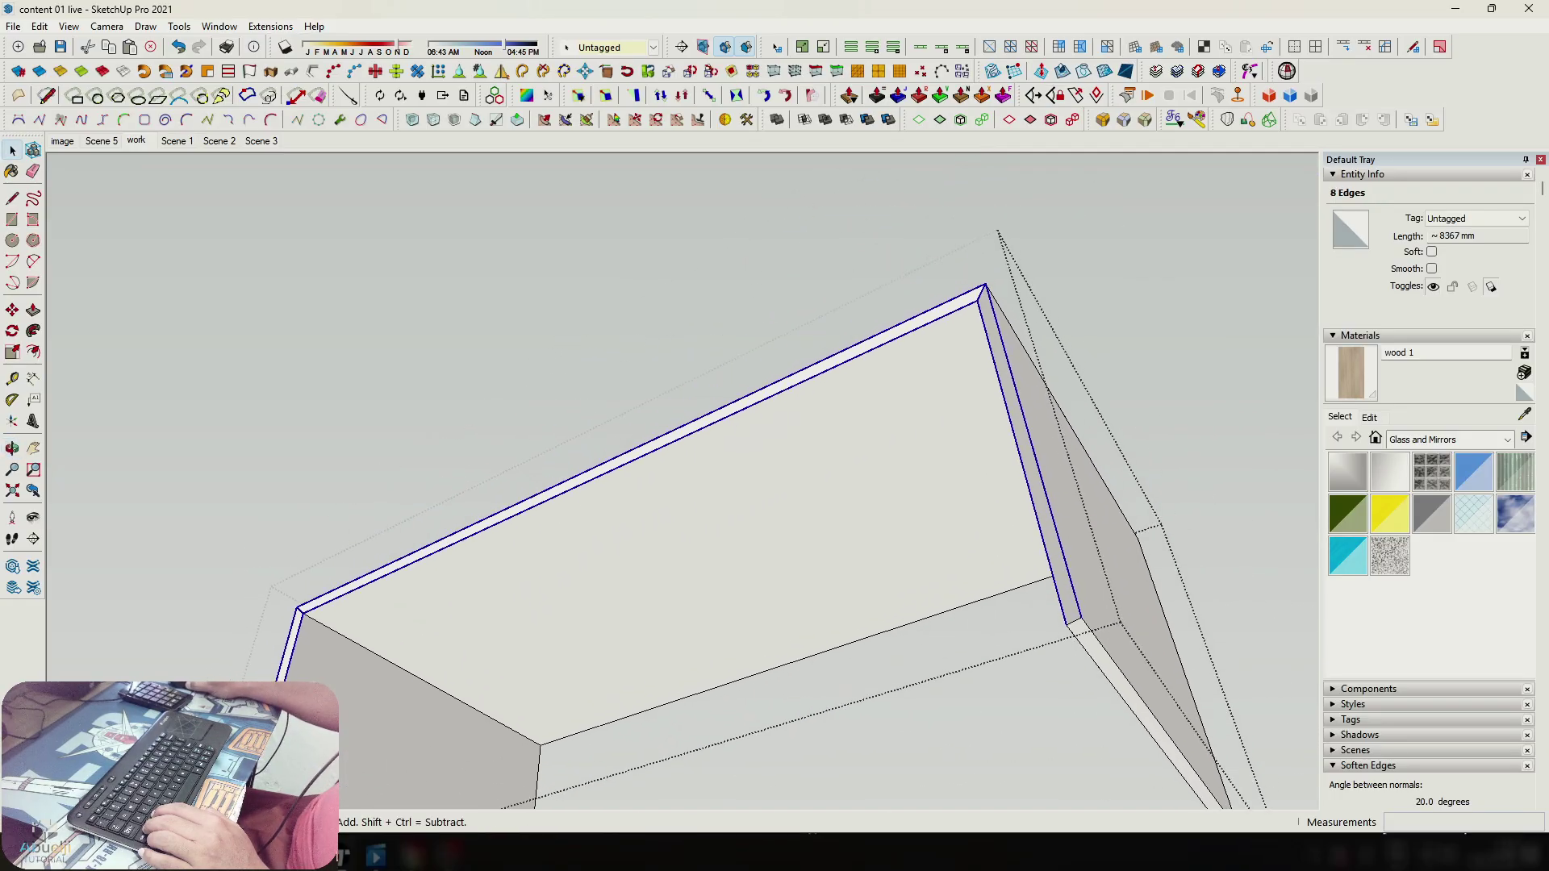
pyautogui.scroll(2, 980, 306)
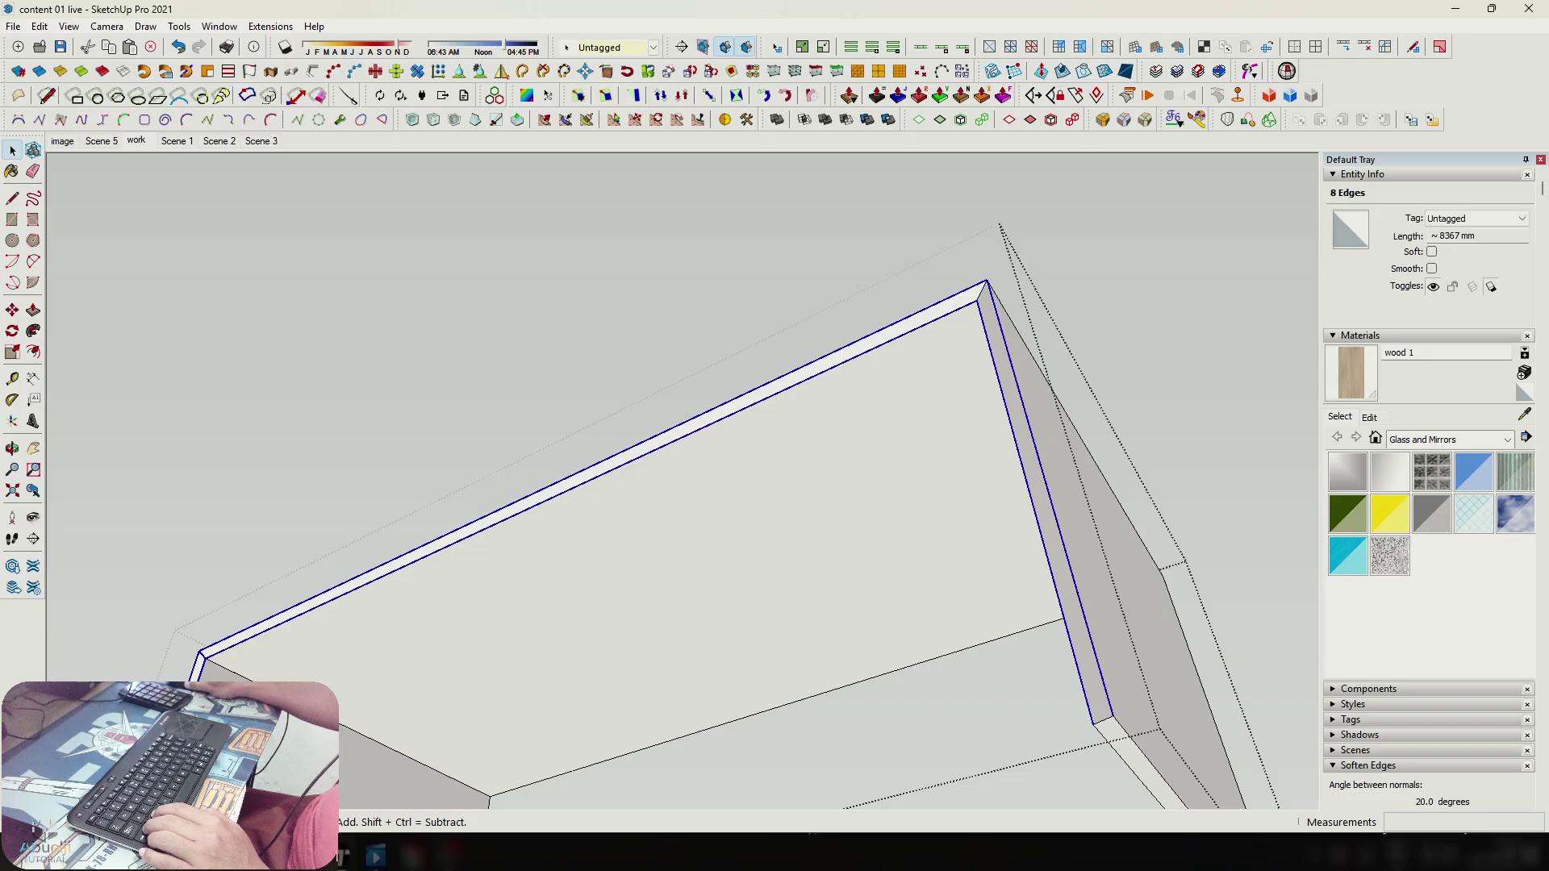
pyautogui.keyDown('shift'); pyautogui.click(203, 655); pyautogui.keyUp('shift')
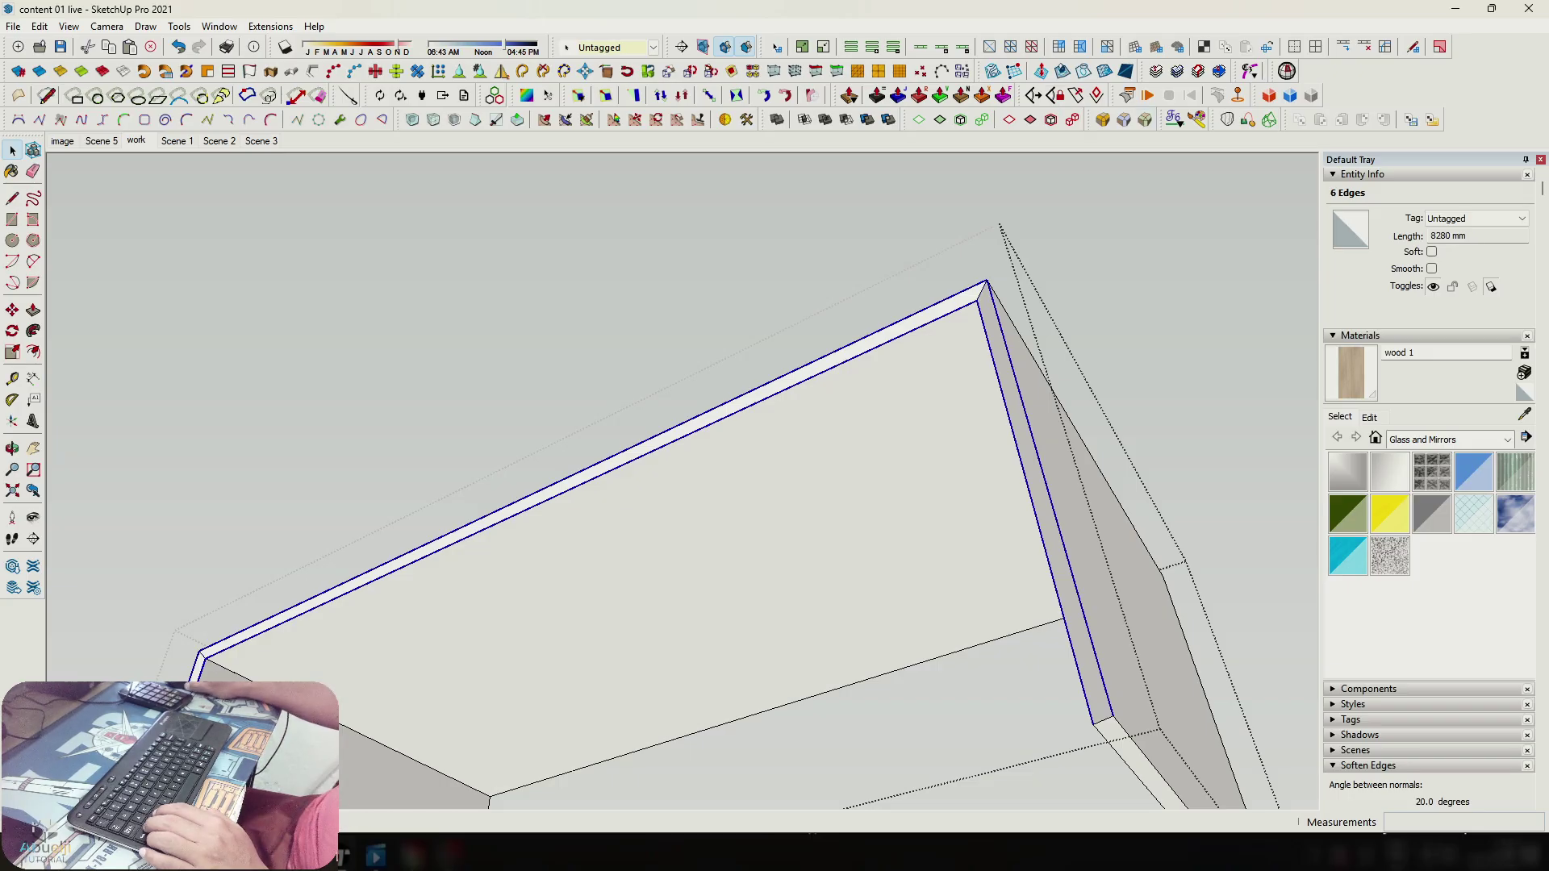
# Round the selected front rim edges of the shell with a 3 mm offset.
pyautogui.click(1144, 119)
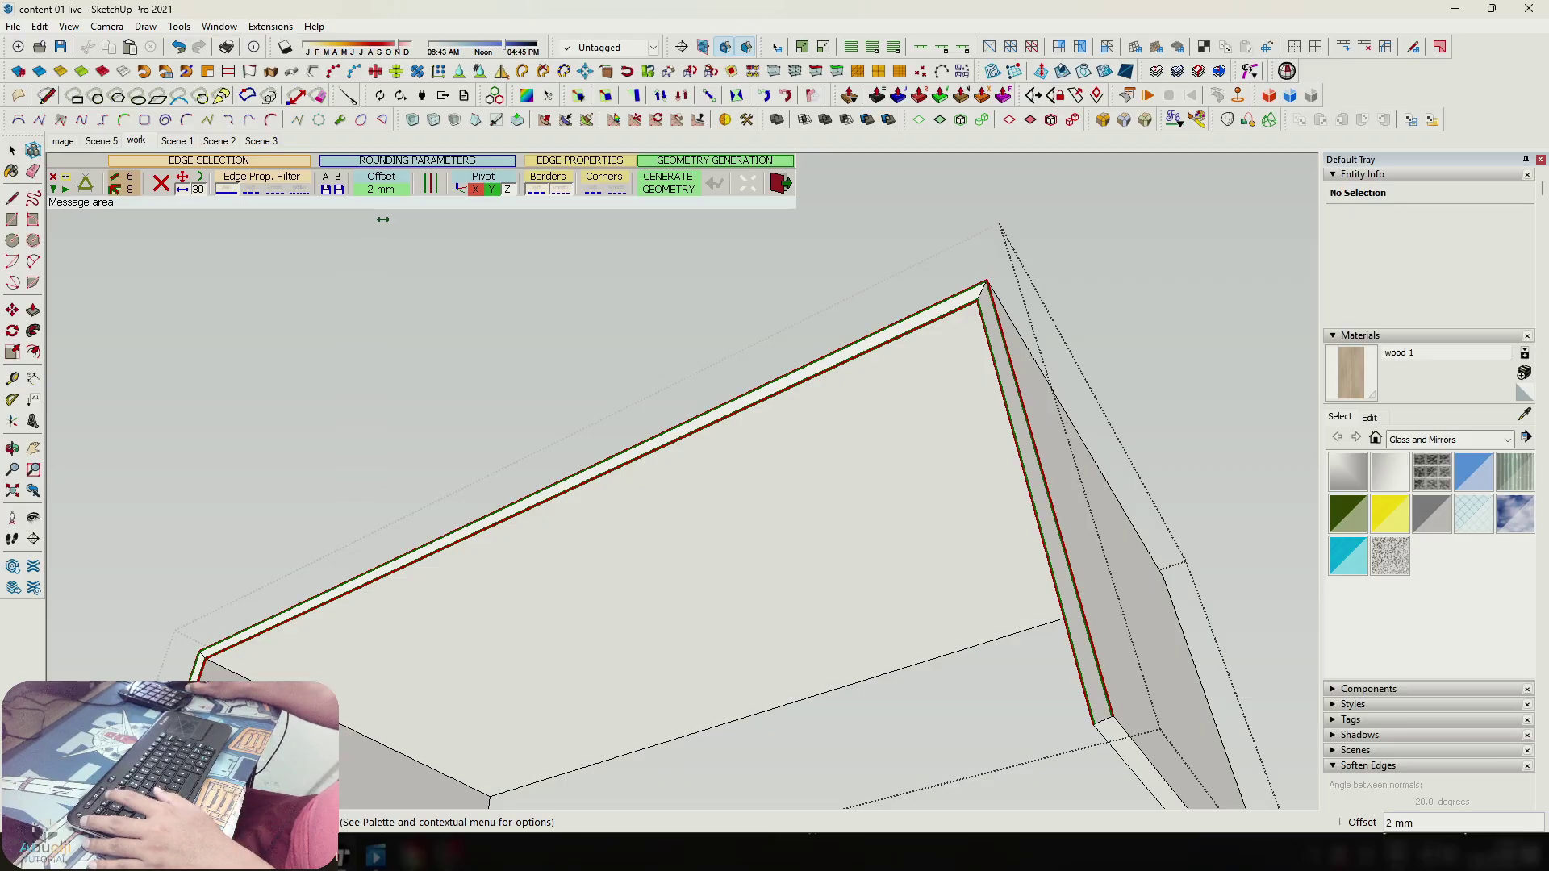
pyautogui.click(381, 184)
pyautogui.write('3')
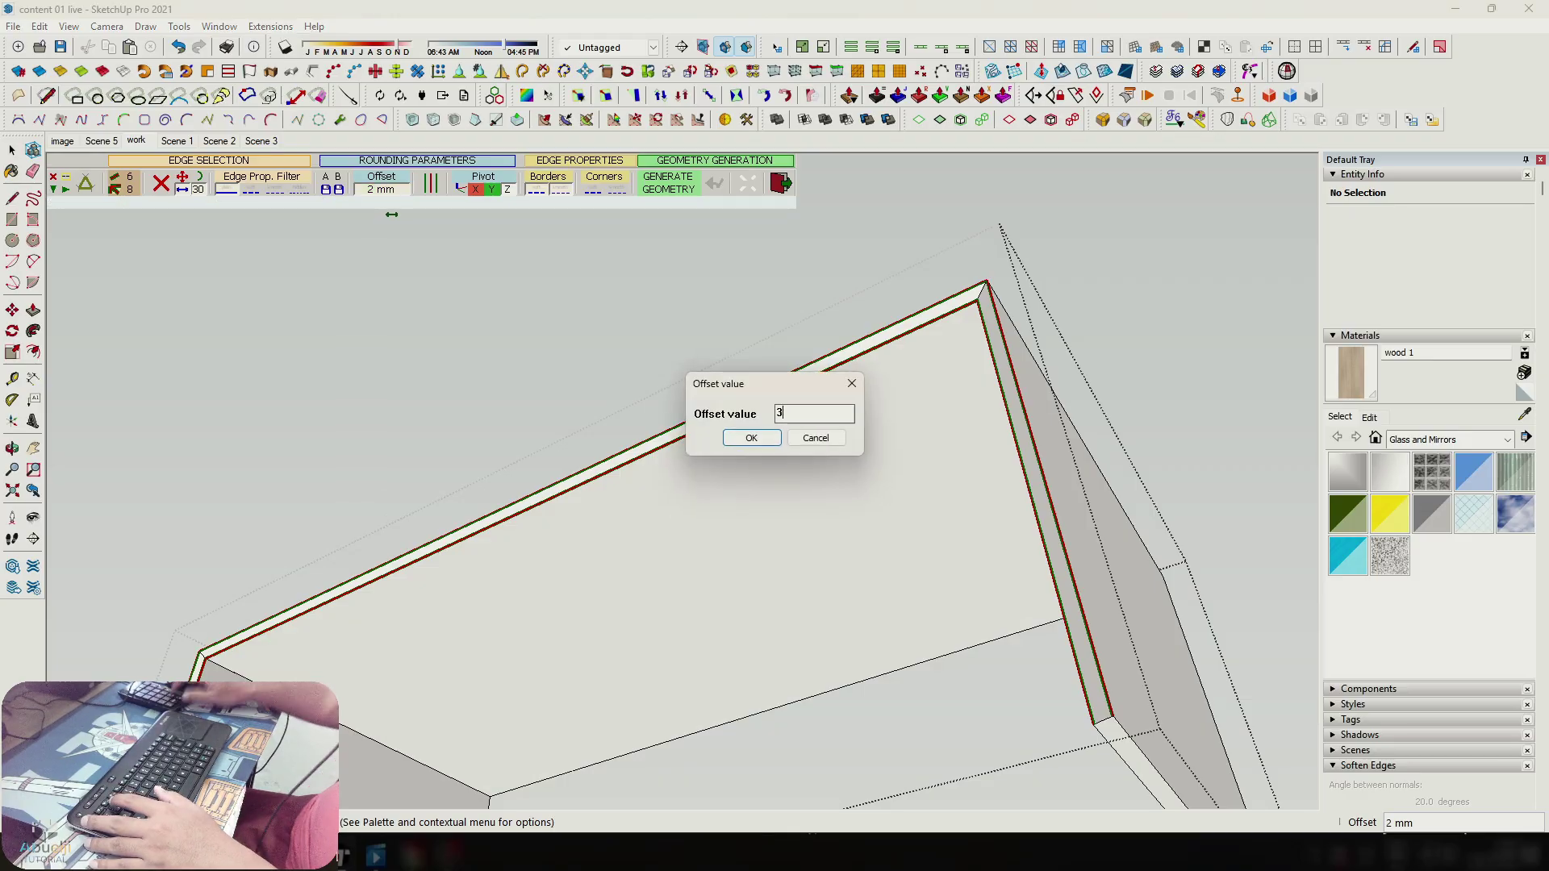
pyautogui.press('Return')
pyautogui.moveTo(963, 262); pyautogui.dragTo(1019, 294, button='middle')
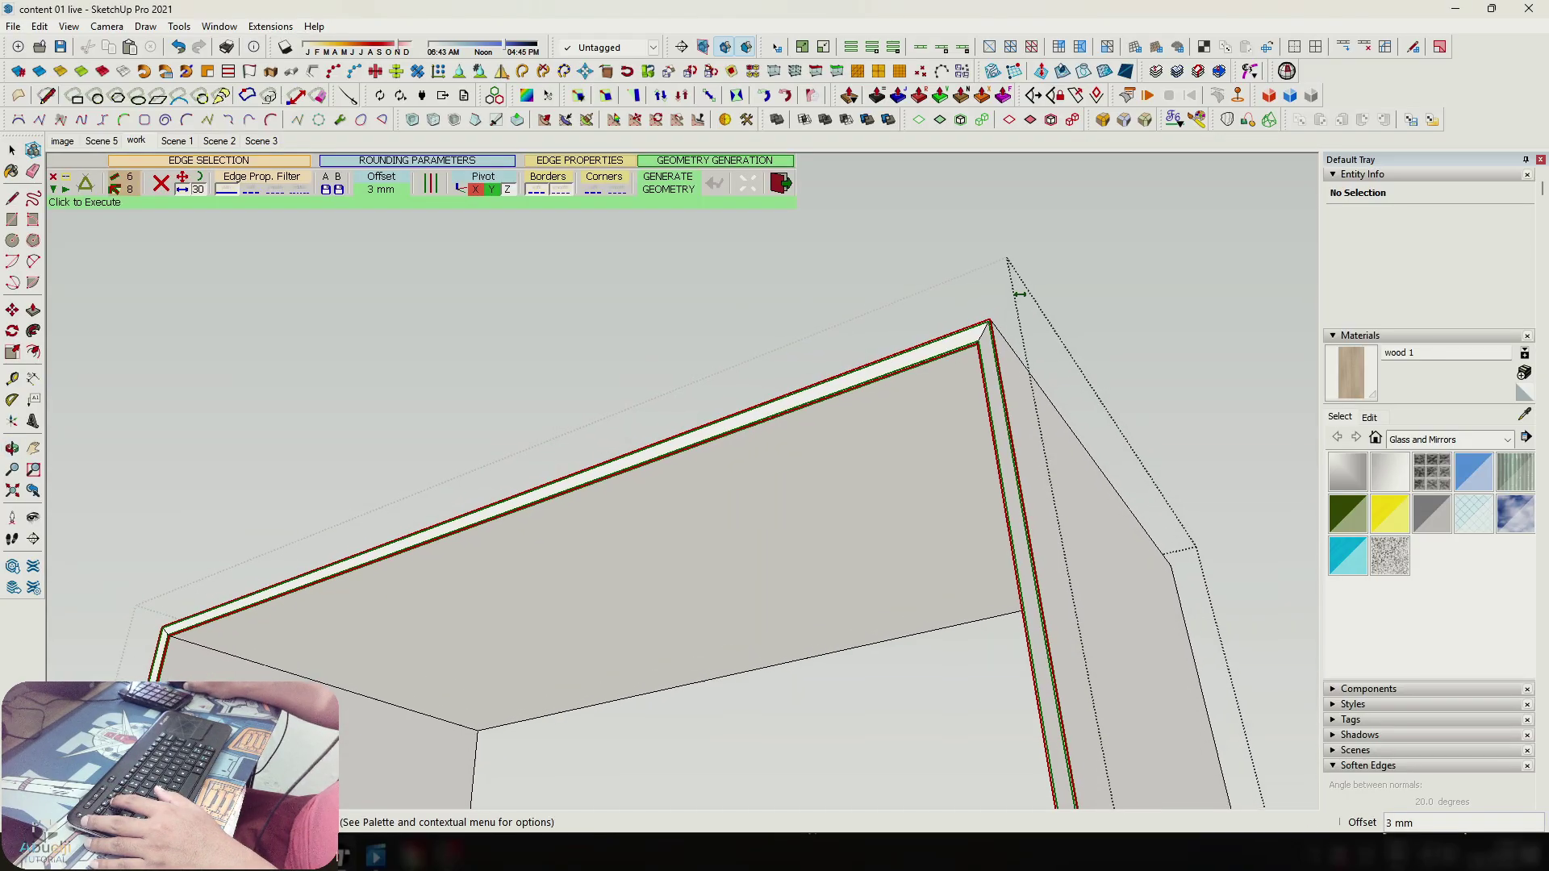
pyautogui.click(1017, 293)
pyautogui.press('space')
# Select the whole shell and soften its edges with a 20.1 degree angle between normals.
pyautogui.scroll(2, 1002, 337)
pyautogui.tripleClick(1018, 387)
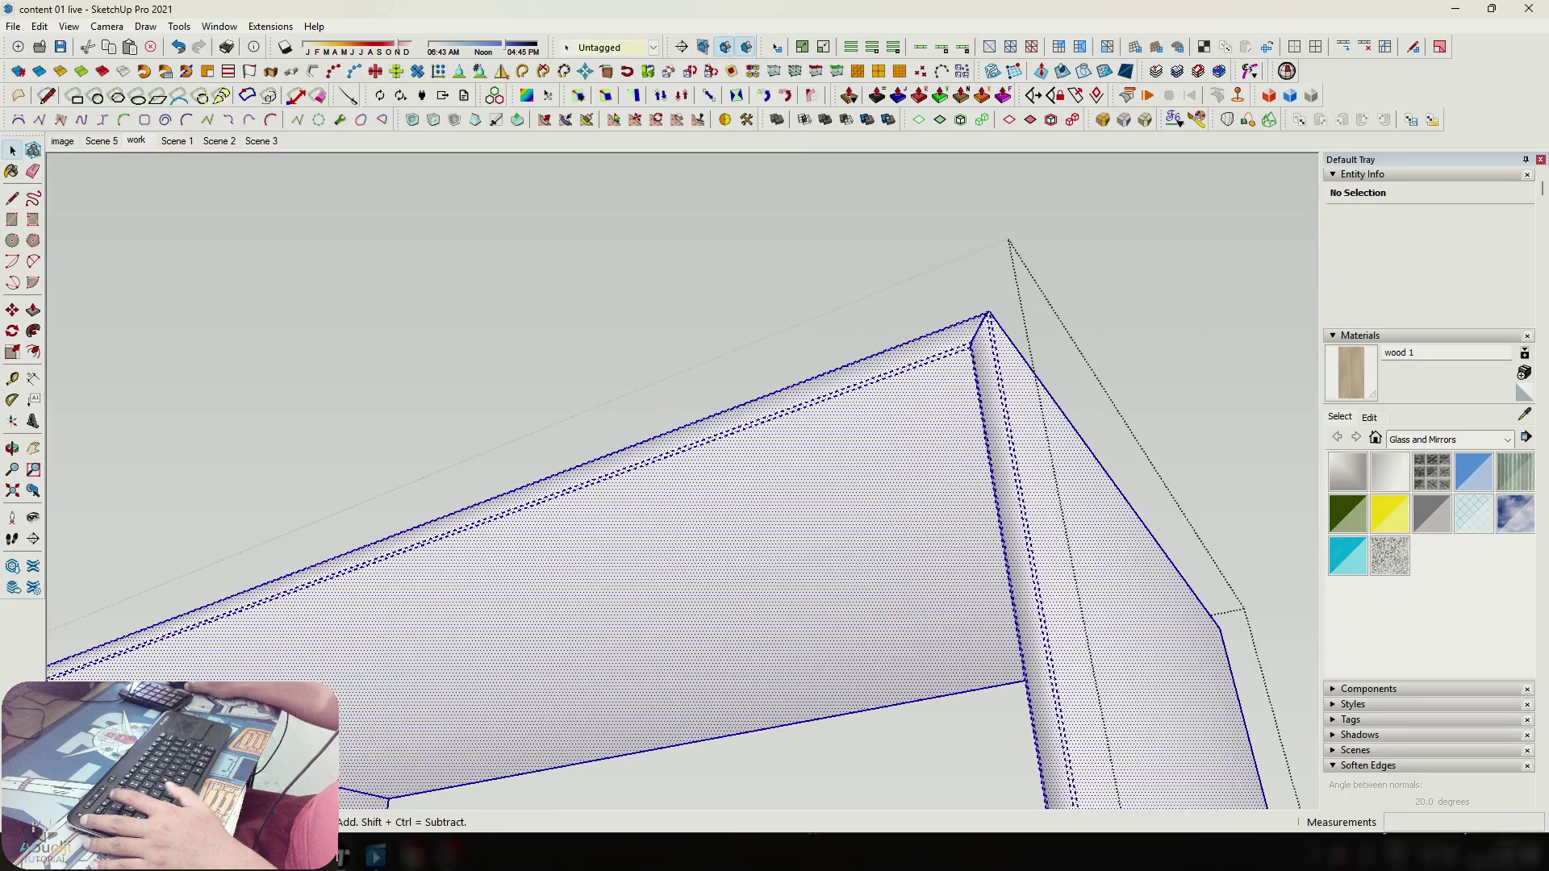
pyautogui.scroll(-4, 1089, 452)
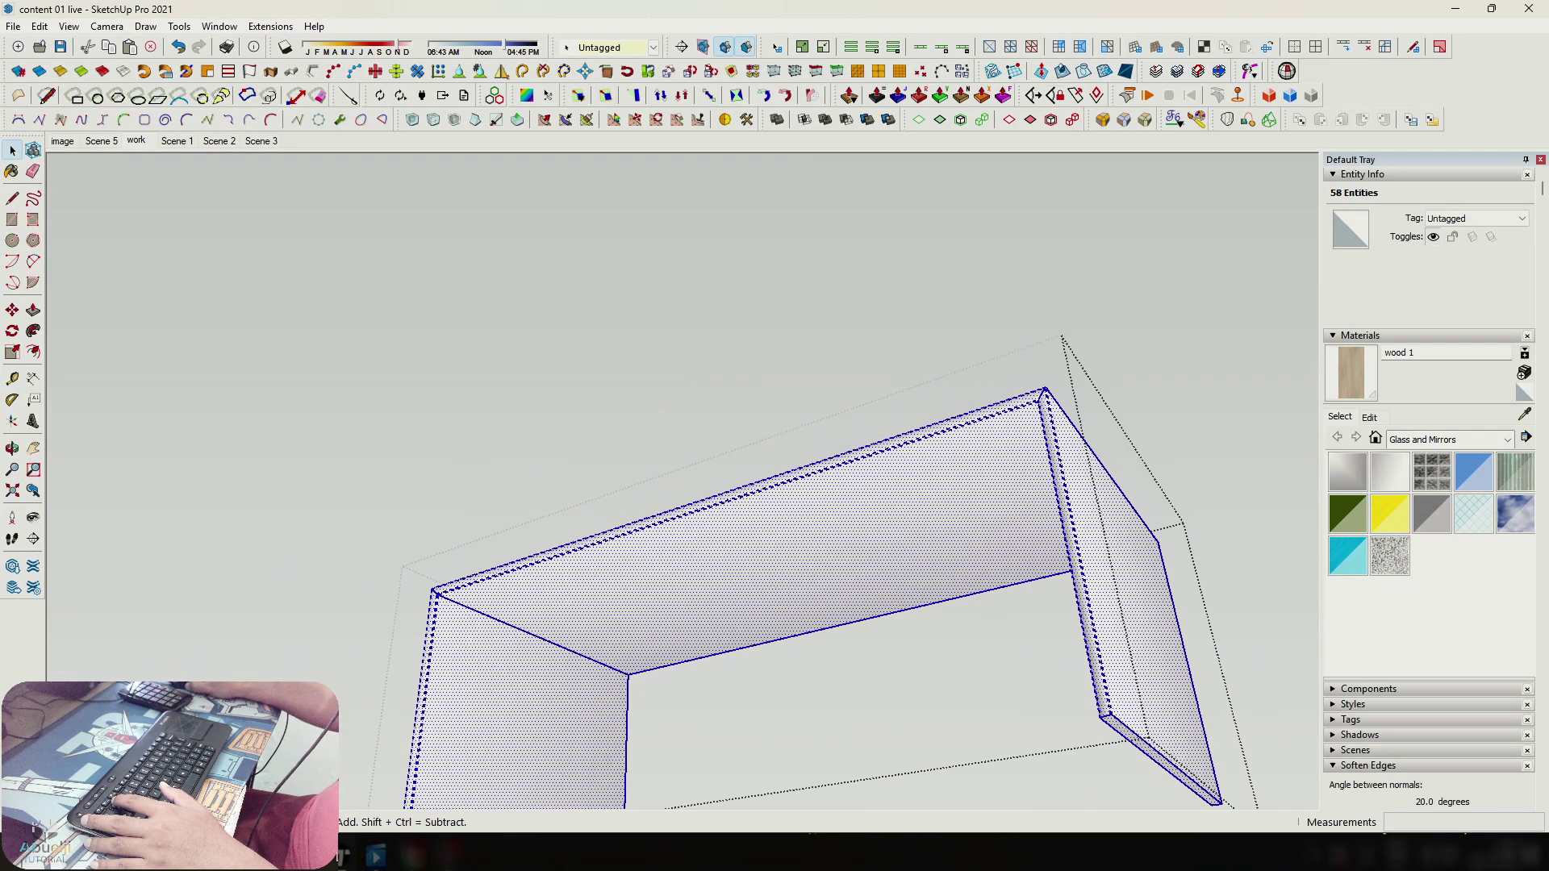
pyautogui.keyDown('shift'); pyautogui.moveTo(1089, 452); pyautogui.dragTo(912, 320, button='middle'); pyautogui.keyUp('shift')
pyautogui.scroll(-3, 1427, 629)
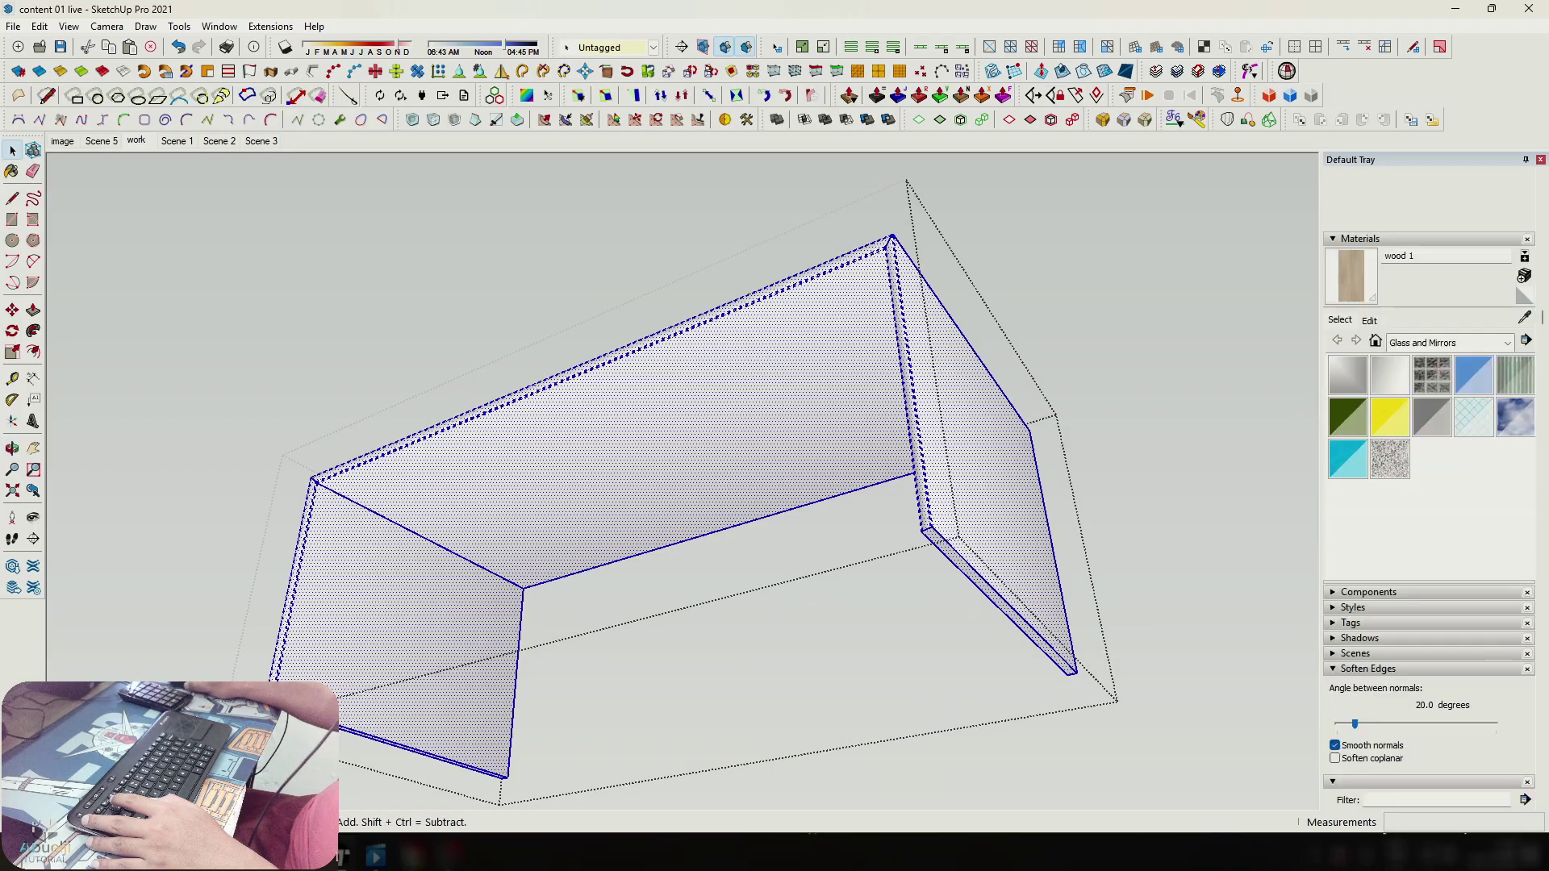
pyautogui.click(1355, 531)
pyautogui.moveTo(1000, 436); pyautogui.dragTo(573, 440, button='middle')
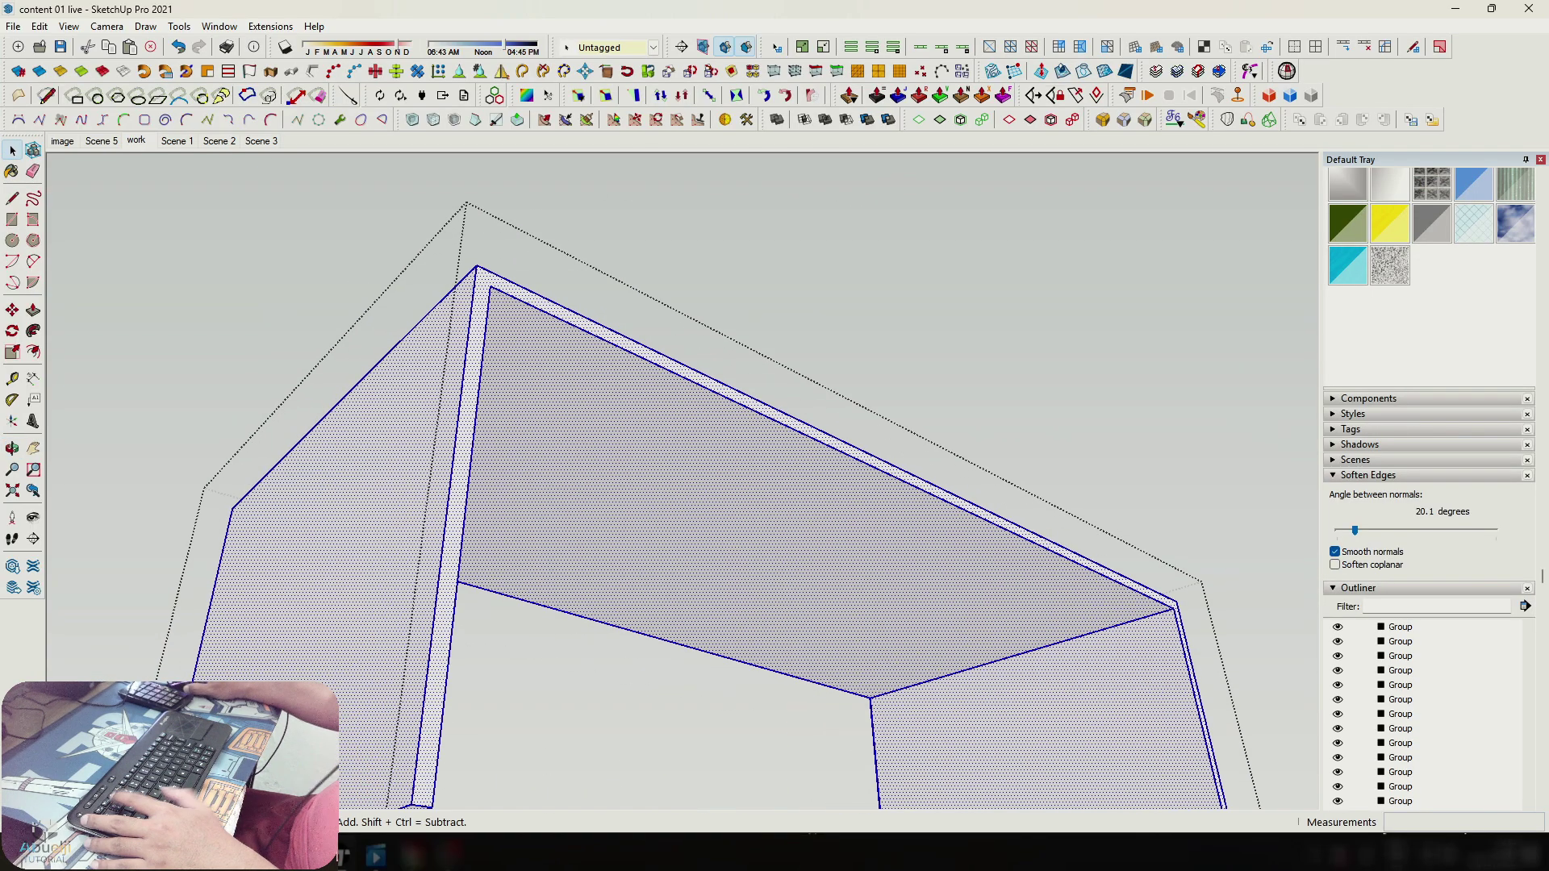
# Undo the last two changes and Push/Pull the shell's narrow back rim face by 300 mm.
pyautogui.hotkey('ctrl', 'z')
pyautogui.hotkey('ctrl', 'z')
pyautogui.scroll(2, 621, 339)
pyautogui.write('p300')
pyautogui.press('Return')
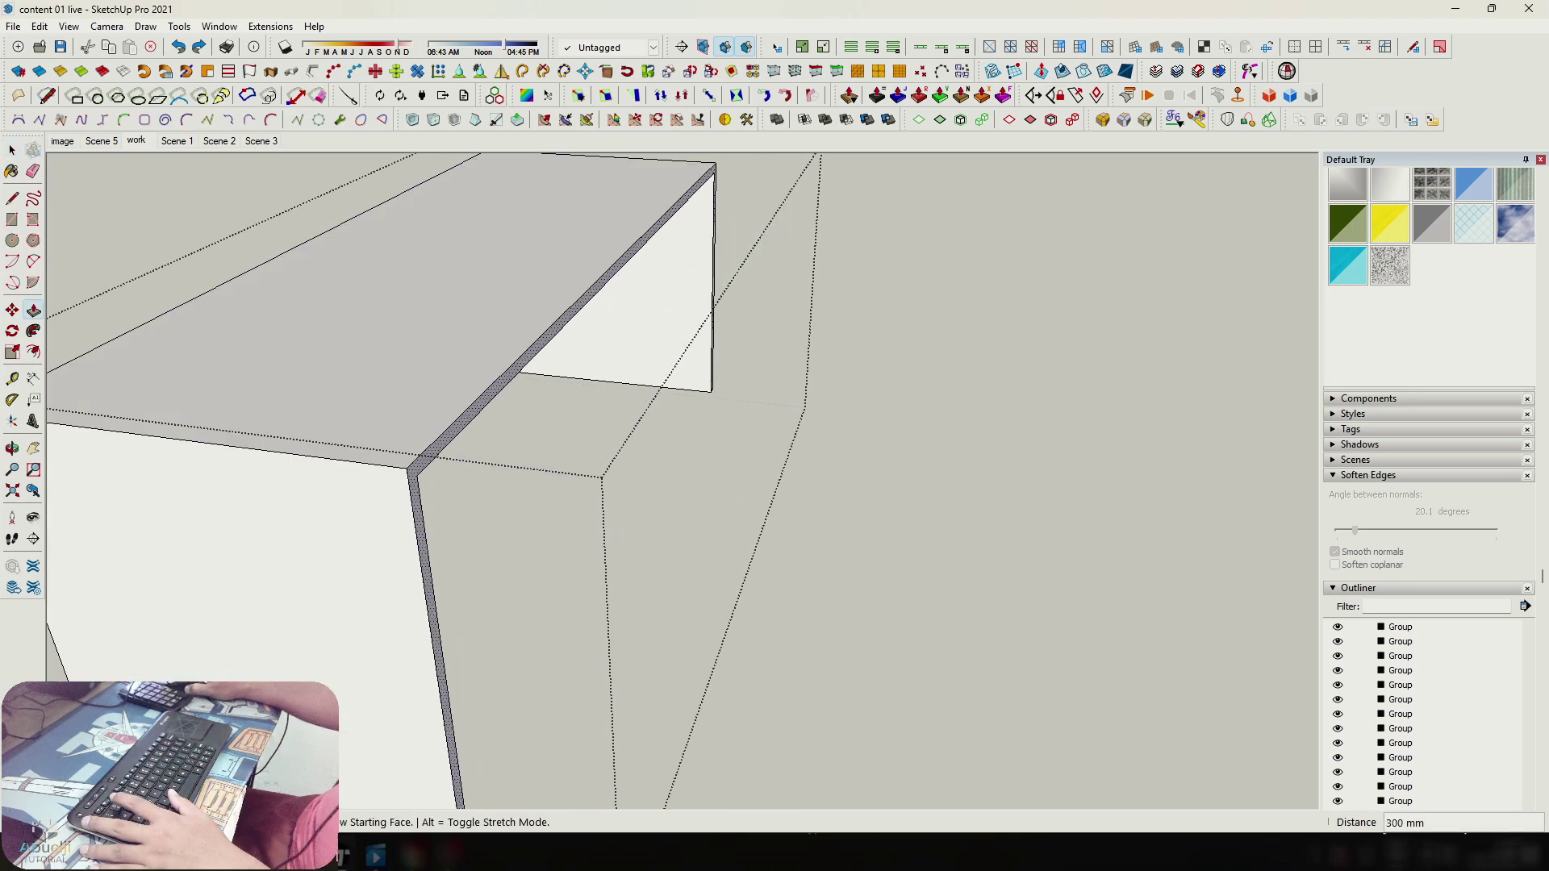
# Set the Push/Pull distance of the shell's narrow back rim face to 600 mm.
pyautogui.write('60')
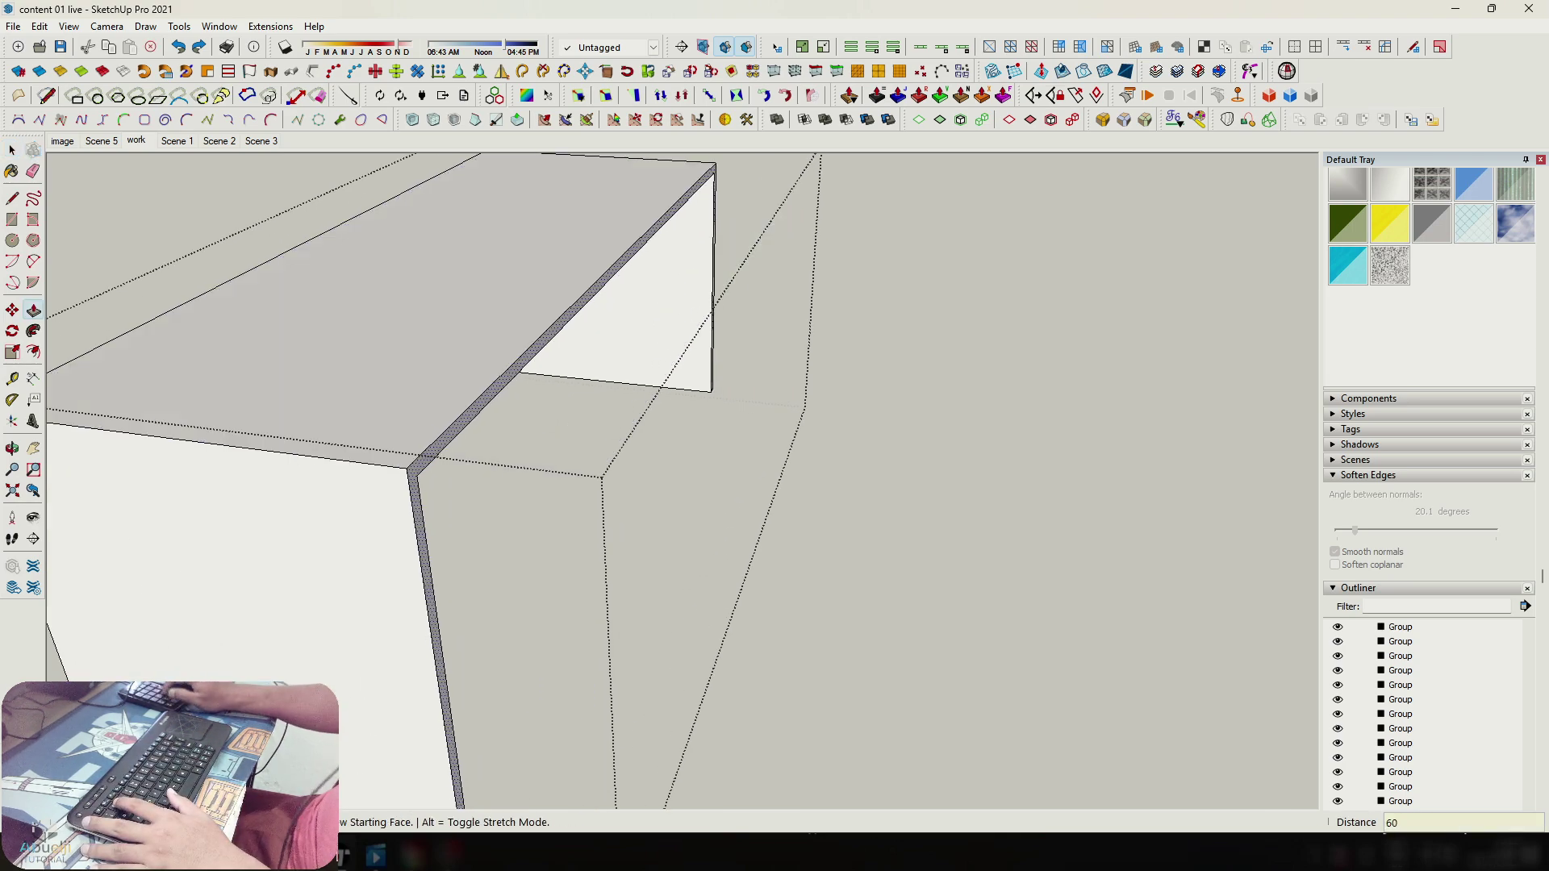
pyautogui.write('0')
pyautogui.press('Return')
# Select the whole shell and place a copy directly against it to form one deeper shell.
pyautogui.scroll(-2, 452, 339)
pyautogui.moveTo(435, 339); pyautogui.dragTo(532, 323, button='middle')
pyautogui.press('space')
pyautogui.tripleClick(532, 314)
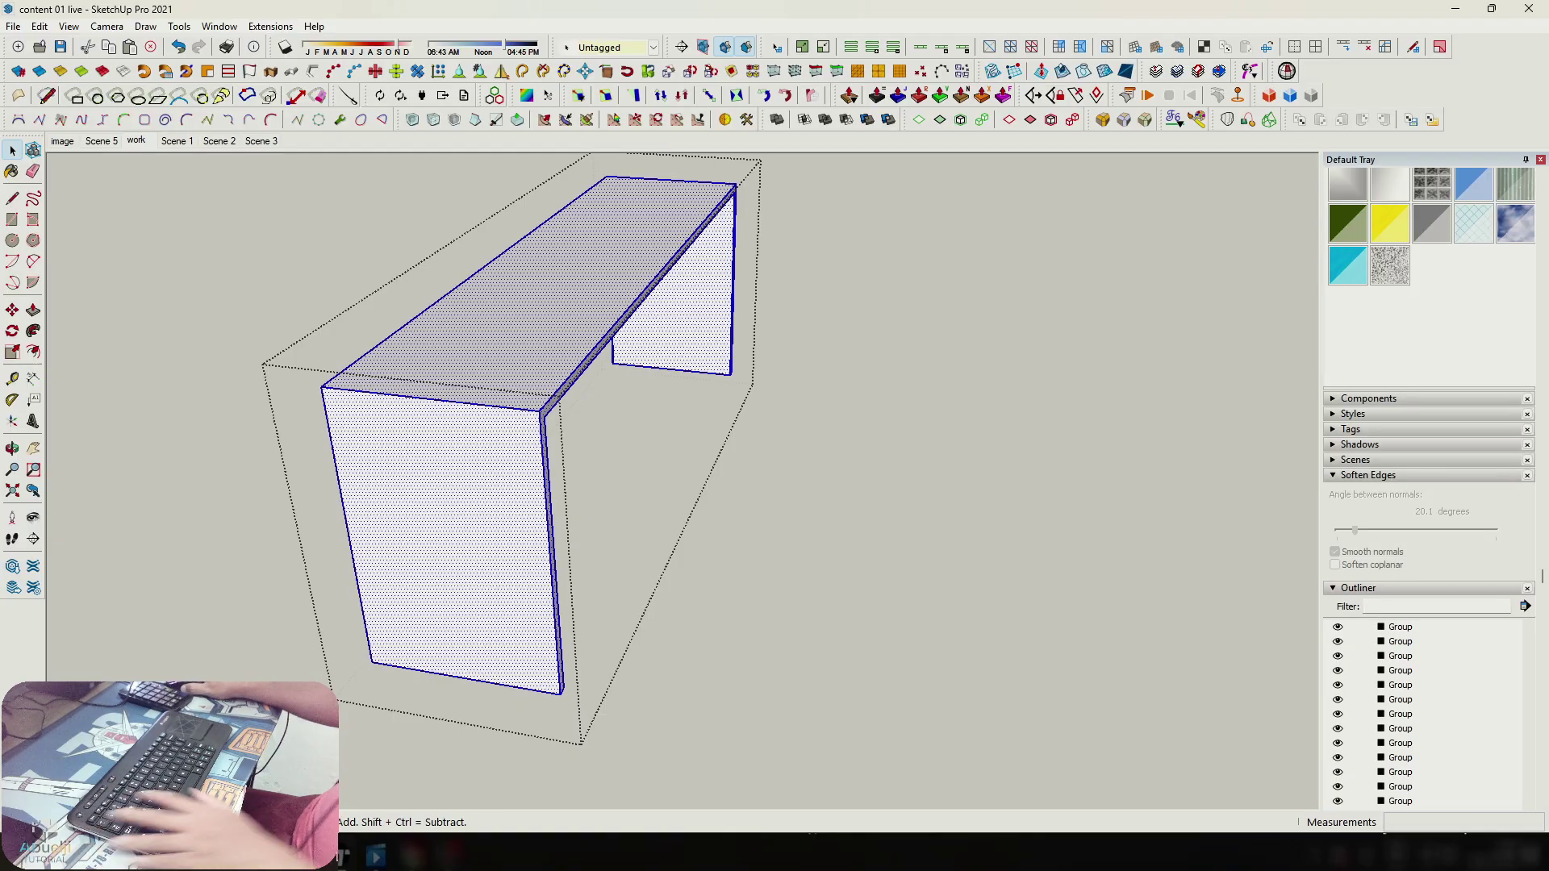
pyautogui.moveTo(548, 388); pyautogui.dragTo(491, 392, button='middle')
pyautogui.press('m')
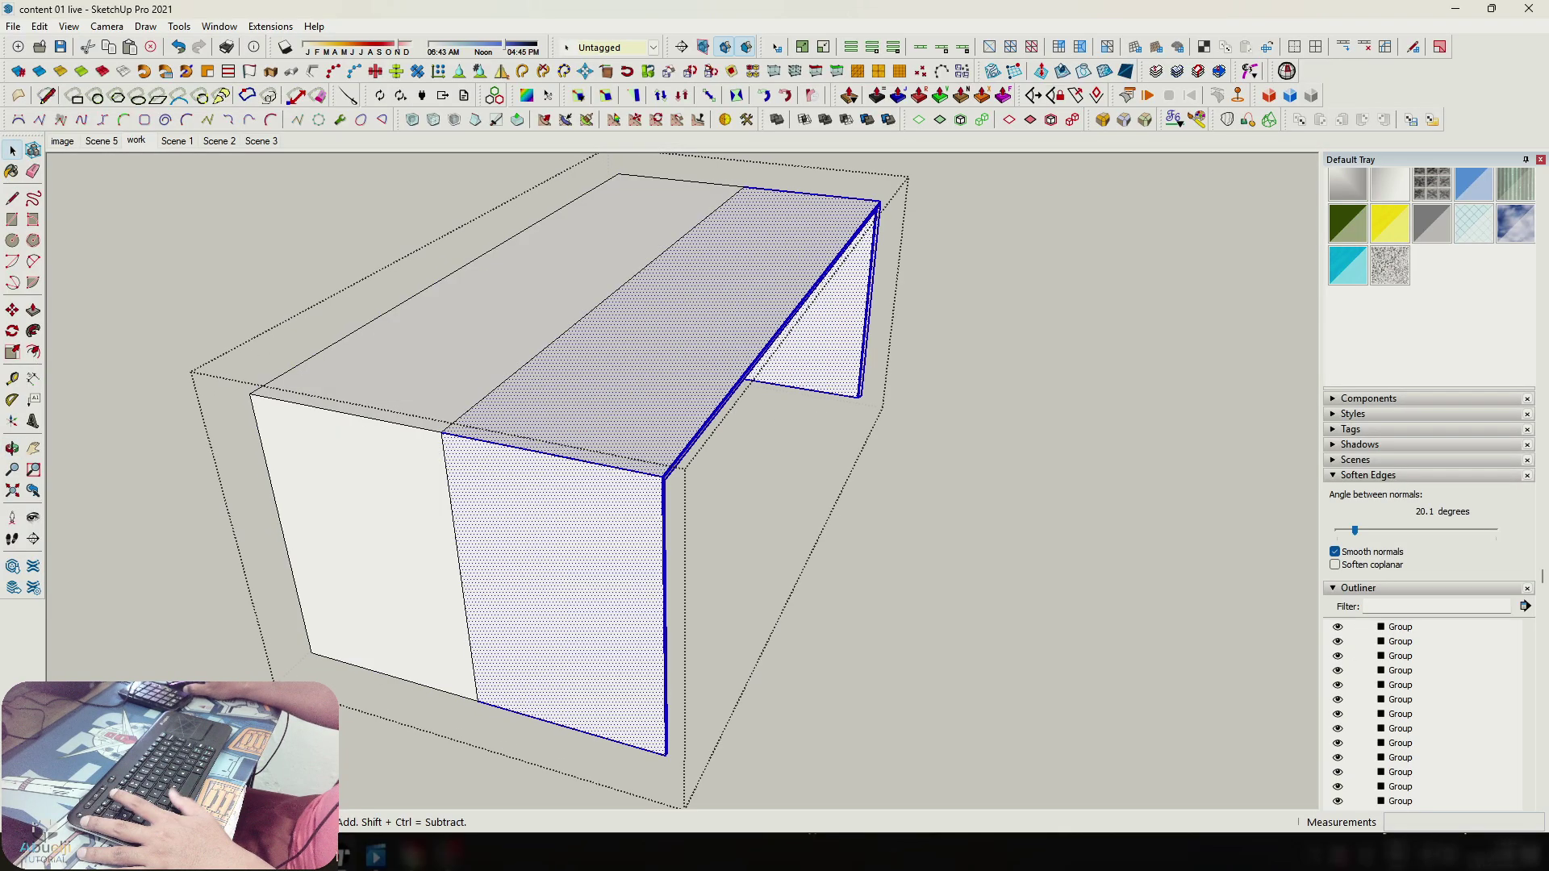
# Erase the seam edge on the shell's top and run FixIt 101 on the whole shell to merge its coplanar faces.
pyautogui.press('e')
pyautogui.click(556, 339)
pyautogui.press('space')
pyautogui.tripleClick(561, 565)
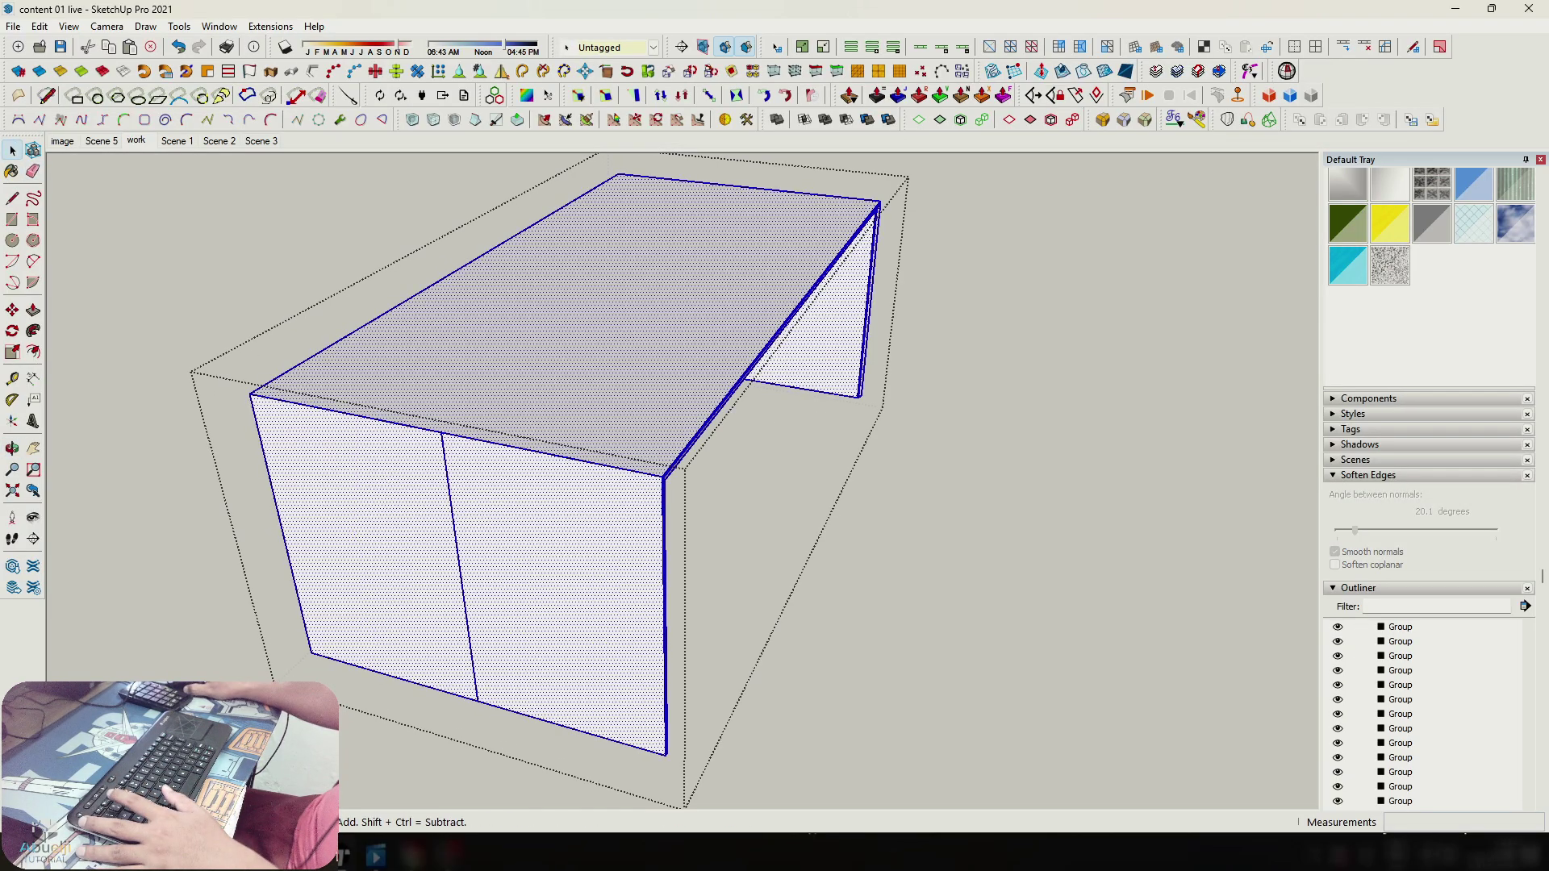
pyautogui.rightClick(483, 329)
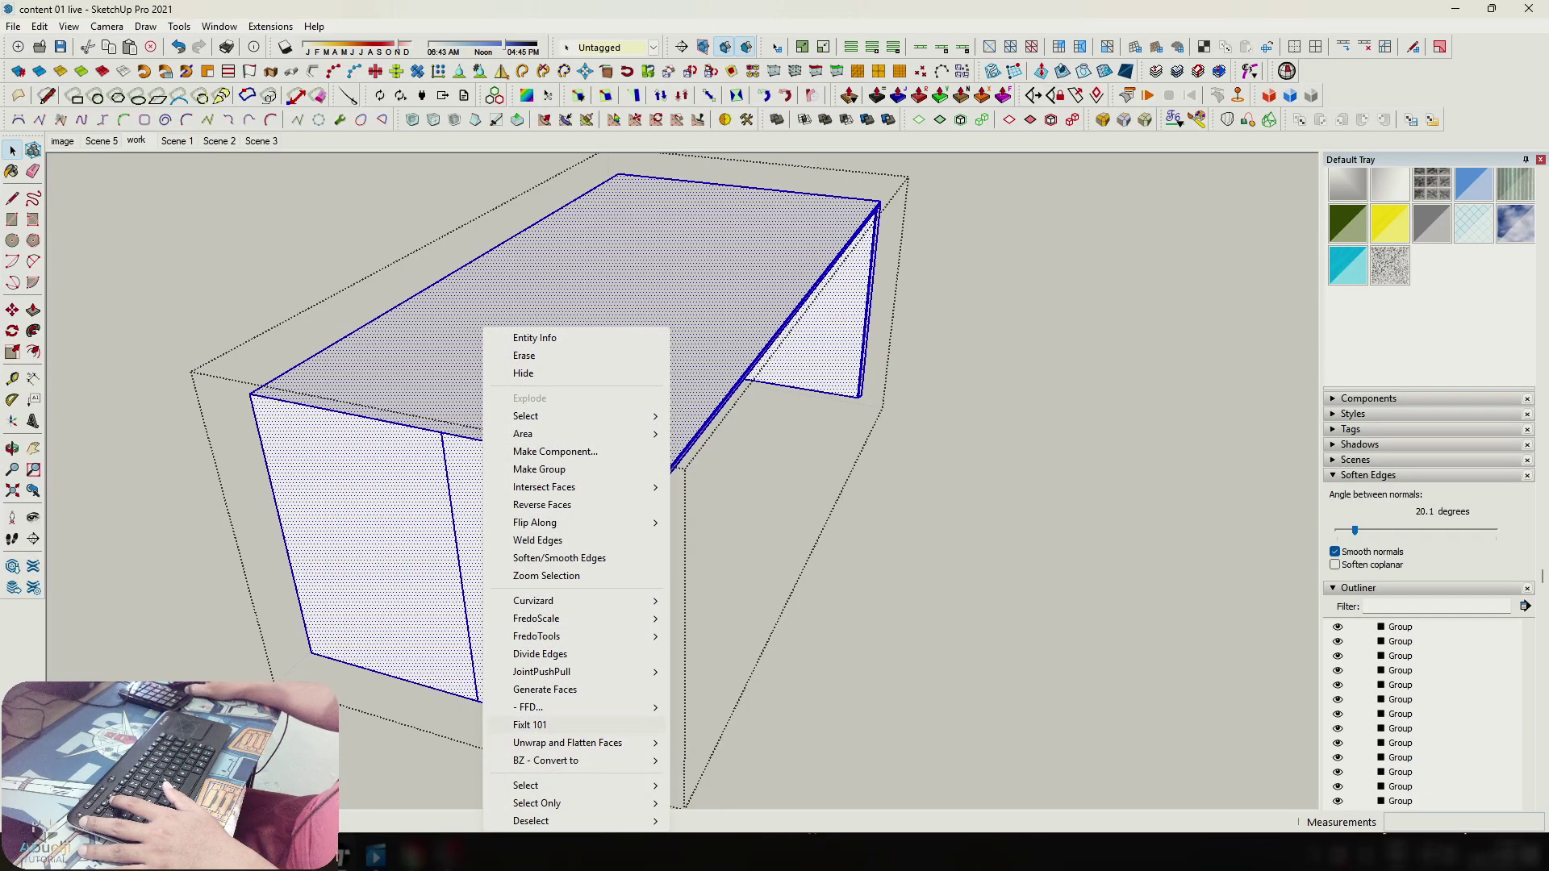
pyautogui.click(529, 724)
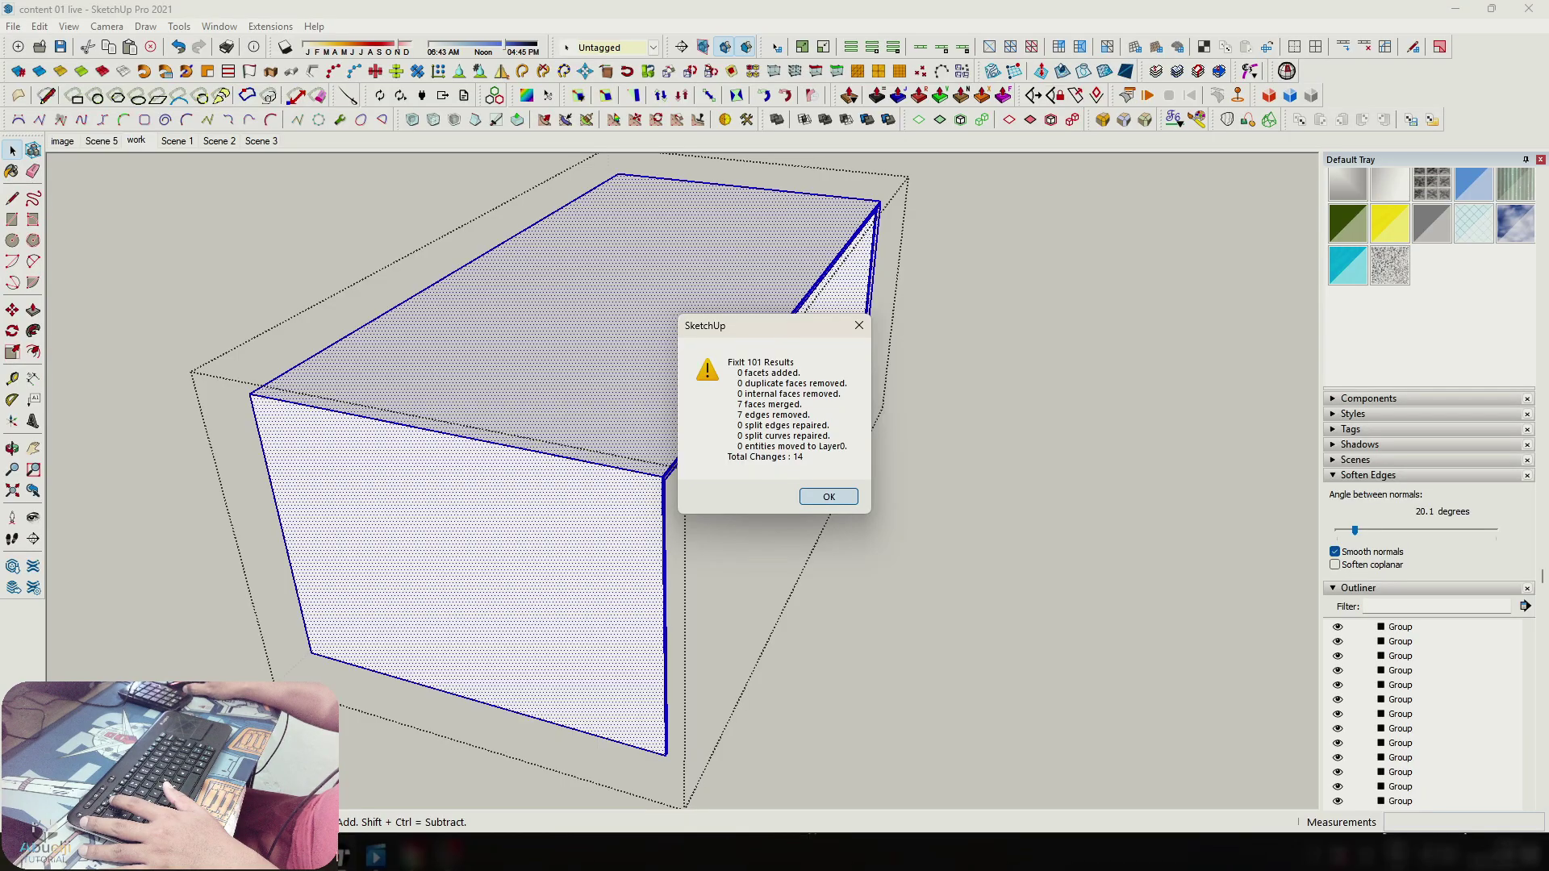
pyautogui.moveTo(565, 581); pyautogui.dragTo(984, 500, button='middle')
pyautogui.click(904, 387)
pyautogui.press('Escape')
# Examine the finished island shell in the kitchen and compare it with the reference image scene.
pyautogui.scroll(-3, 726, 452)
pyautogui.moveTo(726, 451); pyautogui.dragTo(589, 621, button='middle')
pyautogui.scroll(2, 726, 460)
pyautogui.scroll(-3, 694, 516)
pyautogui.scroll(-1, 694, 565)
pyautogui.scroll(3, 585, 484)
pyautogui.doubleClick(585, 484)
pyautogui.click(584, 484)
pyautogui.moveTo(585, 484); pyautogui.dragTo(774, 339, button='middle')
pyautogui.scroll(3, 610, 484)
pyautogui.click(62, 141)
pyautogui.click(136, 141)
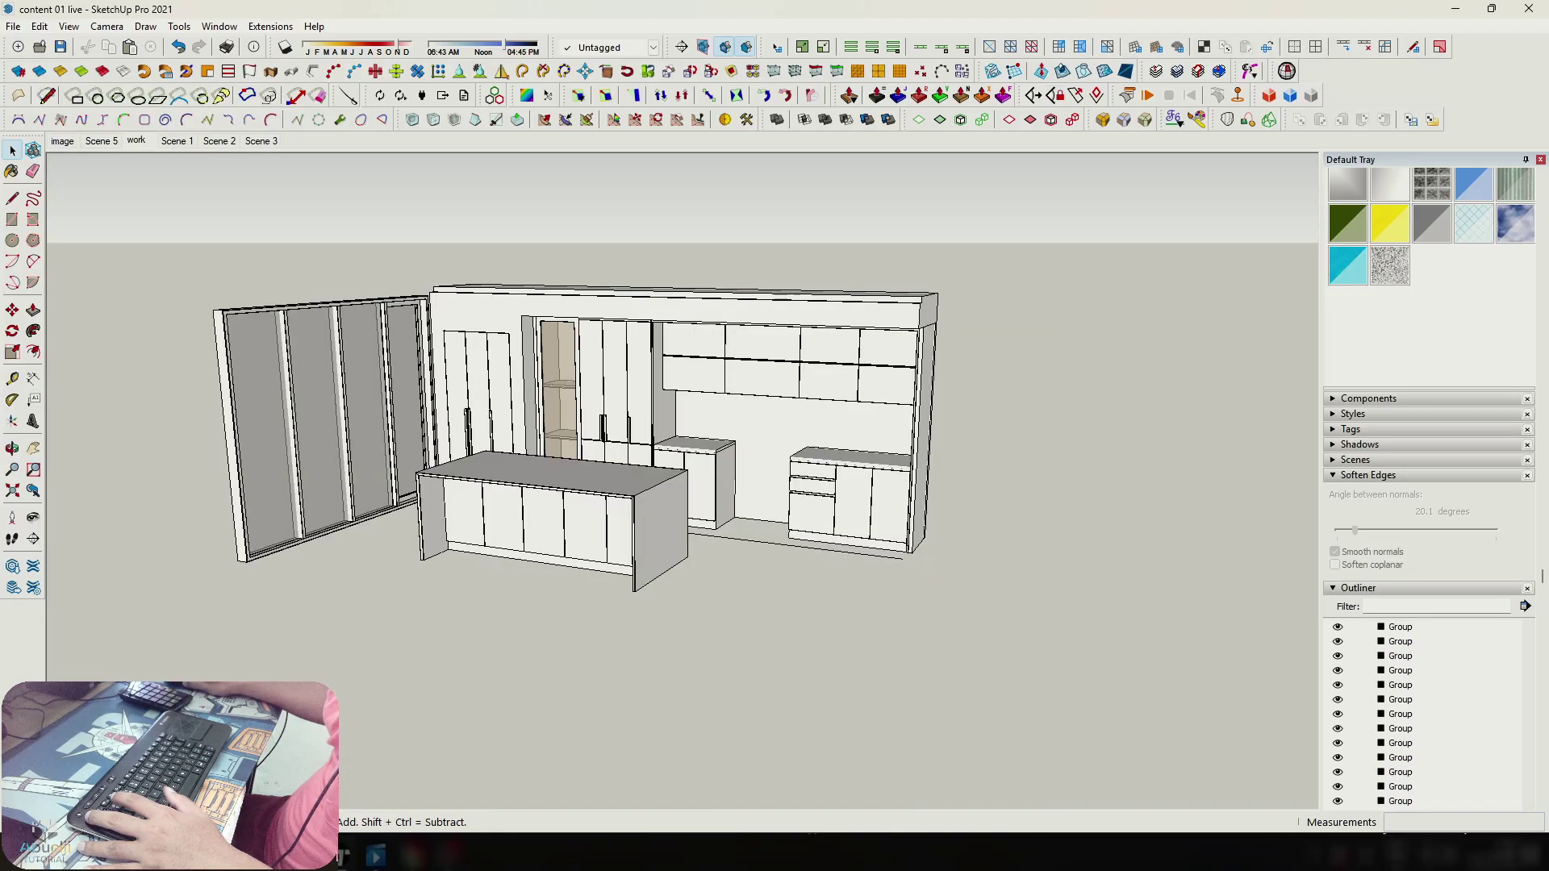
# Open the island shell group and place guides on its top marking out a 600 by 450 mm sink opening.
pyautogui.moveTo(580, 484); pyautogui.dragTo(605, 565, button='middle')
pyautogui.scroll(3, 605, 565)
pyautogui.scroll(2, 474, 482)
pyautogui.doubleClick(474, 482)
pyautogui.doubleClick(475, 482)
pyautogui.tripleClick(474, 482)
pyautogui.moveTo(475, 482); pyautogui.dragTo(484, 565, button='middle')
pyautogui.press('i')
pyautogui.press('t')
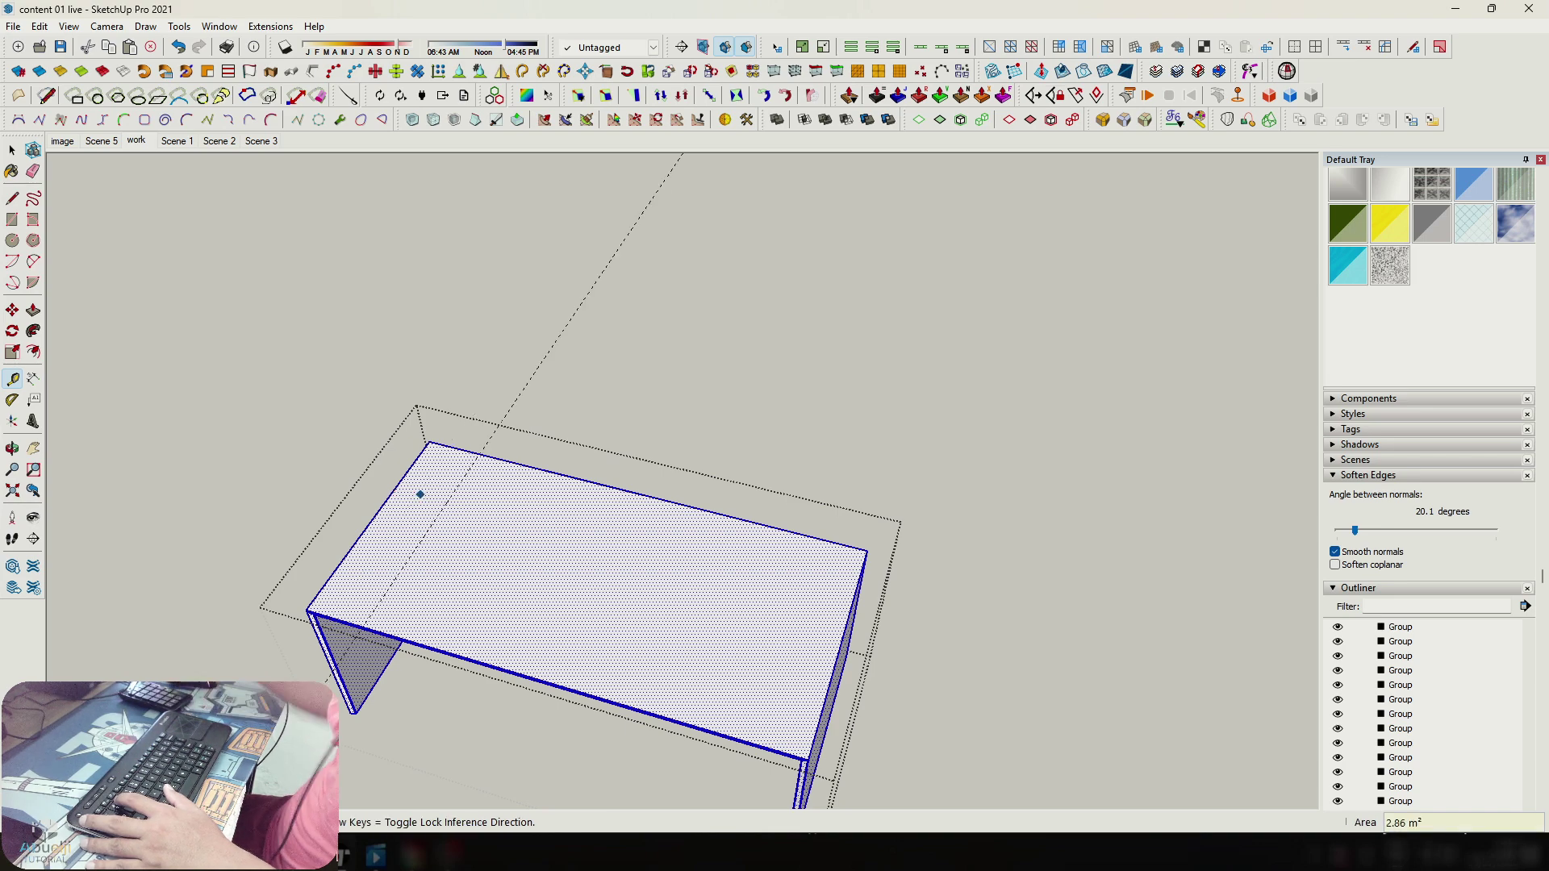
pyautogui.scroll(2, 420, 493)
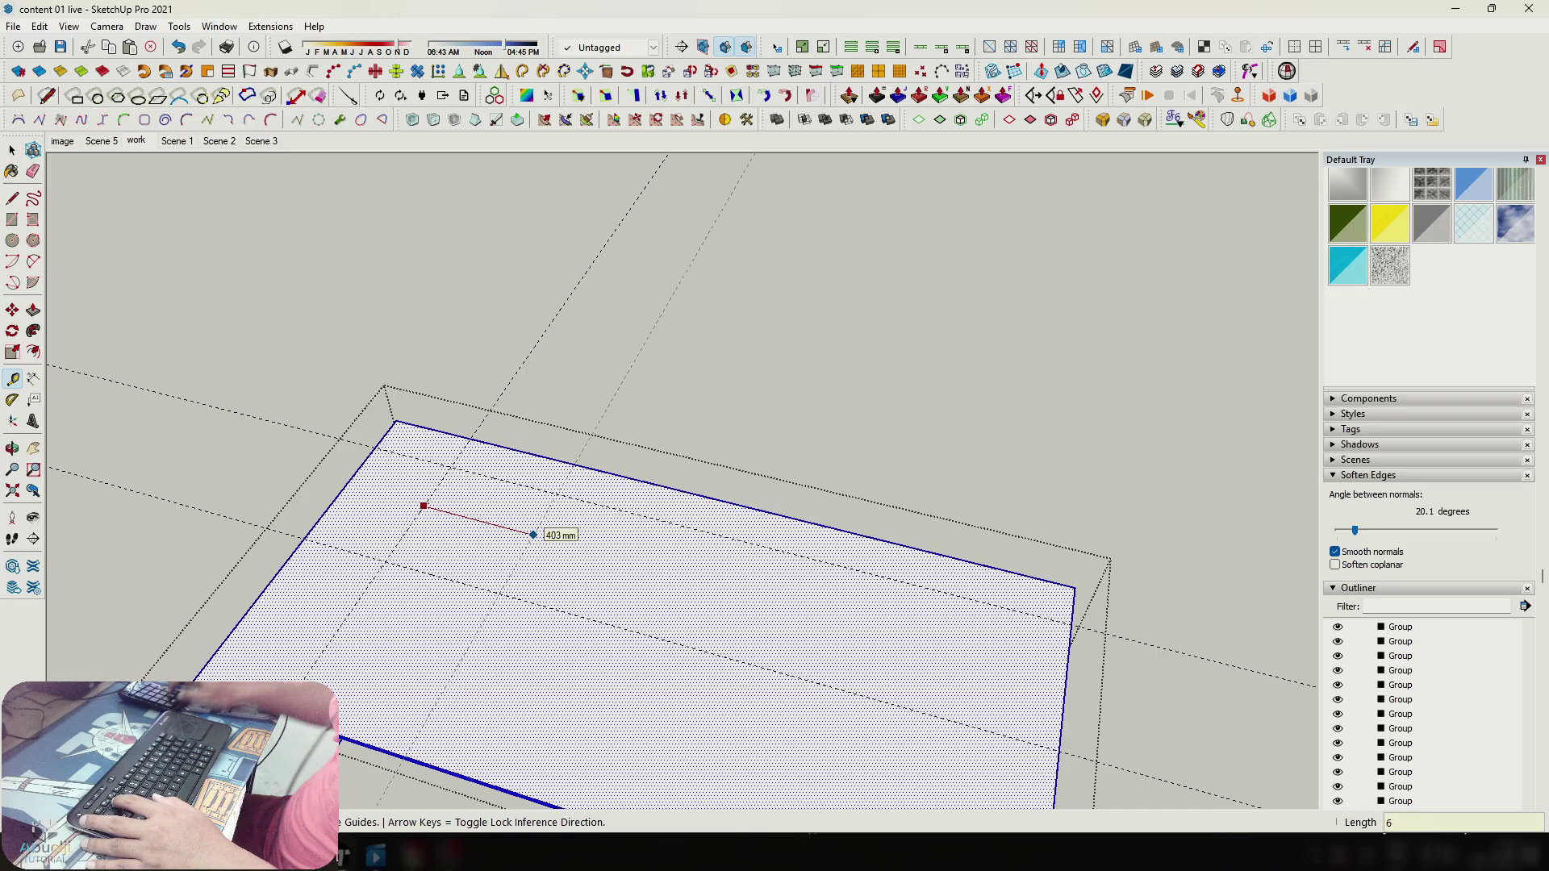
# Draw a 600 by 450 mm rectangle between the guide intersections on the countertop.
pyautogui.scroll(-3, 552, 521)
pyautogui.moveTo(551, 521); pyautogui.dragTo(548, 436, button='middle')
pyautogui.moveTo(354, 411); pyautogui.dragTo(585, 428, button='middle')
pyautogui.scroll(3, 540, 432)
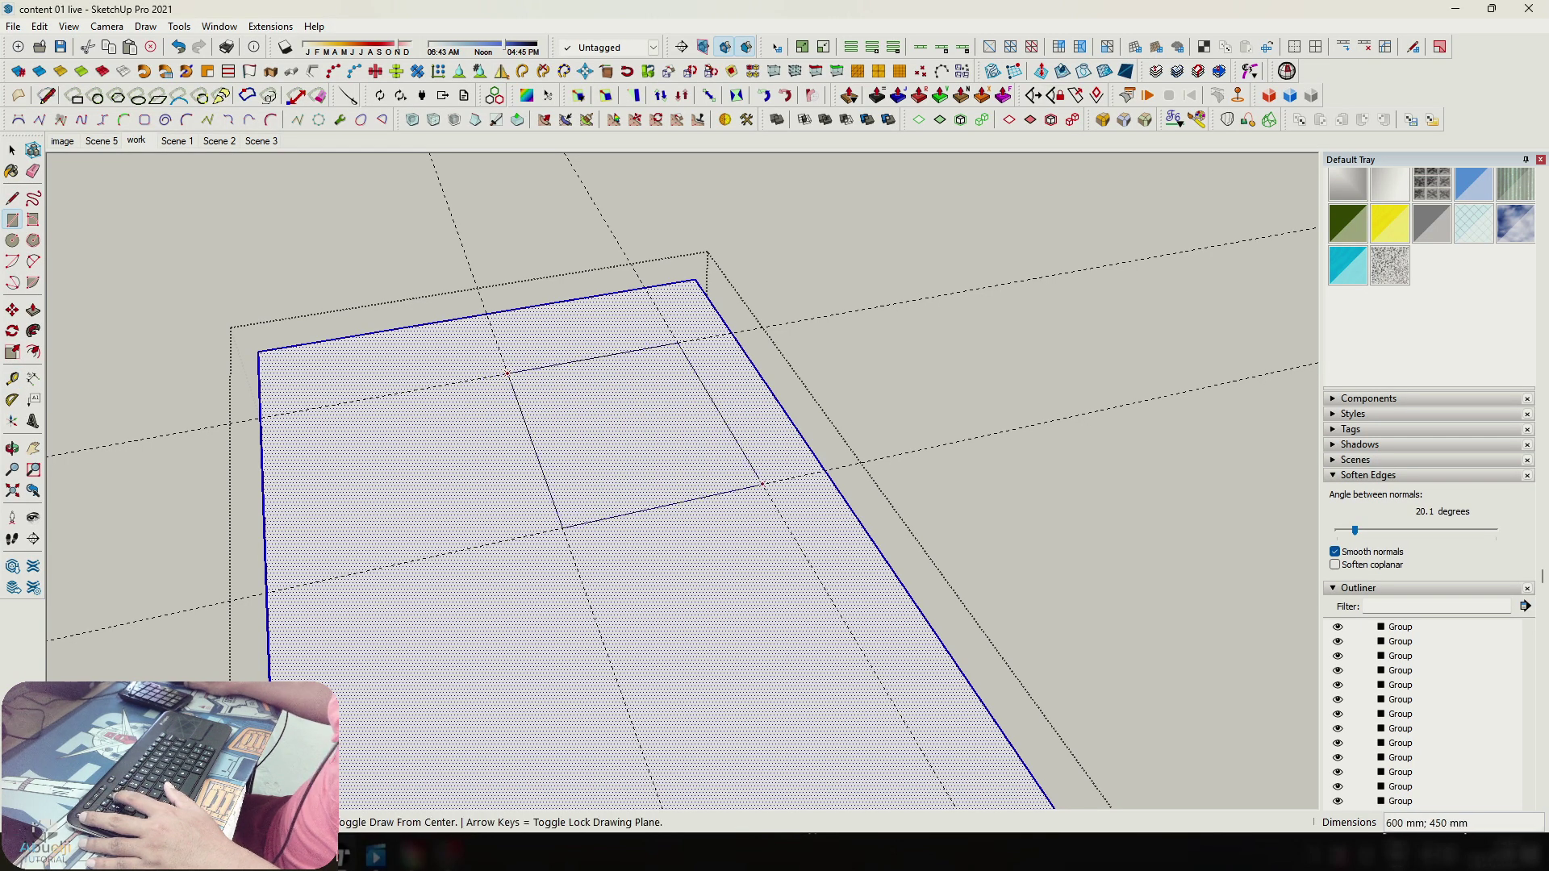
pyautogui.click(762, 484)
pyautogui.press('space')
# Push/Pull the sink rectangle through the countertop to cut the opening.
pyautogui.click(669, 448)
pyautogui.press('p')
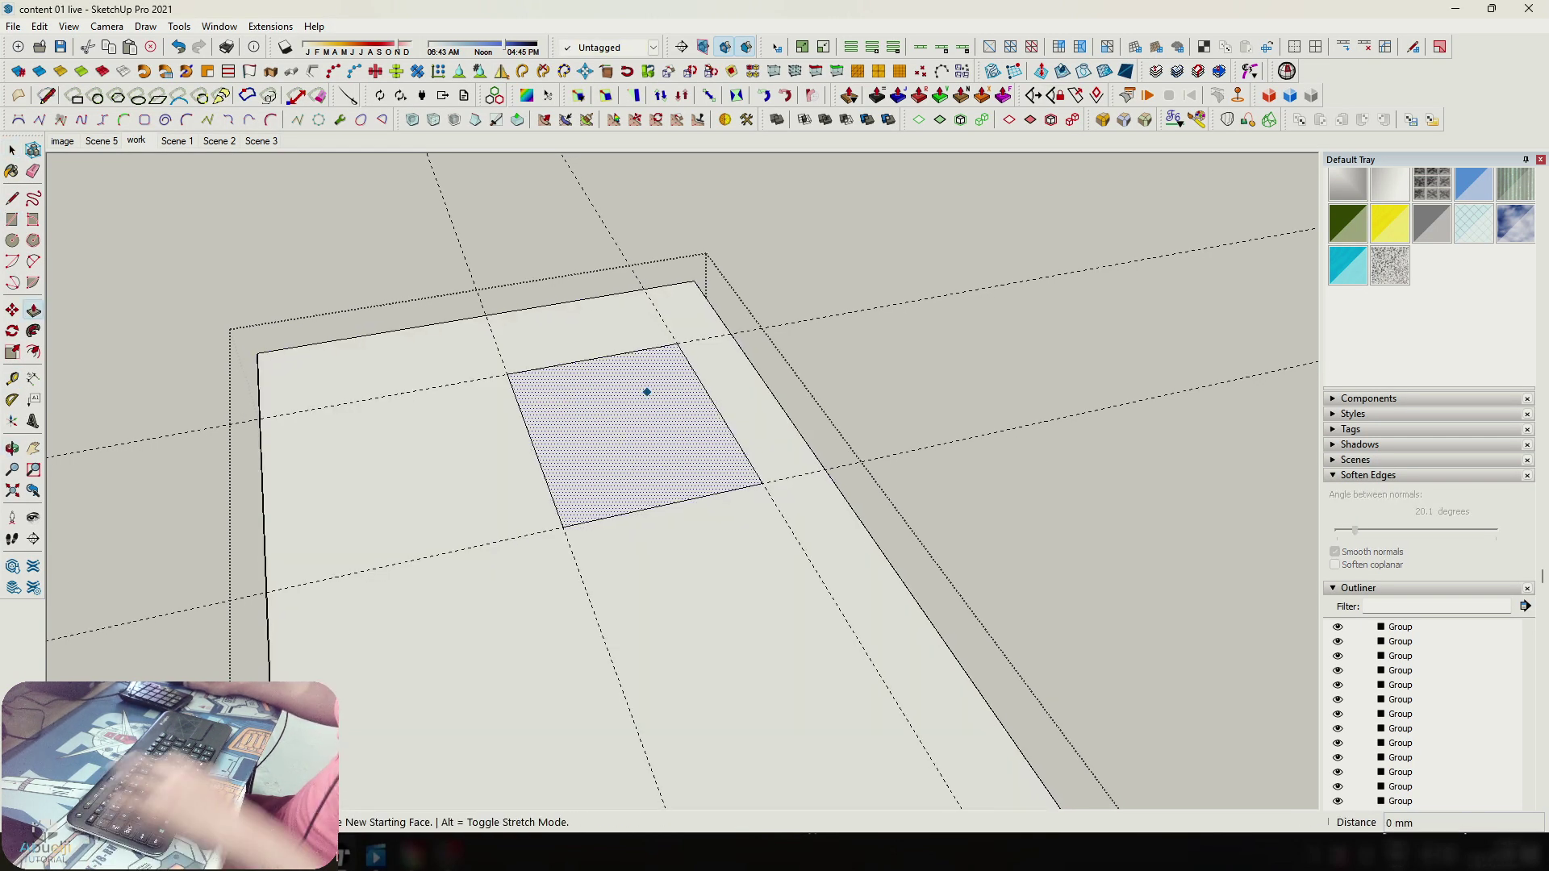
pyautogui.click(646, 390)
pyautogui.click(601, 425)
pyautogui.press('space')
# Open the cabinet body group beneath the countertop and paste the copied sink rectangle in place.
pyautogui.scroll(-3, 680, 396)
pyautogui.press('Escape')
pyautogui.press('Escape')
pyautogui.doubleClick(645, 420)
pyautogui.doubleClick(646, 419)
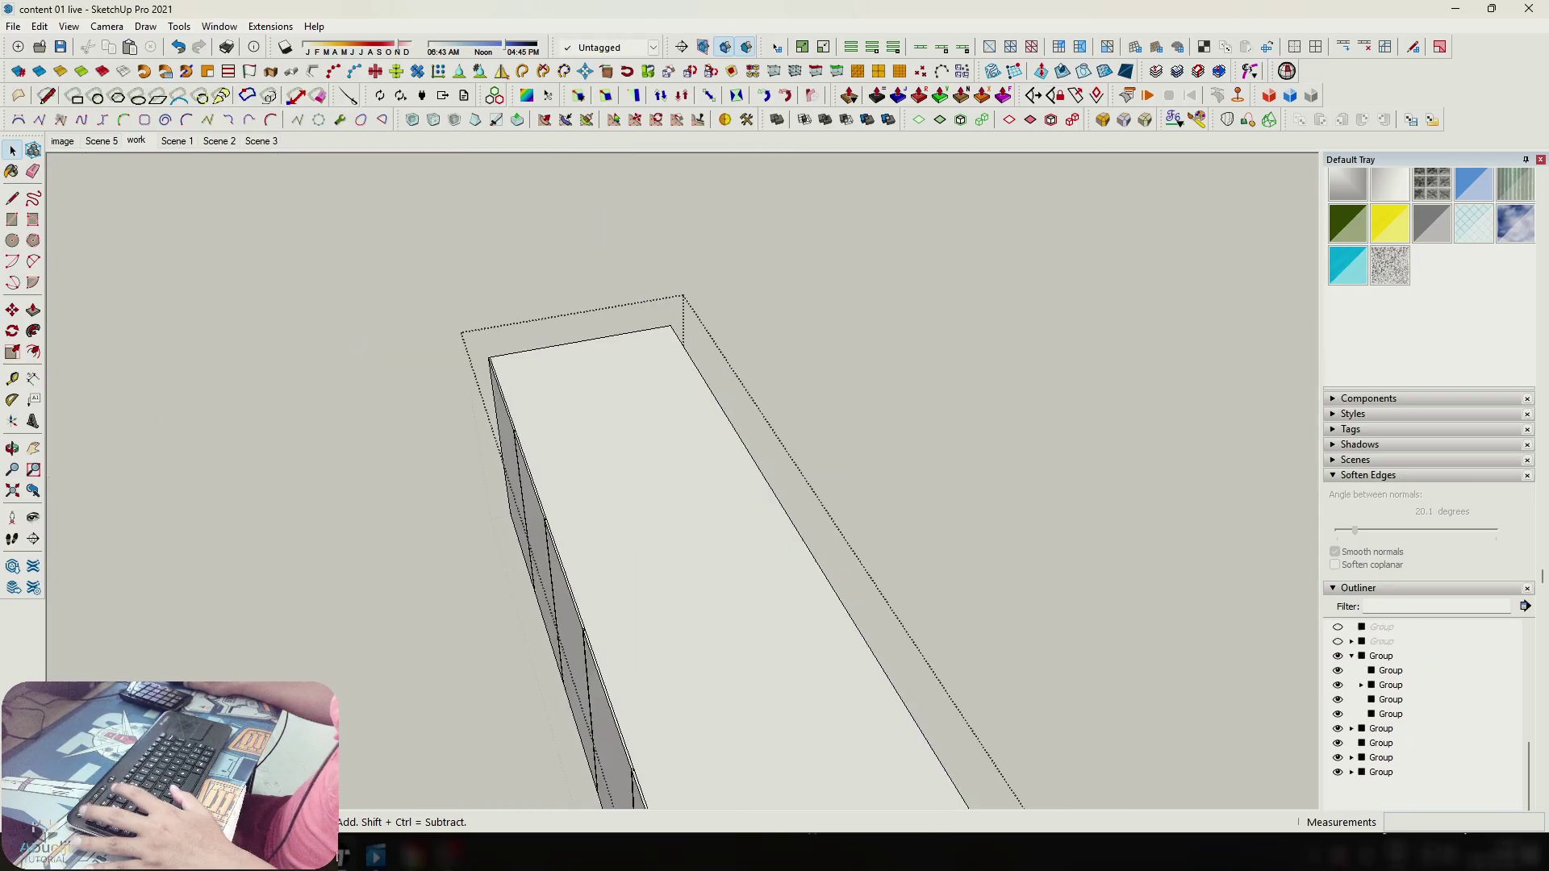
pyautogui.doubleClick(645, 420)
pyautogui.moveTo(646, 419)
pyautogui.mouseDown(button='middle')
pyautogui.moveTo(686, 343)
pyautogui.moveTo(649, 403)
pyautogui.mouseUp(button='middle')
pyautogui.press('Escape')
pyautogui.tripleClick(718, 516)
pyautogui.click(665, 440)
pyautogui.hotkey('ctrl', 'shift', 'v')
pyautogui.scroll(2, 665, 387)
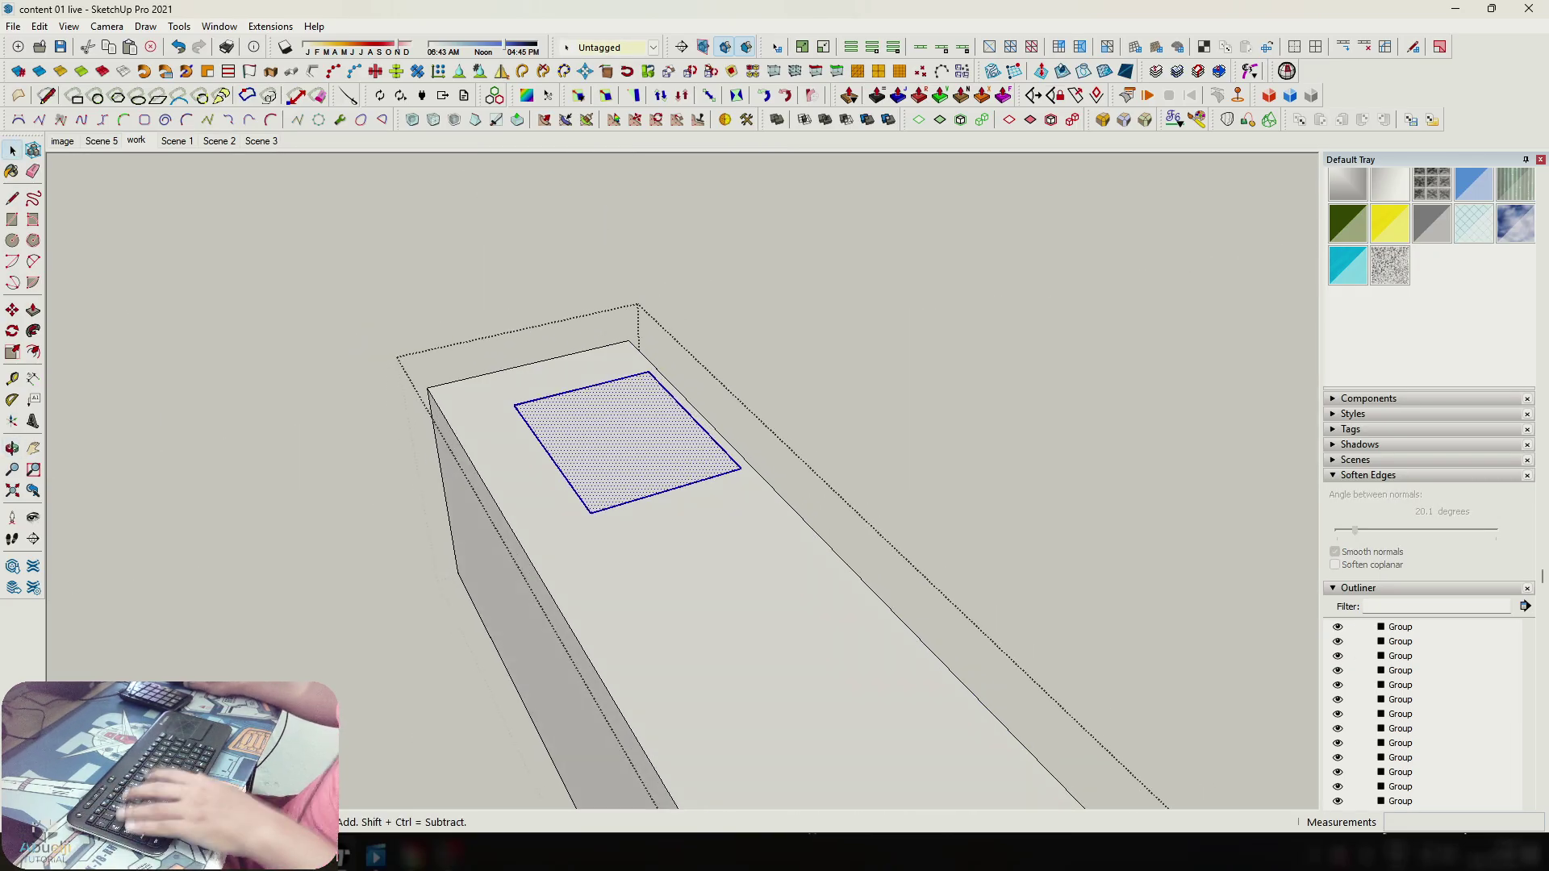
# Try to Push/Pull the pasted sink rectangle by the previous distance.
pyautogui.scroll(4, 629, 403)
pyautogui.press('p')
pyautogui.doubleClick(607, 393)
pyautogui.hotkey('ctrl', 'z')
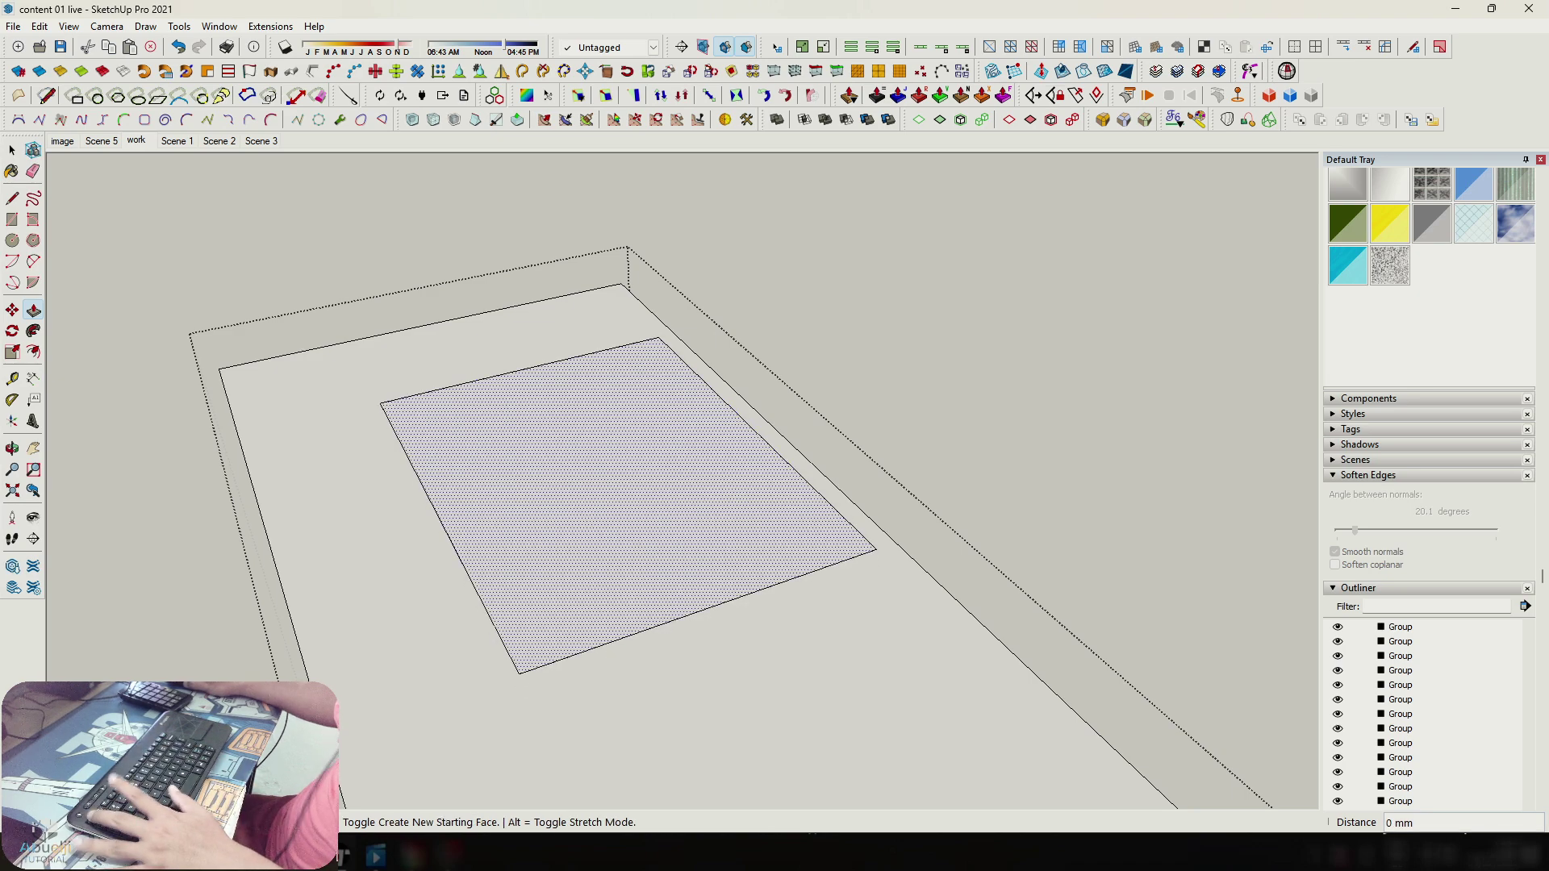
# Move the pasted sink rectangle 30 mm onto the cabinet body's top face.
pyautogui.press('space')
pyautogui.click(574, 428)
pyautogui.click(555, 493)
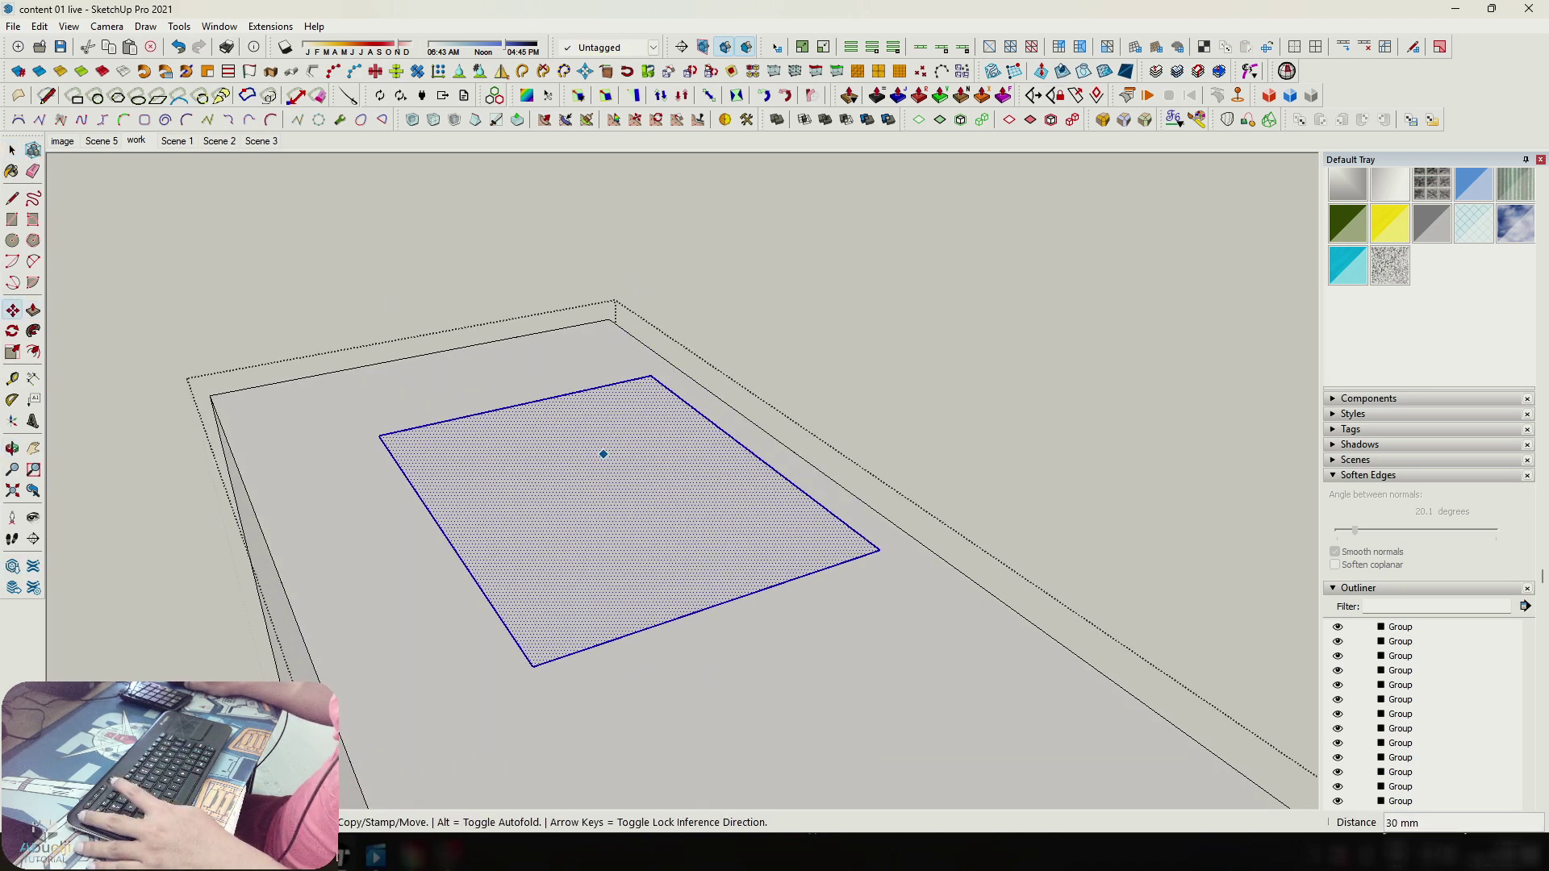
# Push/Pull the sink rectangle down into the cabinet body to form the basin recess.
pyautogui.press('p')
pyautogui.scroll(2, 602, 452)
pyautogui.click(602, 454)
pyautogui.write('1')
pyautogui.press('Return')
pyautogui.moveTo(602, 484); pyautogui.dragTo(557, 524, button='middle')
pyautogui.press('space')
# Select one long bottom edge of the basin recess and move it from its corner endpoint.
pyautogui.scroll(2, 655, 497)
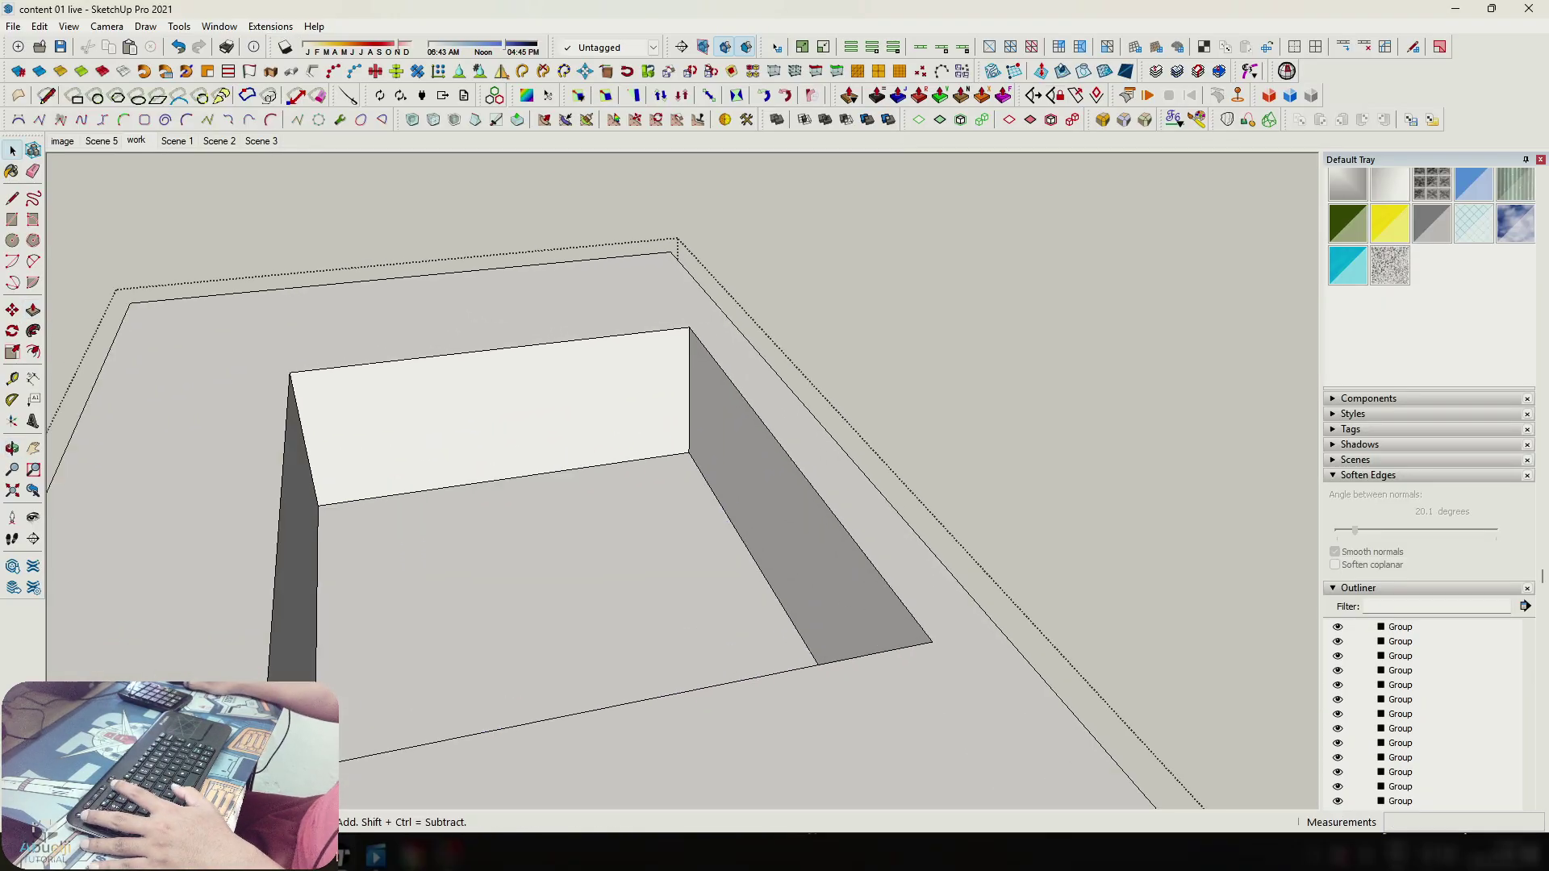
pyautogui.moveTo(688, 460); pyautogui.dragTo(688, 437, button='middle')
pyautogui.press('m')
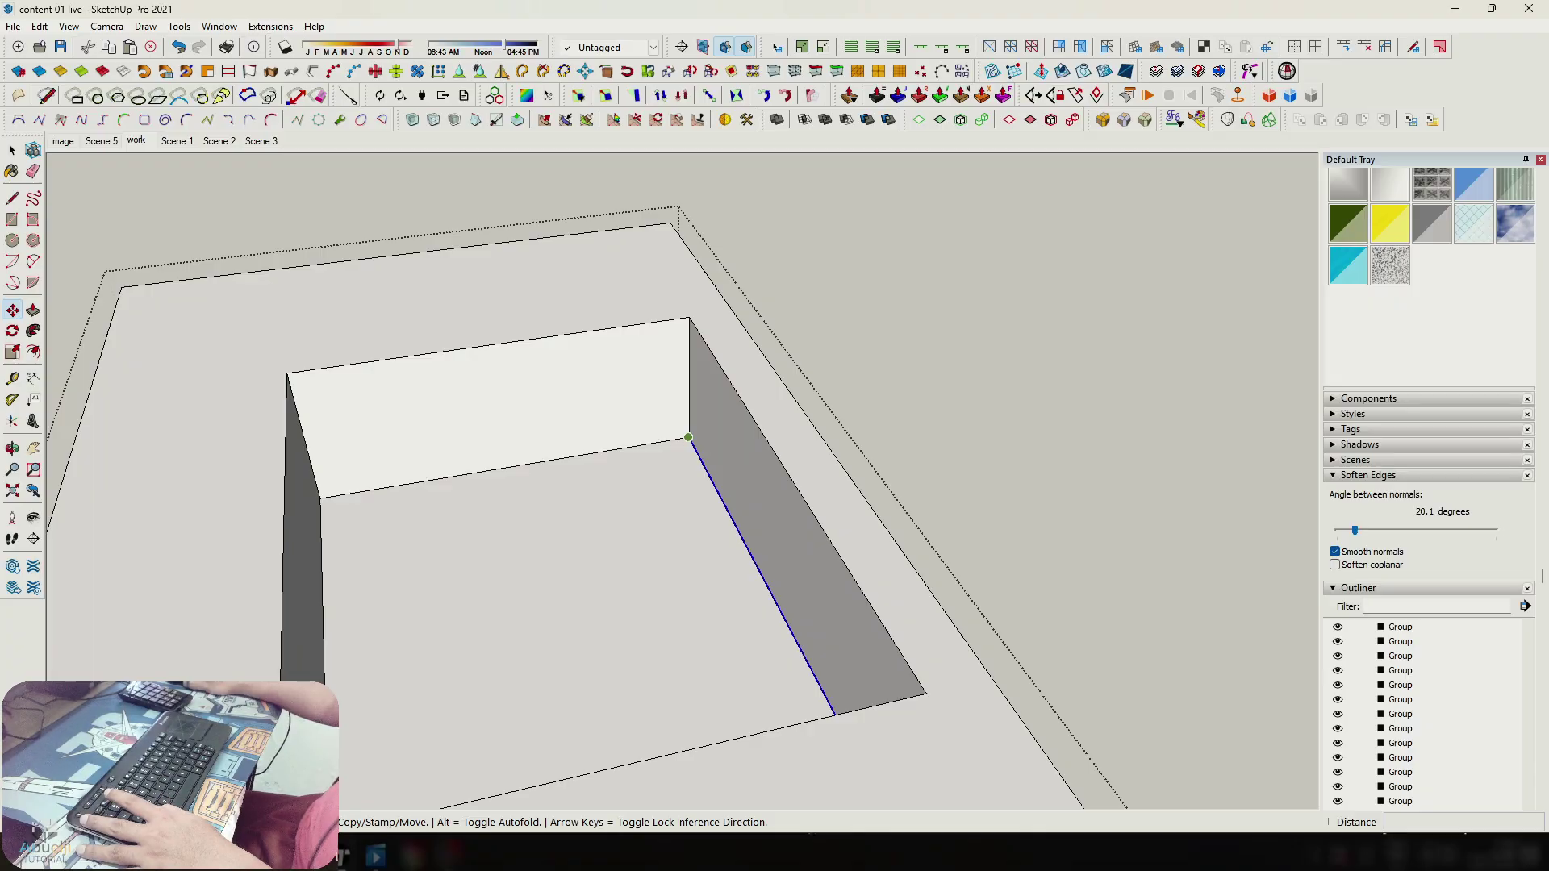
pyautogui.scroll(-5, 688, 438)
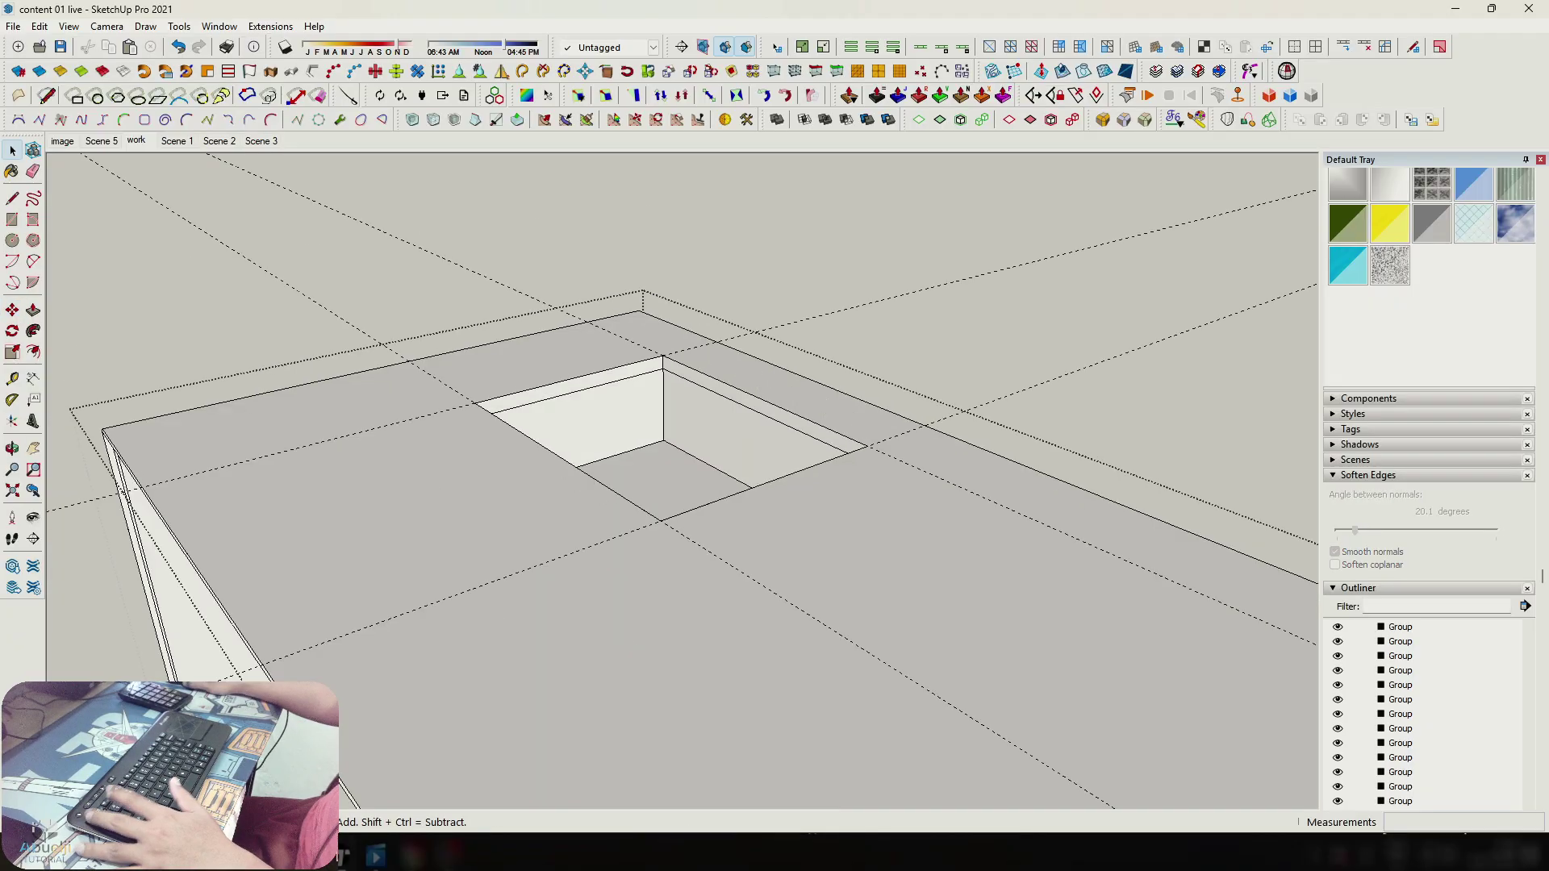
# Push/Pull each inner side face of the countertop's sink opening inward by 11 mm.
pyautogui.moveTo(688, 437); pyautogui.dragTo(693, 423, button='middle')
pyautogui.tripleClick(691, 378)
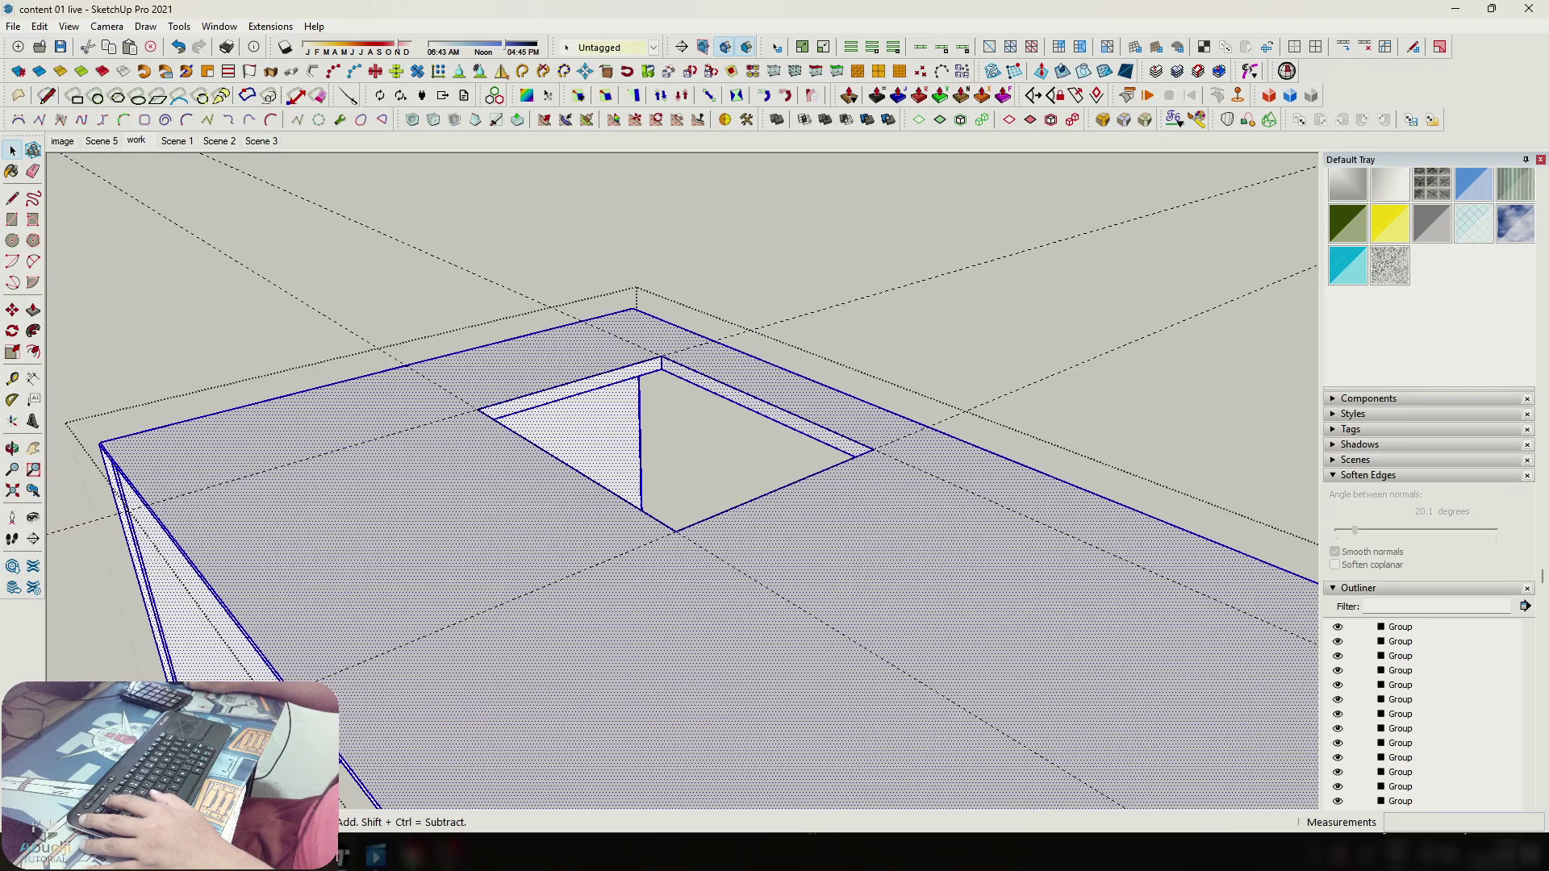
pyautogui.click(691, 377)
pyautogui.press('p')
pyautogui.scroll(3, 691, 378)
pyautogui.click(691, 377)
pyautogui.write('11')
pyautogui.press('Return')
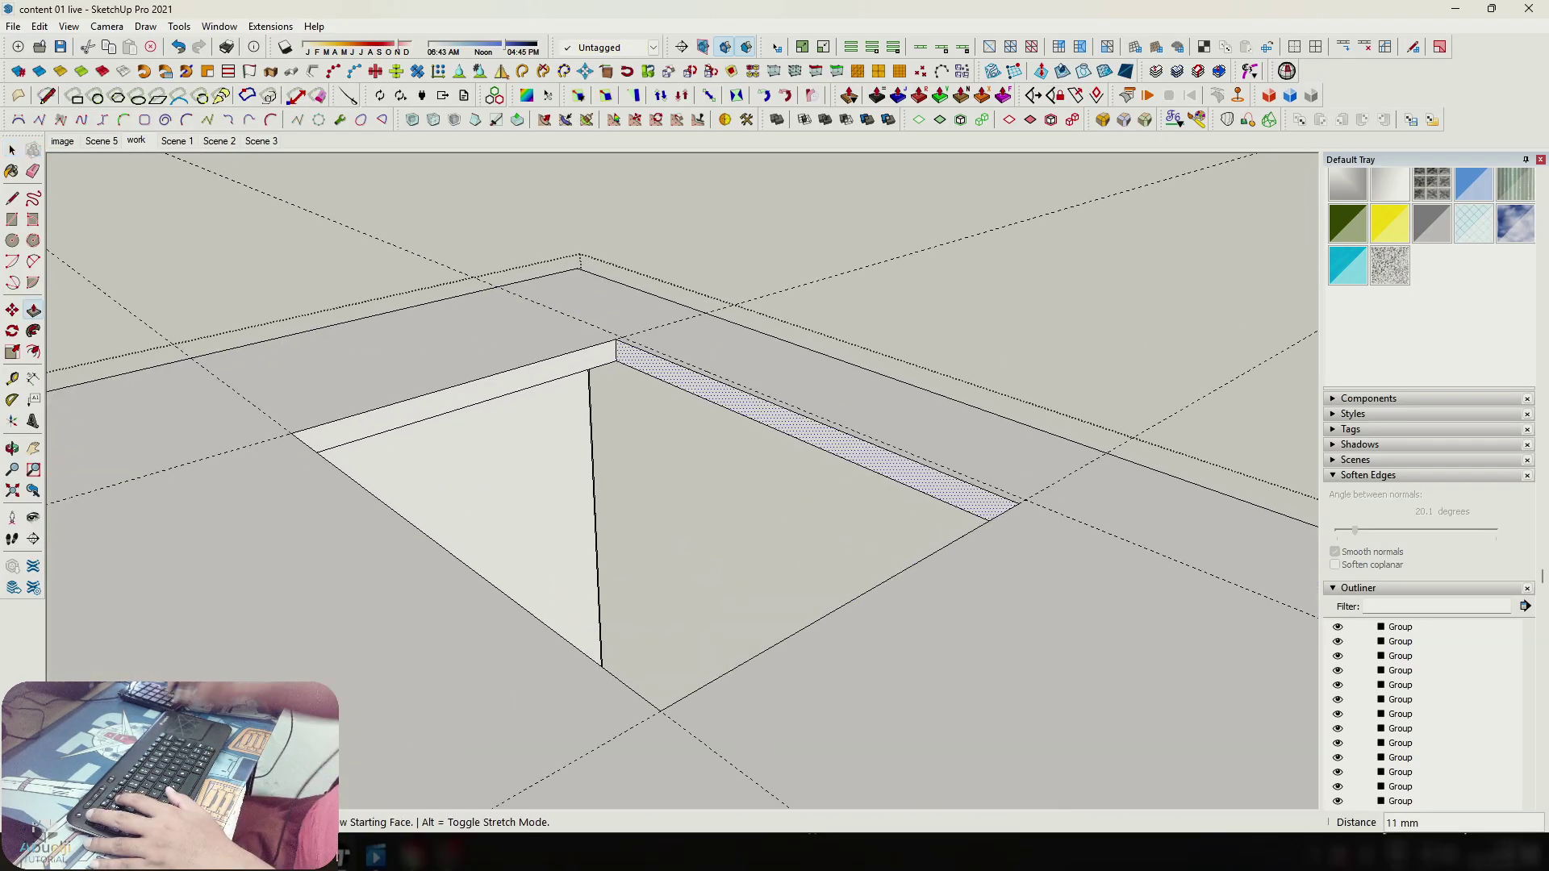
pyautogui.doubleClick(524, 378)
pyautogui.moveTo(525, 378); pyautogui.dragTo(613, 476, button='middle')
pyautogui.doubleClick(1117, 343)
pyautogui.scroll(-4, 701, 629)
pyautogui.moveTo(702, 629); pyautogui.dragTo(650, 404, button='middle')
# Round the four top edges of the countertop's sink opening with a 3 mm offset.
pyautogui.press('space')
pyautogui.scroll(4, 650, 329)
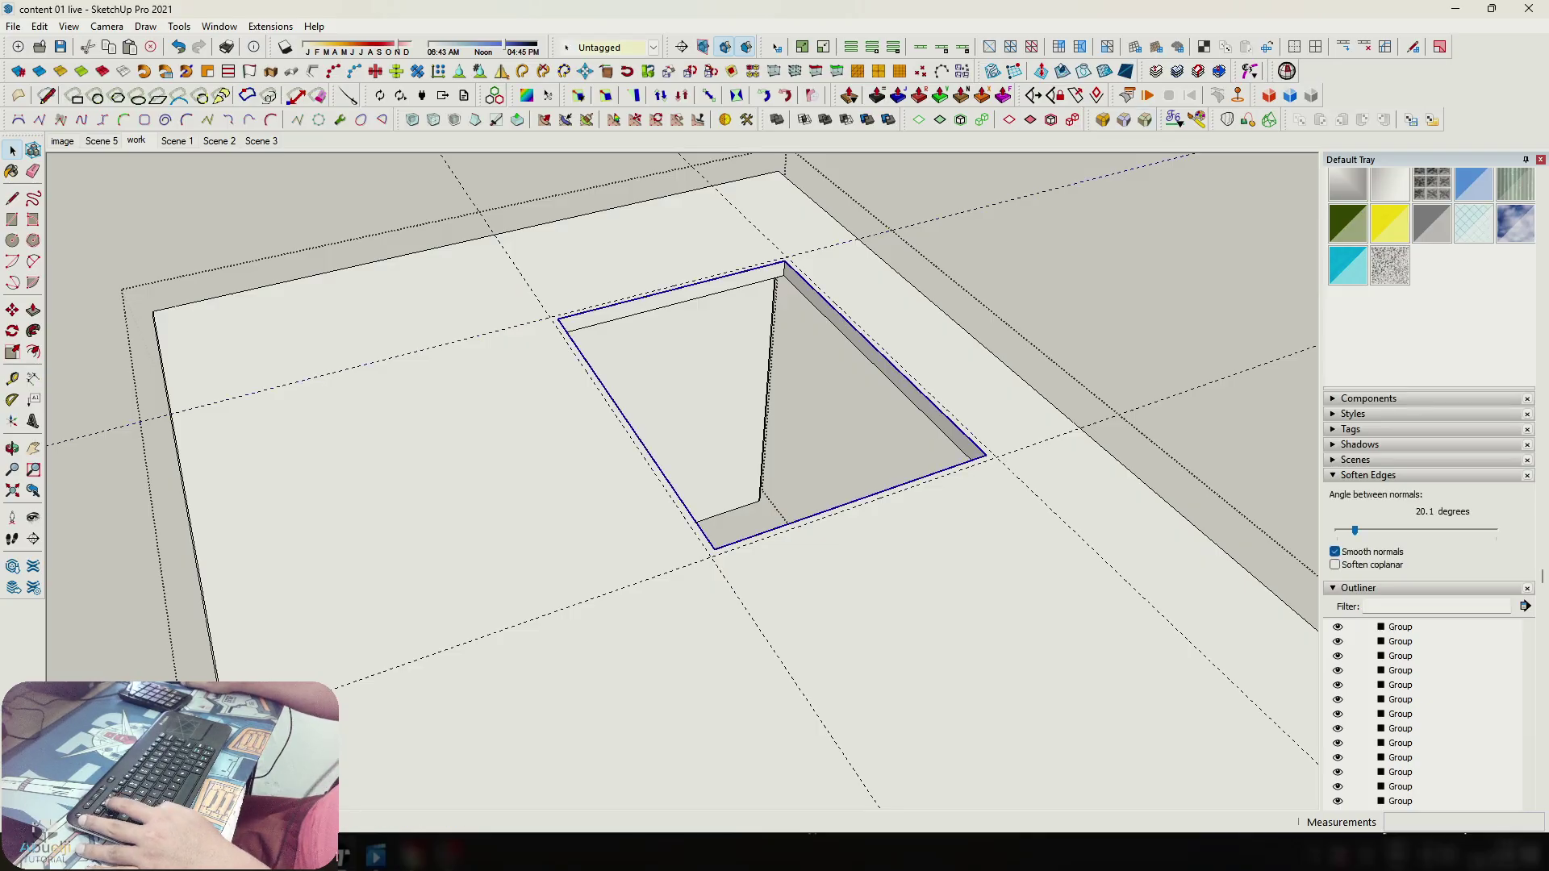
pyautogui.click(1145, 120)
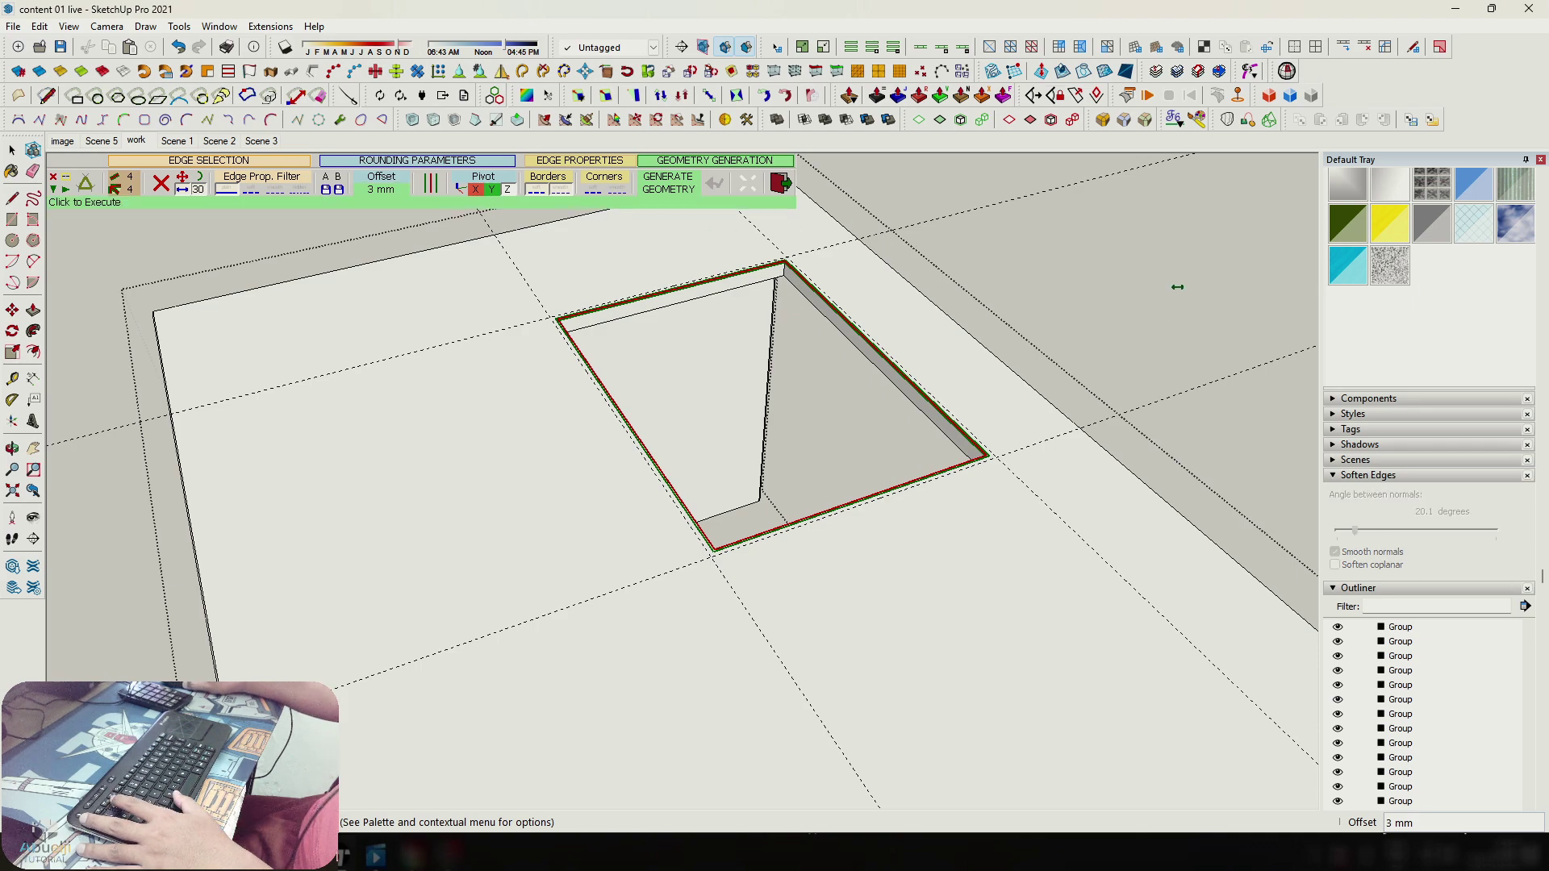
pyautogui.click(1000, 256)
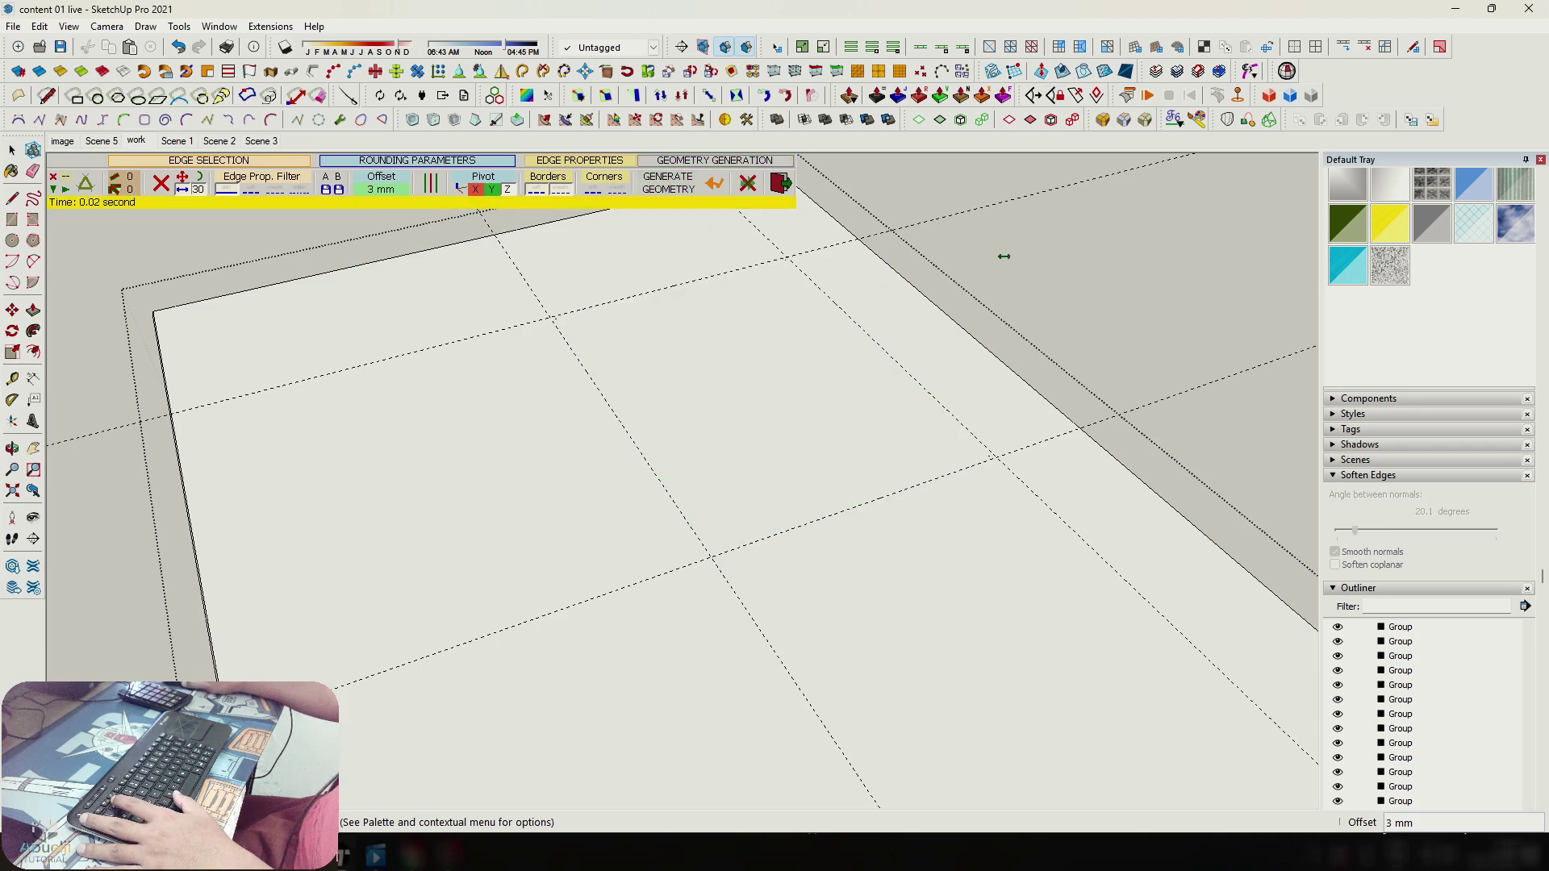
pyautogui.press('space')
# Delete the face covering the countertop's sink opening.
pyautogui.moveTo(1003, 256); pyautogui.dragTo(1015, 255, button='middle')
pyautogui.click(857, 376)
pyautogui.scroll(-3, 856, 377)
pyautogui.press('Delete')
pyautogui.moveTo(857, 377); pyautogui.dragTo(778, 335, button='middle')
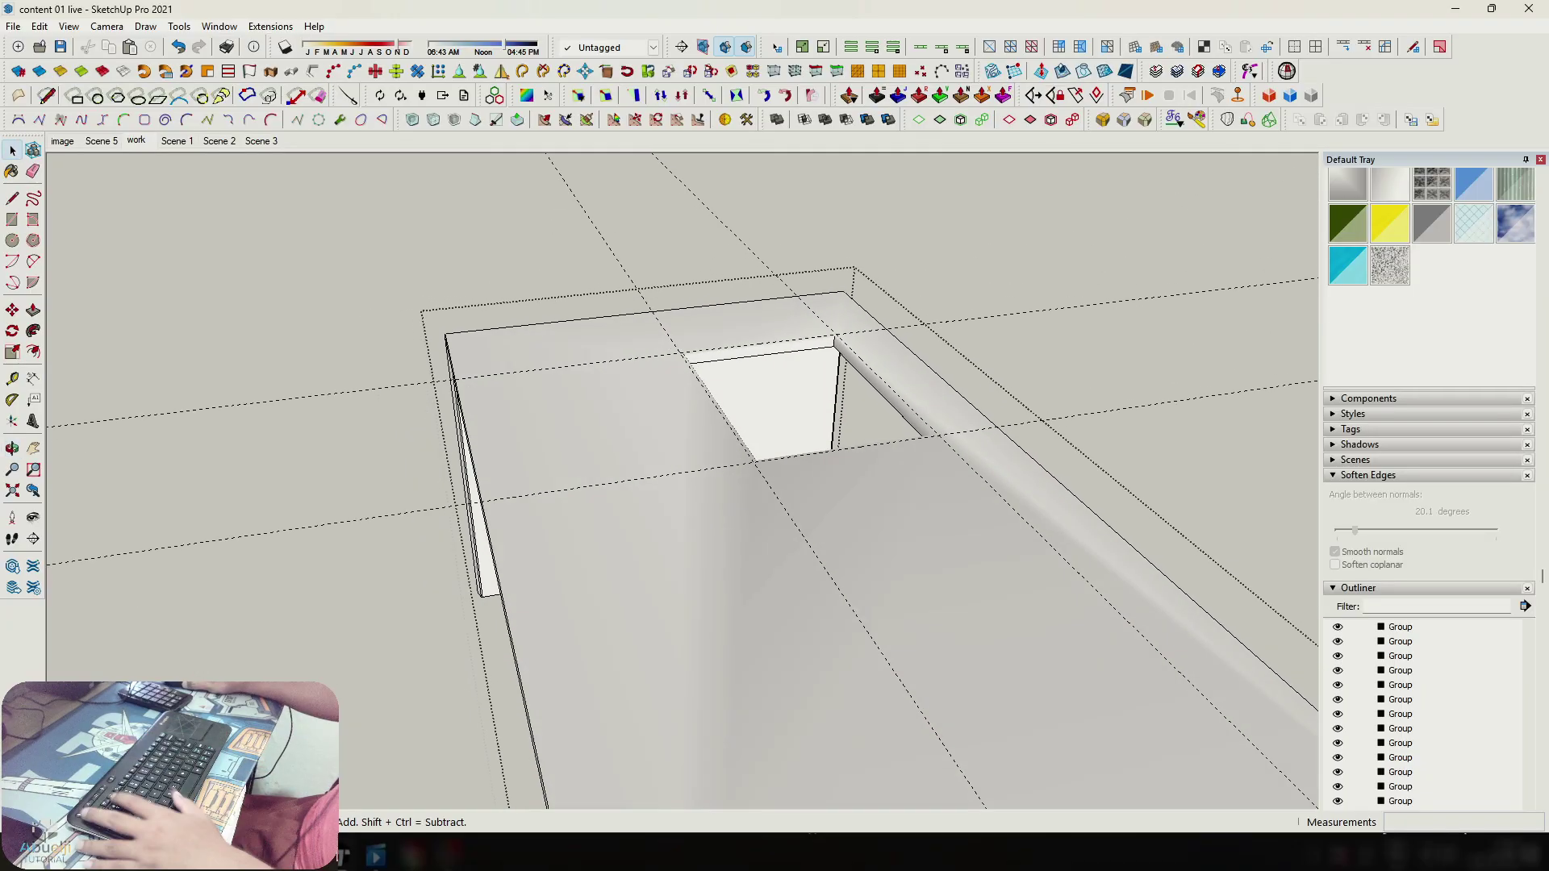
# Select the whole island shell and soften its edges with an 18.2 degree angle between normals.
pyautogui.tripleClick(774, 500)
pyautogui.moveTo(1354, 530); pyautogui.dragTo(1353, 530)
pyautogui.moveTo(807, 484); pyautogui.dragTo(928, 440, button='middle')
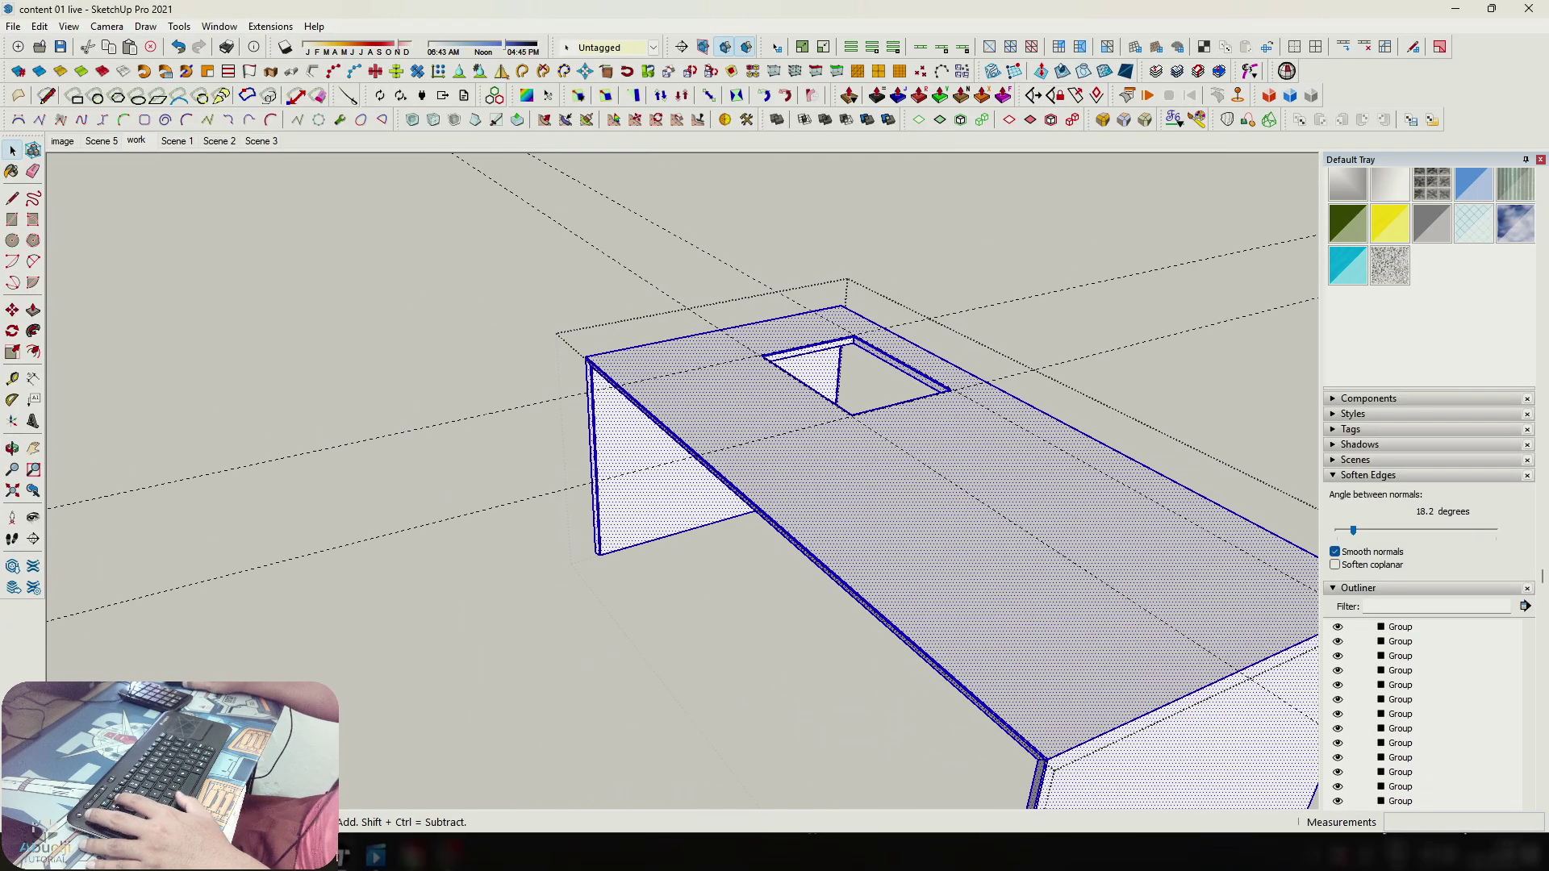
# Delete all guides and close the island shell group.
pyautogui.click(38, 27)
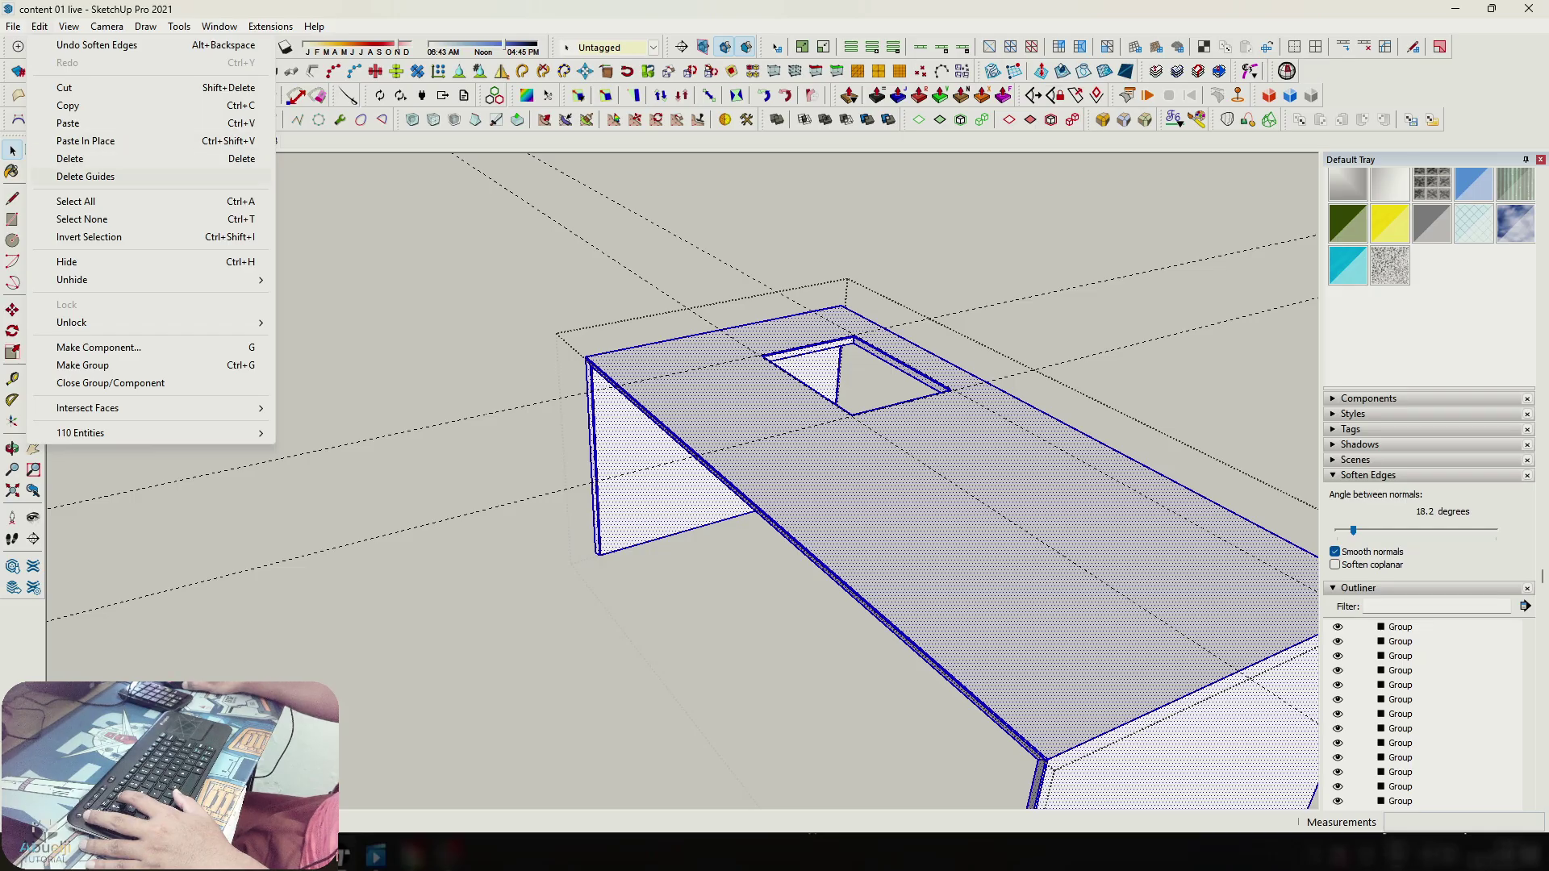
pyautogui.click(85, 176)
pyautogui.scroll(-3, 807, 404)
pyautogui.press('Escape')
pyautogui.moveTo(807, 500); pyautogui.dragTo(847, 501, button='middle')
pyautogui.press('Escape')
pyautogui.moveTo(887, 565); pyautogui.dragTo(690, 588, button='middle')
pyautogui.scroll(-3, 774, 597)
pyautogui.press('space')
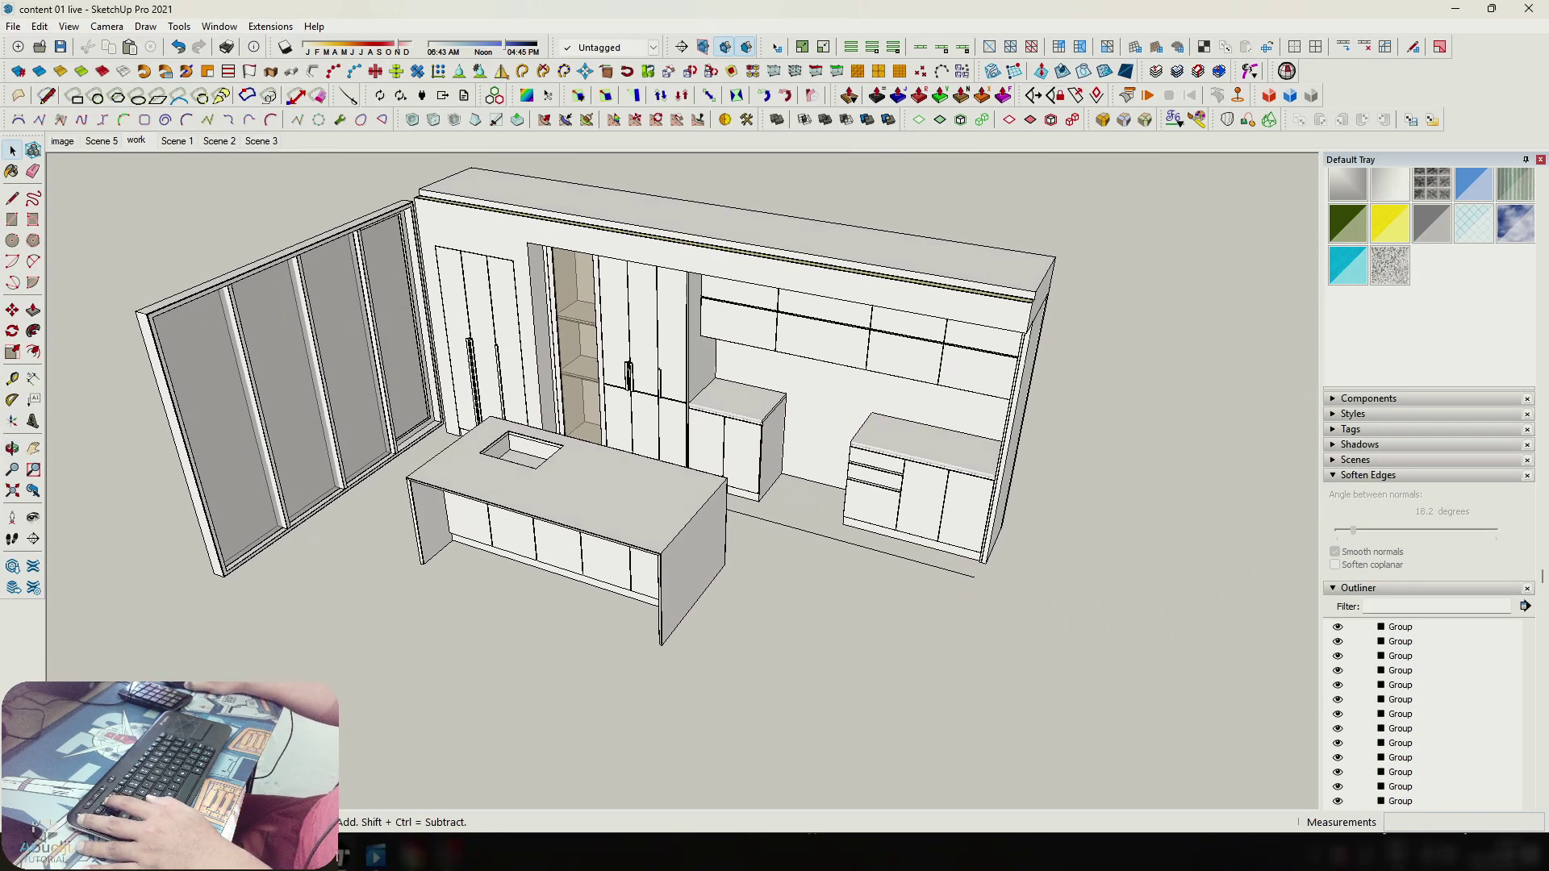
pyautogui.moveTo(726, 524)
pyautogui.mouseDown(button='middle')
pyautogui.moveTo(855, 492)
pyautogui.moveTo(750, 536)
pyautogui.mouseUp(button='middle')
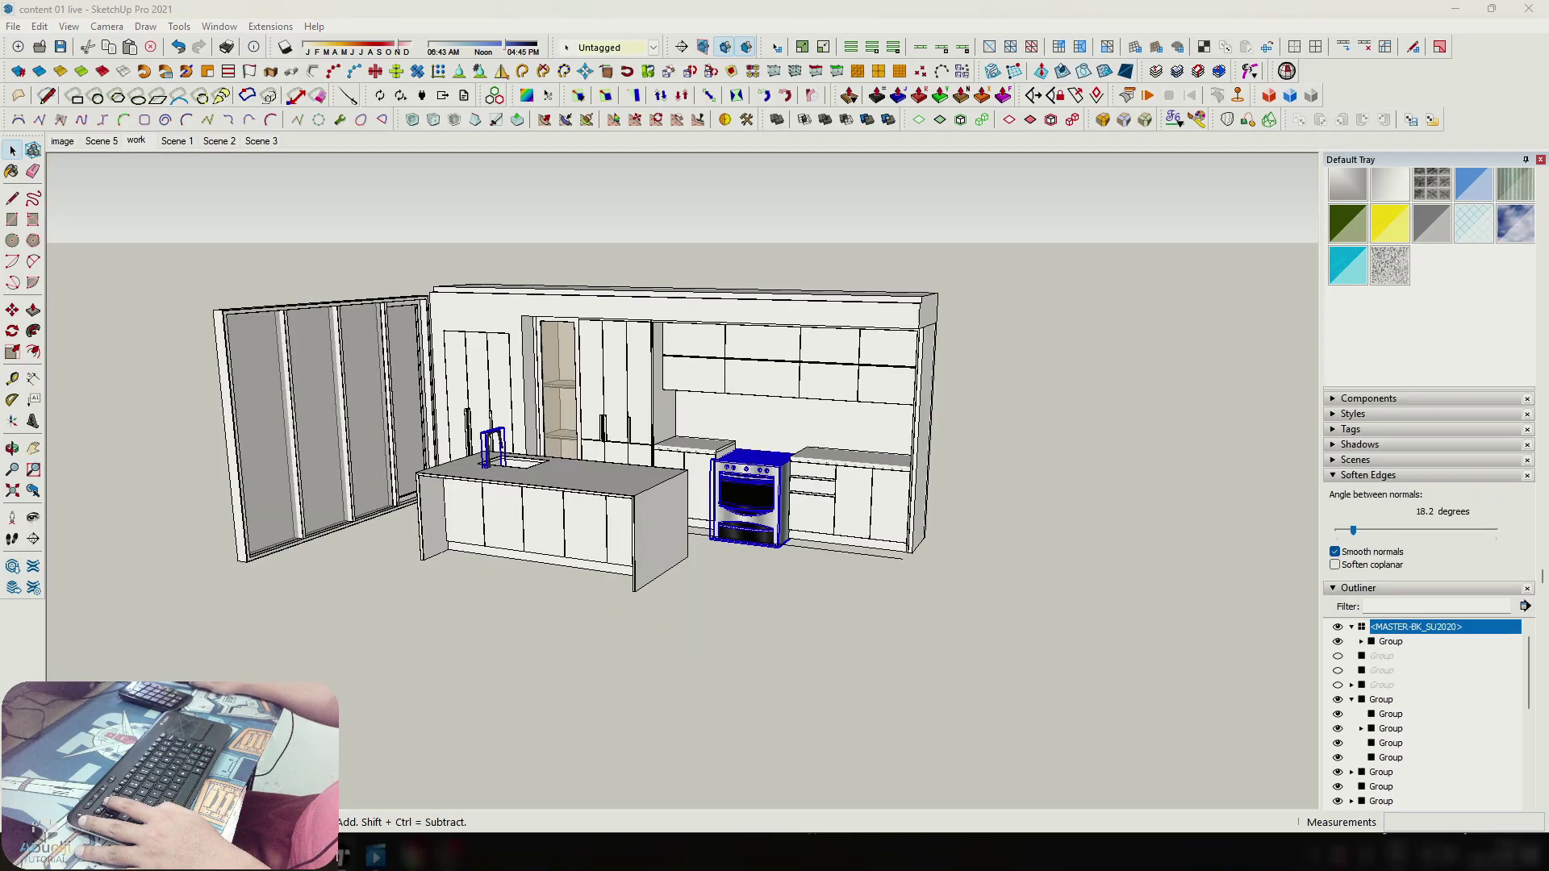
# Move the oven component vertically to align its base with the bottoms of the adjacent base cabinets.
pyautogui.moveTo(774, 460); pyautogui.dragTo(843, 266, button='middle')
pyautogui.scroll(6, 726, 516)
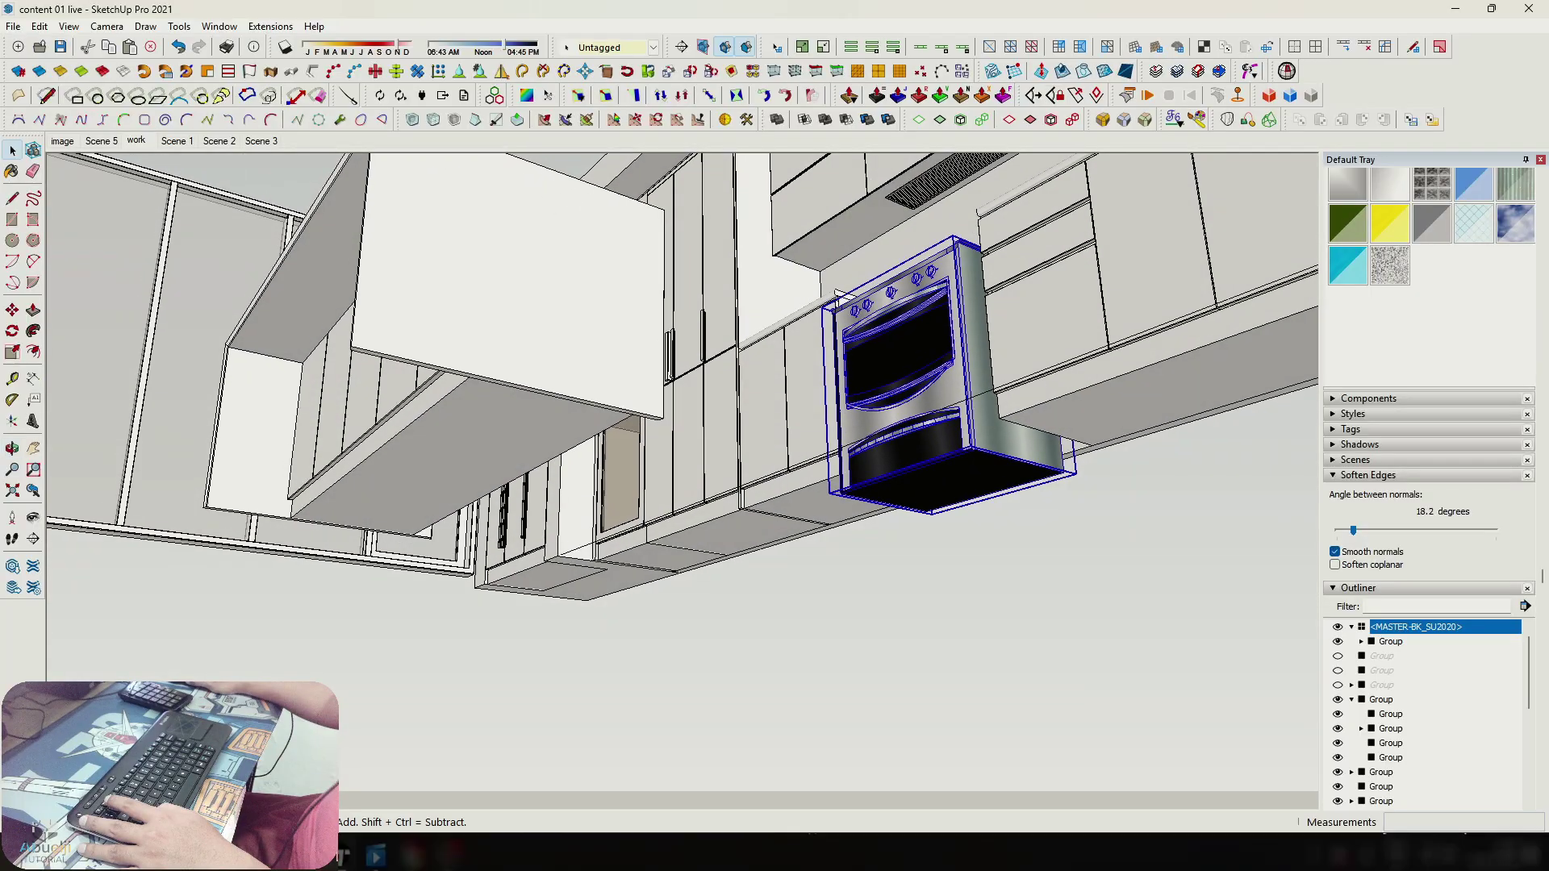
pyautogui.scroll(4, 1000, 444)
pyautogui.press('m')
pyautogui.scroll(2, 1012, 422)
pyautogui.click(1007, 394)
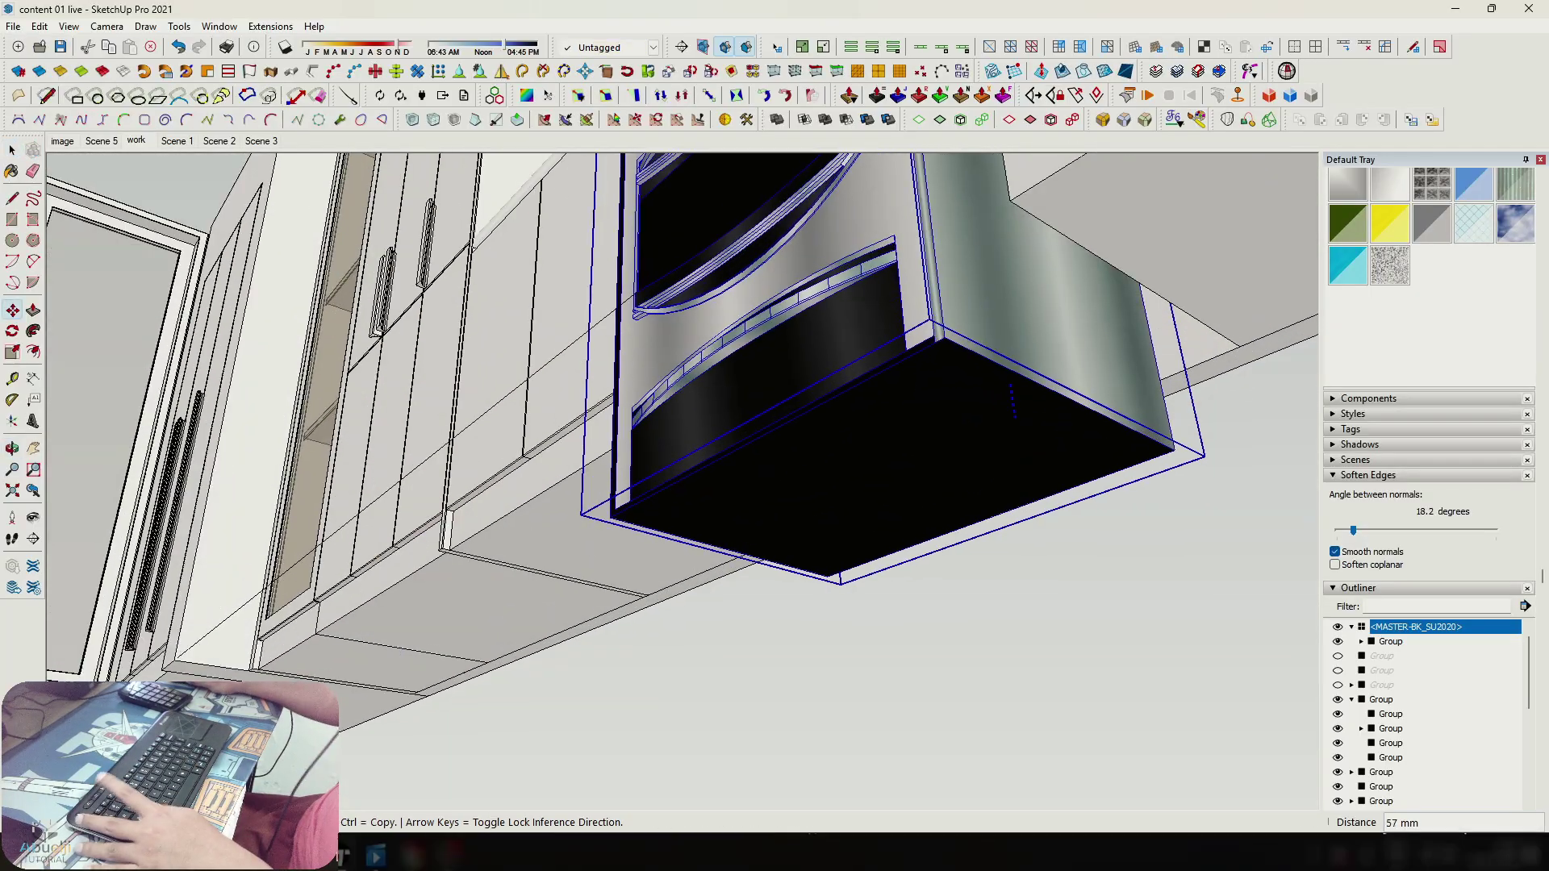
pyautogui.keyDown('shift'); pyautogui.moveTo(1008, 419); pyautogui.dragTo(867, 557, button='middle'); pyautogui.keyUp('shift')
pyautogui.moveTo(1042, 419); pyautogui.dragTo(859, 568, button='middle')
# Shift the oven along the red axis to centre it in the gap between the base cabinets.
pyautogui.click(799, 584)
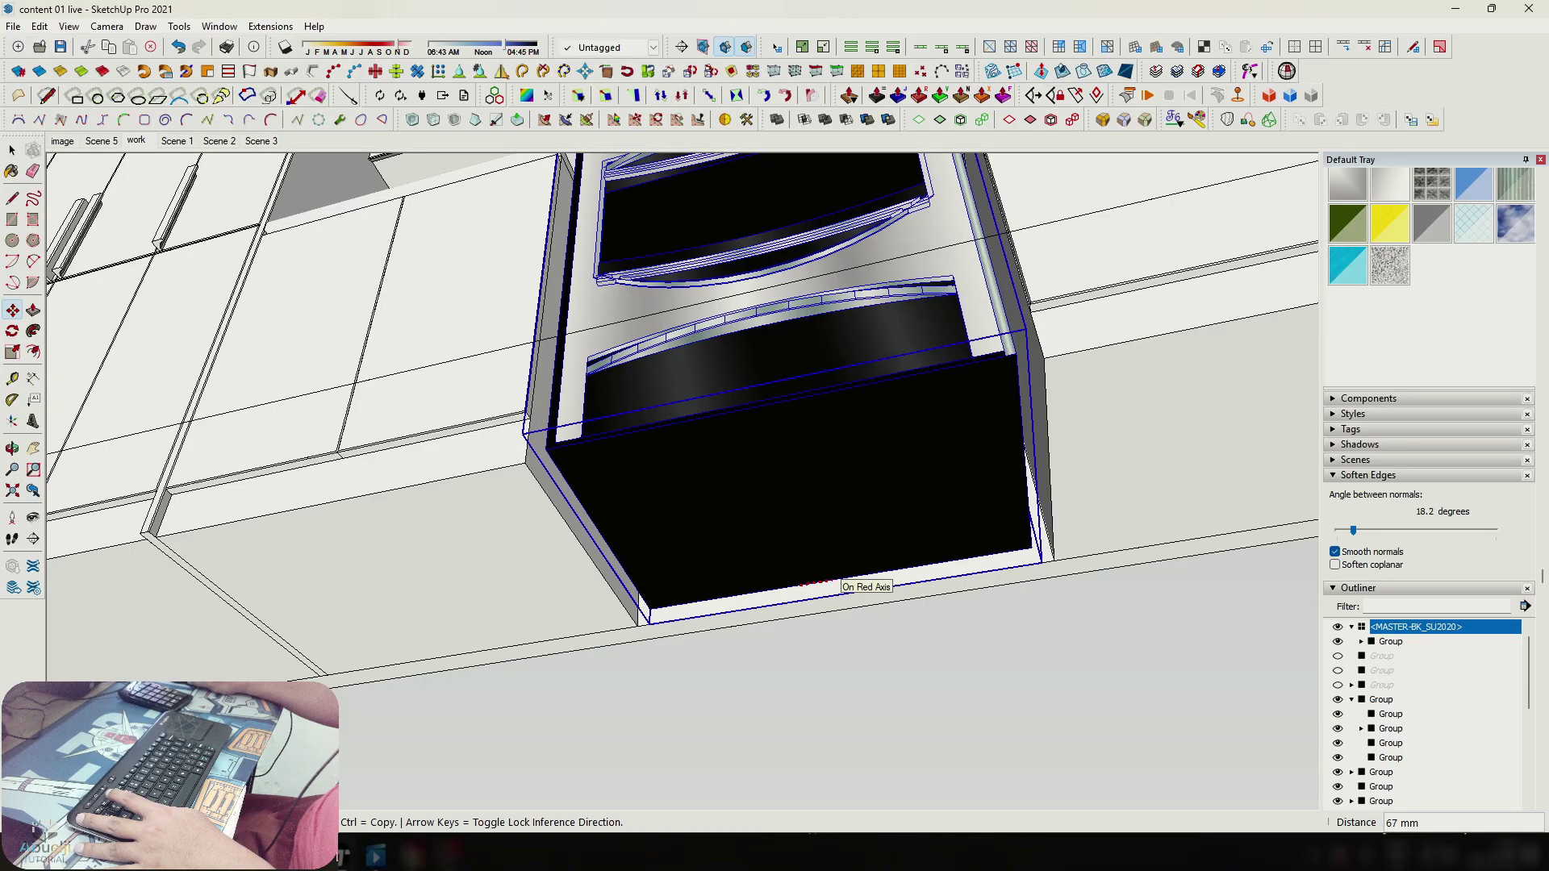
pyautogui.scroll(-3, 833, 579)
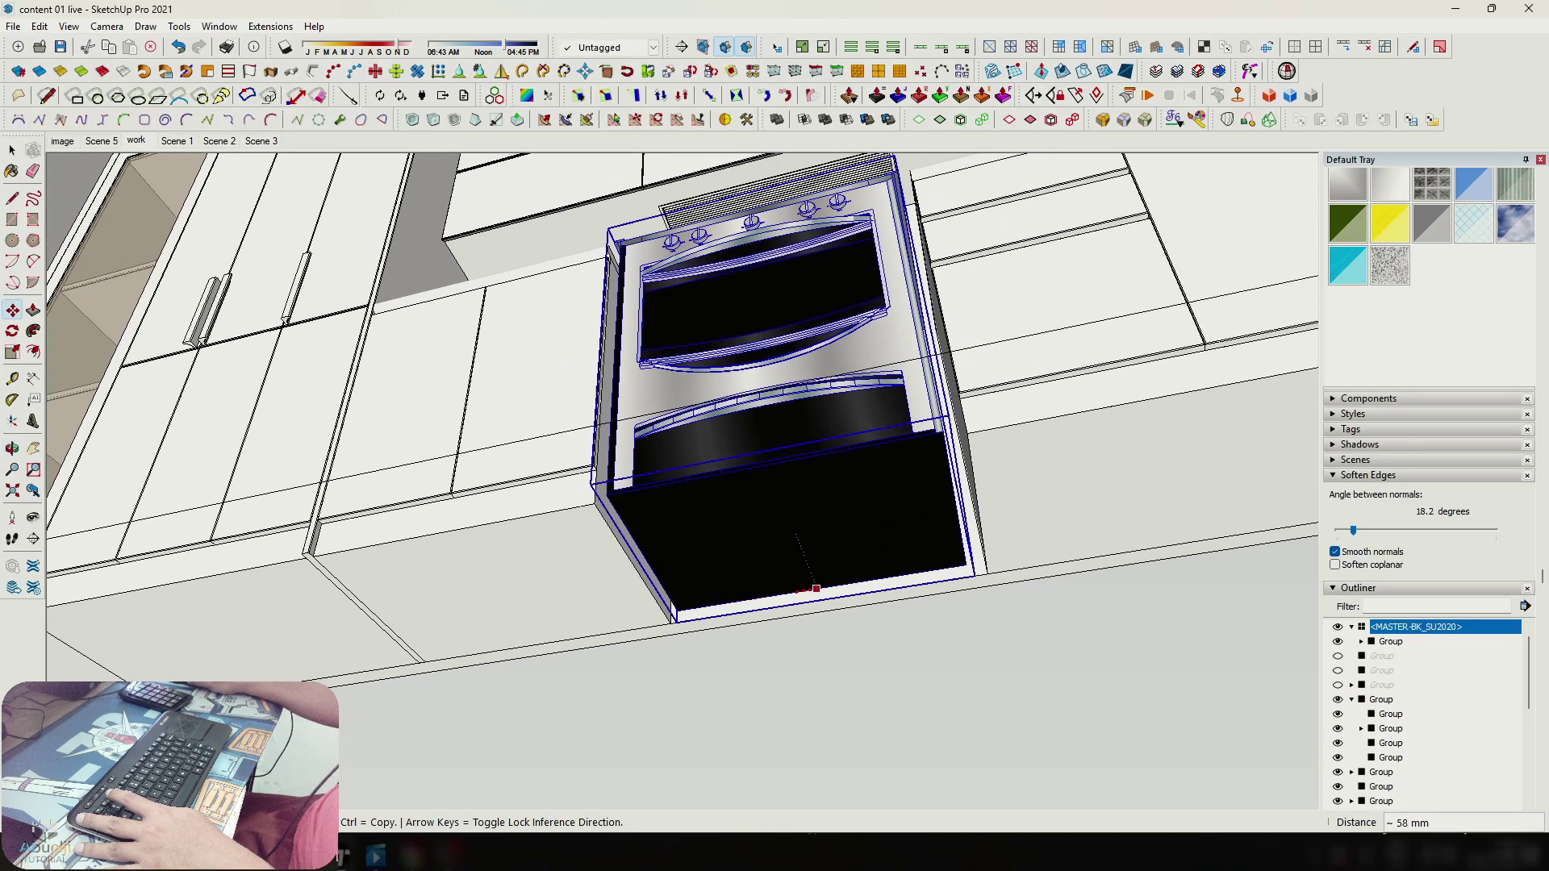
pyautogui.click(795, 589)
pyautogui.press('l')
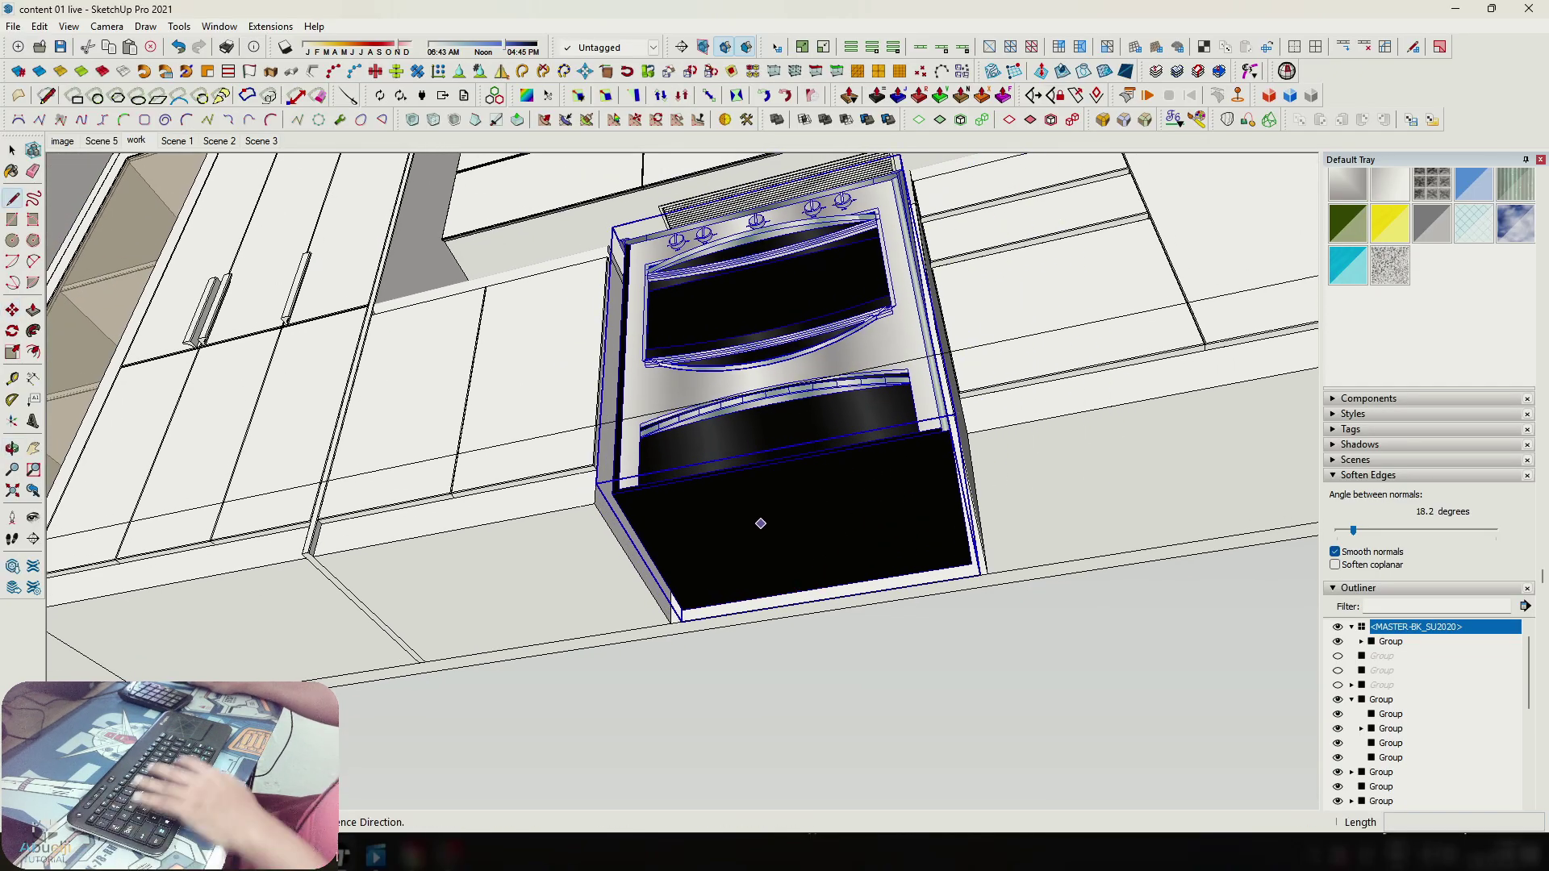
pyautogui.press('space')
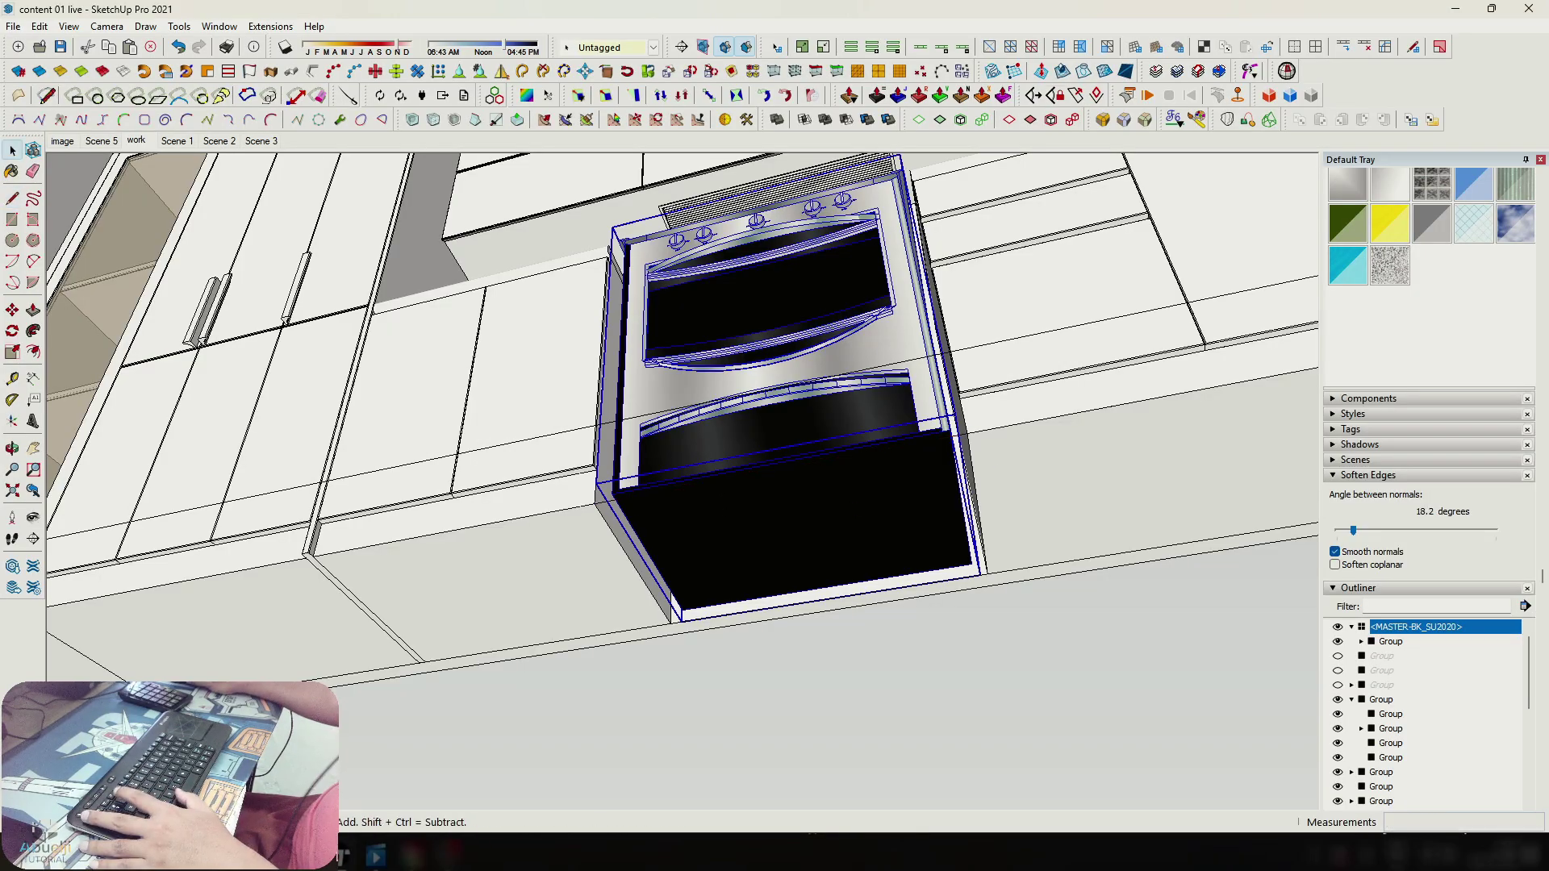
# Select the faucet beside the island sink and take its base at the countertop surface as the move reference point.
pyautogui.click(596, 710)
pyautogui.moveTo(596, 516)
pyautogui.mouseDown(button='middle')
pyautogui.moveTo(645, 710)
pyautogui.moveTo(790, 693)
pyautogui.moveTo(887, 661)
pyautogui.mouseUp(button='middle')
pyautogui.press('e')
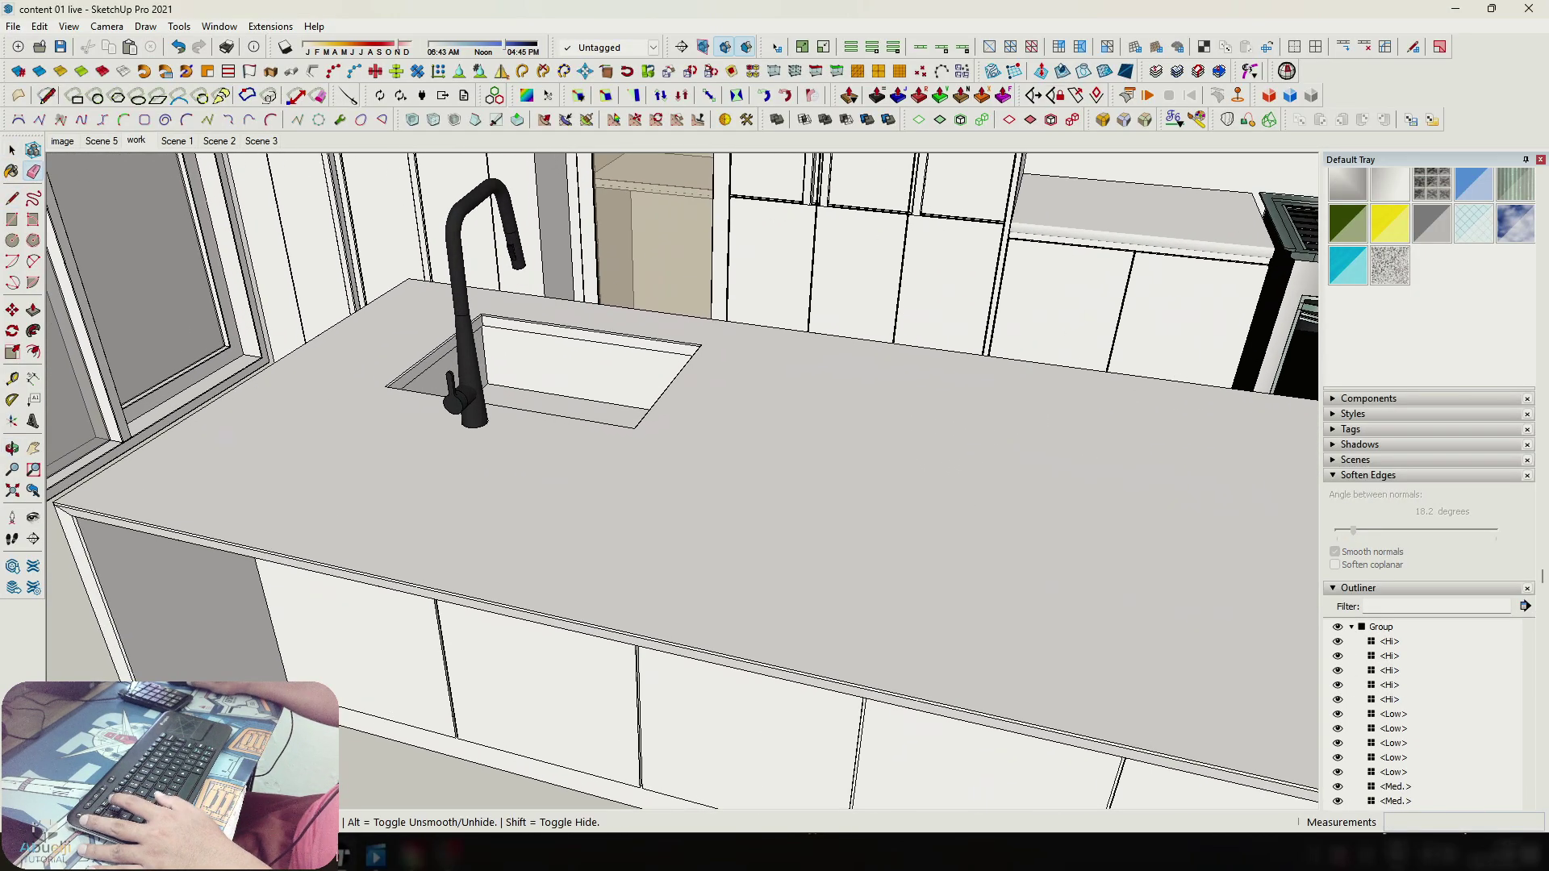
pyautogui.press('space')
pyautogui.click(475, 407)
pyautogui.moveTo(476, 416); pyautogui.dragTo(493, 343, button='middle')
pyautogui.scroll(5, 497, 345)
pyautogui.press('m')
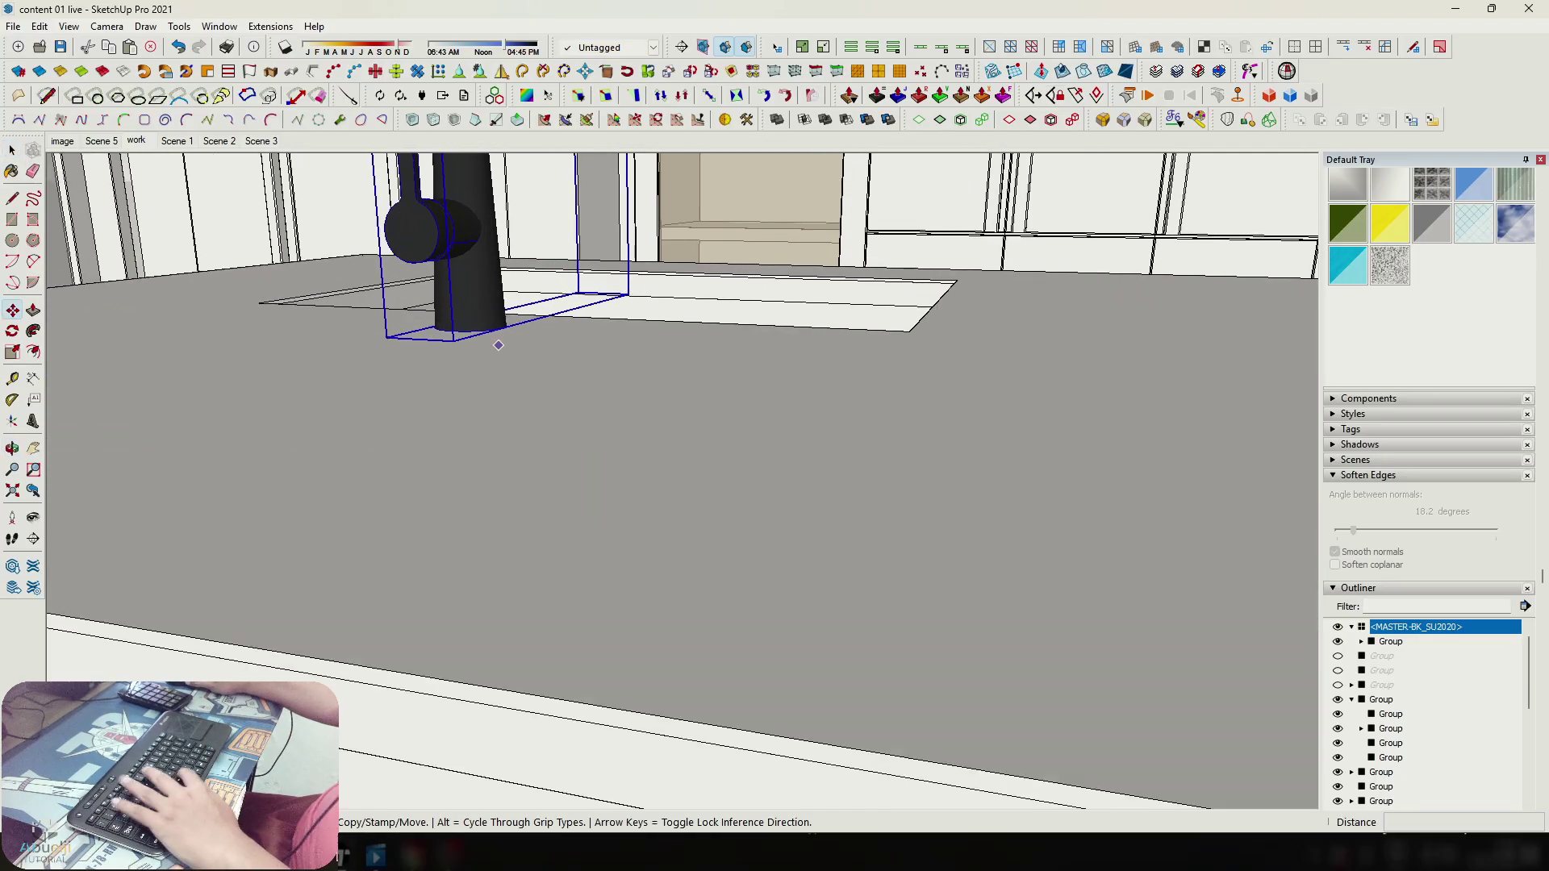
pyautogui.click(489, 330)
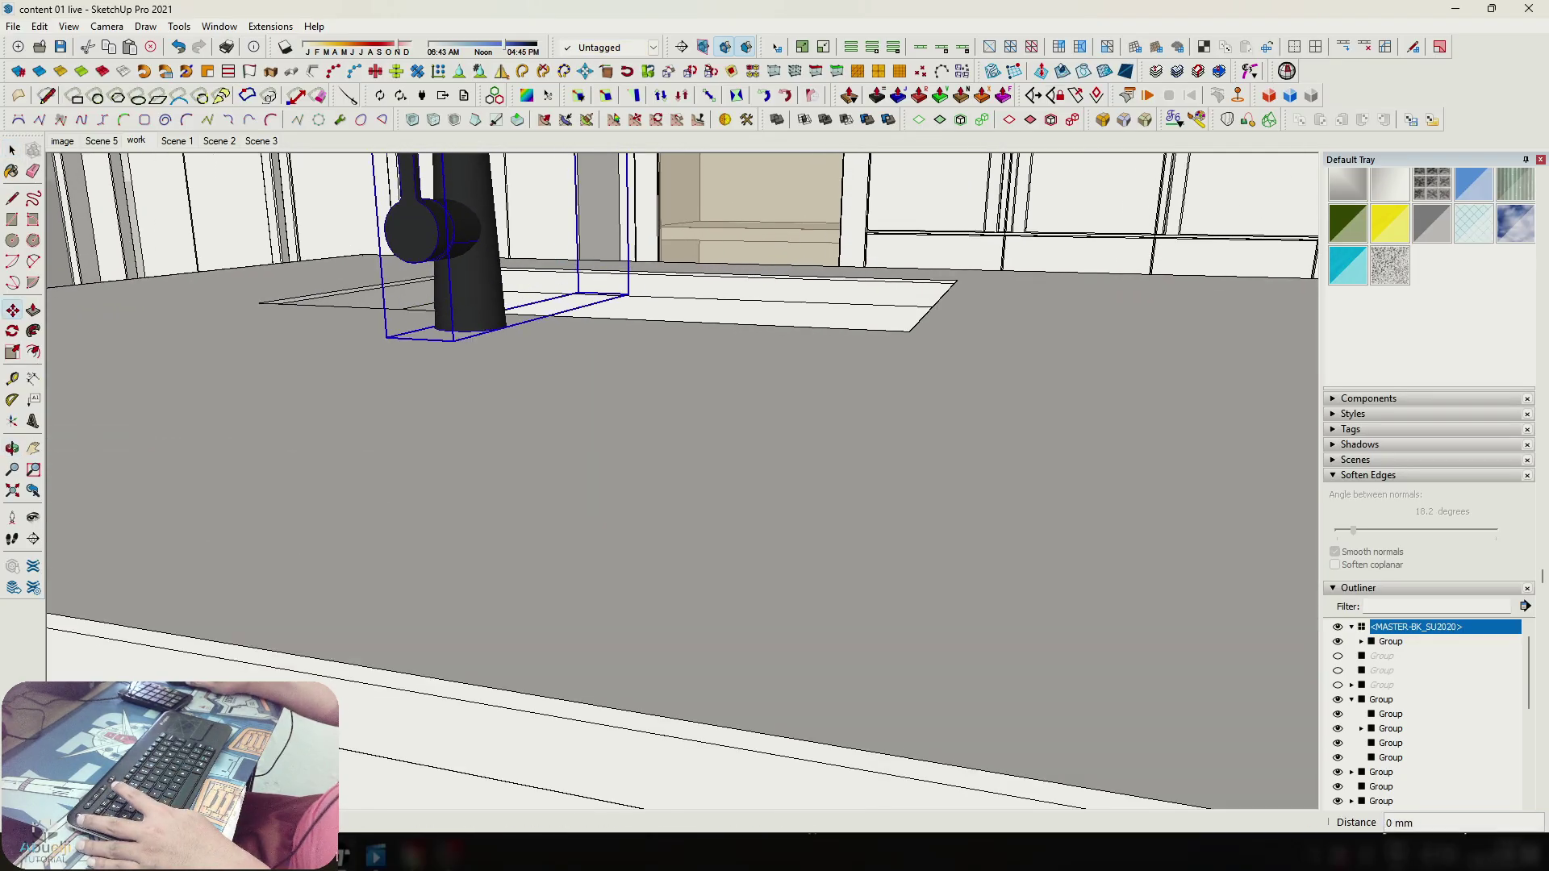
# Move the faucet 27 mm along the island's length to centre it on the sink cutout.
pyautogui.moveTo(489, 331); pyautogui.dragTo(595, 543, button='middle')
pyautogui.scroll(-5, 549, 446)
pyautogui.press('F2')
pyautogui.keyDown('shift'); pyautogui.moveTo(579, 675); pyautogui.dragTo(610, 533, button='middle'); pyautogui.keyUp('shift')
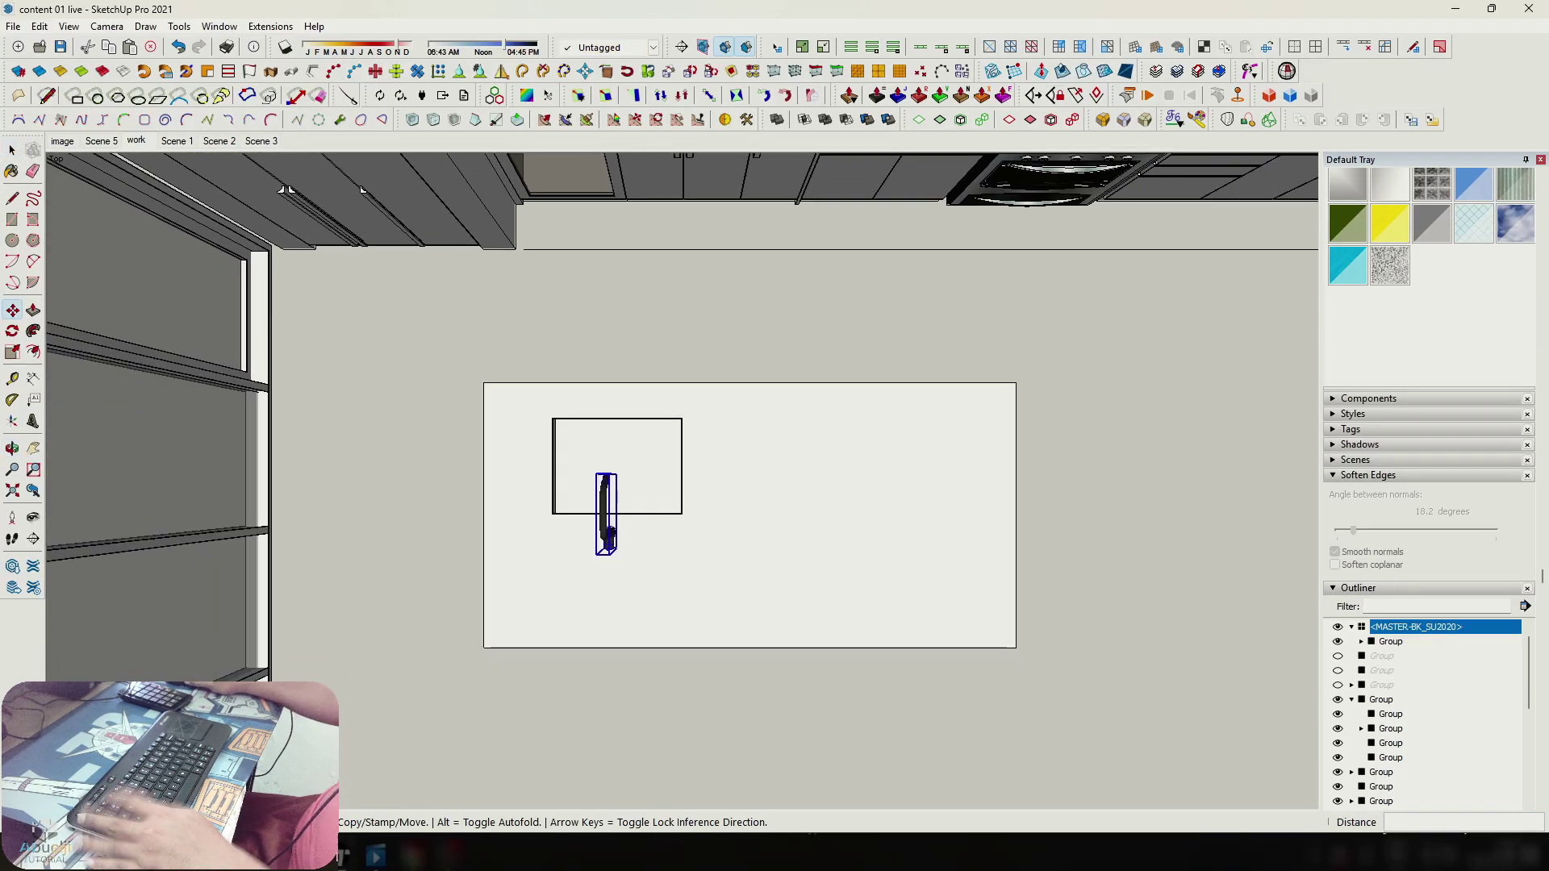
pyautogui.scroll(5, 613, 549)
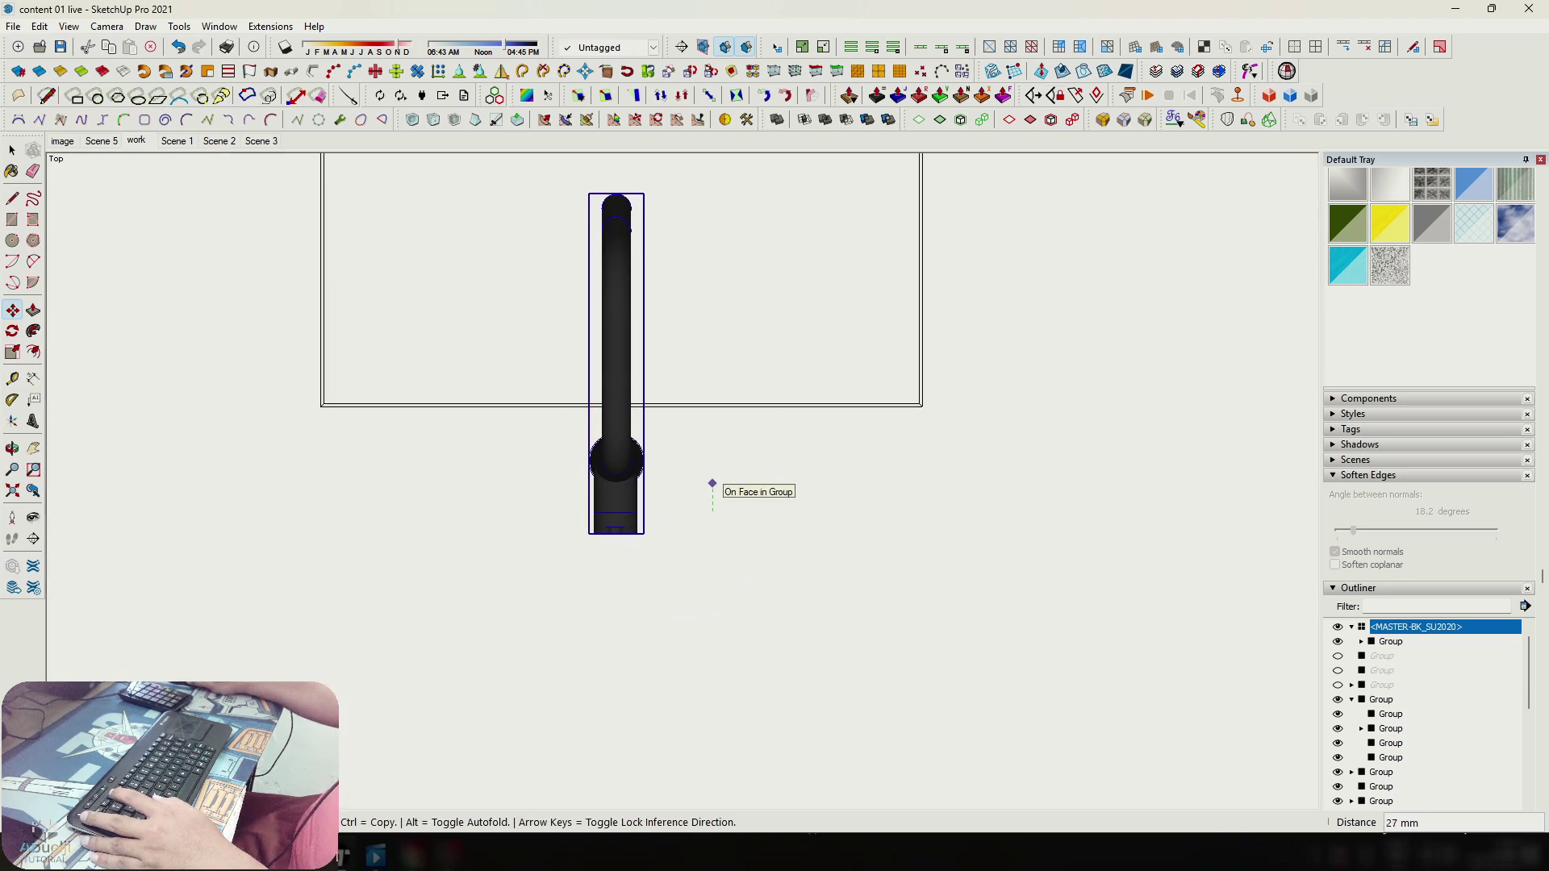
pyautogui.scroll(-5, 704, 475)
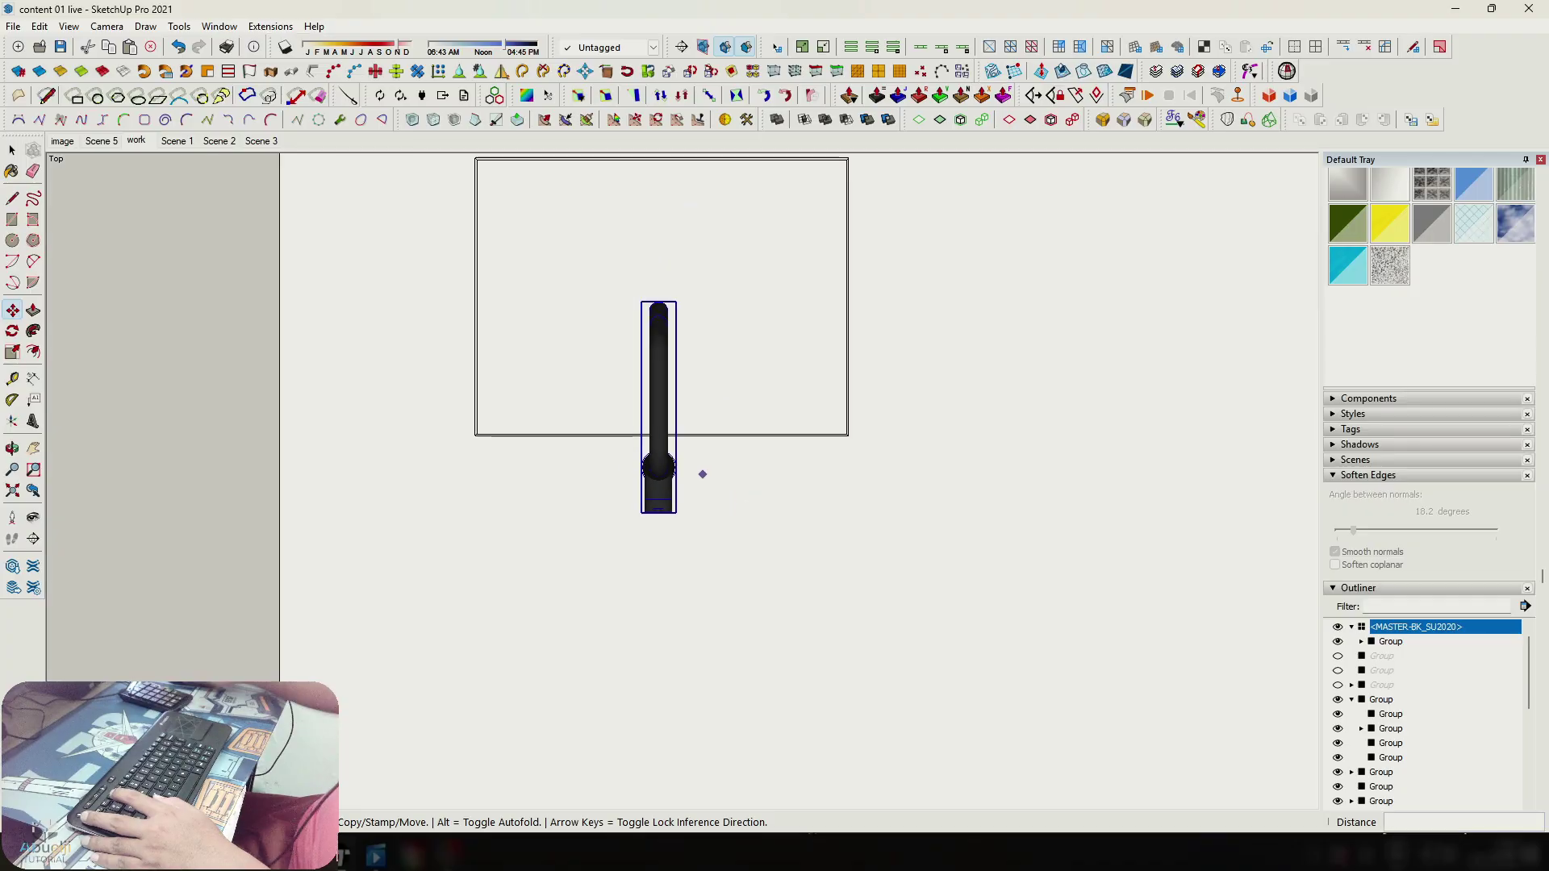
# Scale the oven to fit the gap between the base cabinets, using a 0.96 factor along the green axis for its depth.
pyautogui.keyDown('shift'); pyautogui.moveTo(701, 474); pyautogui.dragTo(726, 379, button='middle'); pyautogui.keyUp('shift')
pyautogui.scroll(2, 1024, 435)
pyautogui.click(1040, 476)
pyautogui.keyDown('shift'); pyautogui.moveTo(1041, 476); pyautogui.dragTo(739, 315, button='middle'); pyautogui.keyUp('shift')
pyautogui.press('m')
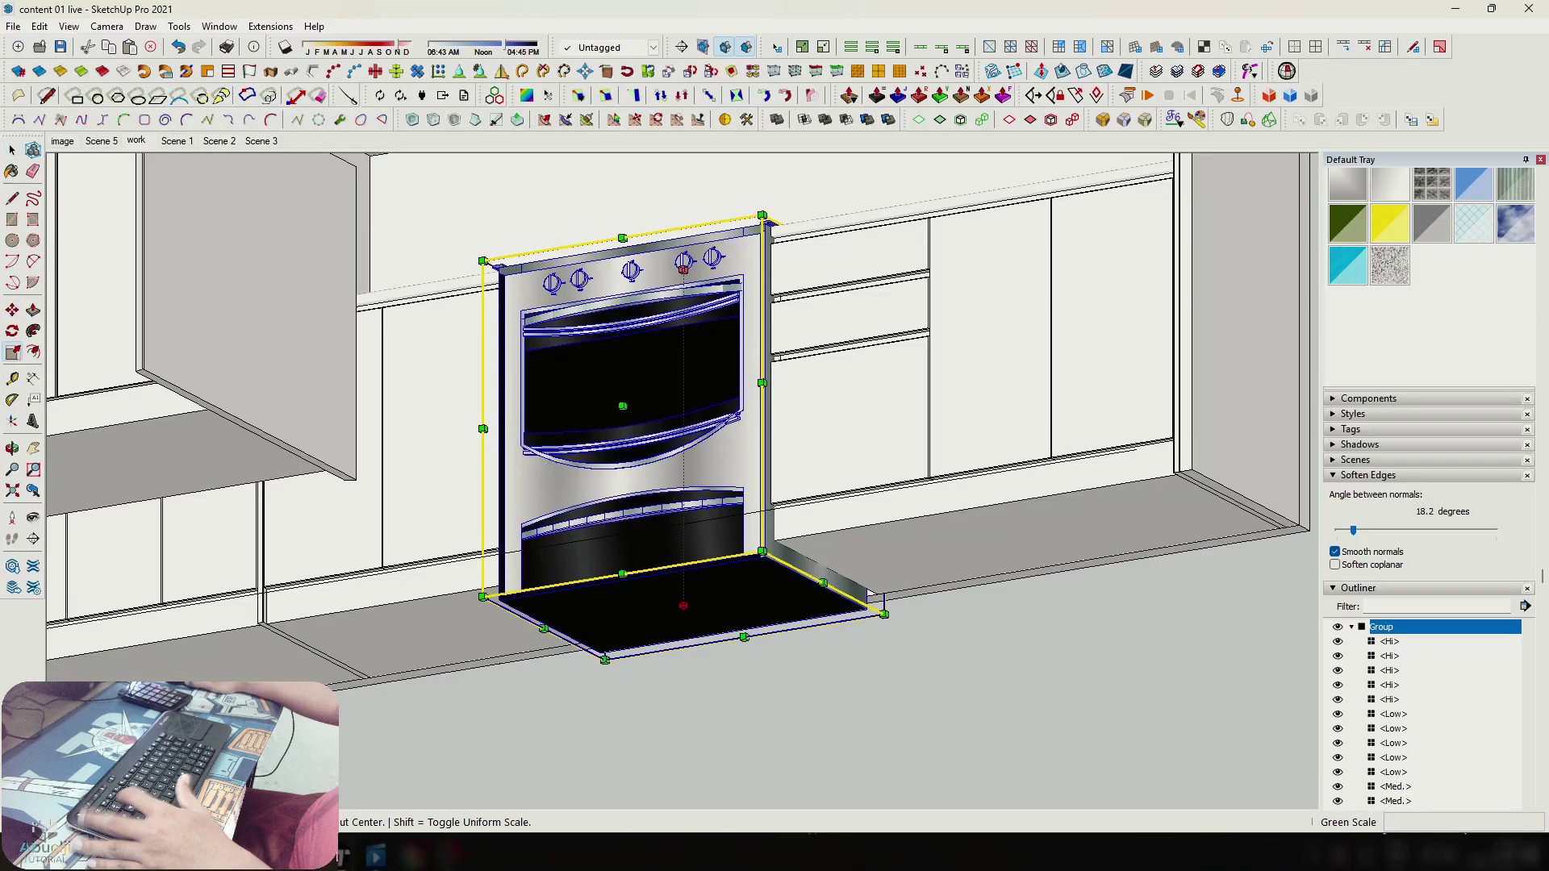
pyautogui.moveTo(823, 583); pyautogui.dragTo(823, 476)
pyautogui.moveTo(823, 476)
pyautogui.mouseDown(button='middle')
pyautogui.moveTo(806, 545)
pyautogui.moveTo(819, 480)
pyautogui.mouseUp(button='middle')
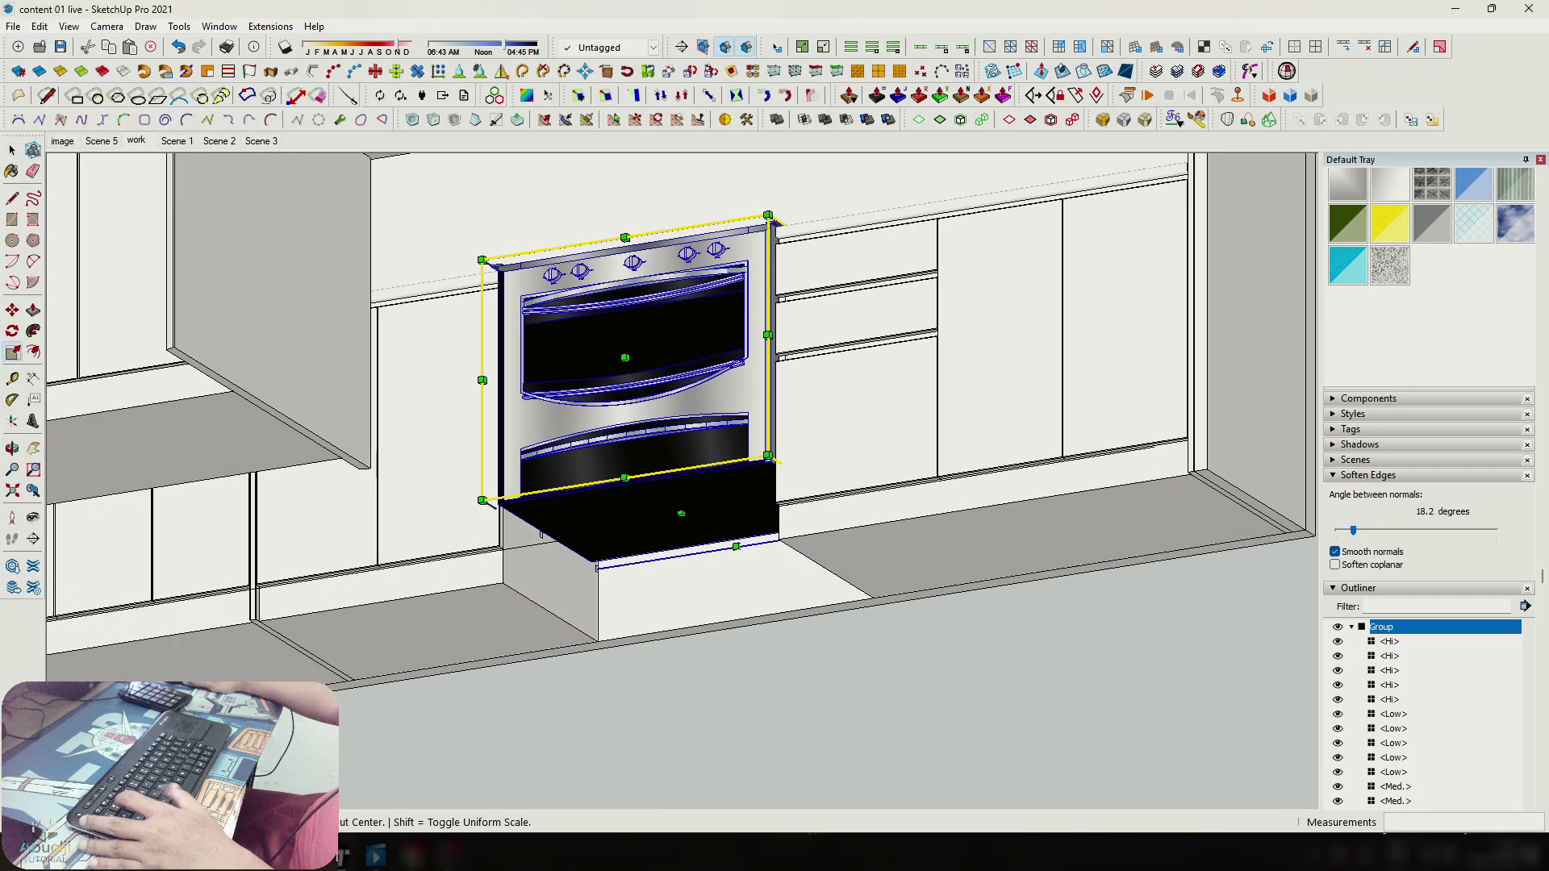
pyautogui.moveTo(737, 546); pyautogui.dragTo(811, 534)
pyautogui.moveTo(811, 524); pyautogui.dragTo(809, 652, button='middle')
pyautogui.moveTo(734, 327); pyautogui.dragTo(734, 326)
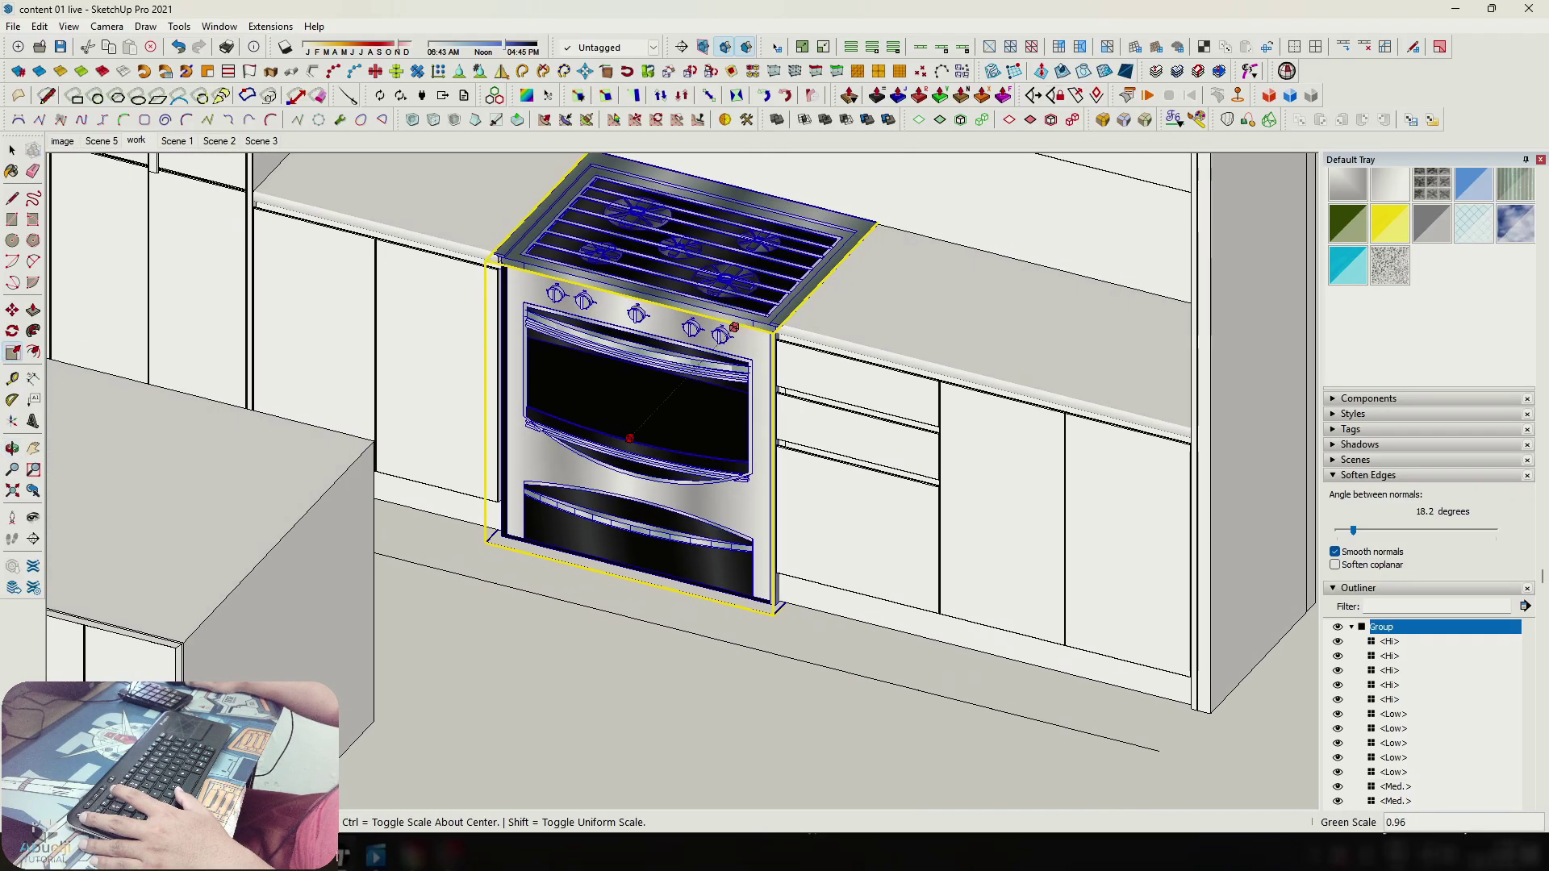
# Inspect the oven's control panel, cooktop and side edges for their fit against the adjacent cabinets and countertop.
pyautogui.moveTo(735, 326); pyautogui.dragTo(778, 270, button='middle')
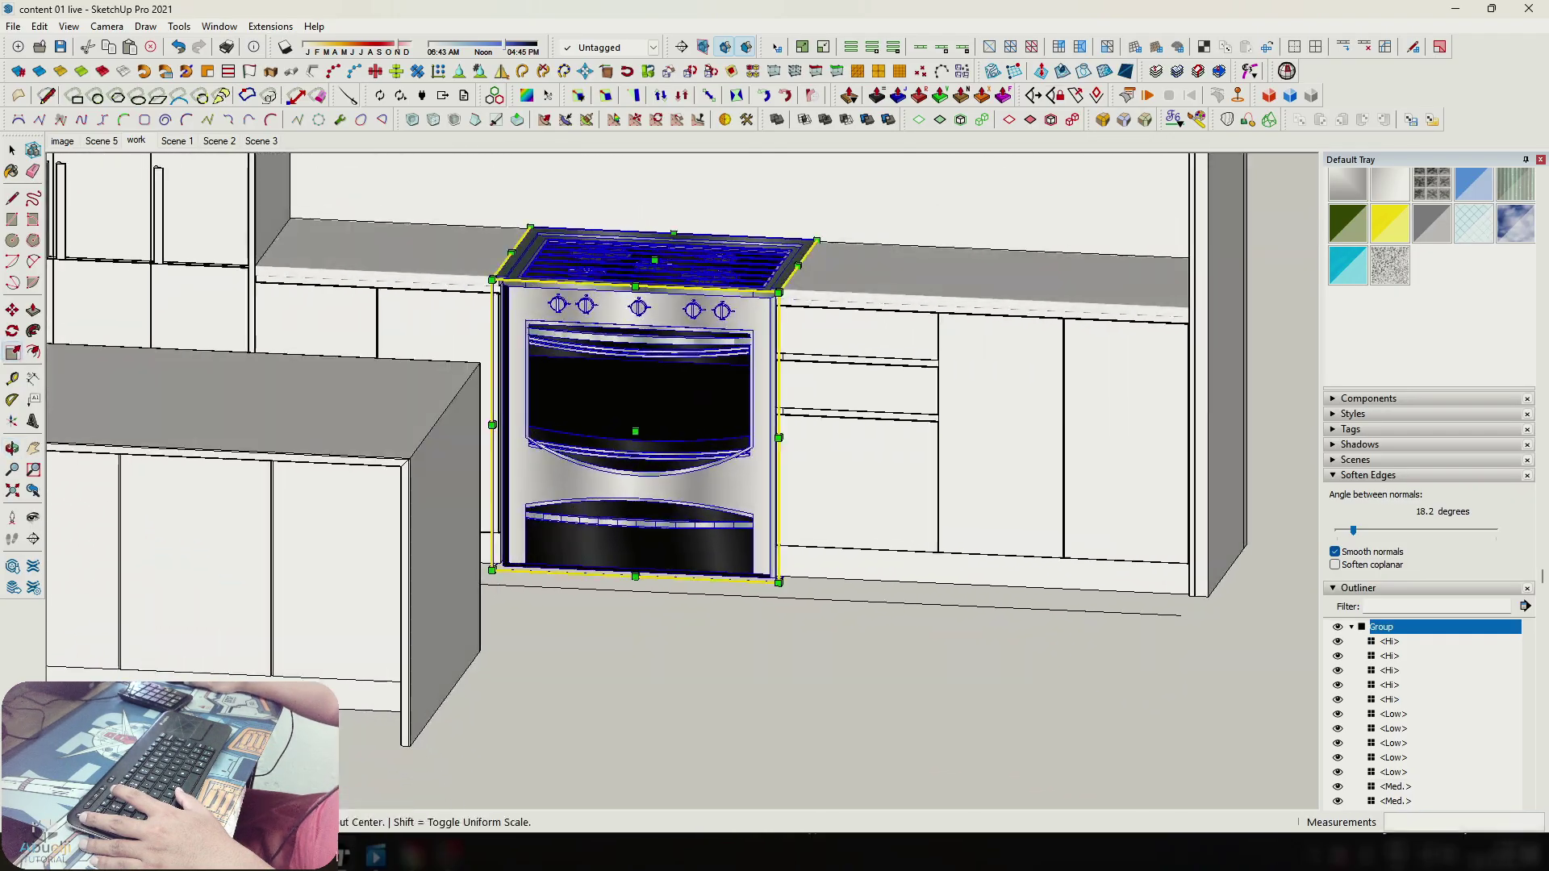
pyautogui.scroll(5, 715, 316)
pyautogui.scroll(5, 750, 310)
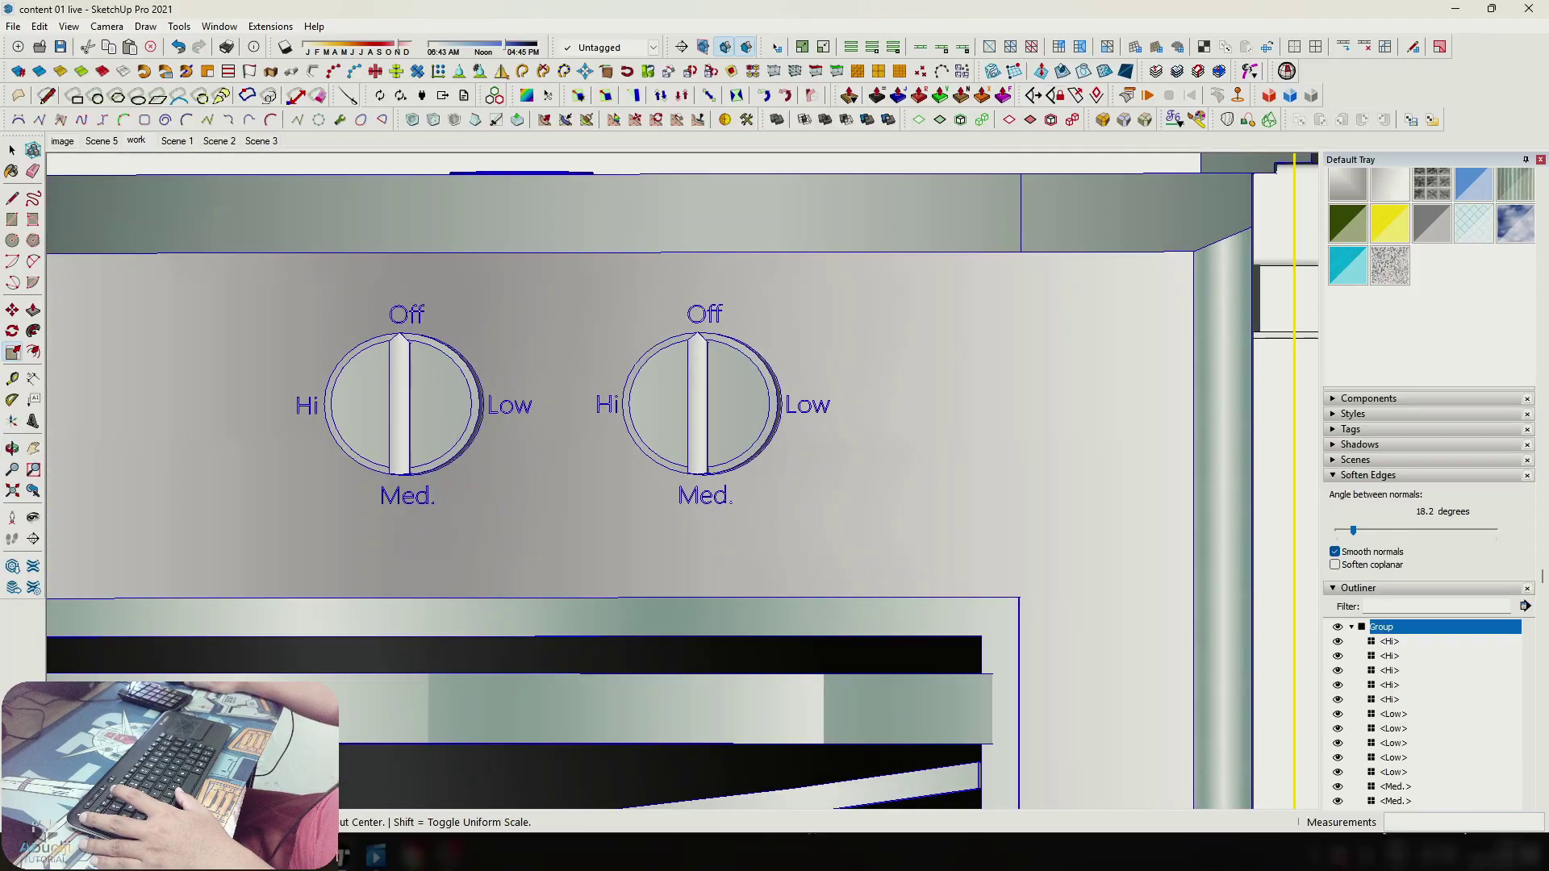
pyautogui.scroll(-3, 761, 372)
pyautogui.scroll(-6, 737, 348)
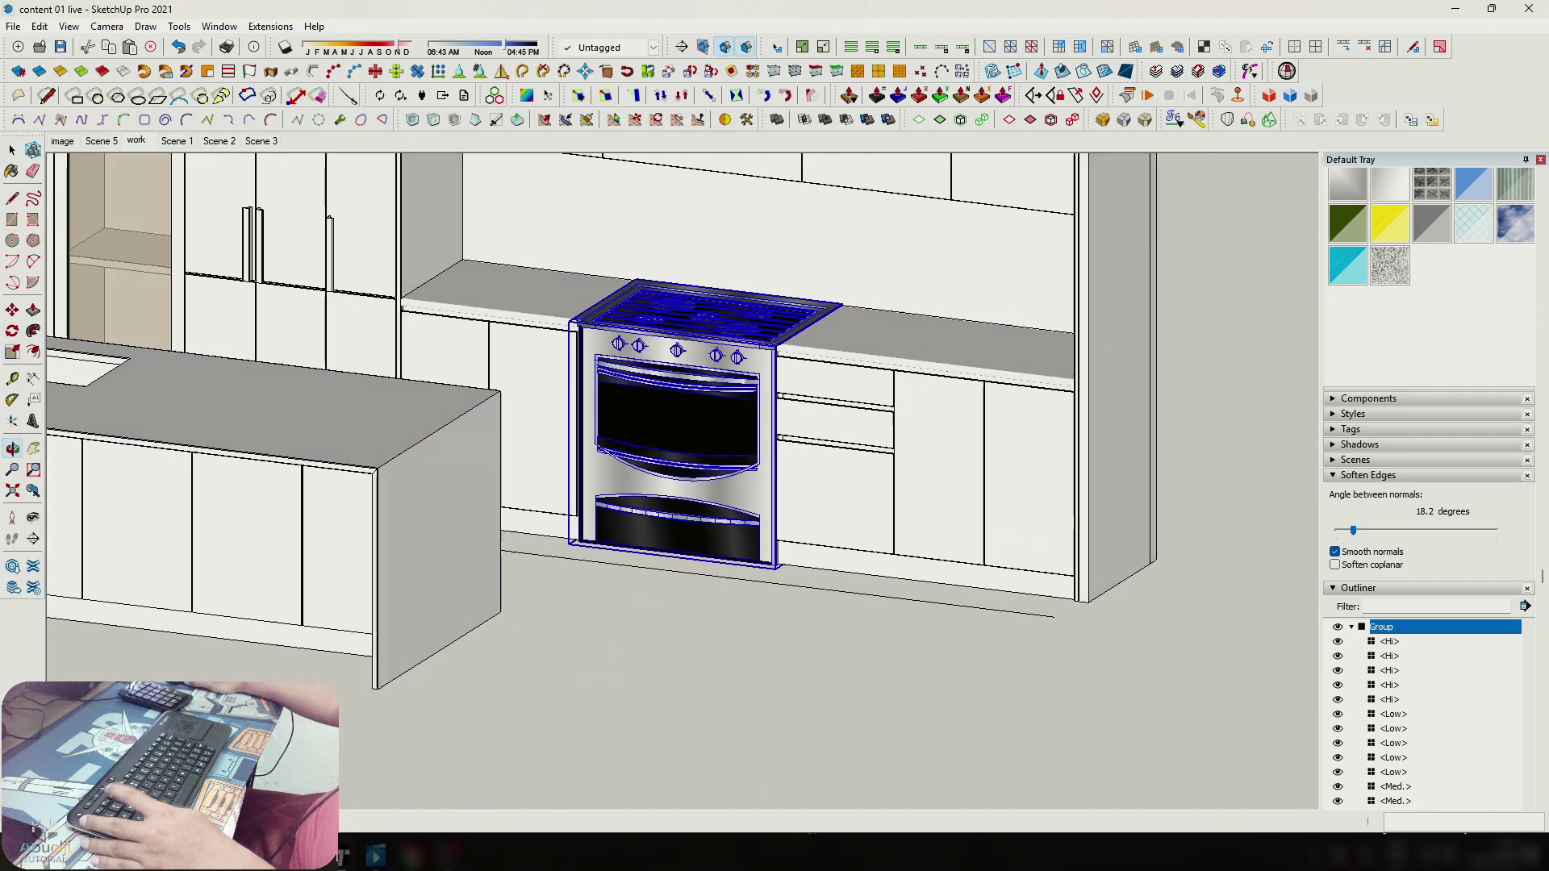
pyautogui.moveTo(743, 445)
pyautogui.mouseDown(button='middle')
pyautogui.moveTo(784, 472)
pyautogui.moveTo(746, 494)
pyautogui.moveTo(657, 501)
pyautogui.moveTo(719, 514)
pyautogui.mouseUp(button='middle')
pyautogui.scroll(-2, 746, 494)
pyautogui.click(750, 637)
pyautogui.scroll(5, 709, 395)
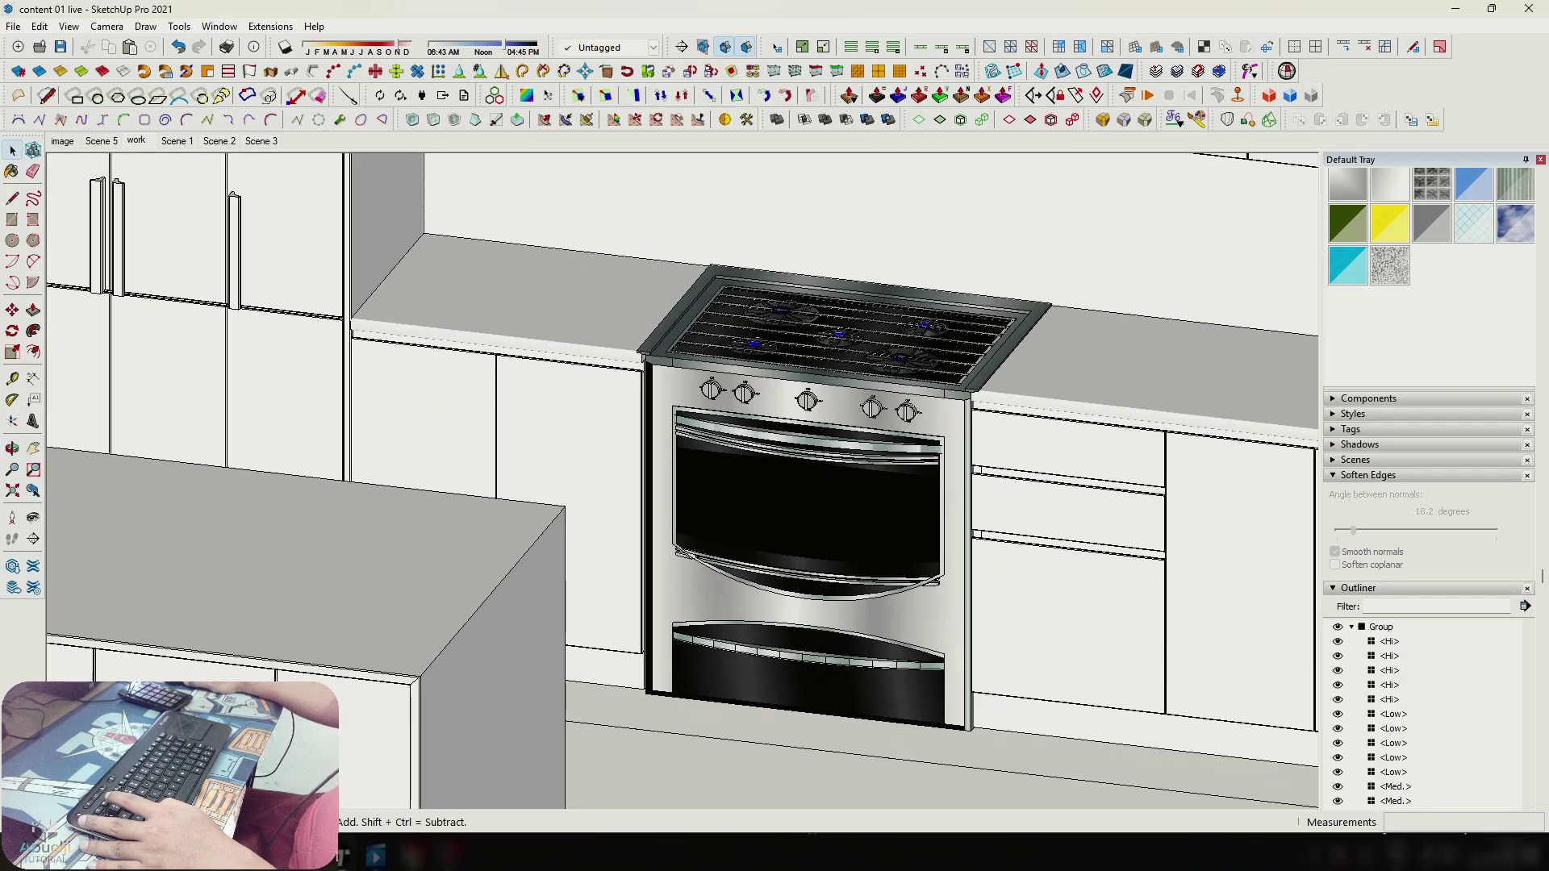
pyautogui.moveTo(920, 335); pyautogui.dragTo(871, 359, button='middle')
pyautogui.scroll(3, 871, 359)
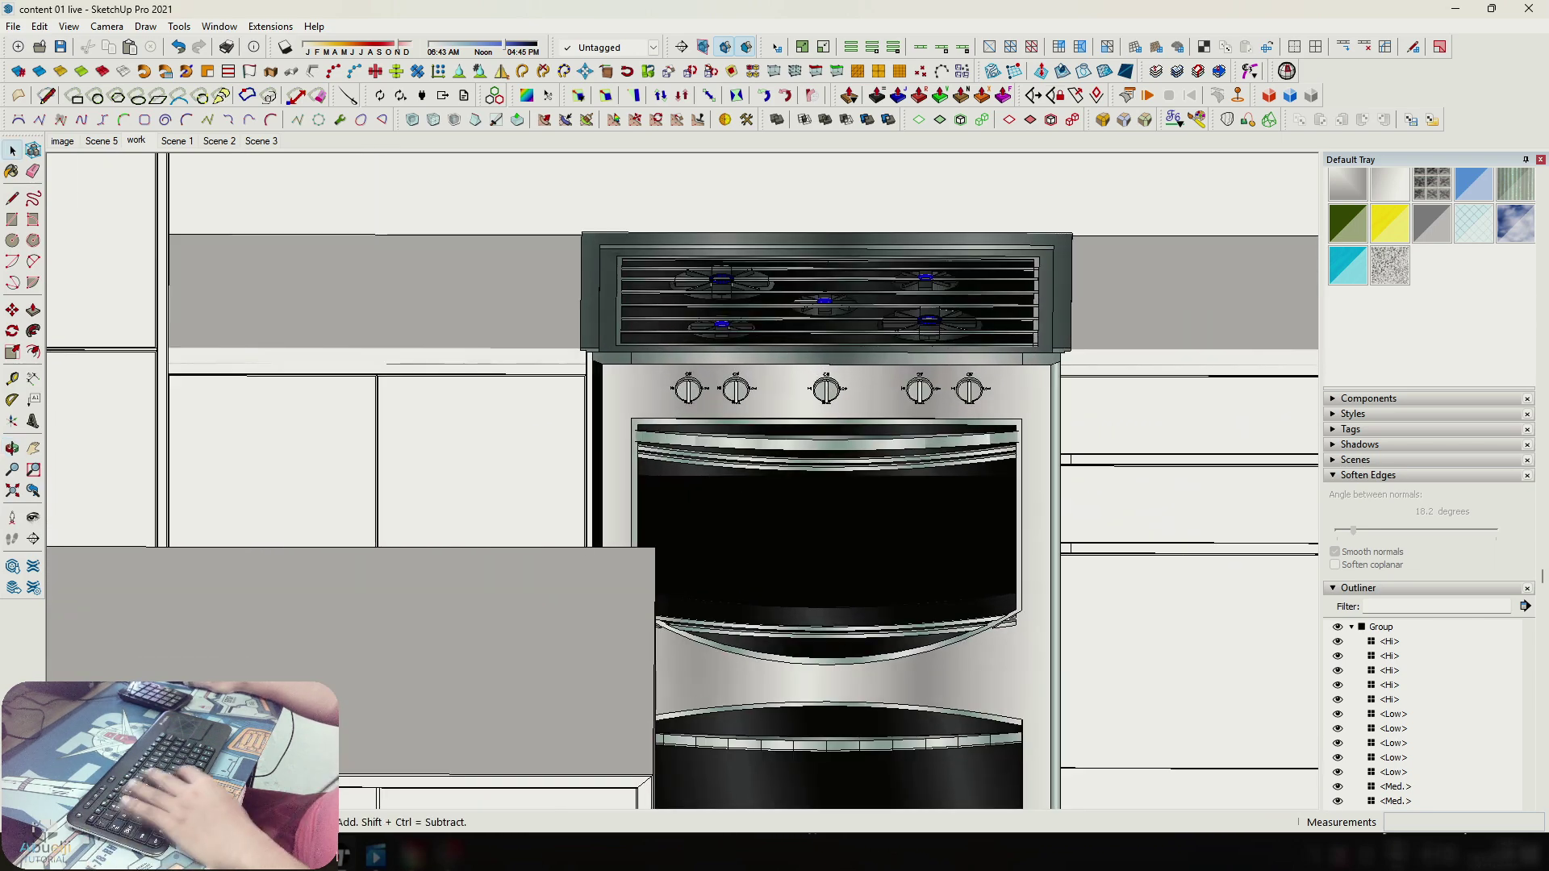
# Unhide the hidden room groups so the ceiling and floor surround the finished kitchen.
pyautogui.click(1113, 363)
pyautogui.keyDown('shift'); pyautogui.moveTo(1008, 363); pyautogui.dragTo(726, 637, button='middle'); pyautogui.keyUp('shift')
pyautogui.click(883, 515)
pyautogui.hotkey('ctrl', 'g')
pyautogui.scroll(-5, 775, 516)
pyautogui.moveTo(775, 516)
pyautogui.mouseDown(button='middle')
pyautogui.moveTo(762, 472)
pyautogui.moveTo(710, 448)
pyautogui.moveTo(698, 480)
pyautogui.moveTo(710, 387)
pyautogui.moveTo(782, 375)
pyautogui.moveTo(714, 380)
pyautogui.moveTo(698, 460)
pyautogui.moveTo(488, 488)
pyautogui.moveTo(734, 486)
pyautogui.moveTo(452, 482)
pyautogui.moveTo(790, 496)
pyautogui.moveTo(533, 431)
pyautogui.mouseUp(button='middle')
pyautogui.hotkey('shift', 'h')
pyautogui.press('e')
pyautogui.click(702, 484)
pyautogui.press('h')
pyautogui.press('space')
pyautogui.press('v')
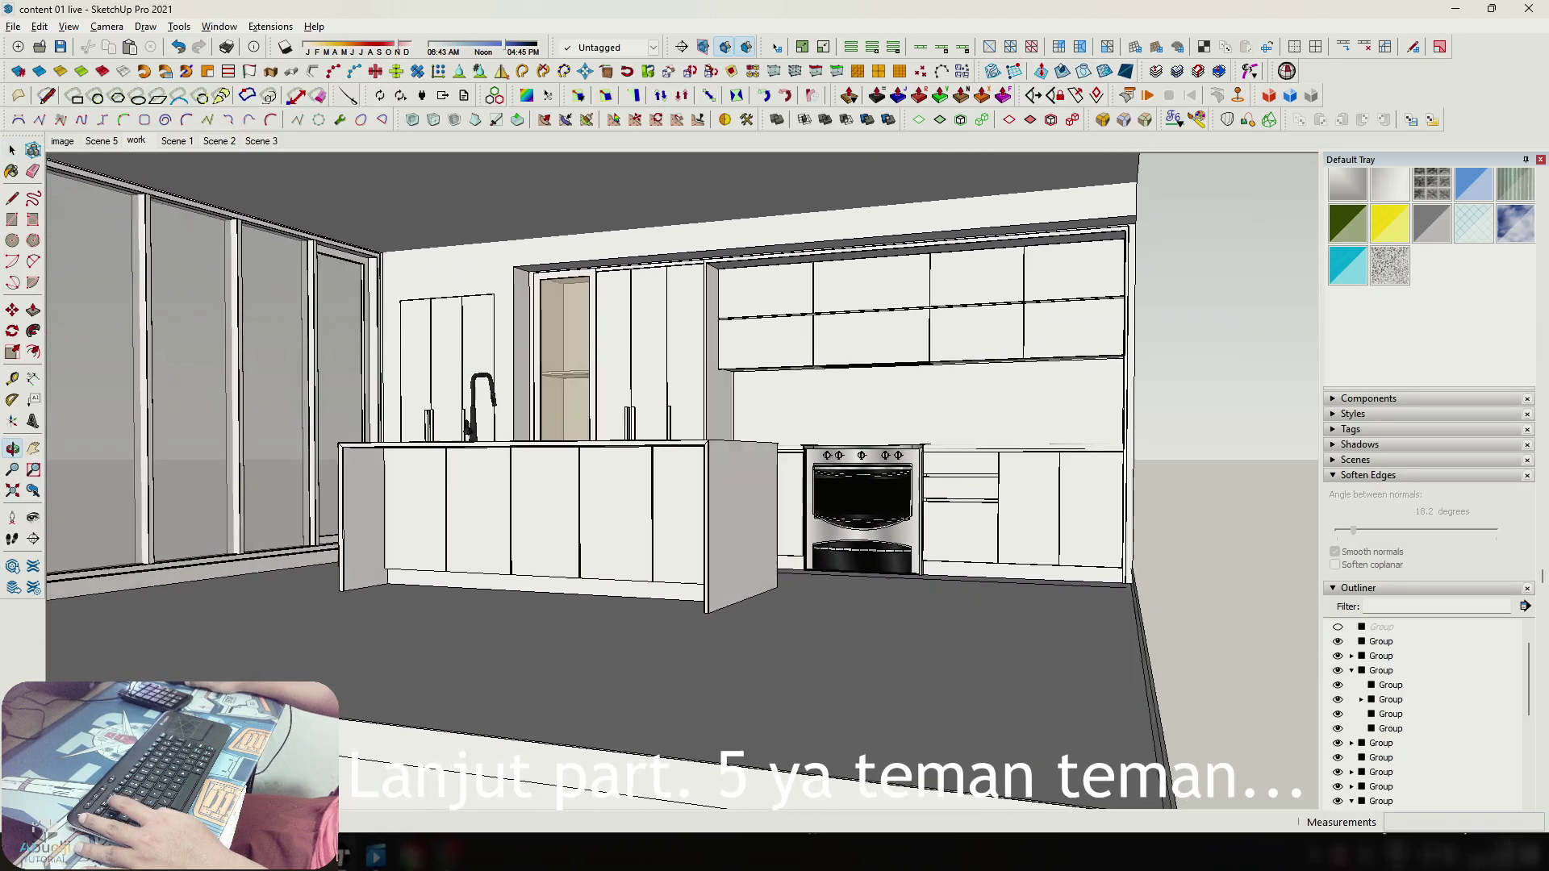